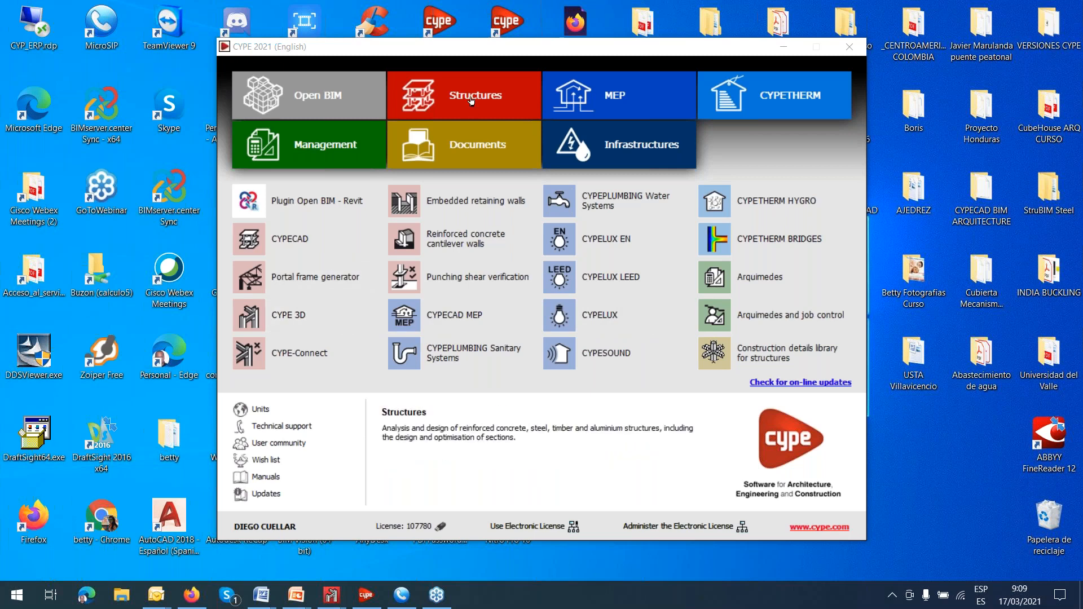
Launch CYPE 3D from the Structures programs and start a new job.
left_click(471, 101)
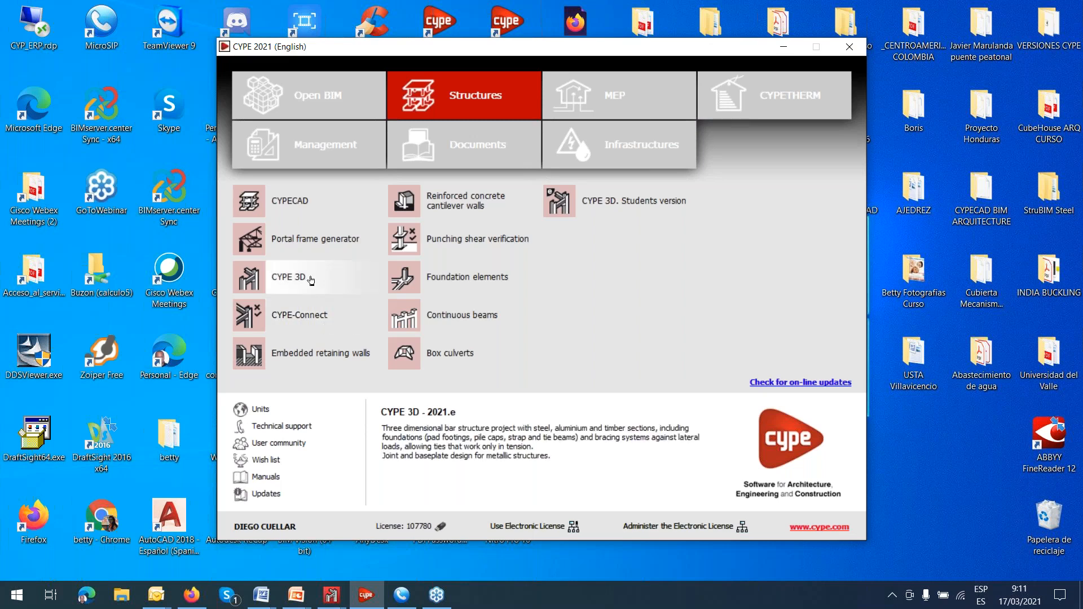
left_click(311, 280)
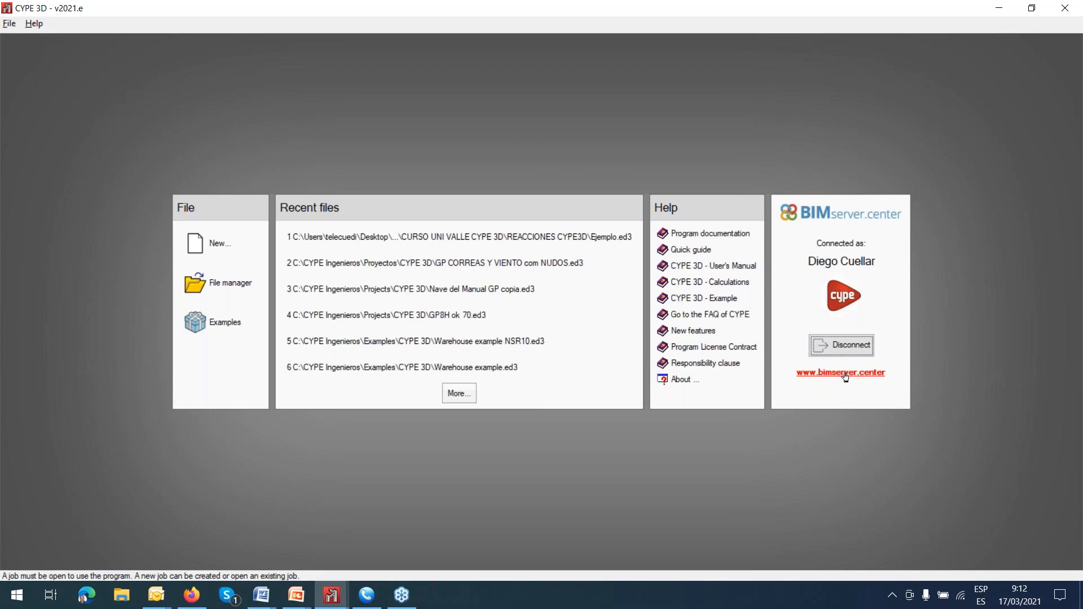
left_click(217, 246)
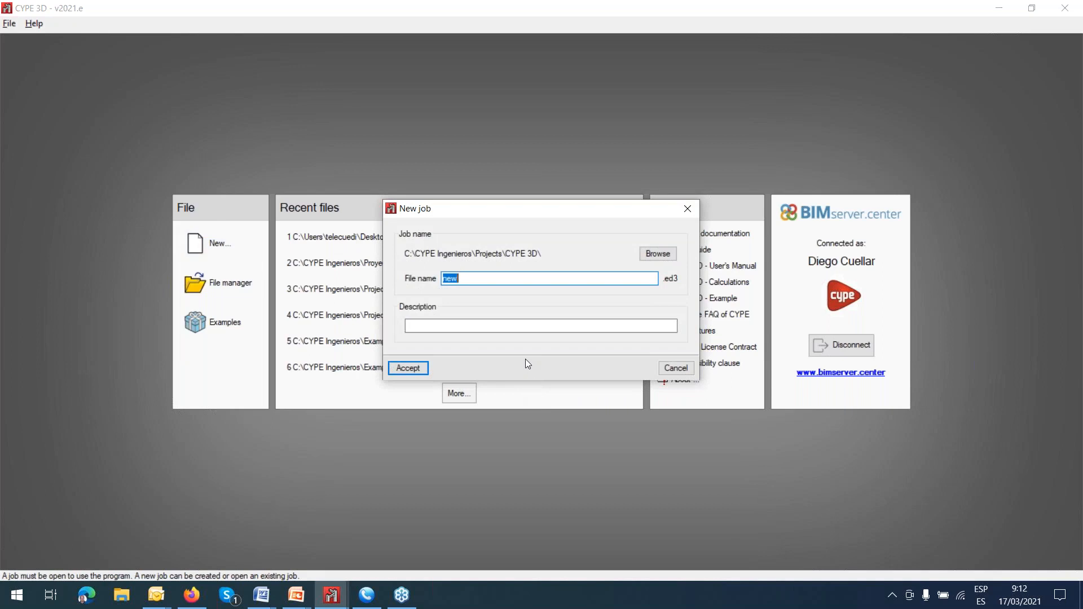
Name the job file "example 1" in the CYPE 3D projects folder, leaving the description blank.
type("example")
left_click(657, 254)
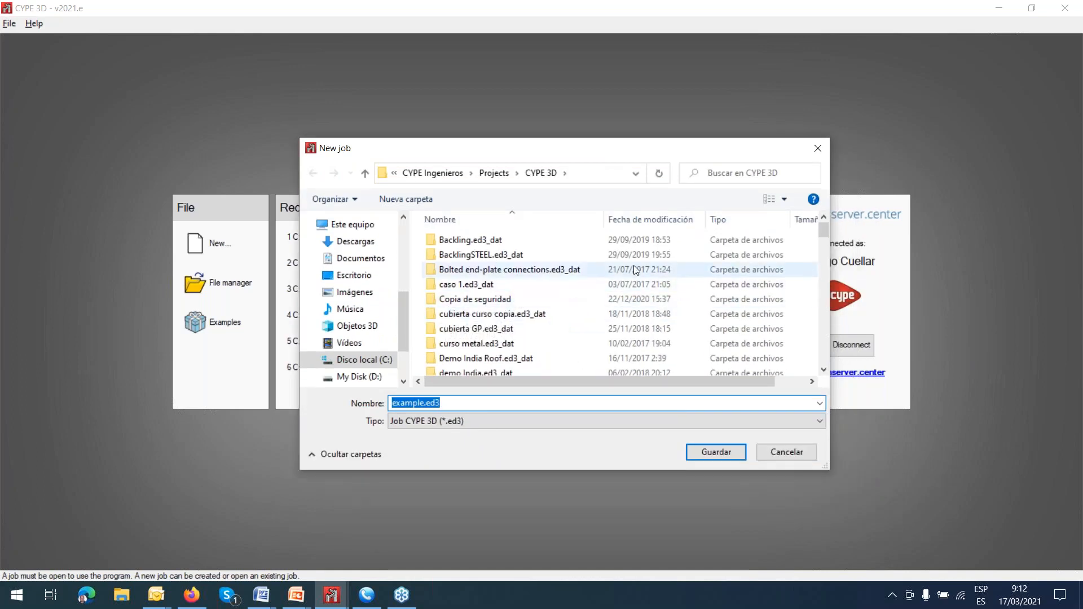
left_click(817, 151)
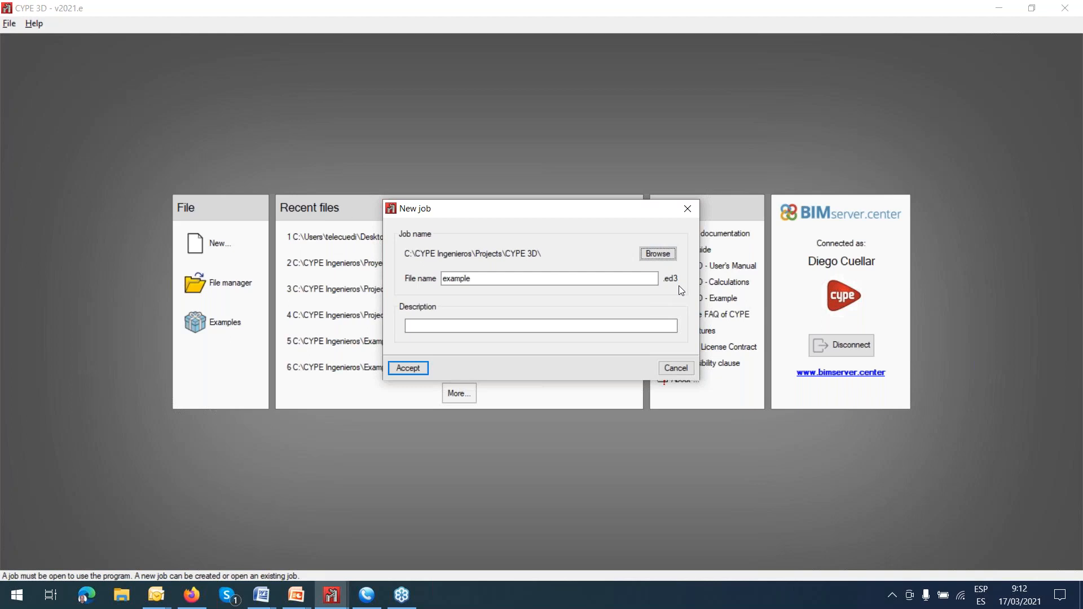
left_click(524, 326)
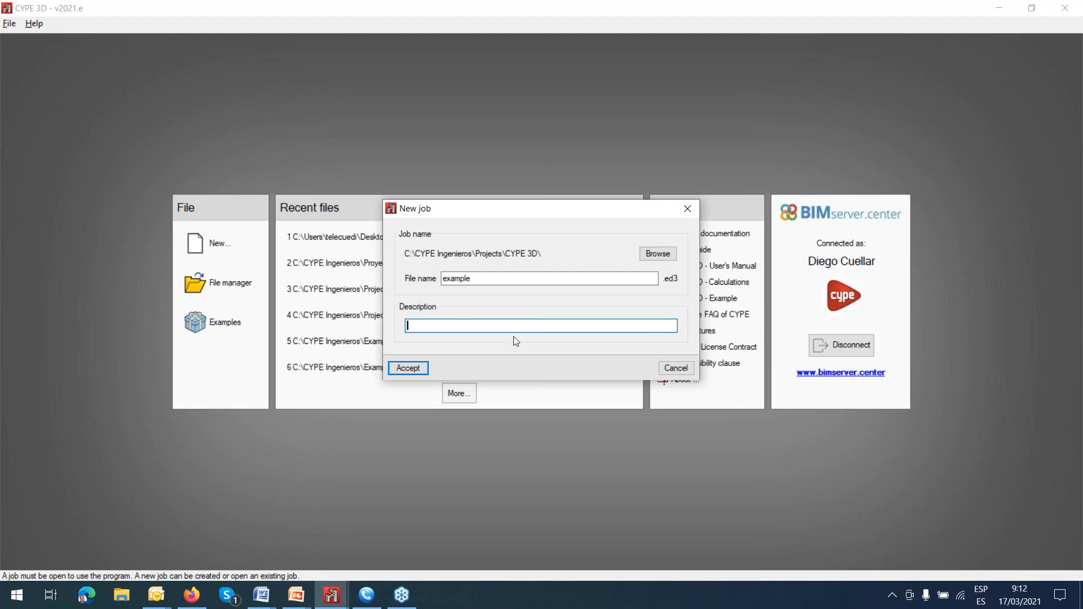
left_click(492, 279)
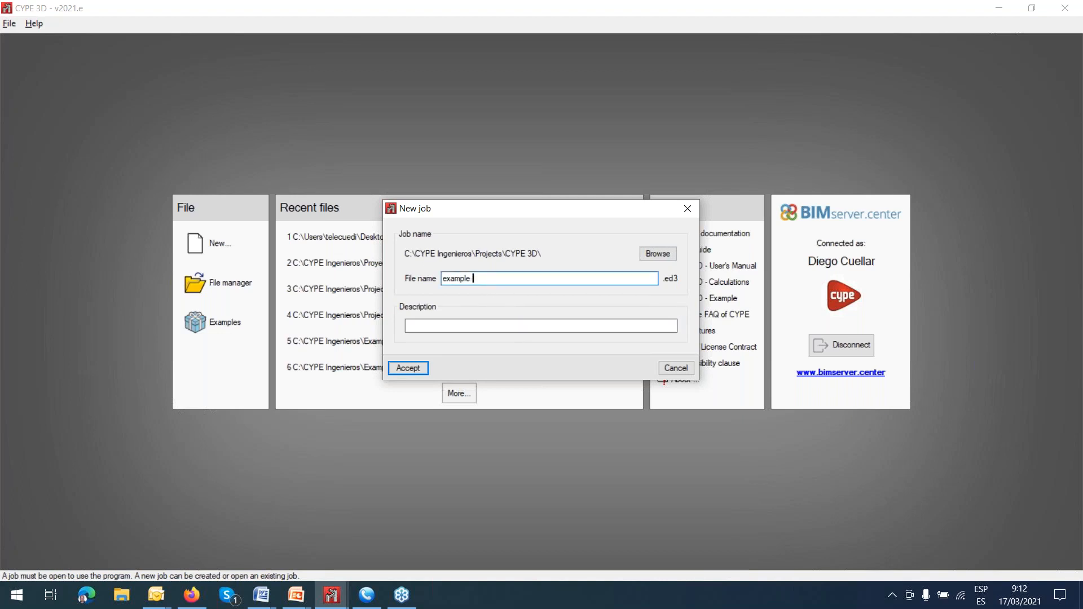
type("1")
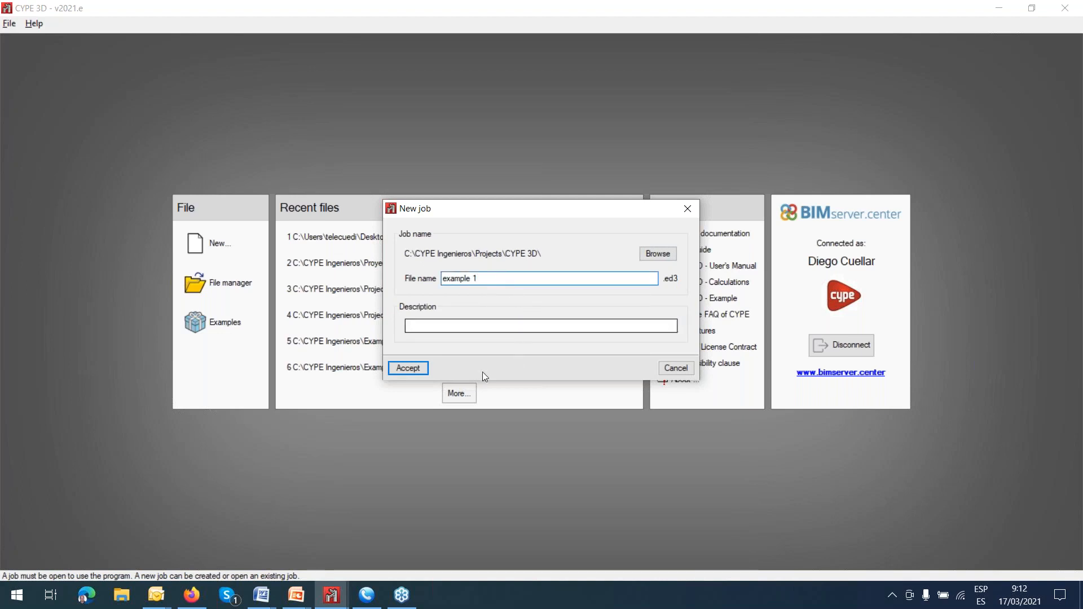
left_click(413, 368)
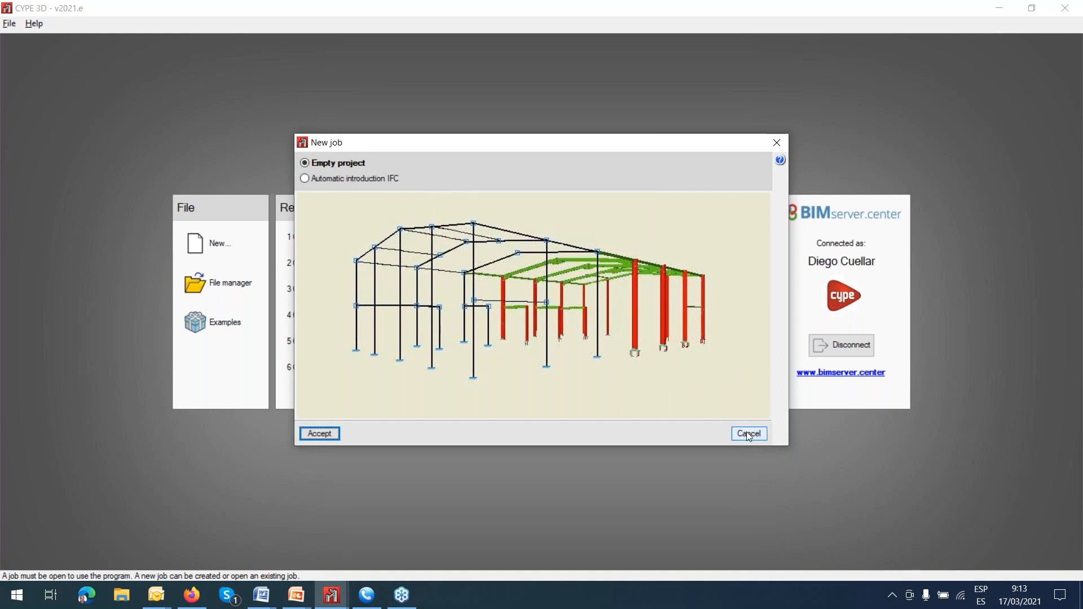
Create the job as an empty project with the default codes, materials and soil settings.
left_click(322, 435)
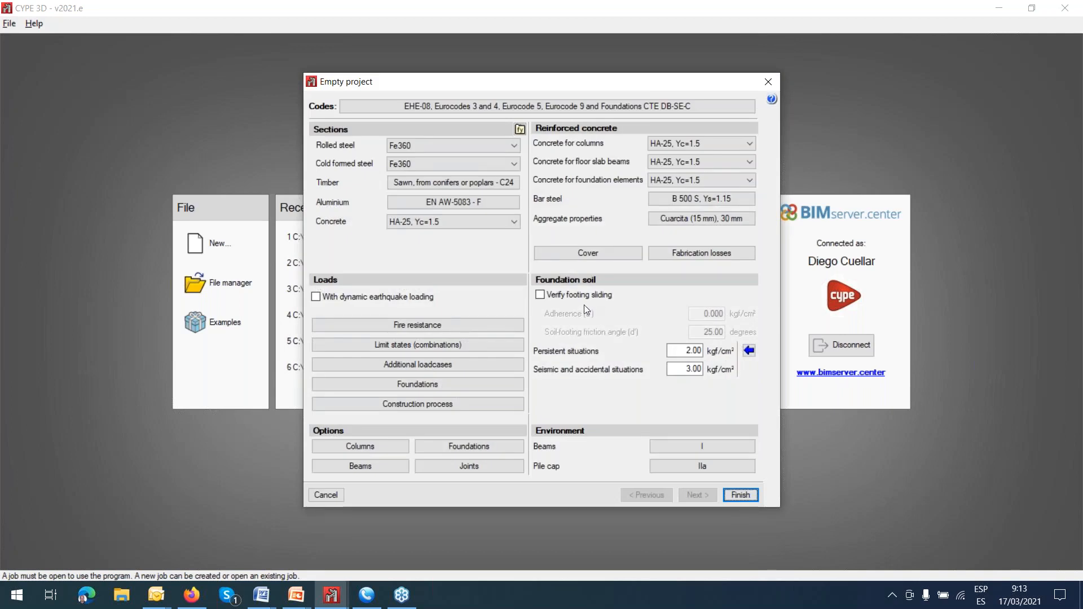
left_click(748, 498)
left_click(450, 404)
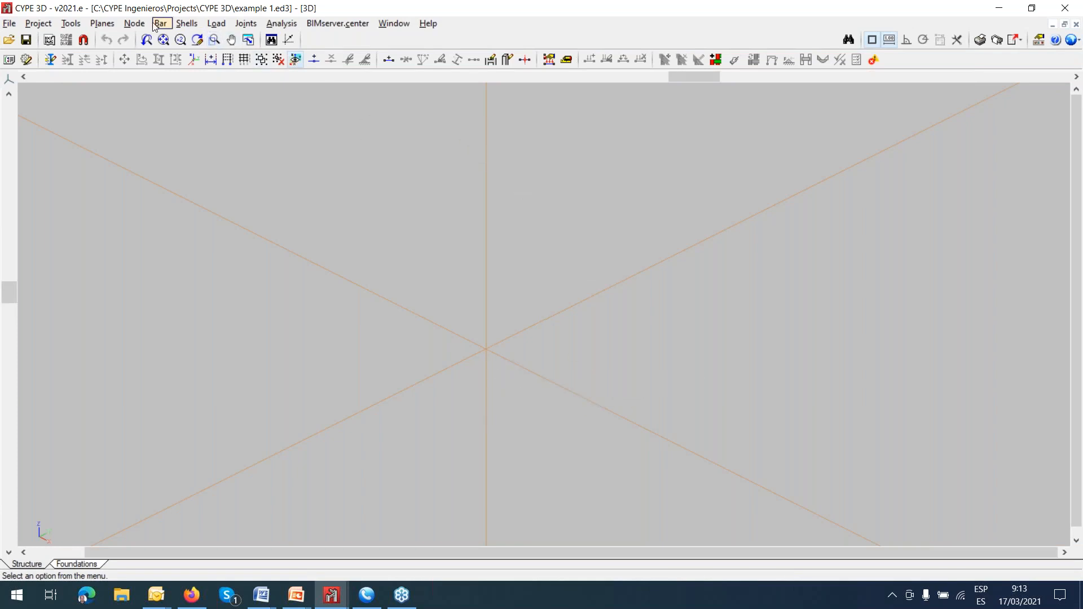
Insert a new node at the origin of the axes (0, 0, 0).
left_click(134, 23)
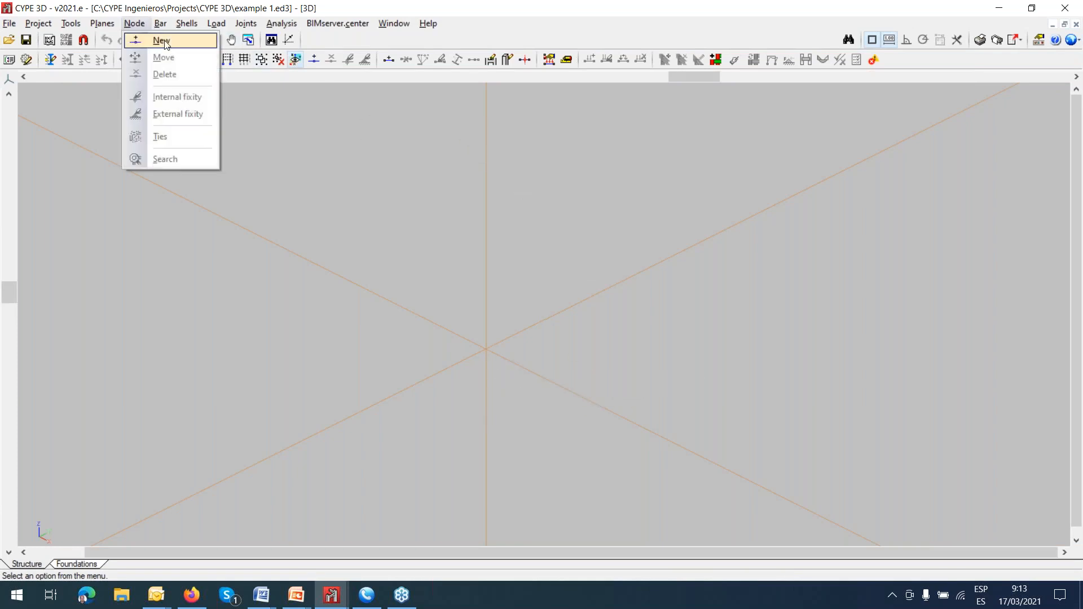
left_click(162, 45)
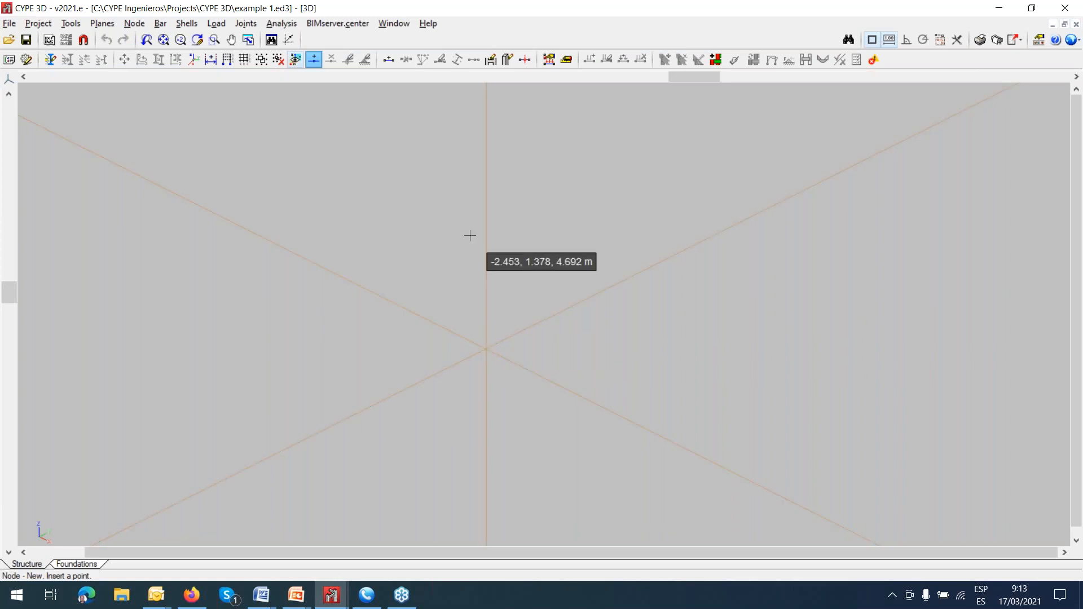
left_click(486, 350)
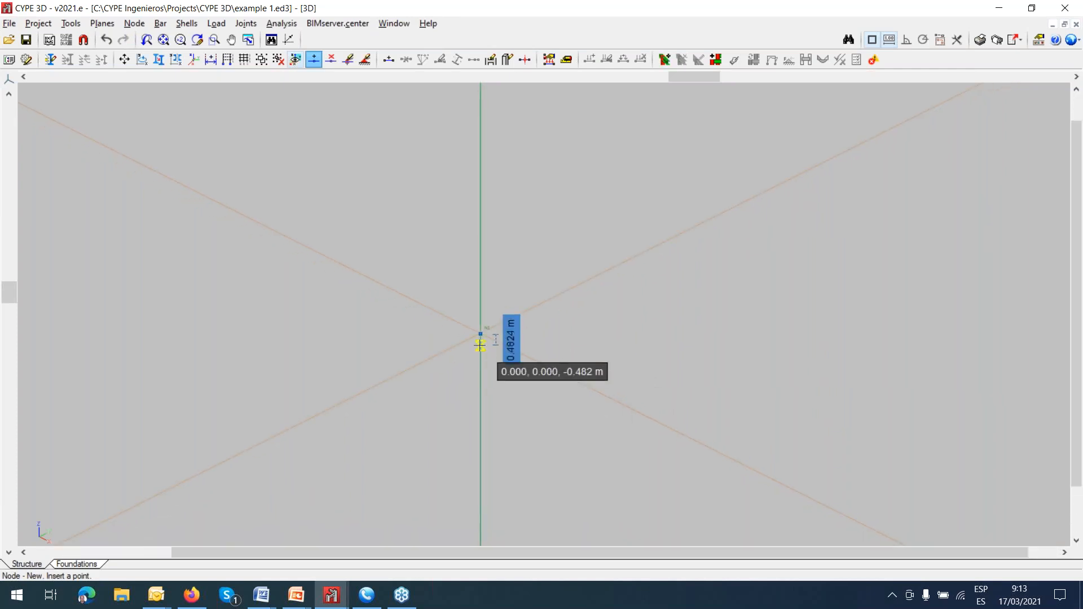
Insert a second node on the vertical axis, 2 m above the origin node.
scroll(480, 348, "up", 5)
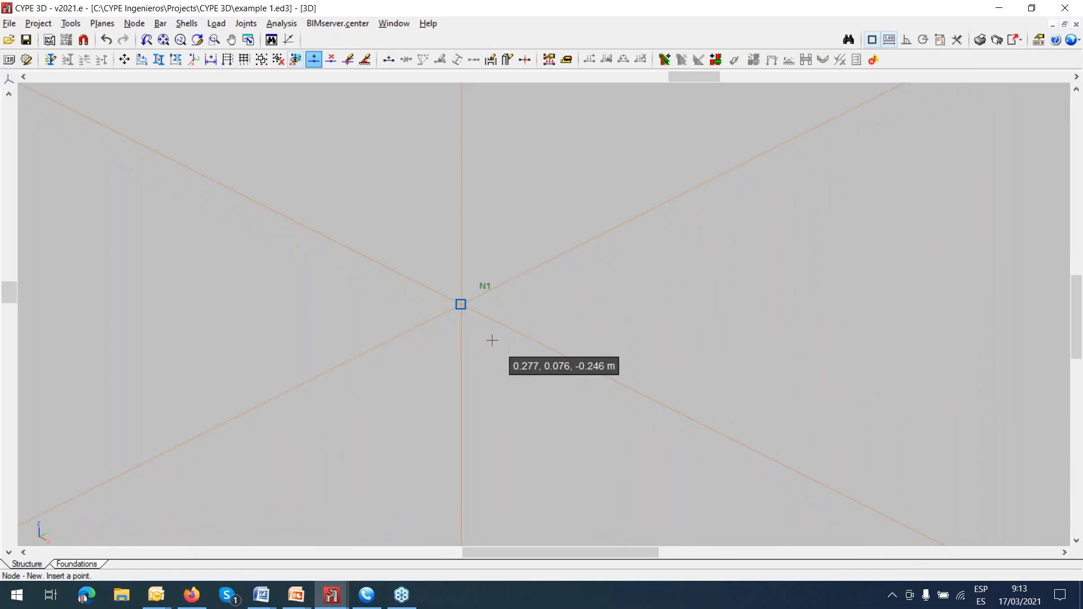
scroll(491, 340, "up", 1)
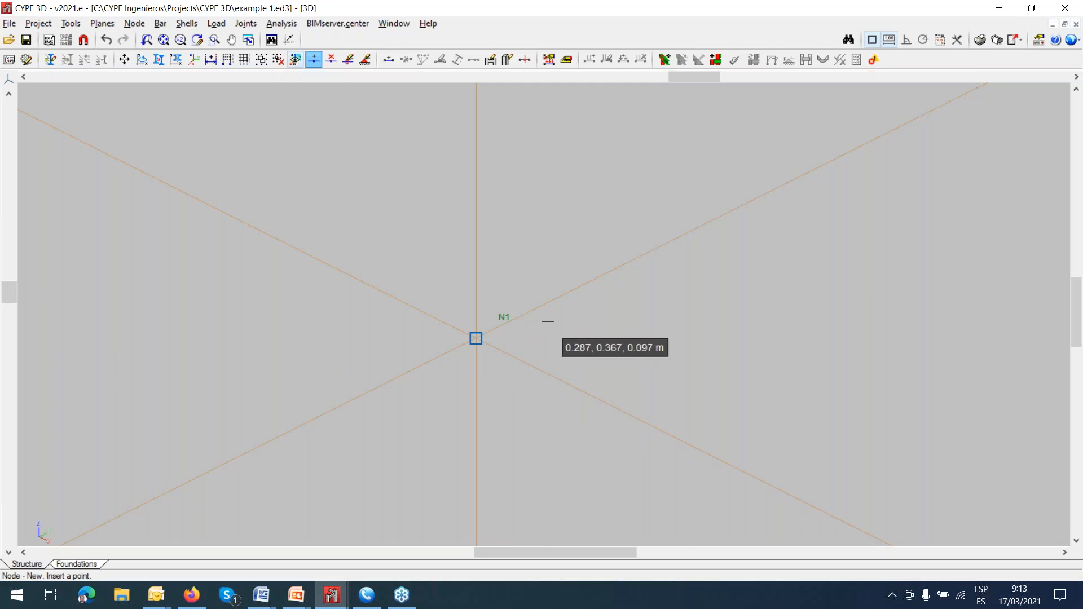
left_click(476, 226)
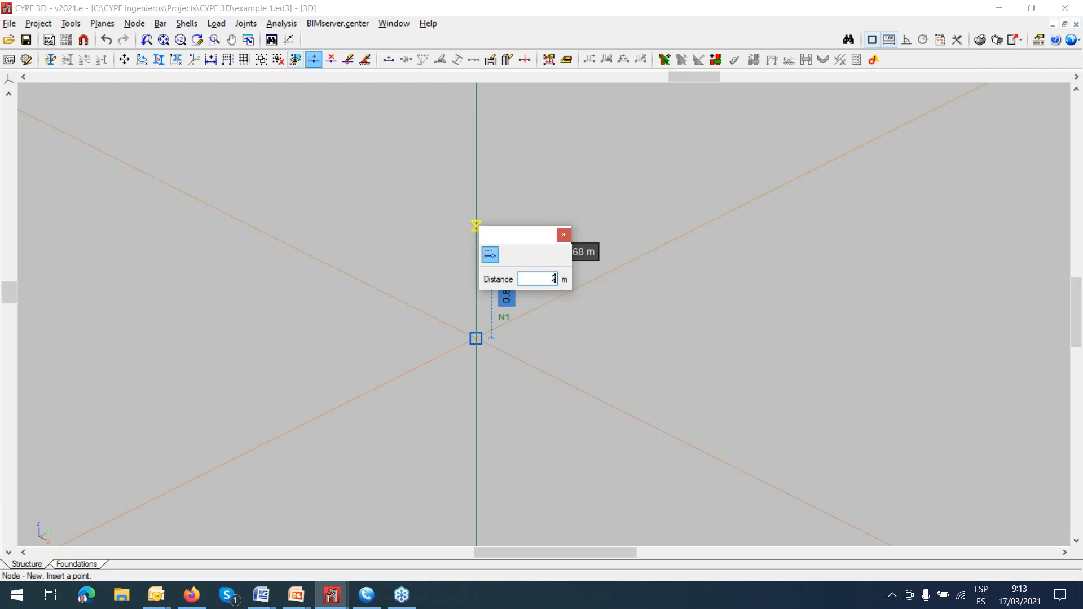
key("Return")
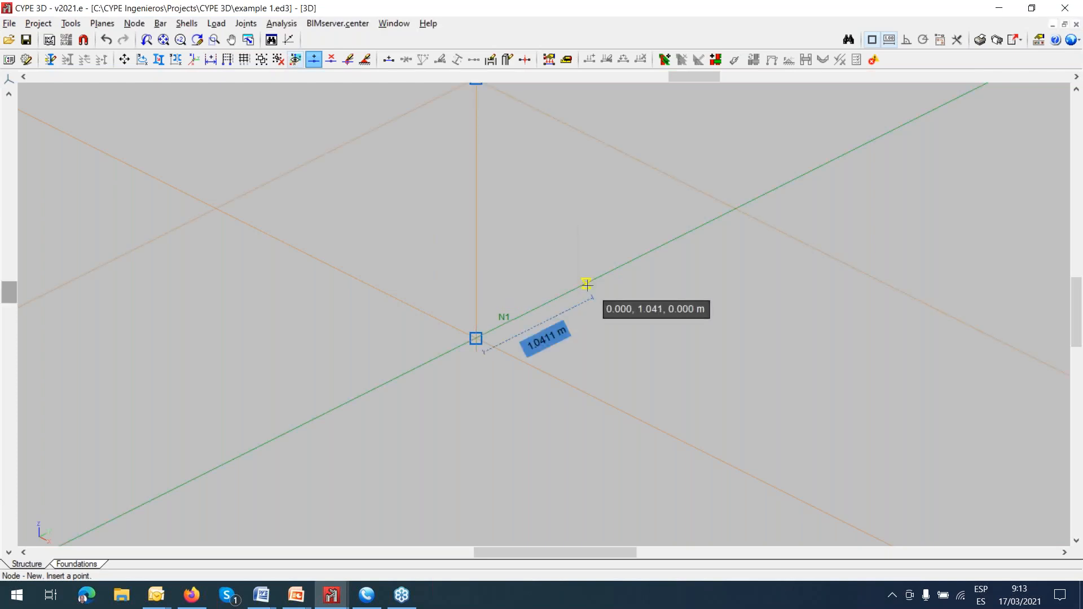
middle_click_drag(580, 348, 573, 409)
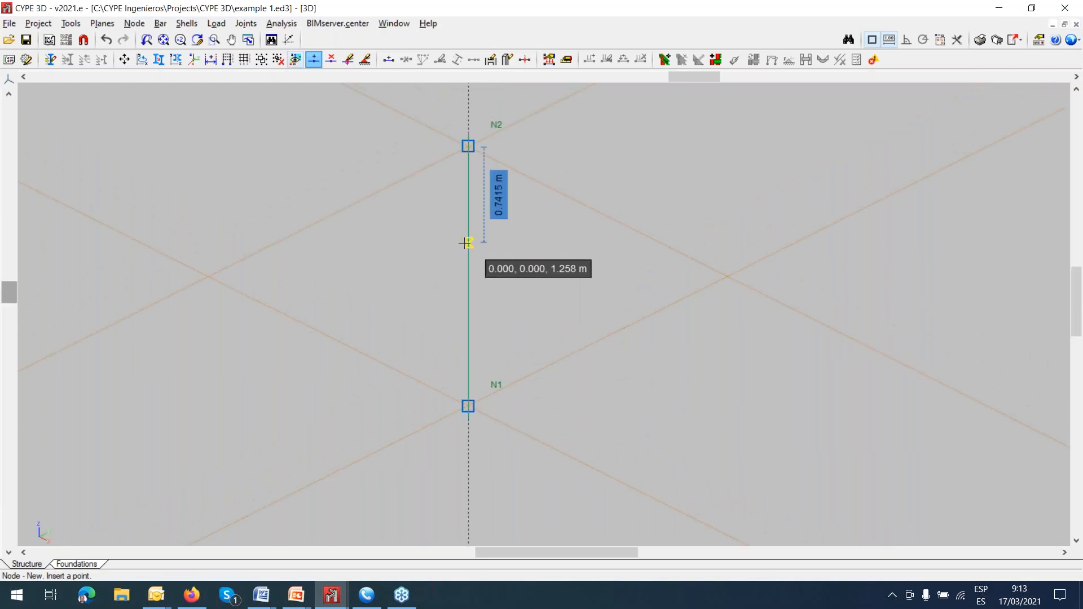
middle_click_drag(509, 295, 497, 319)
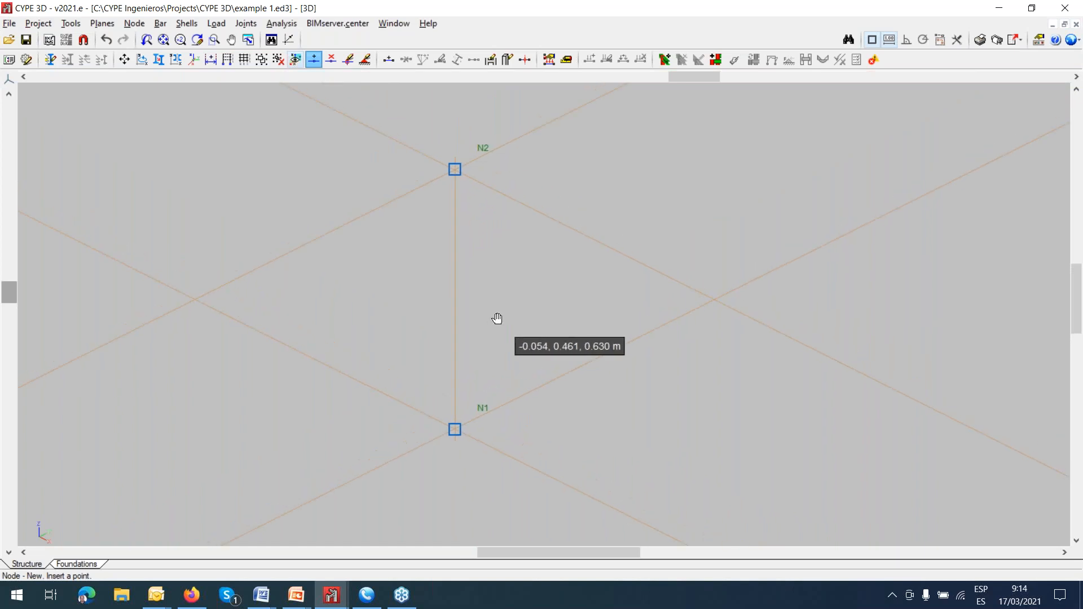
Assign a fixed external fixity to the origin node N1, with all displacements and rotations fixed.
left_click(138, 25)
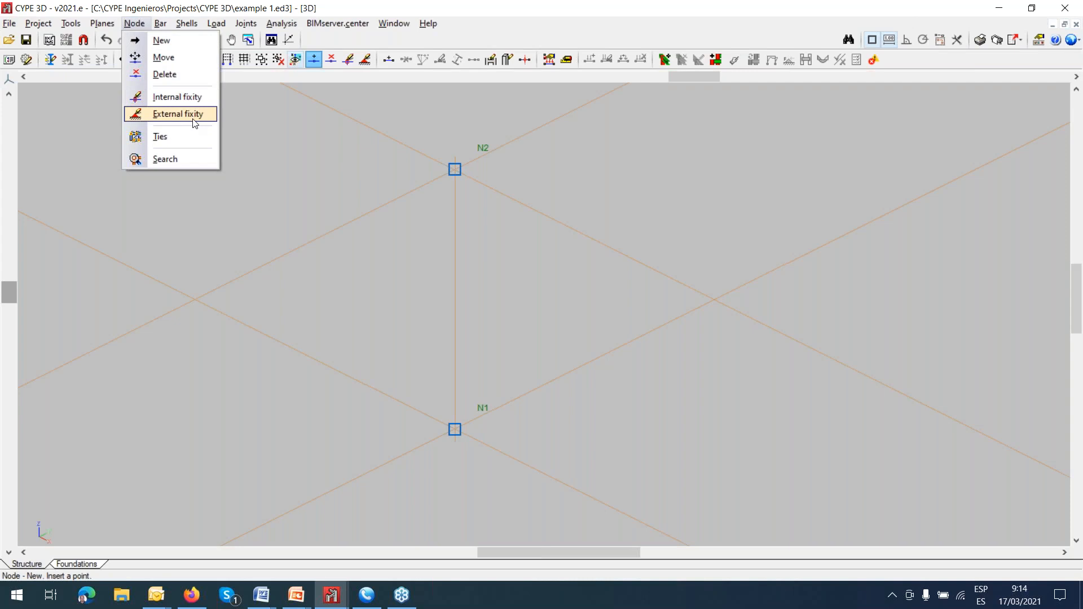
left_click(194, 115)
left_click(454, 430)
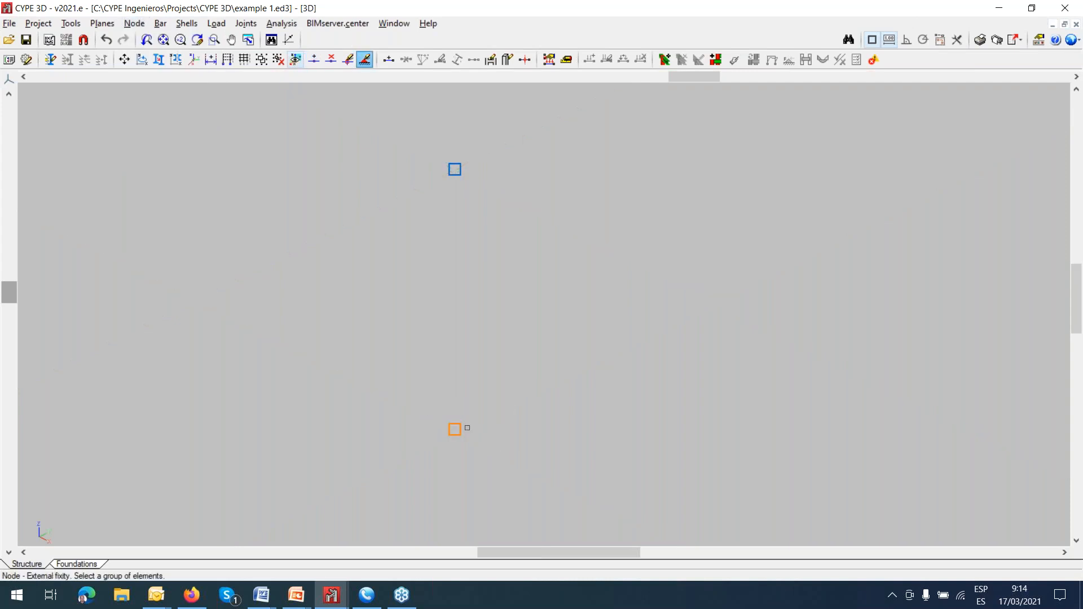
right_click(467, 428)
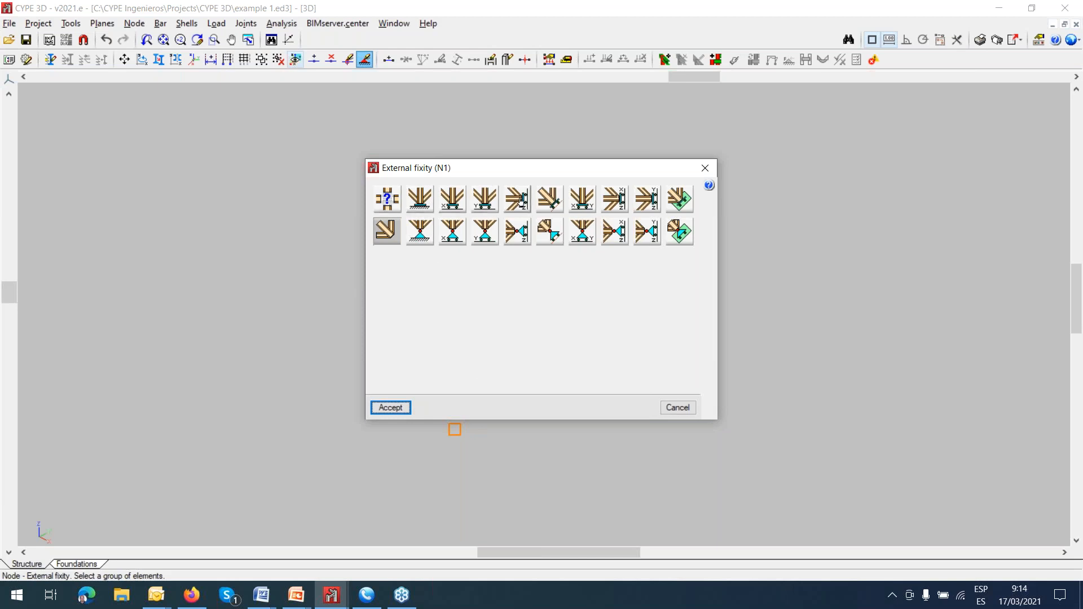
left_click(425, 203)
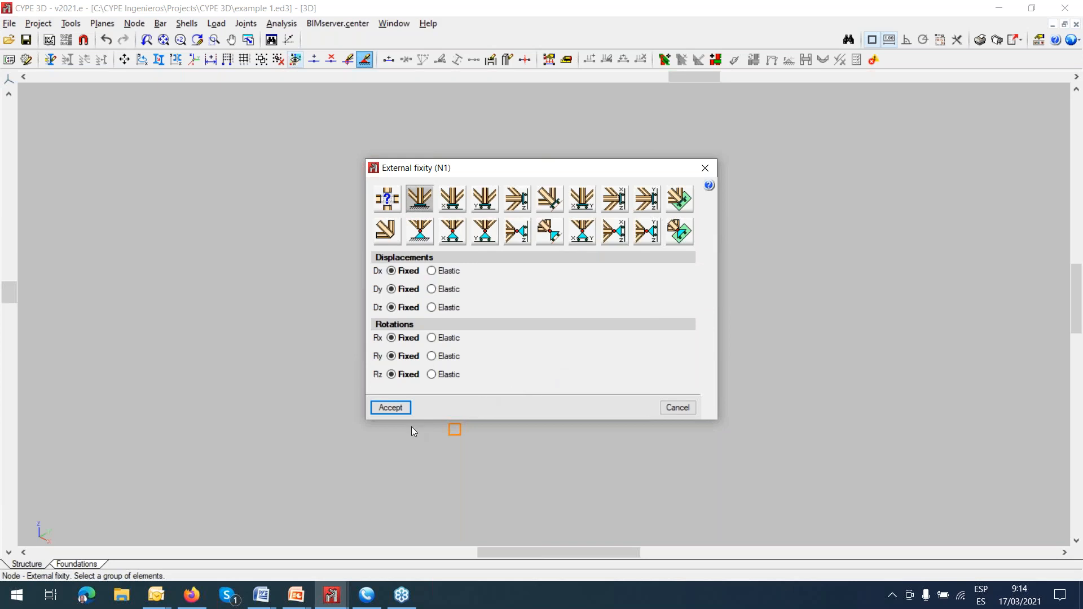
left_click(391, 407)
mouse_move(460, 436)
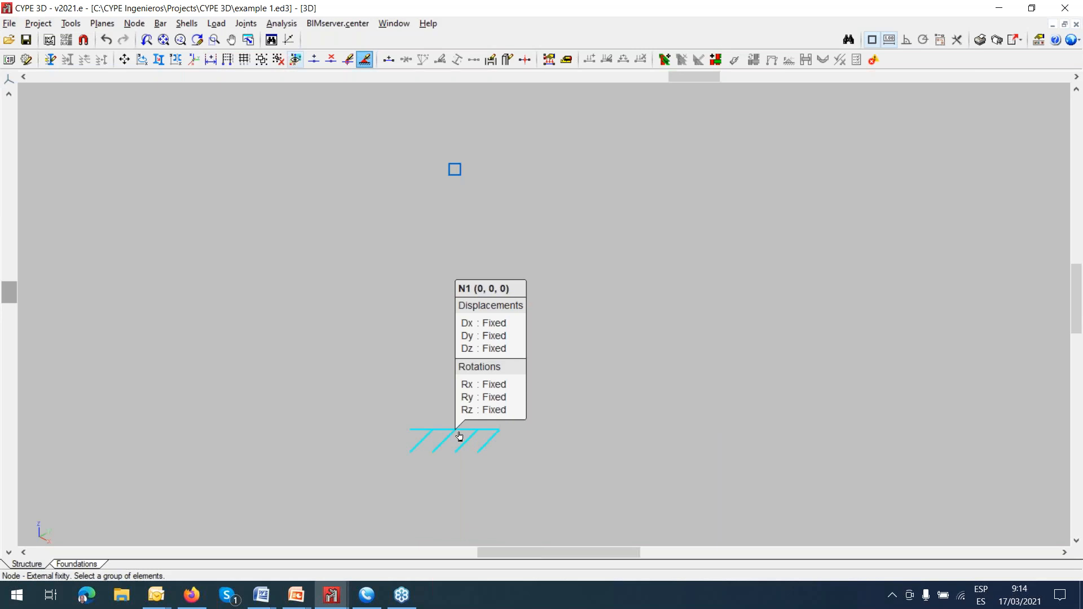
View the external fixity options for the upper node N2 and close them without assigning a support.
mouse_move(455, 170)
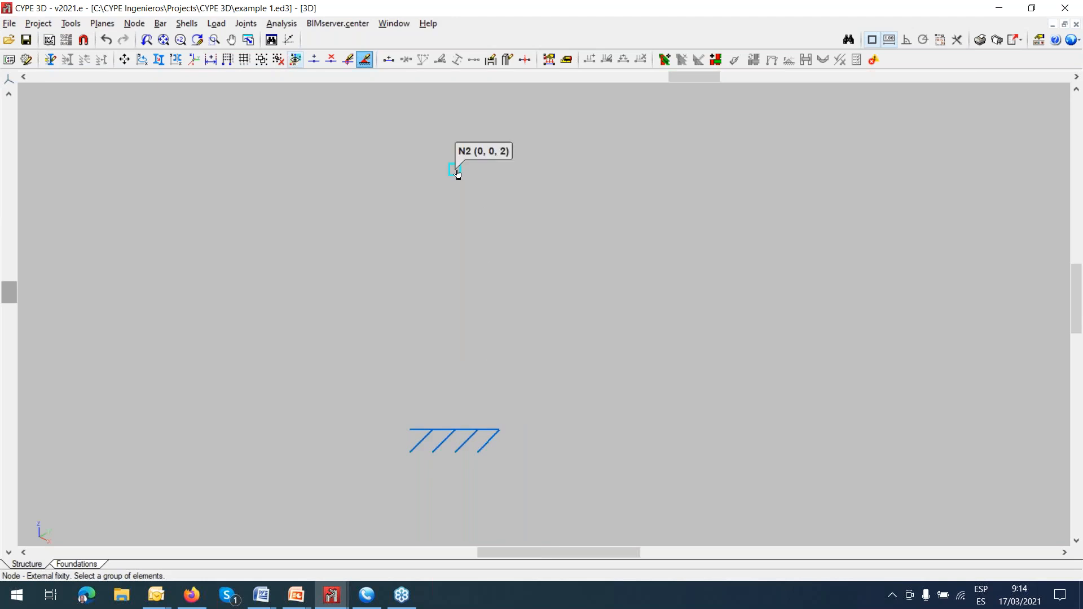
left_click(457, 171)
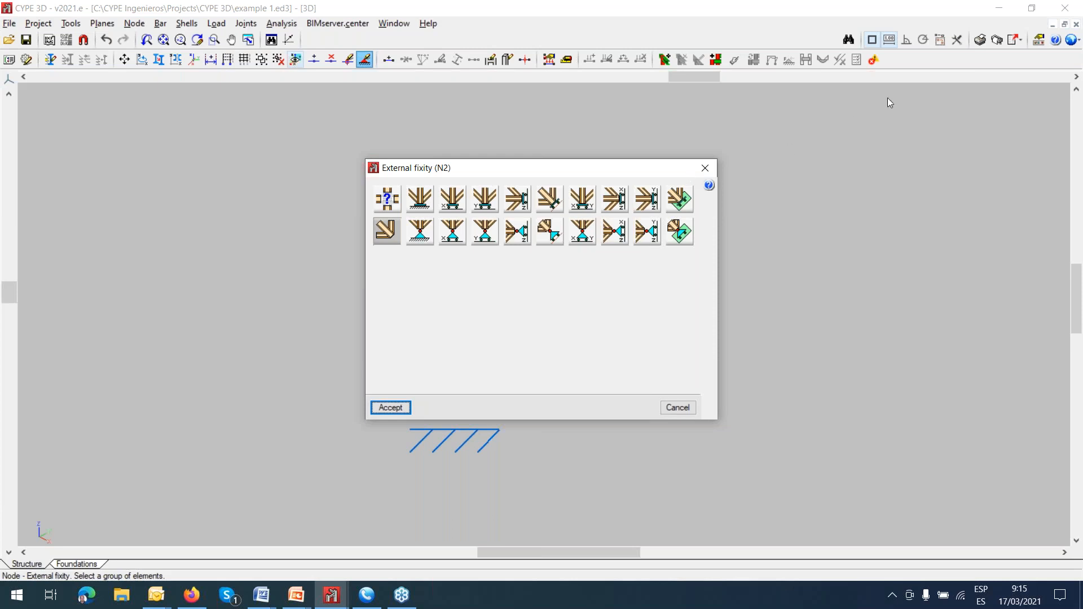
left_click(705, 168)
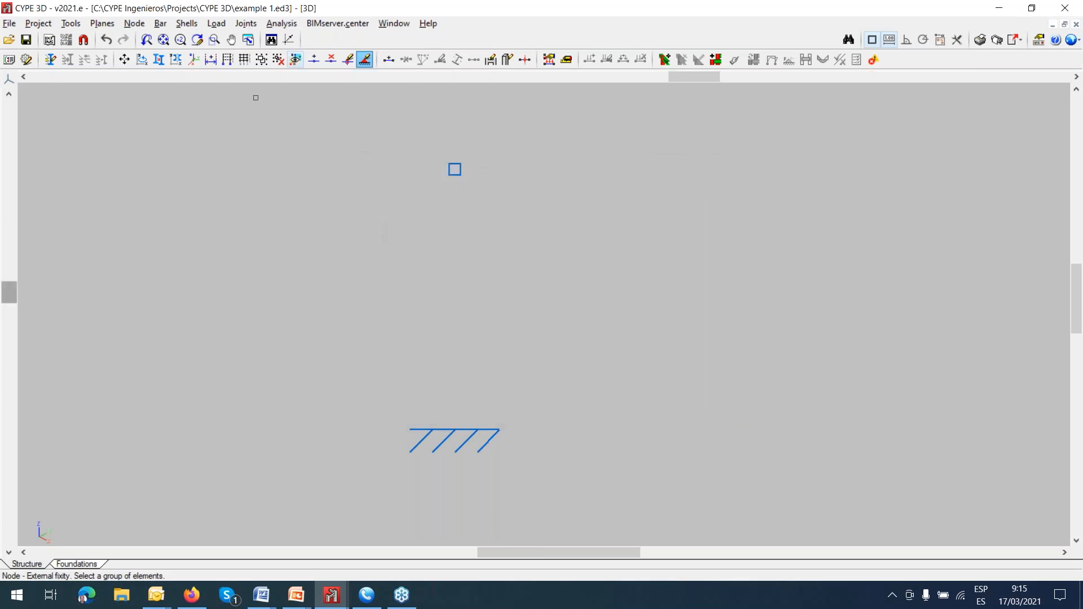
Examine the internal fixity options for the upper node N2, including the pinned node type, and cancel.
left_click(133, 23)
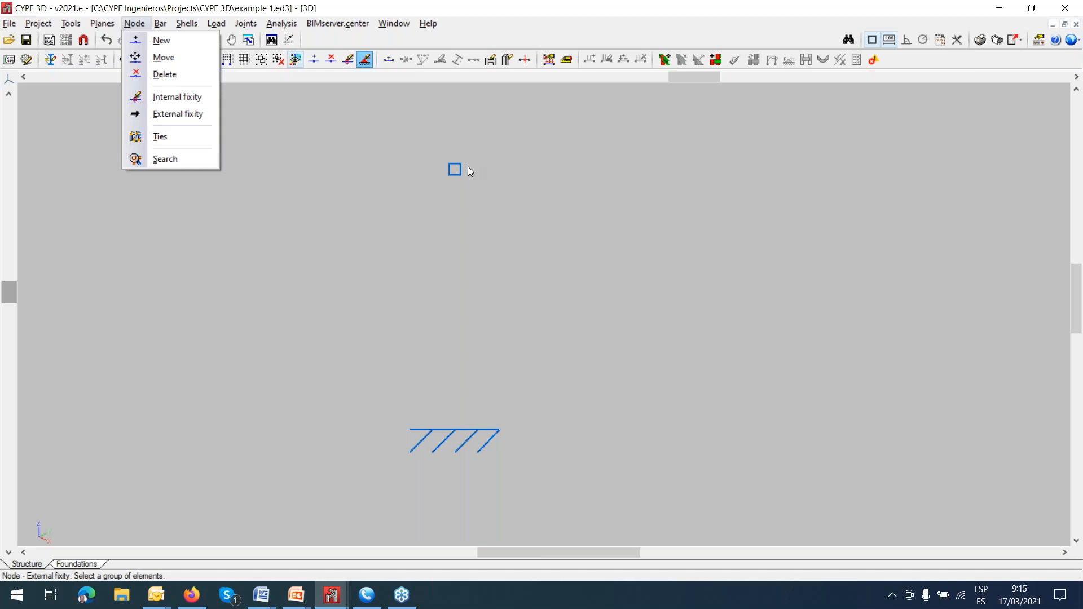
left_click(177, 96)
left_click(457, 179)
right_click(520, 188)
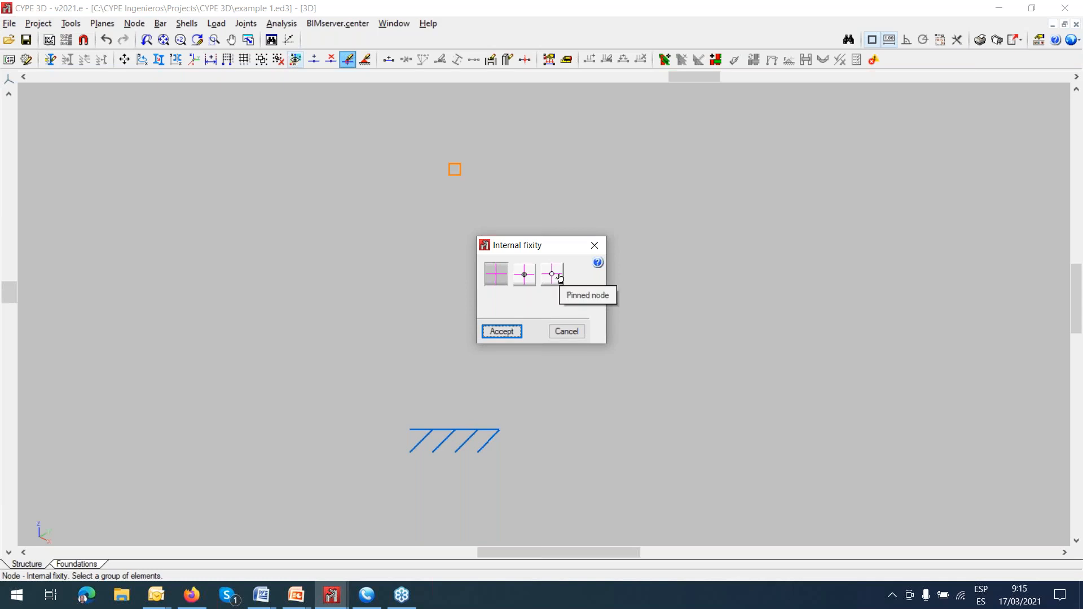
left_click(574, 331)
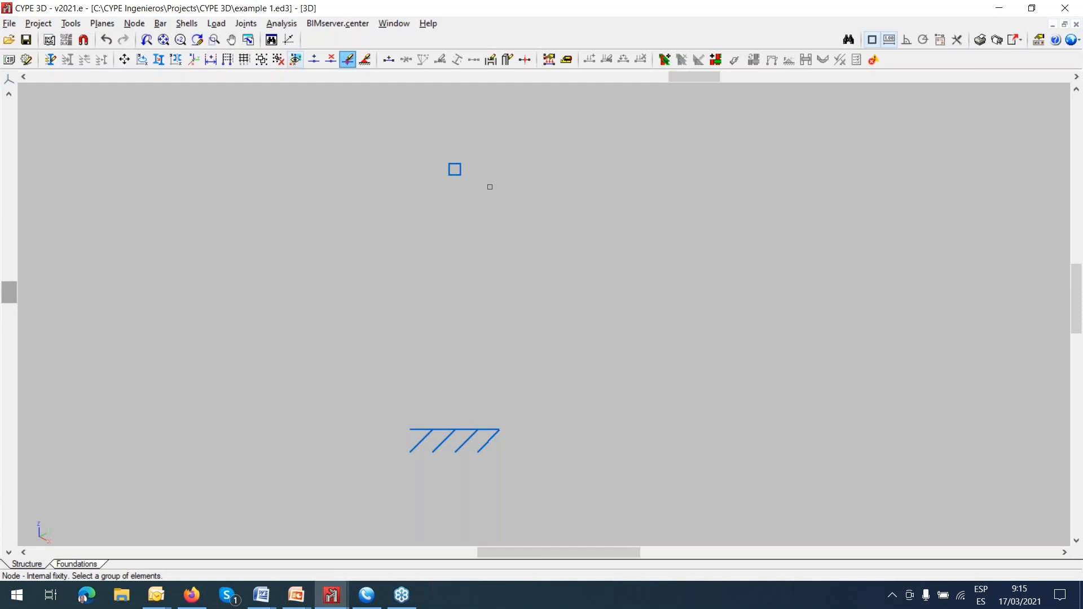
mouse_move(462, 176)
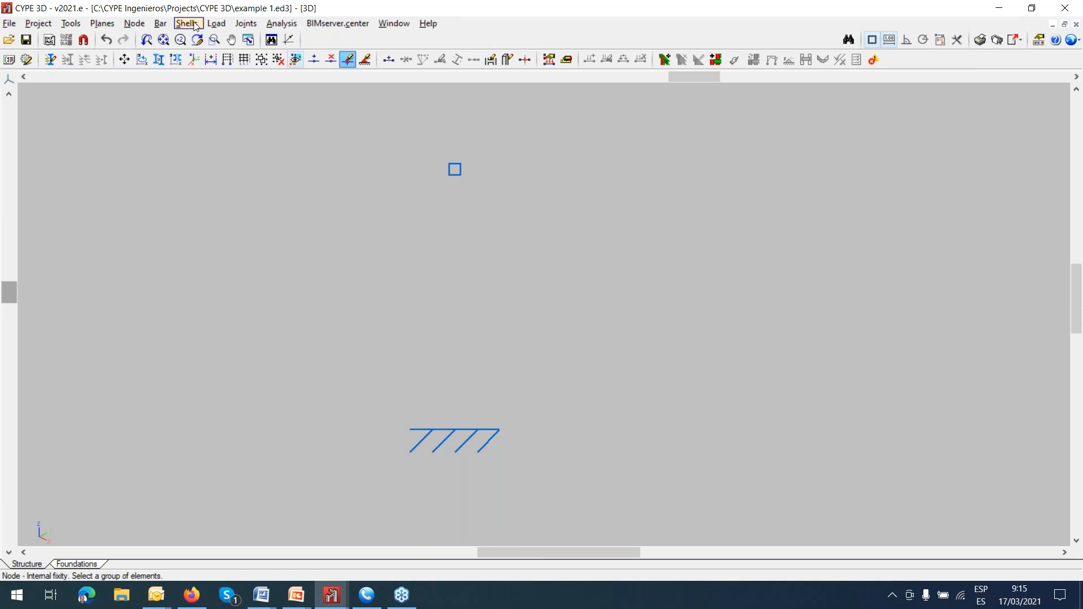
Start a new bar and open the description of its section.
left_click(162, 24)
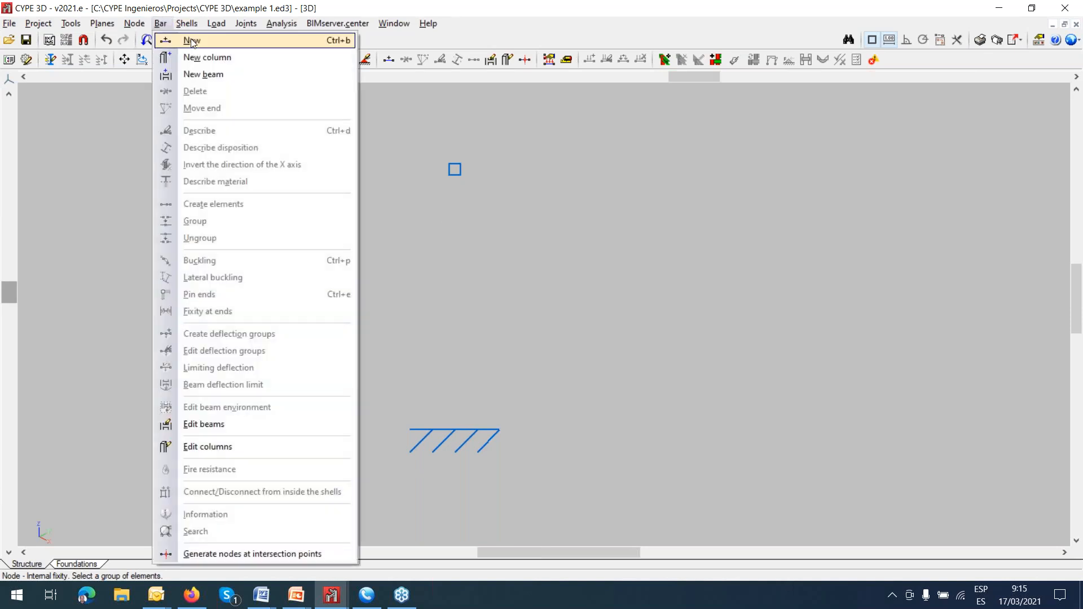
left_click(193, 42)
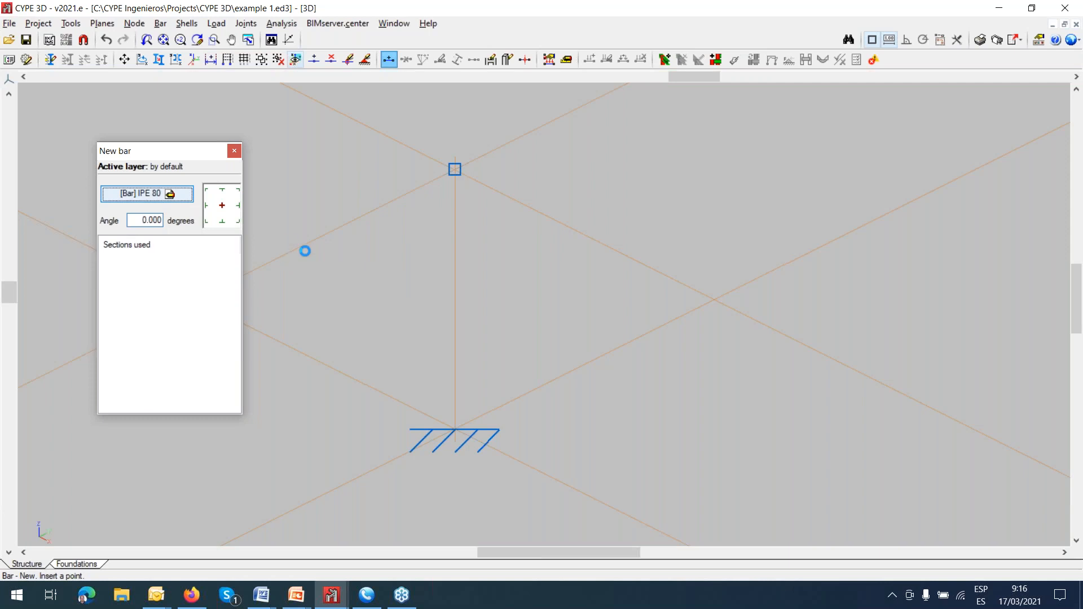
left_click(146, 193)
left_click_drag(382, 13, 667, 77)
left_click_drag(487, 76, 485, 42)
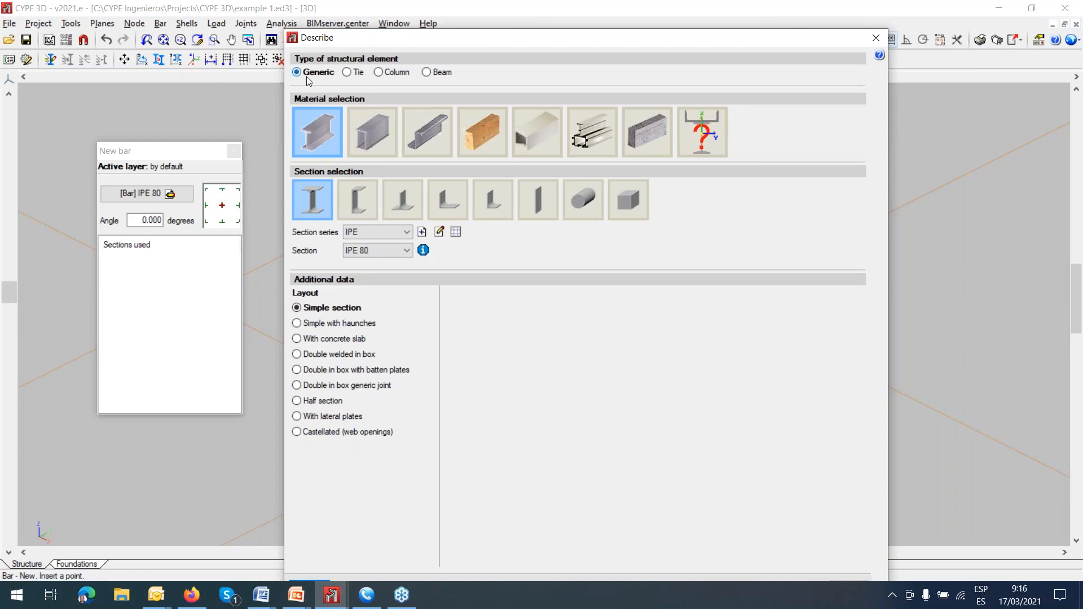
Examine the tie, column and beam element types, including the notes on bracing analysis, and return to the generic type.
left_click(347, 72)
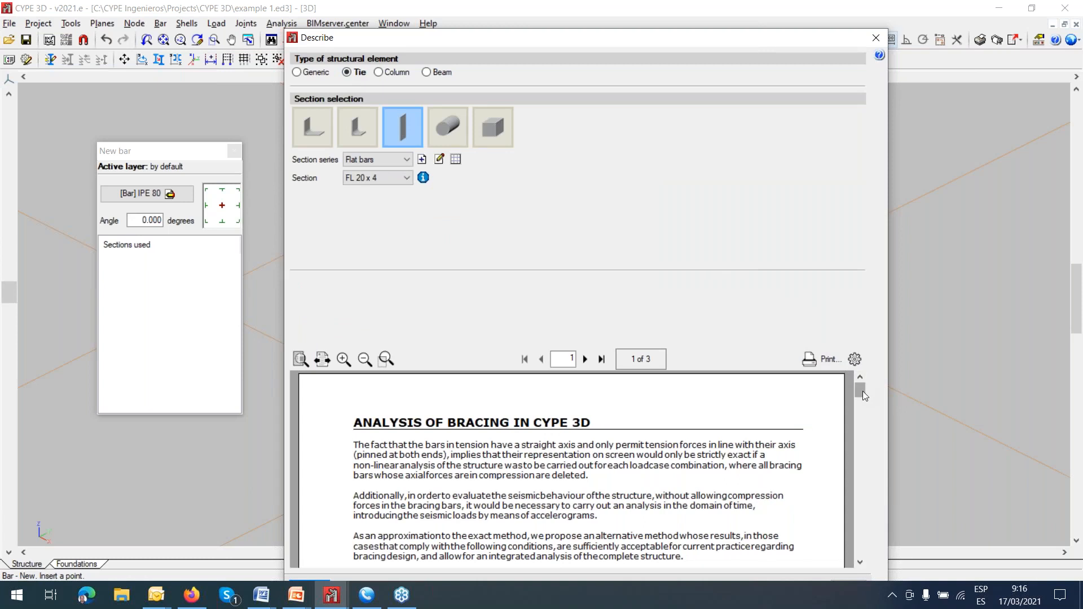
left_click_drag(862, 391, 887, 454)
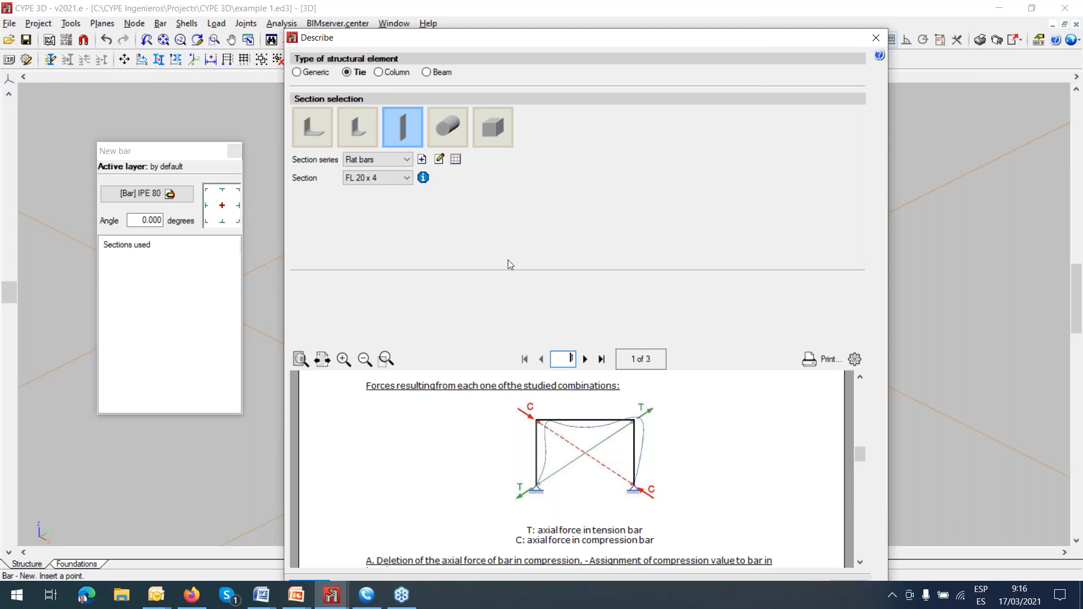
left_click(378, 72)
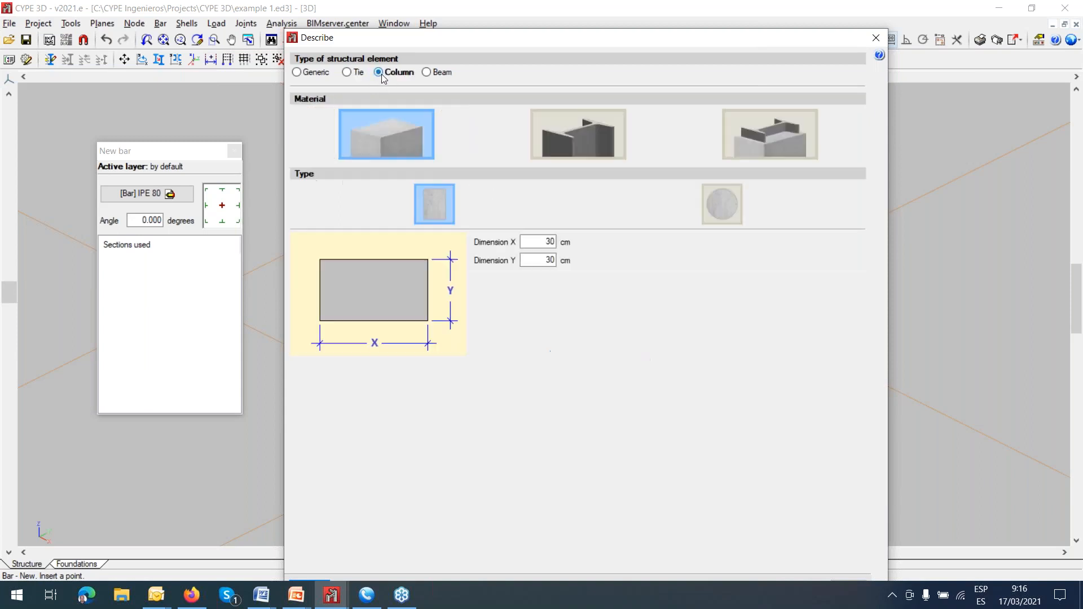
left_click(427, 72)
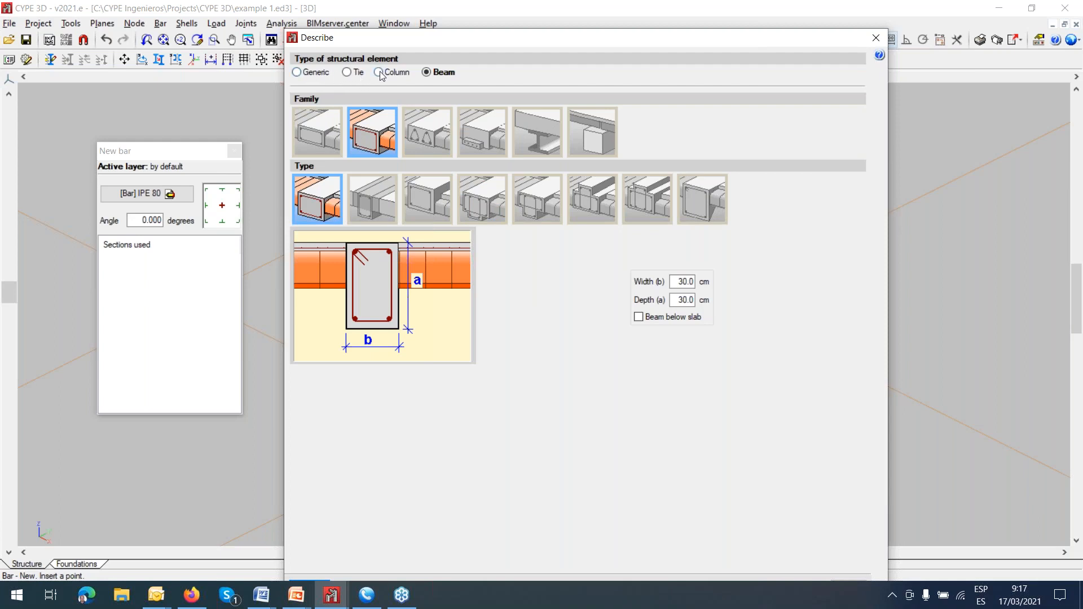
left_click(297, 73)
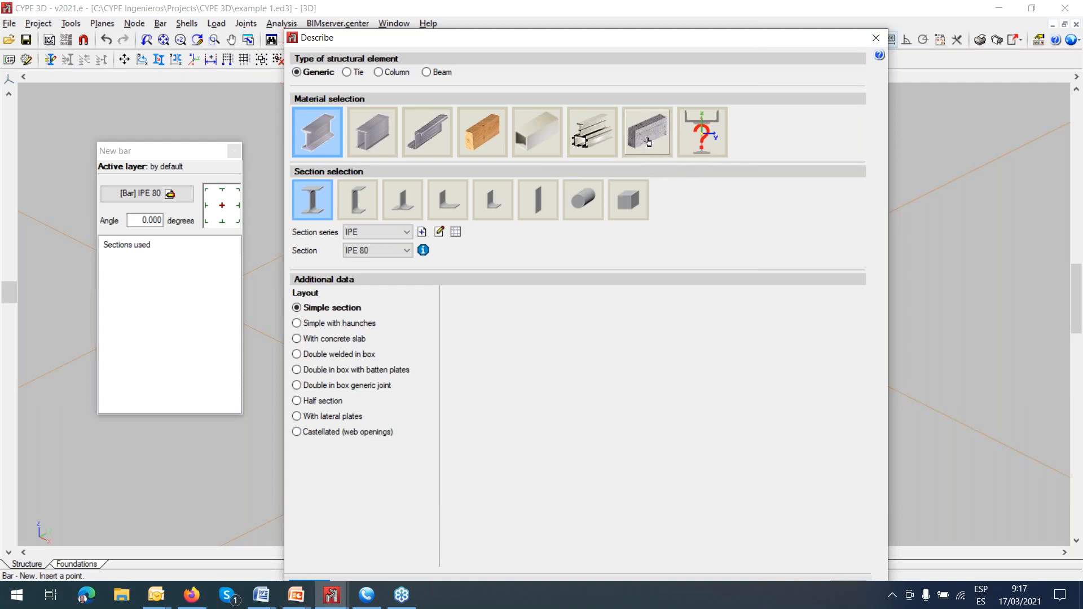
left_click(383, 73)
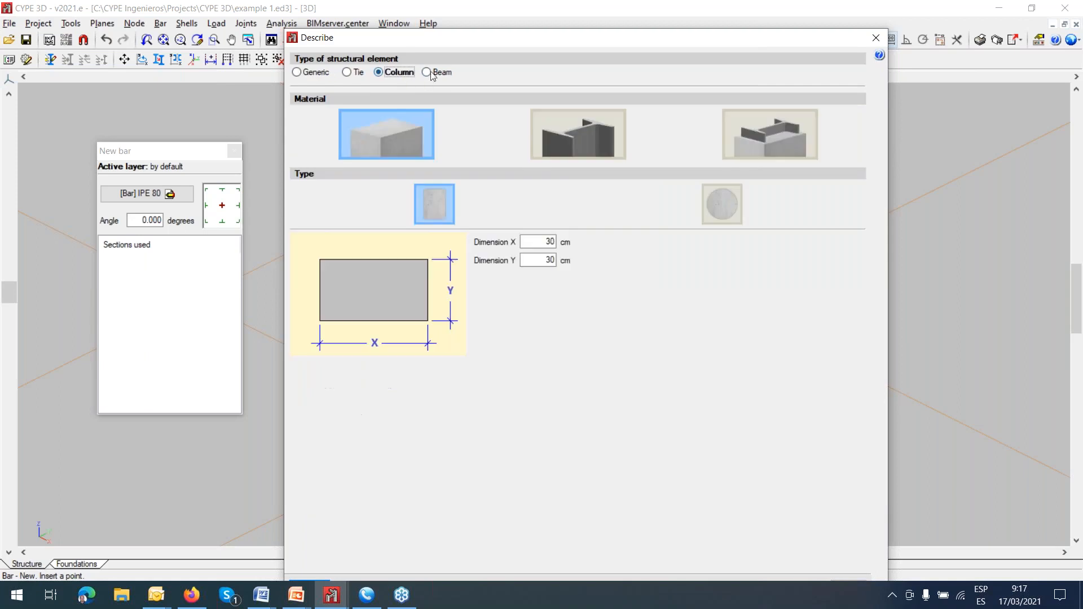
left_click(428, 72)
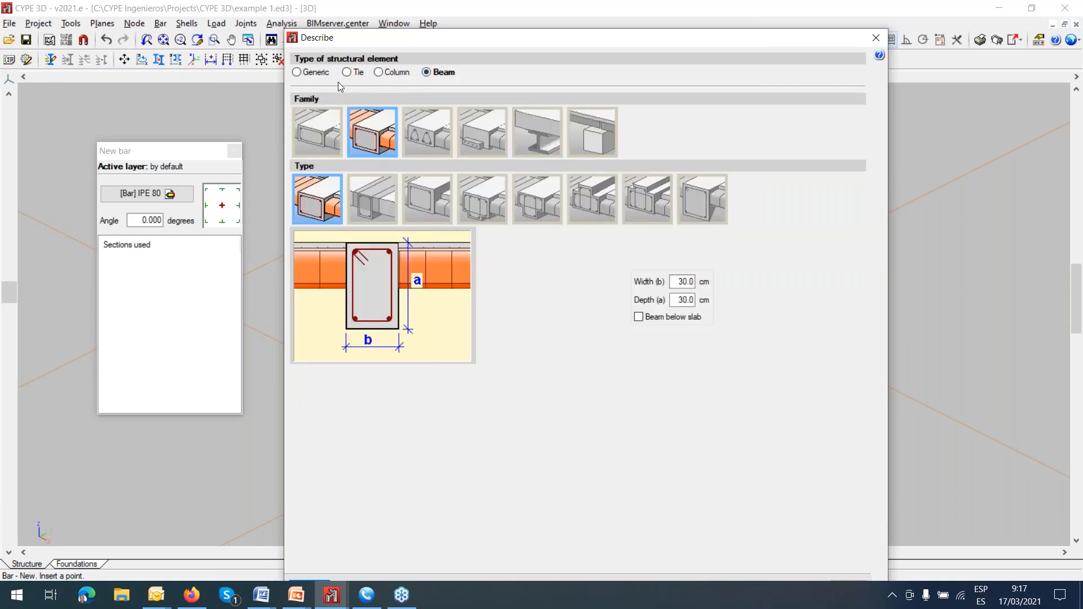
left_click(297, 72)
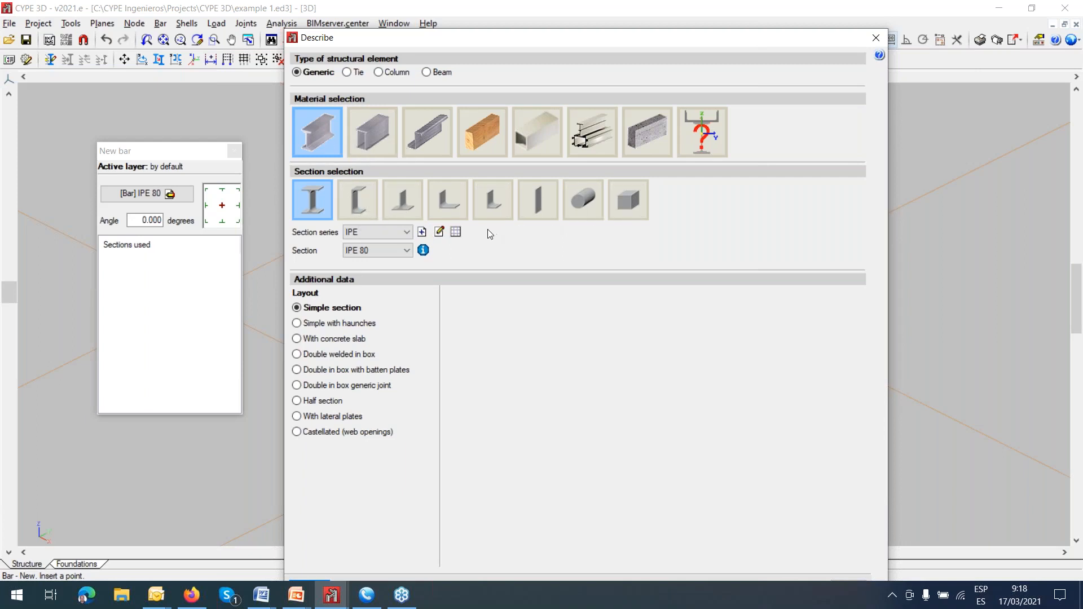
Examine the predefined section series available for import, including Aisc.Lrfd (mks), Aisc.Lrfd (us) and ArcelorMittal, without importing any.
left_click(455, 232)
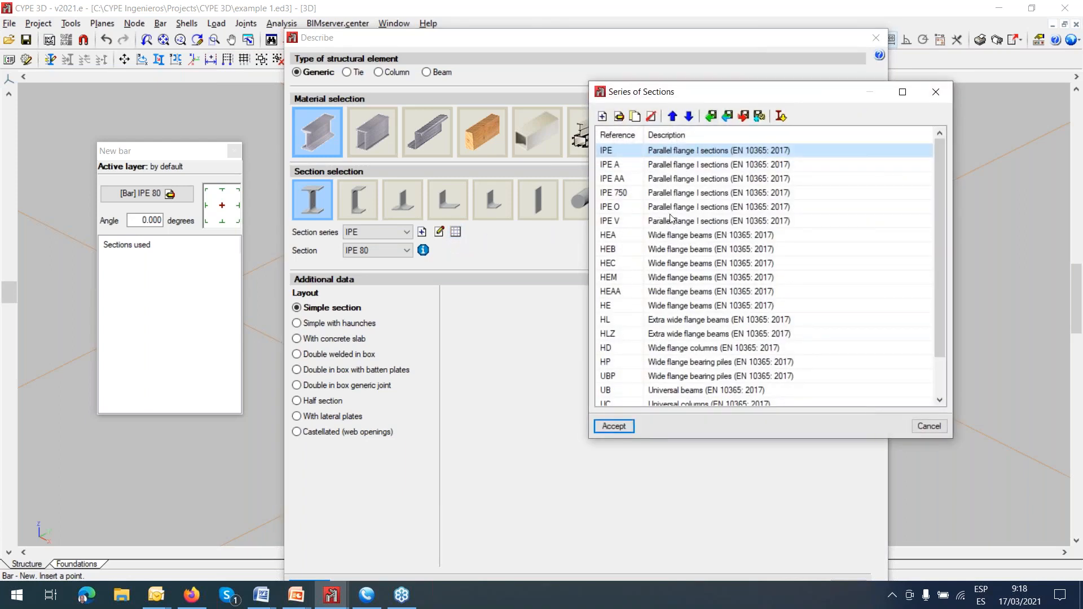
left_click(780, 116)
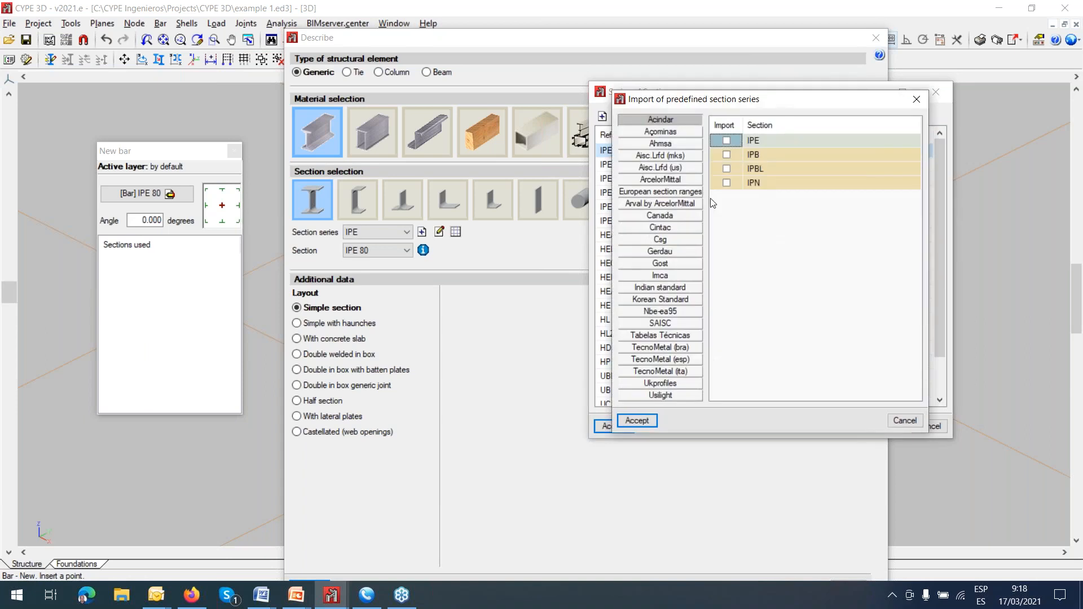
left_click(679, 156)
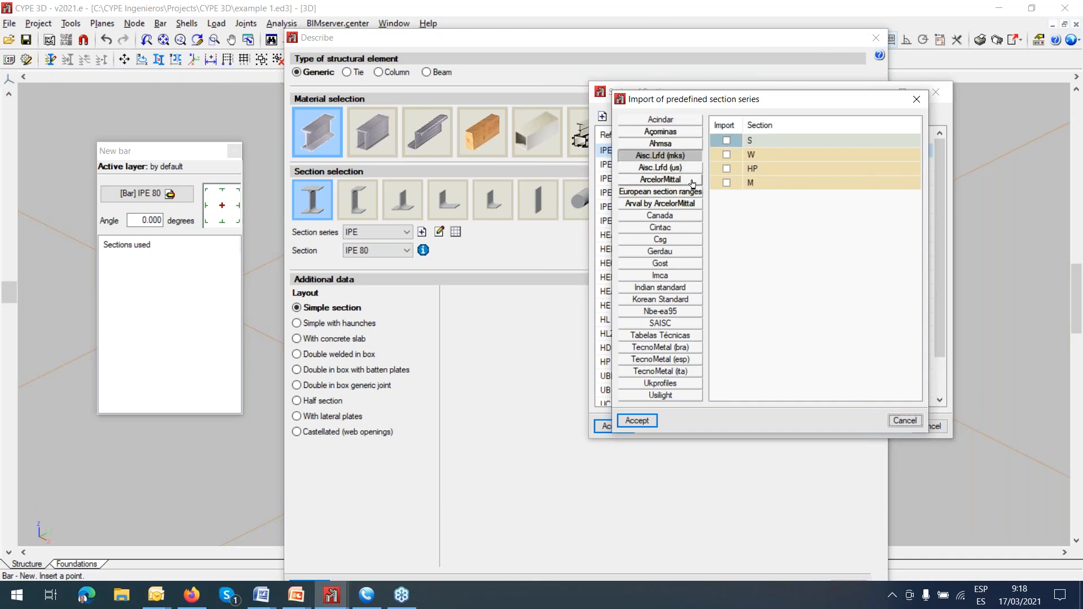
left_click(689, 168)
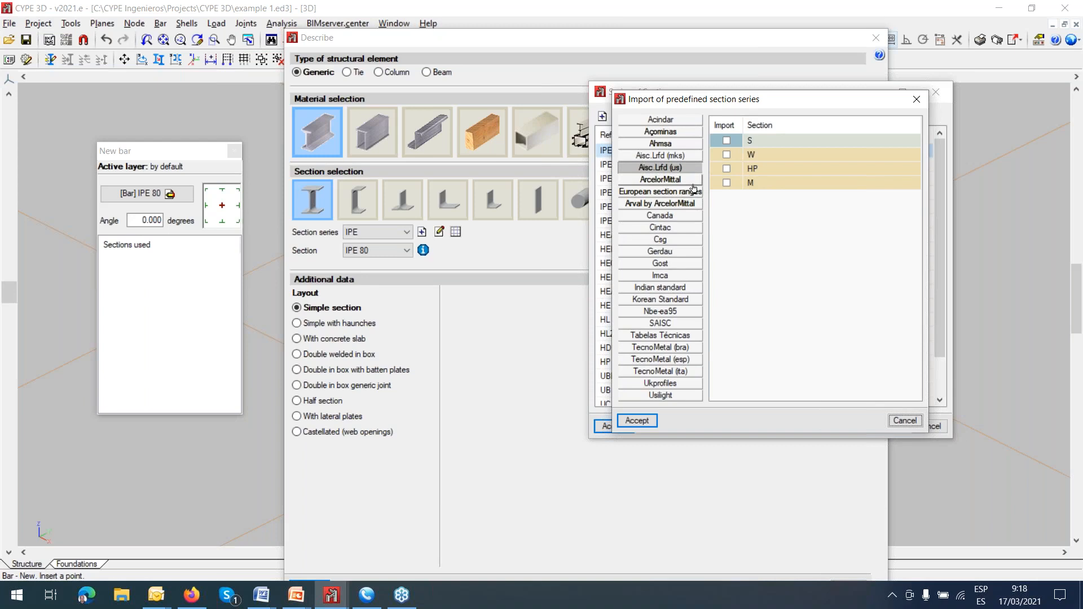
left_click(688, 184)
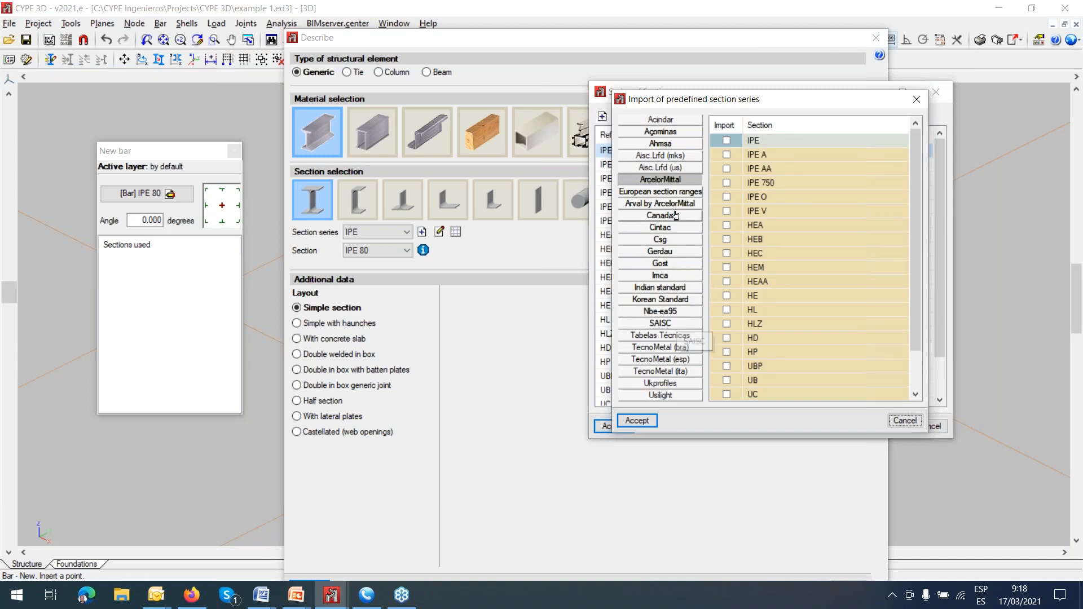
left_click(681, 158)
left_click(677, 167)
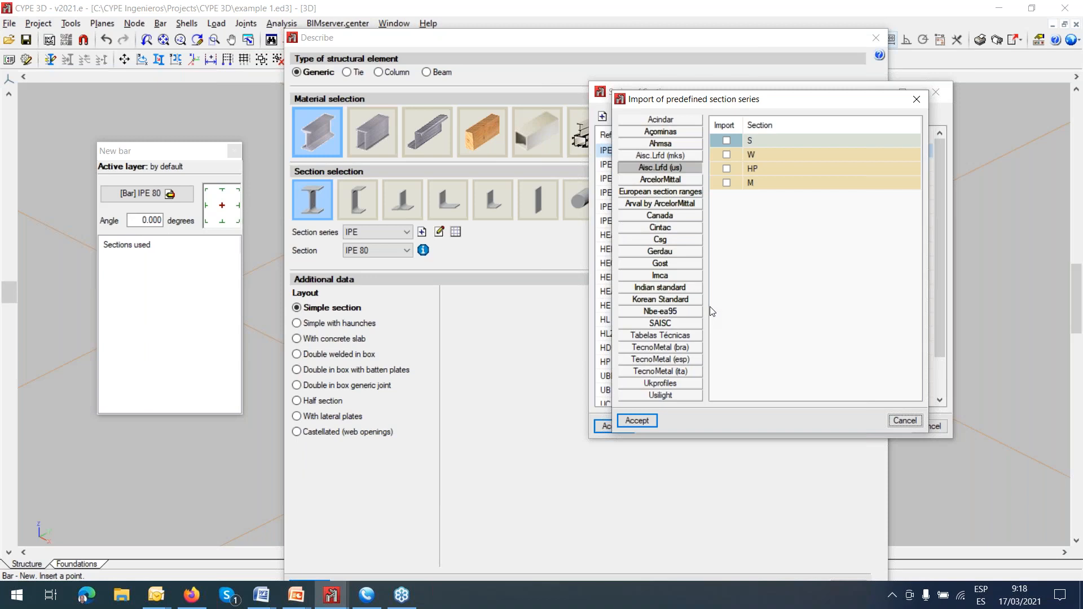
left_click(908, 420)
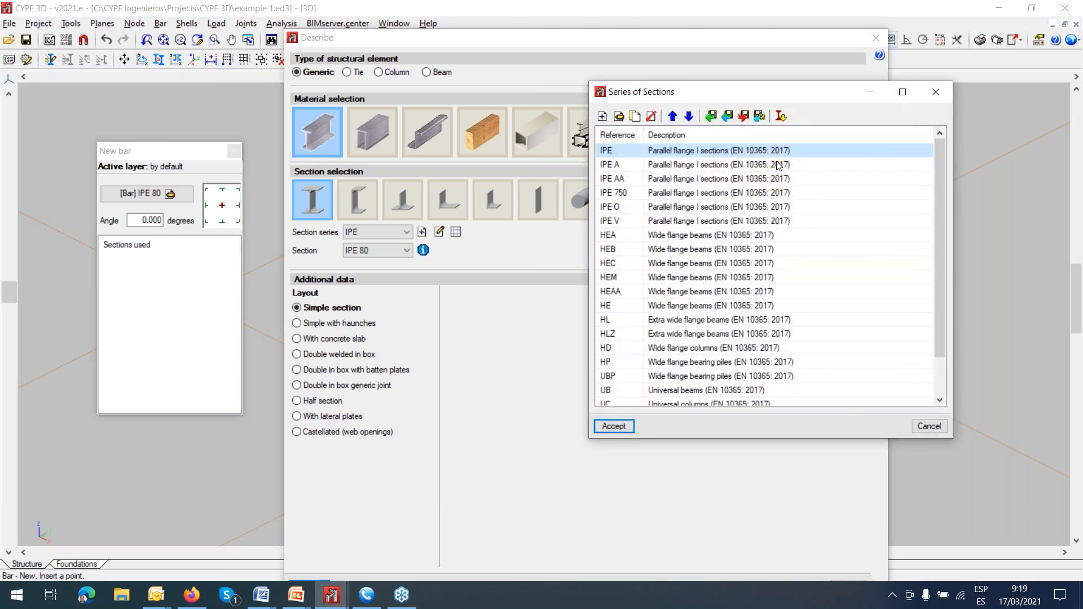
left_click(614, 427)
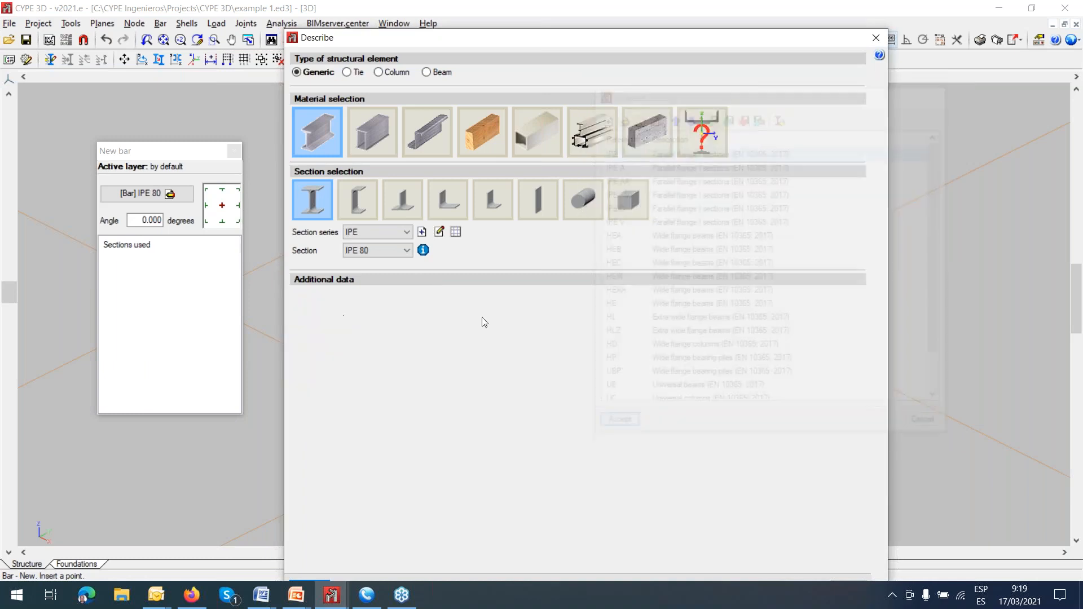
Examine the rolled steel I-section series and the angle, flat, round and square bar section types.
left_click(407, 232)
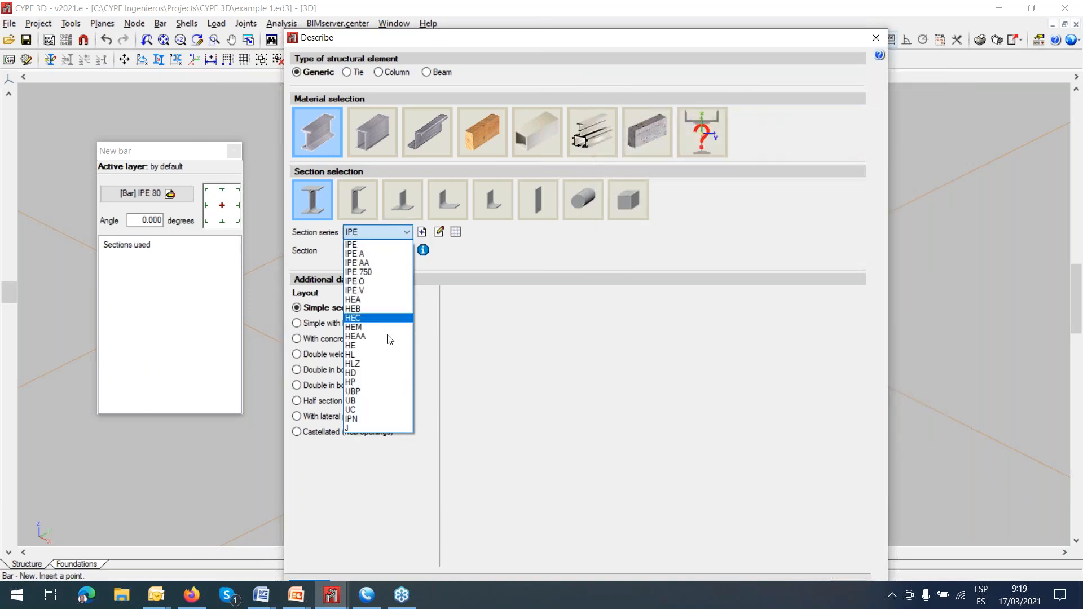
left_click(502, 241)
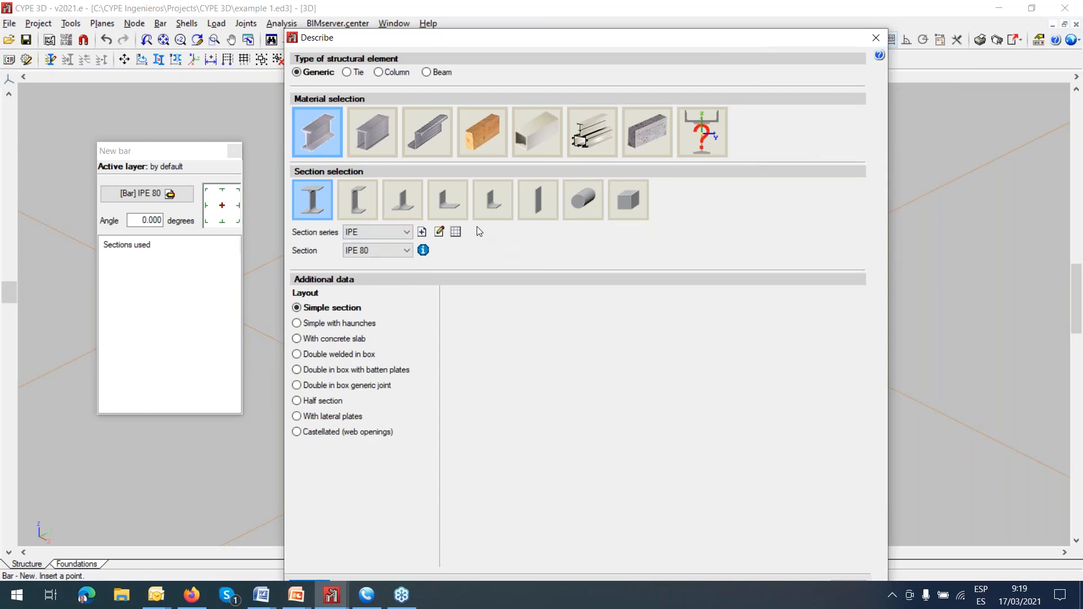
left_click(450, 203)
left_click(493, 203)
left_click(533, 209)
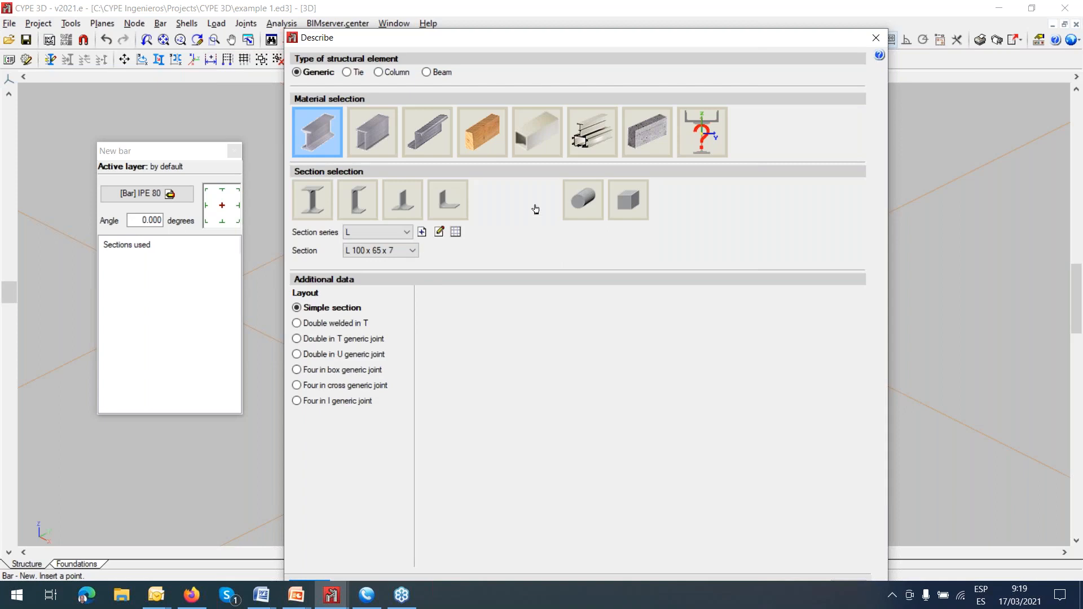
left_click(585, 203)
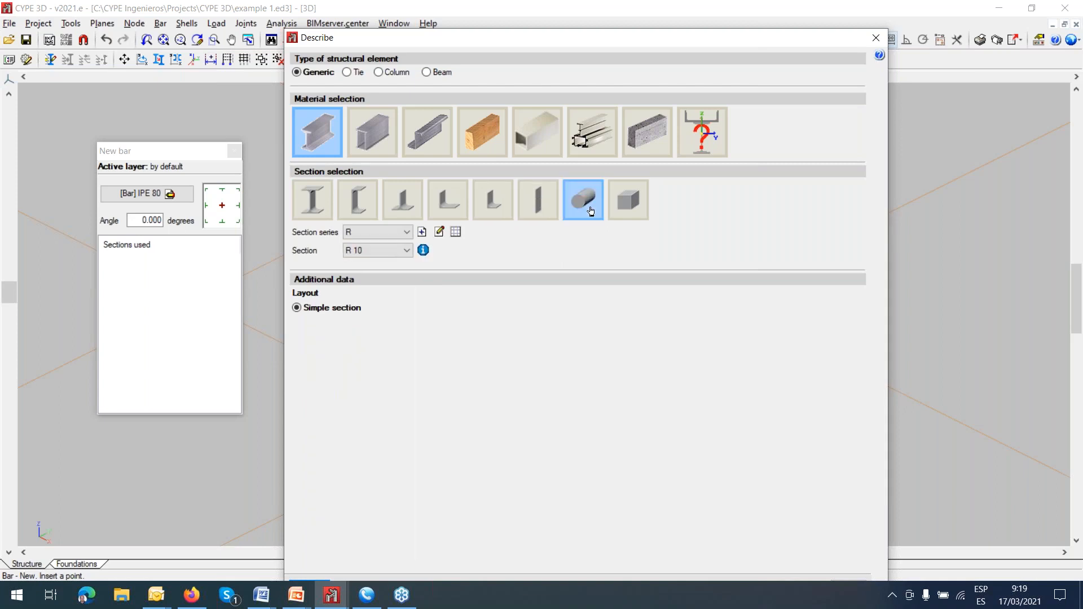
left_click(628, 200)
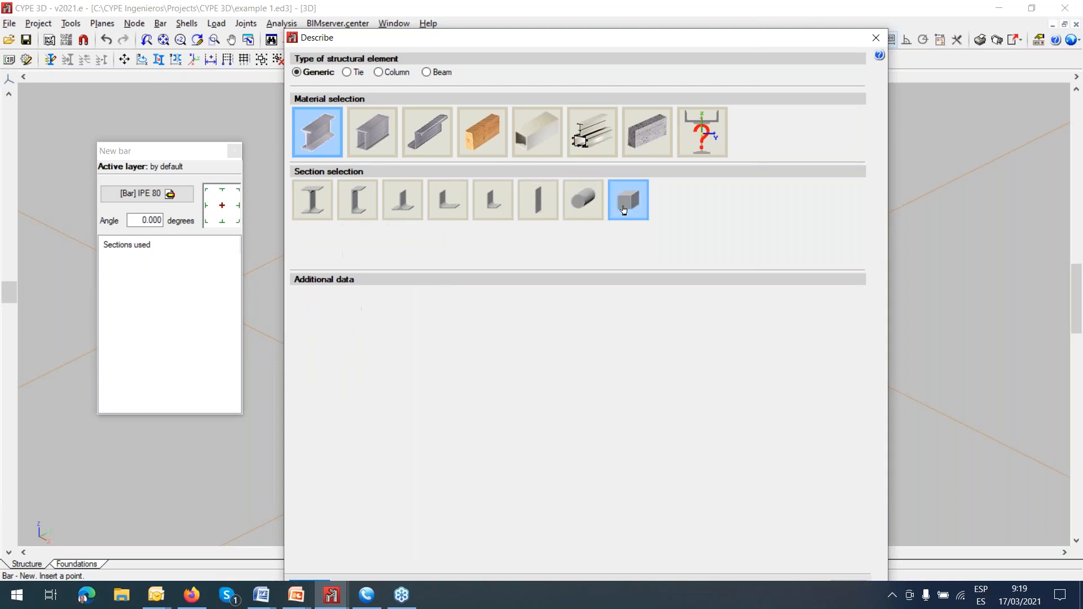
Examine the welded steel sections, including the channel type and its series library, and close the library without adding a series.
left_click(370, 135)
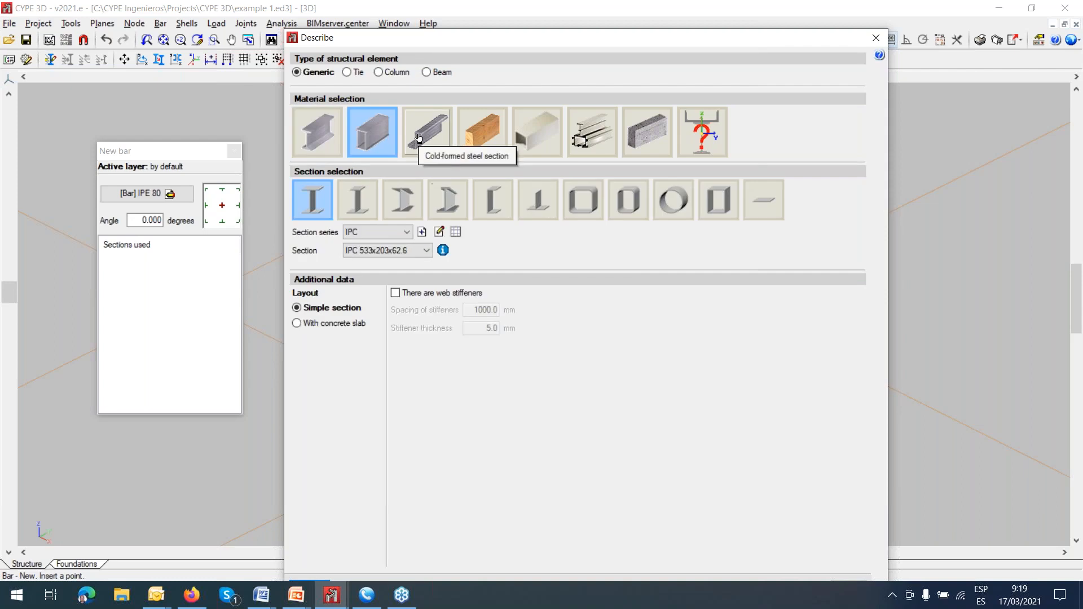
left_click(493, 200)
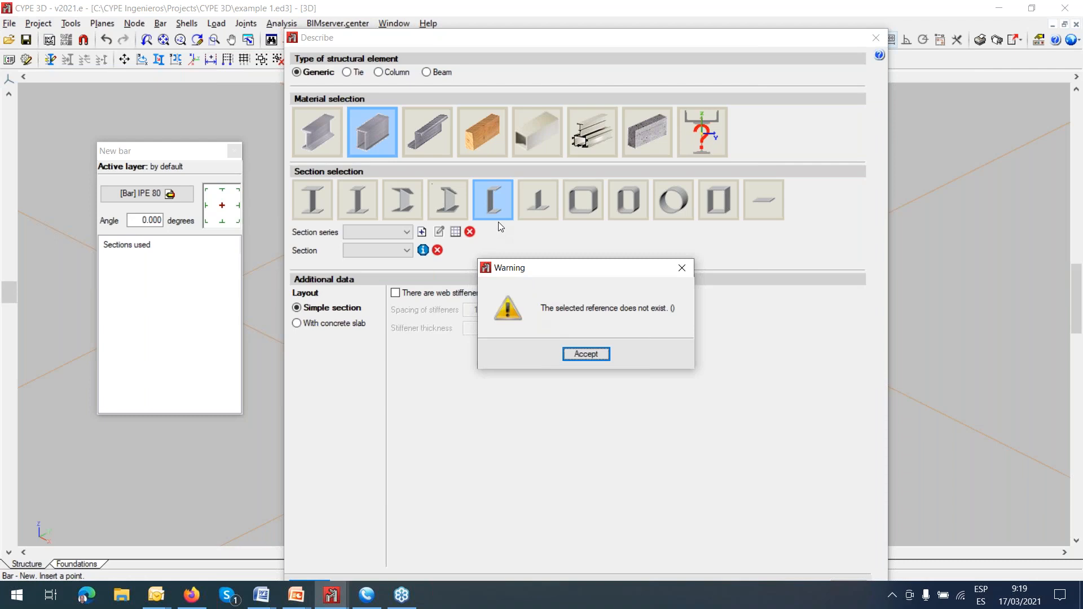
left_click(681, 269)
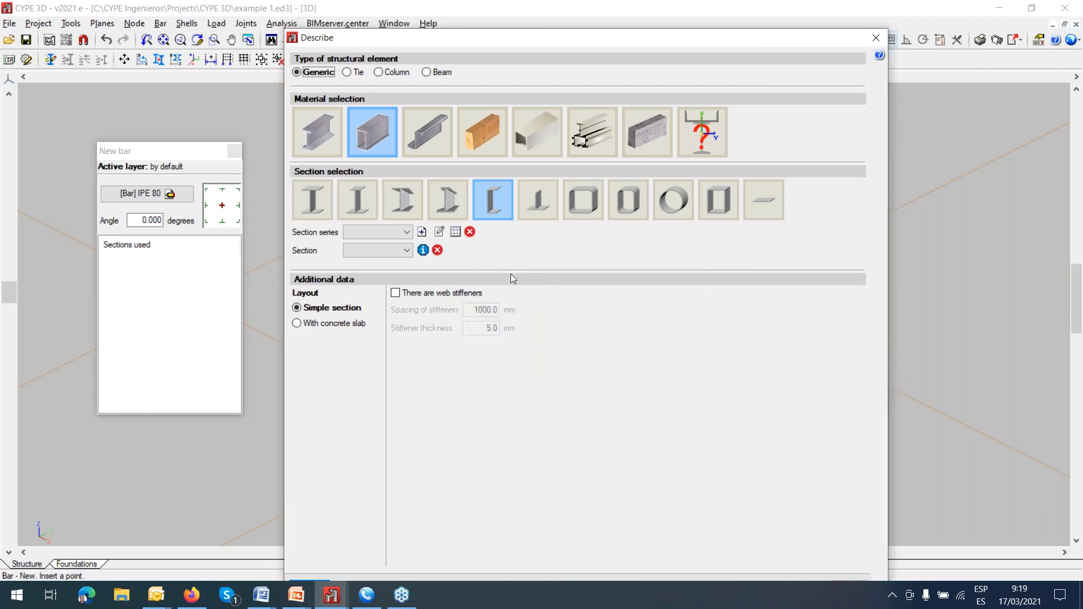
left_click(455, 232)
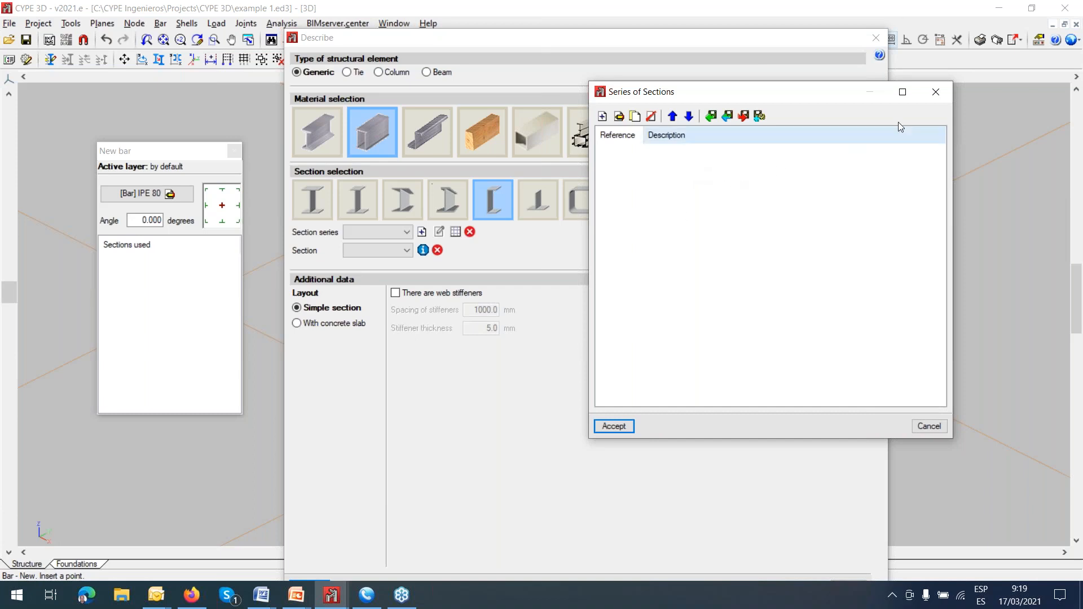
left_click(935, 92)
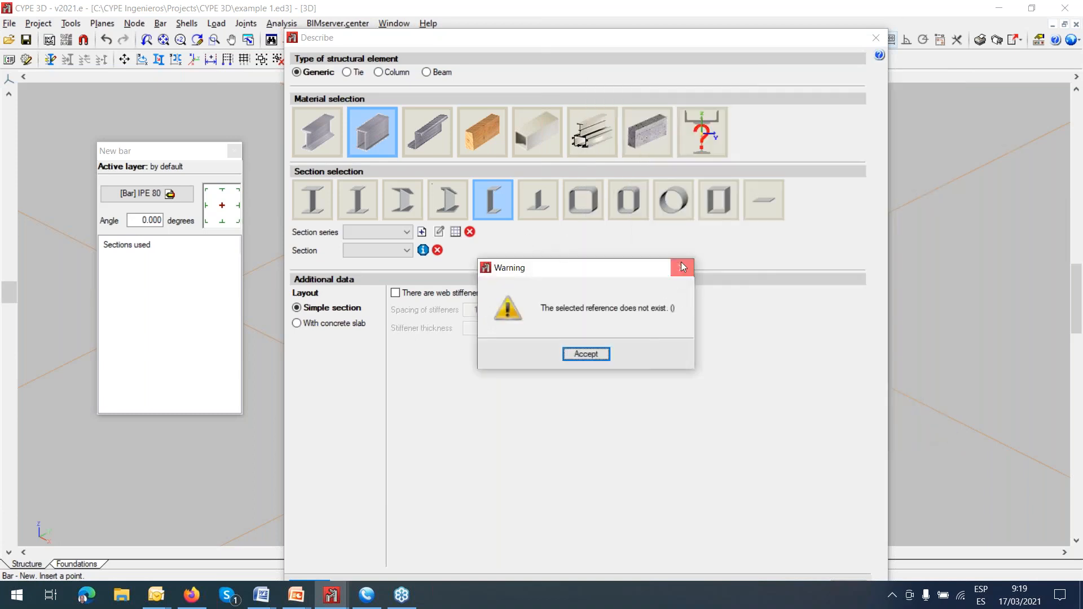
left_click(681, 265)
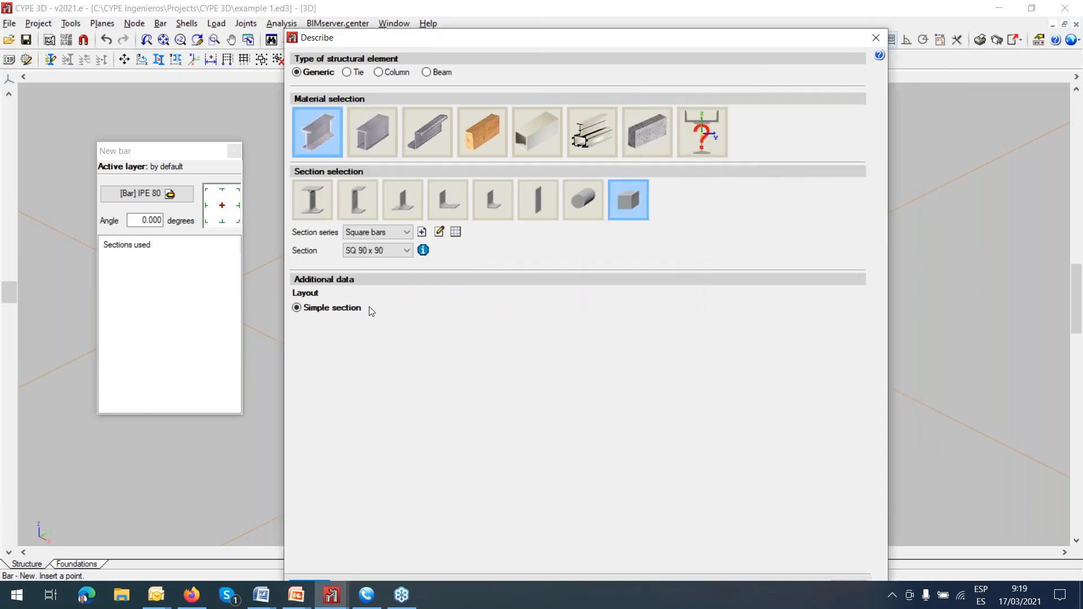
Define the new bar as a rolled IPE 80 with a simple section layout, viewing the fire resistance options but leaving that check off.
left_click(313, 201)
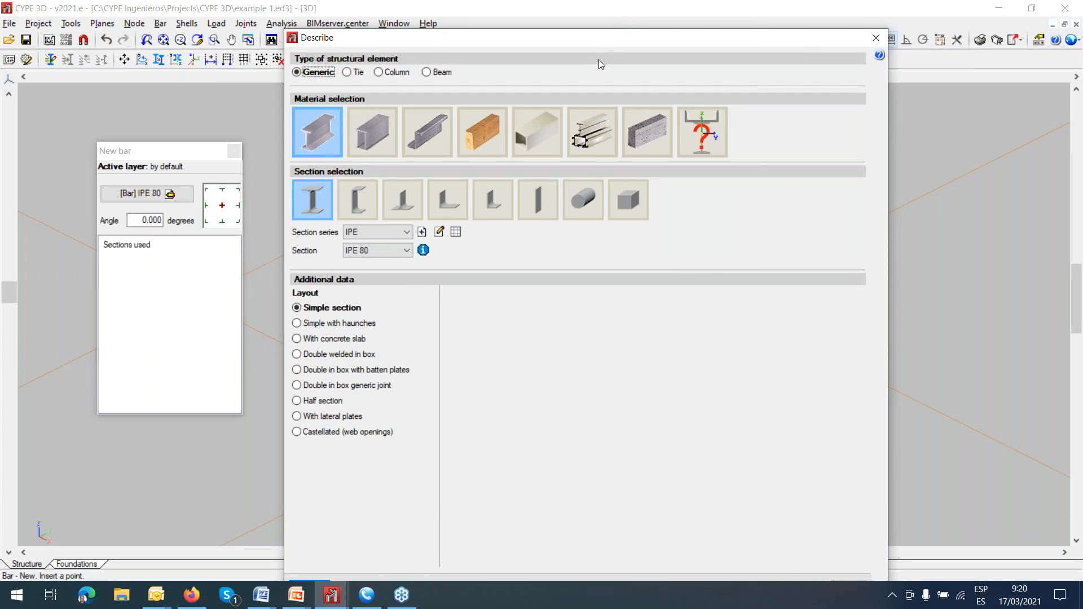
left_click_drag(621, 41, 639, 13)
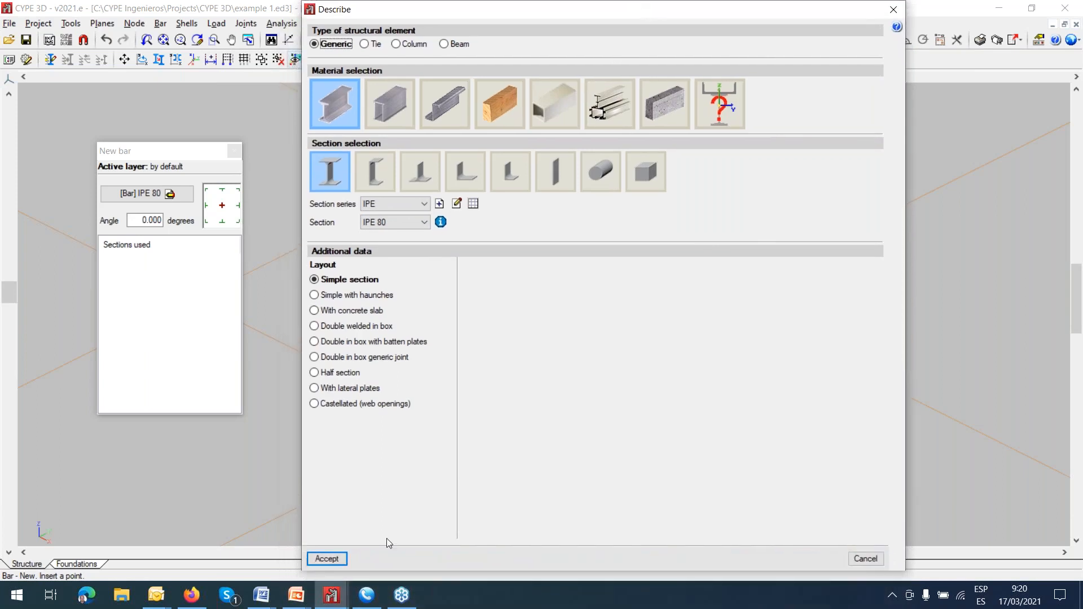
left_click(327, 559)
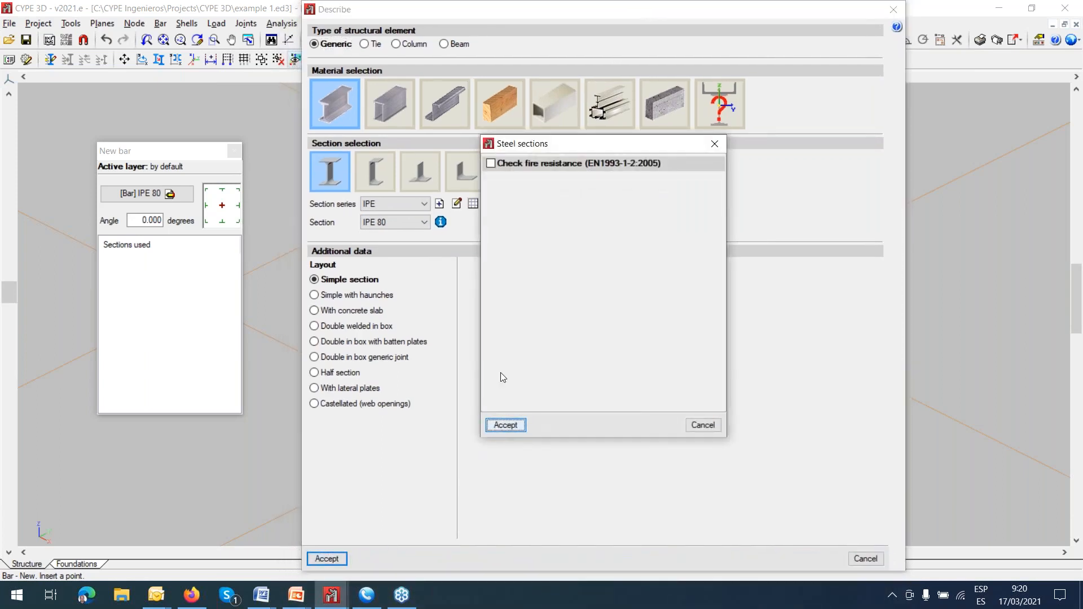
left_click(490, 163)
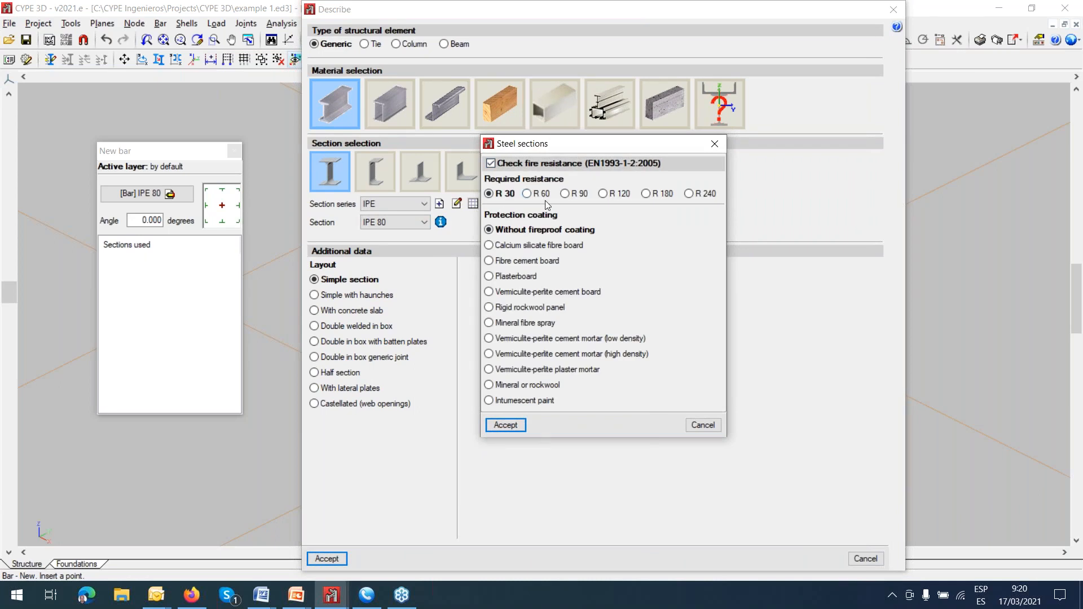
left_click(715, 427)
left_click(323, 558)
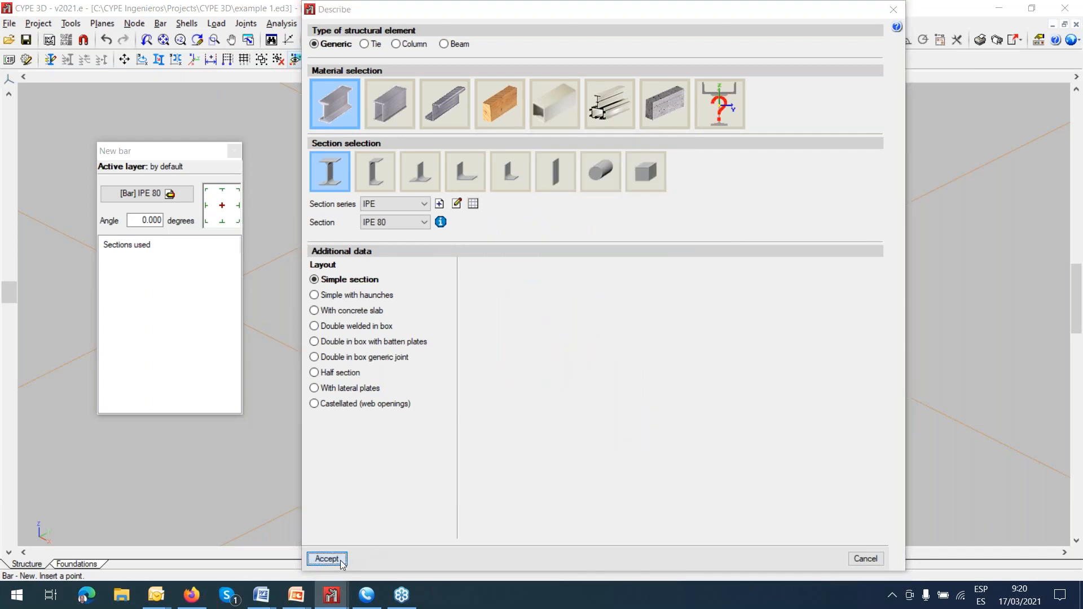
left_click(502, 429)
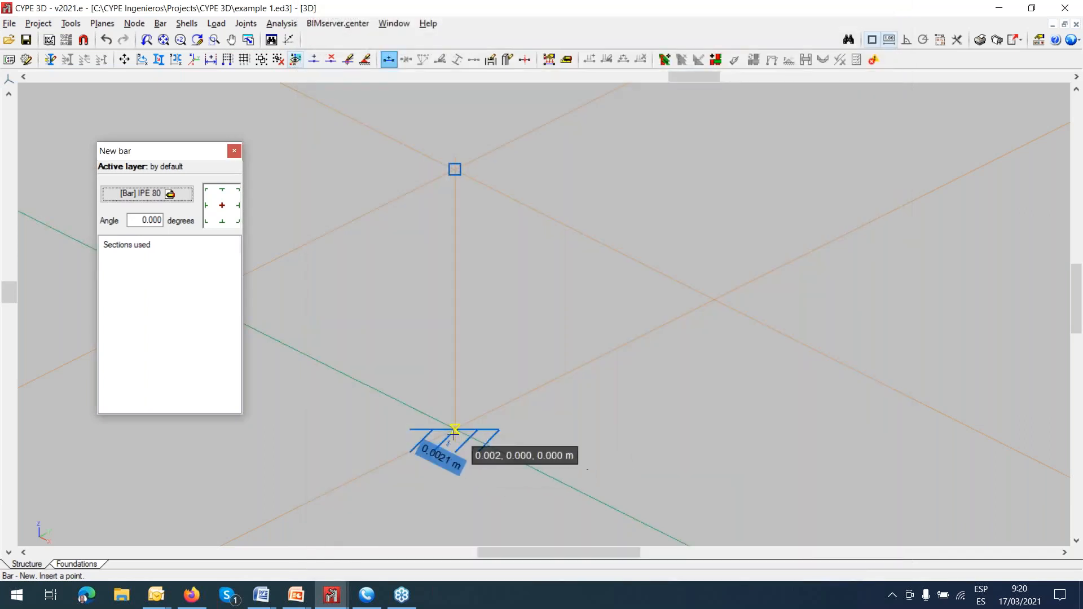
Insert a vertical IPE 80 bar from the fixed base support up to the upper node.
left_click(455, 430)
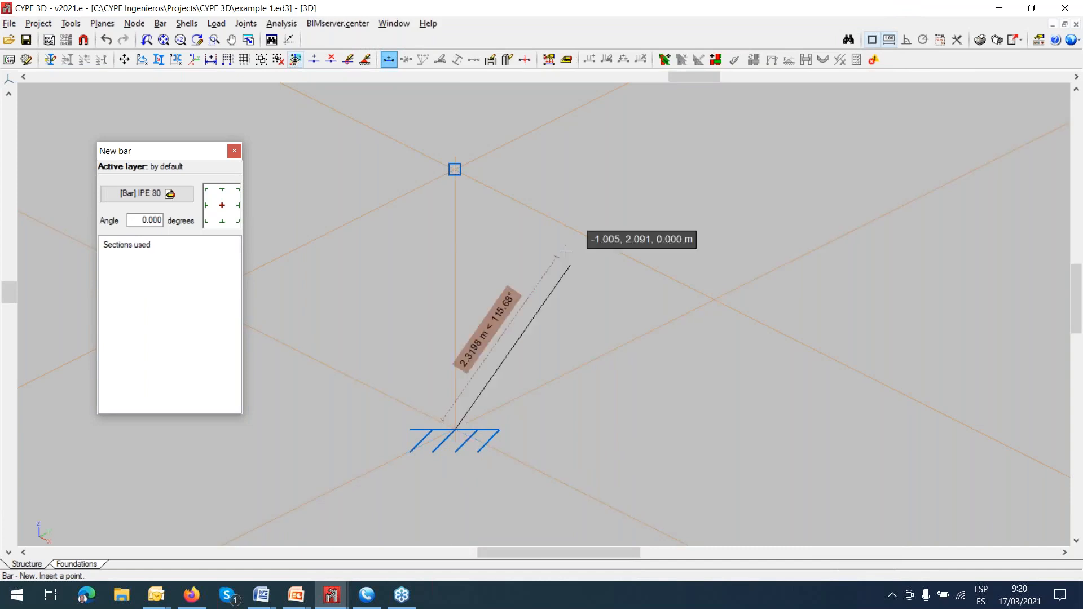
left_click(454, 169)
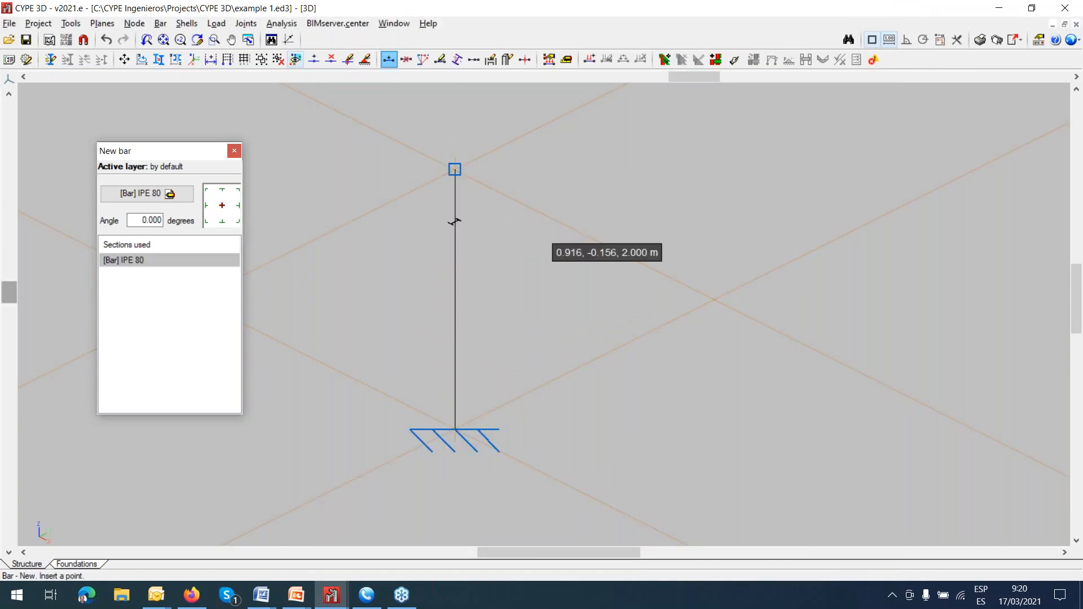
scroll(542, 254, "down", 4)
scroll(546, 261, "up", 3)
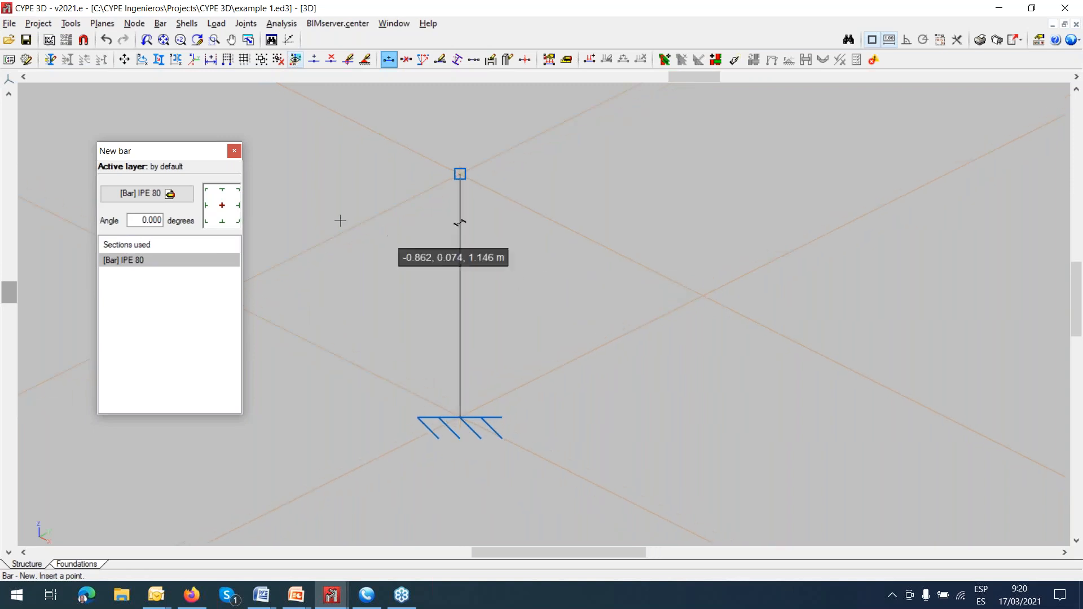
Examine the section orientation near the bar's upper node, and start describing bars to show its local axes.
middle_click_drag(565, 277, 285, 491)
middle_click_drag(211, 458, 179, 491)
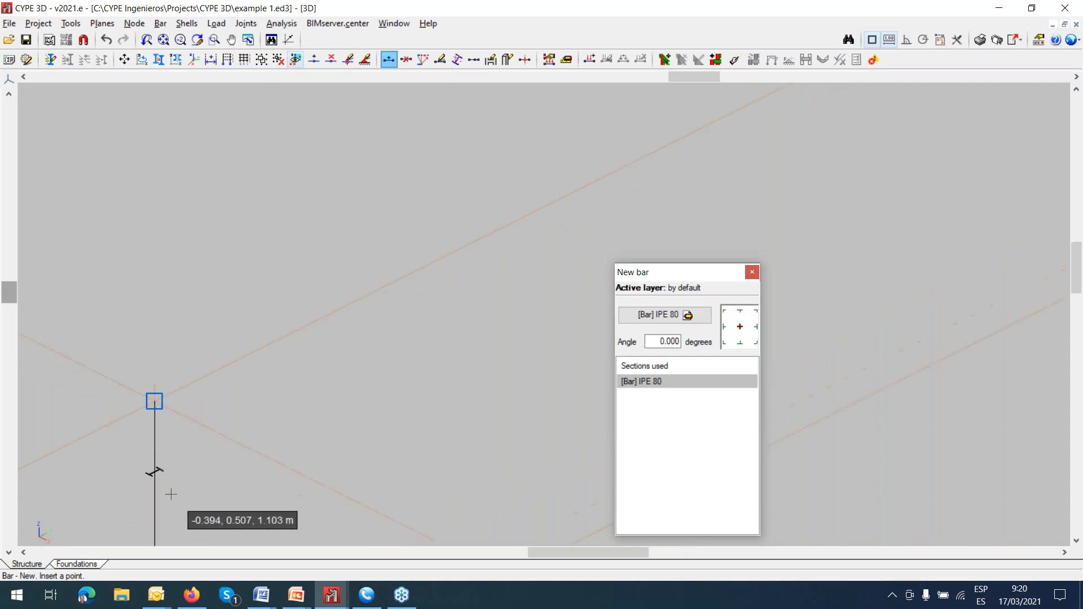
scroll(171, 494, "up", 2)
left_click(150, 477)
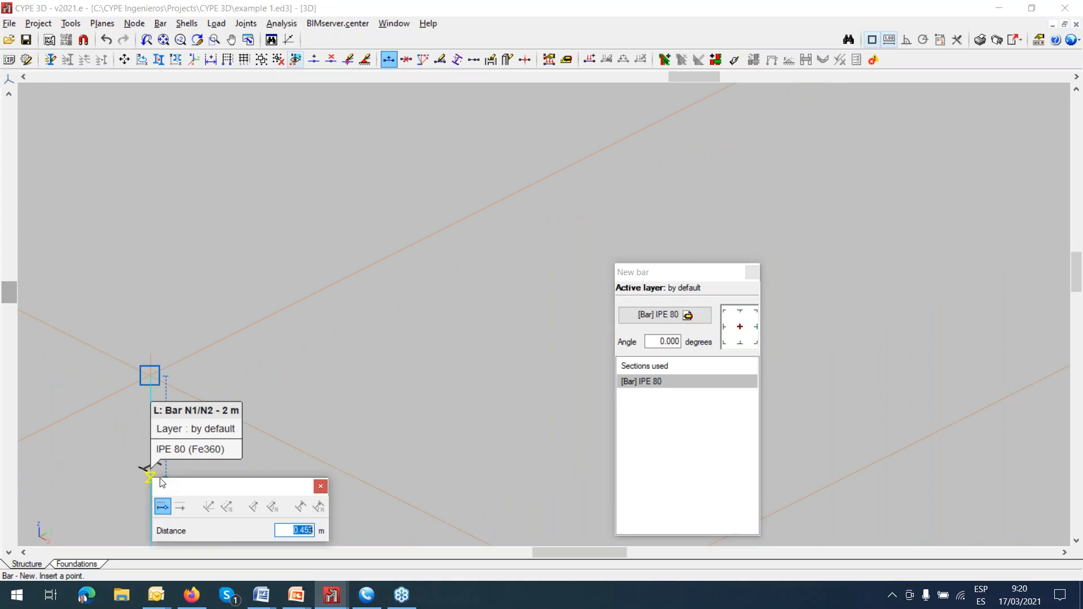
left_click(325, 488)
middle_click_drag(240, 467, 329, 369)
scroll(329, 391, "up", 1)
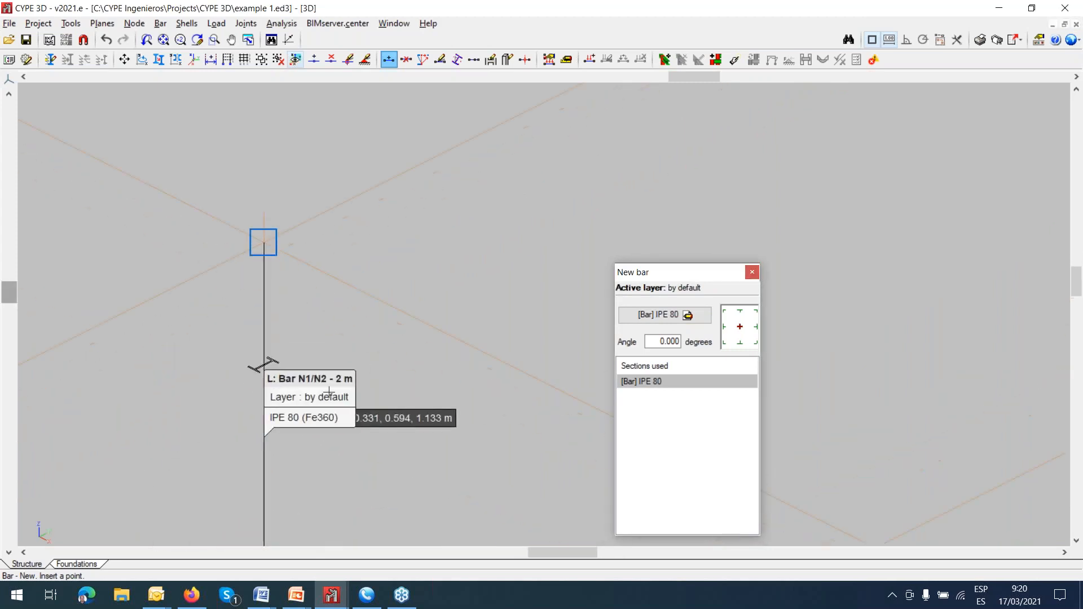
left_click(160, 23)
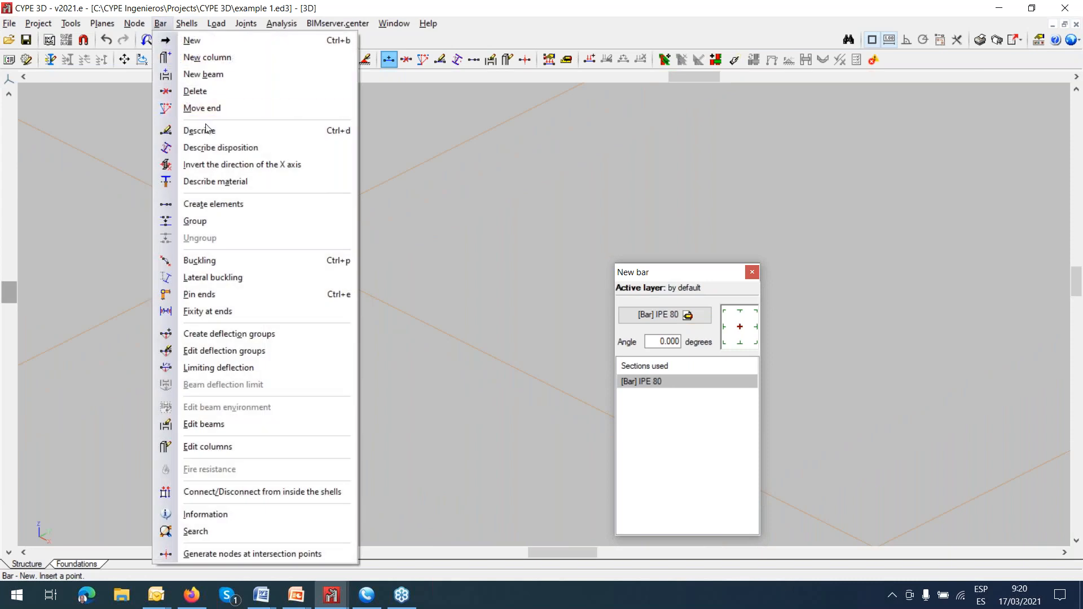
left_click(203, 131)
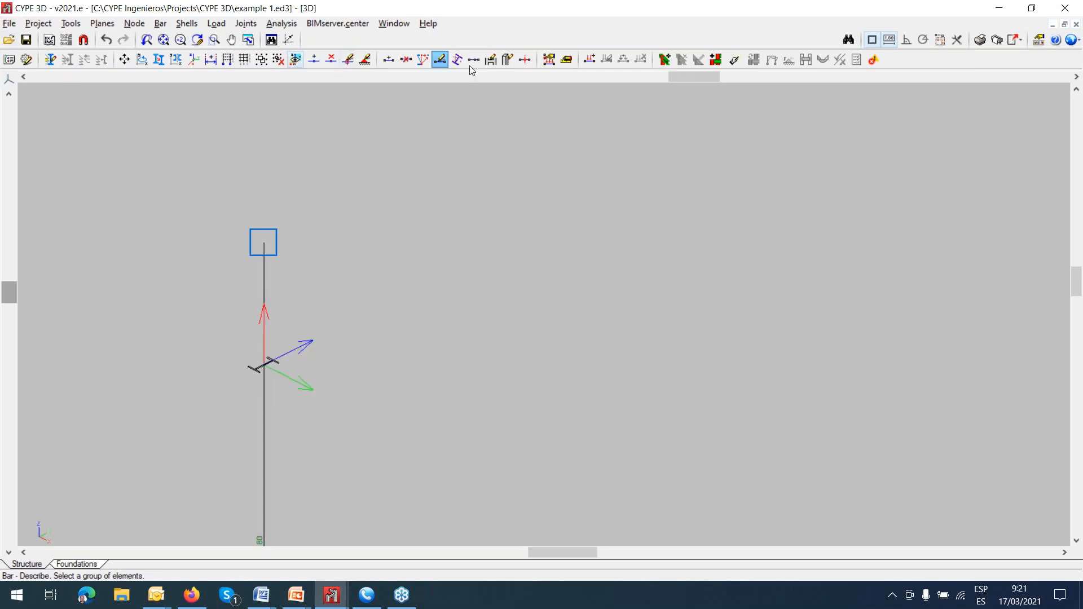
Switch to the open CYPE 3D job Ejemplo.ed3.
left_click(999, 8)
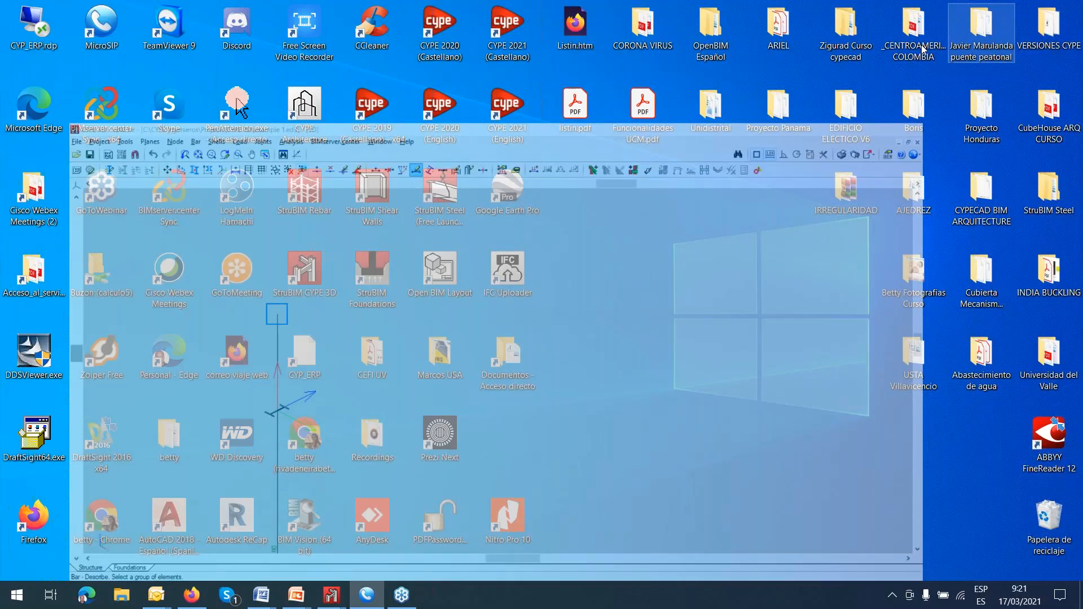
mouse_move(333, 602)
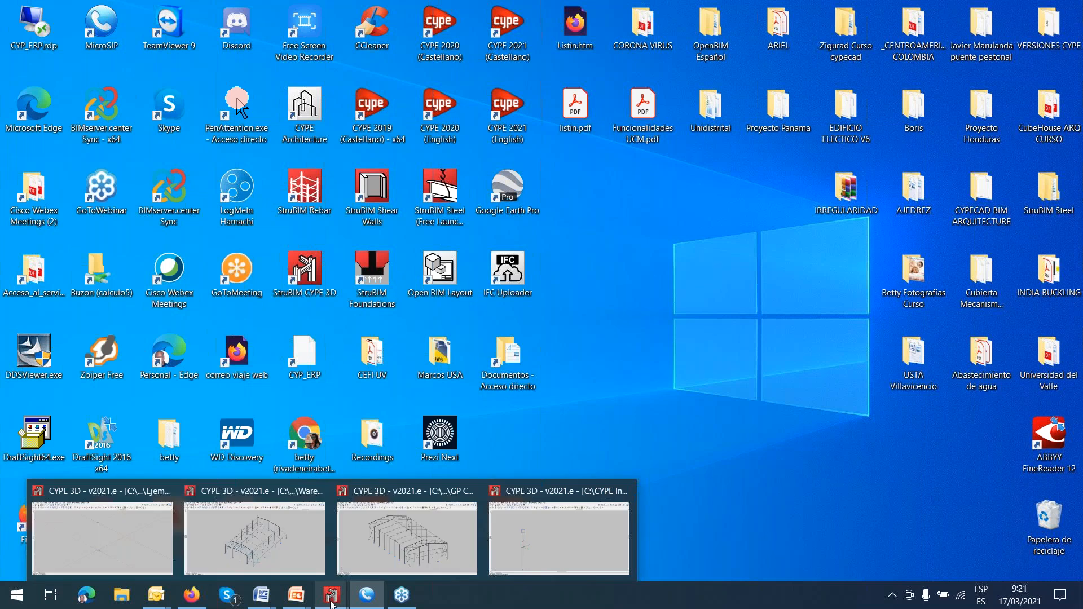
left_click(534, 557)
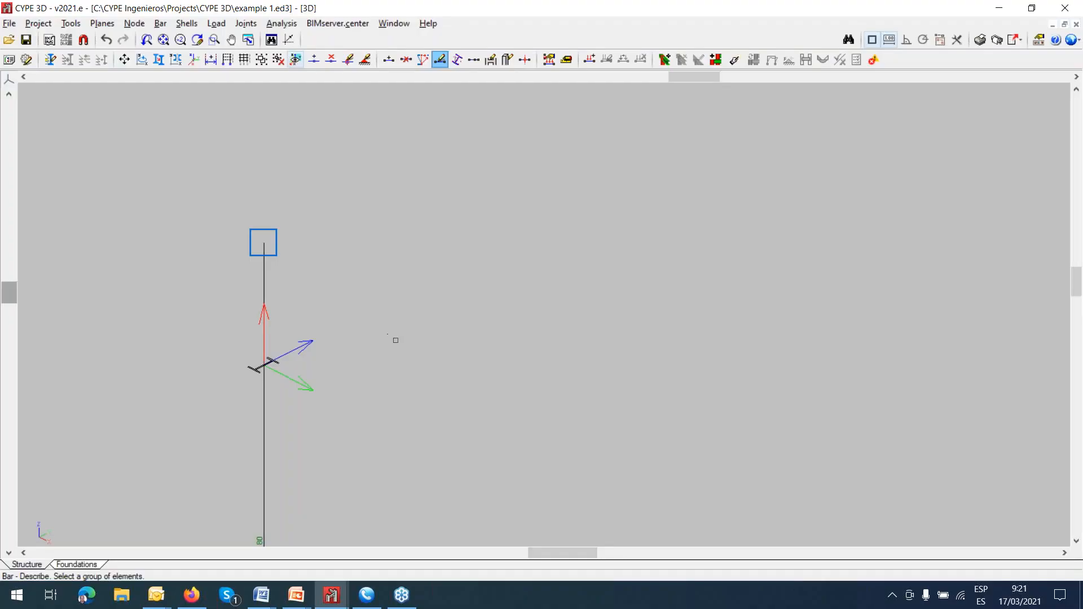
mouse_move(333, 595)
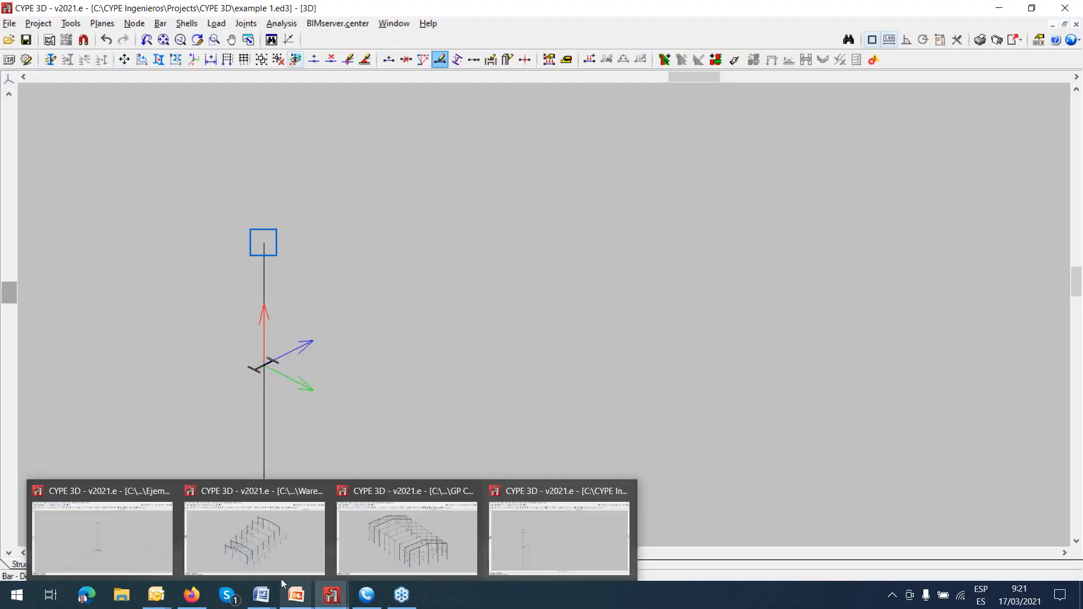
left_click(109, 543)
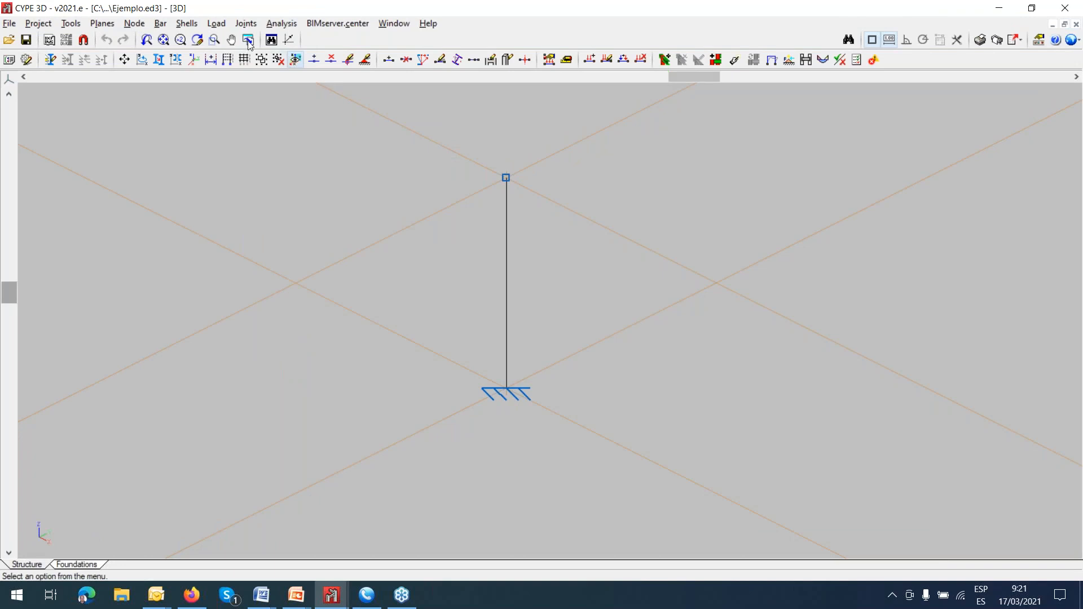
Show the loads of all loadcases together on the vertical bar and its upper node.
left_click(219, 23)
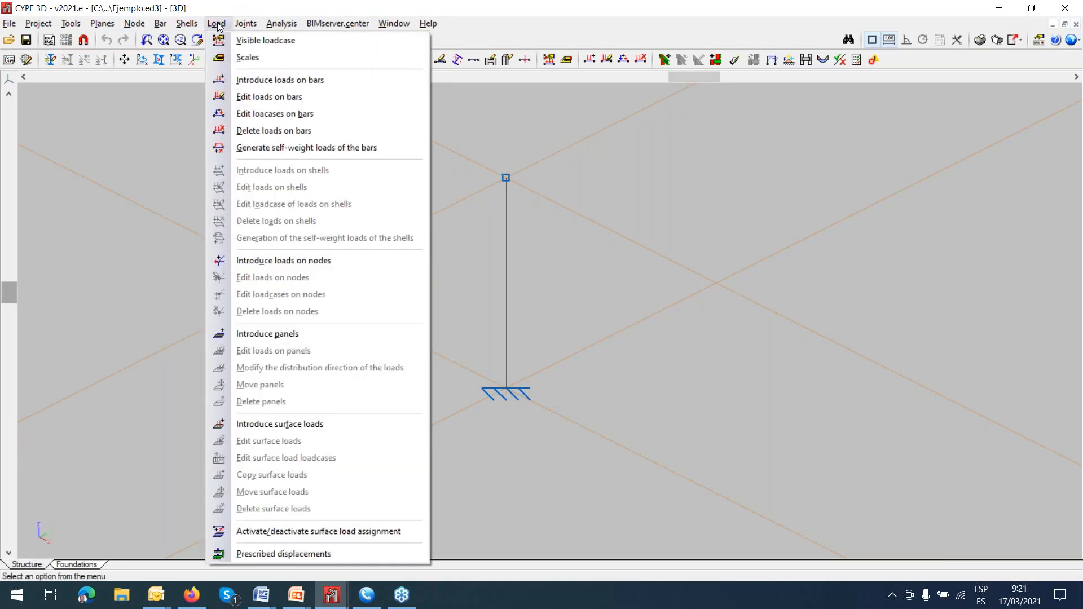
left_click(254, 45)
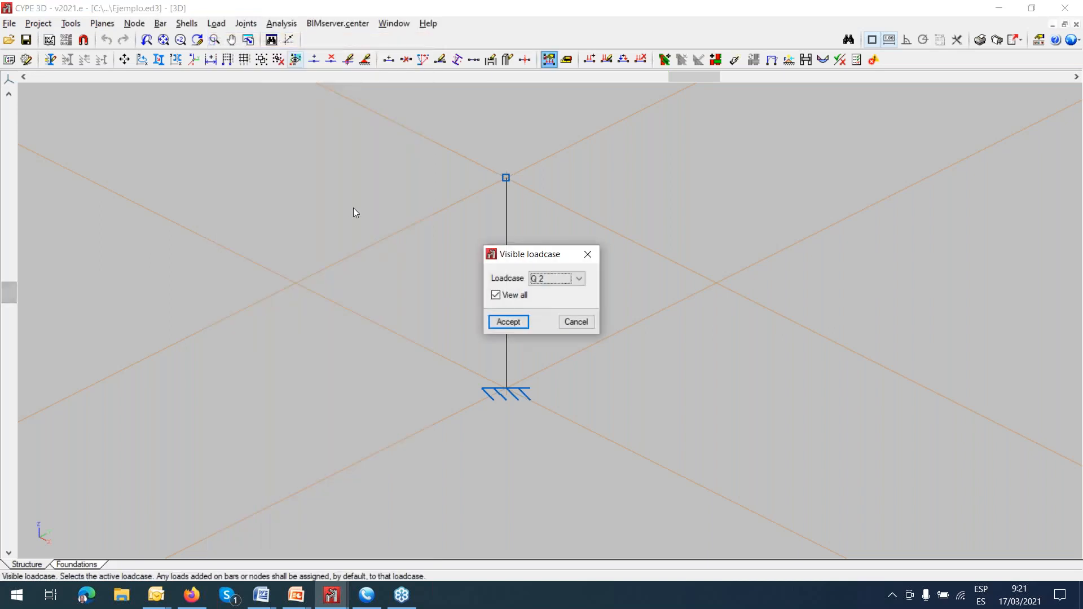
left_click(578, 280)
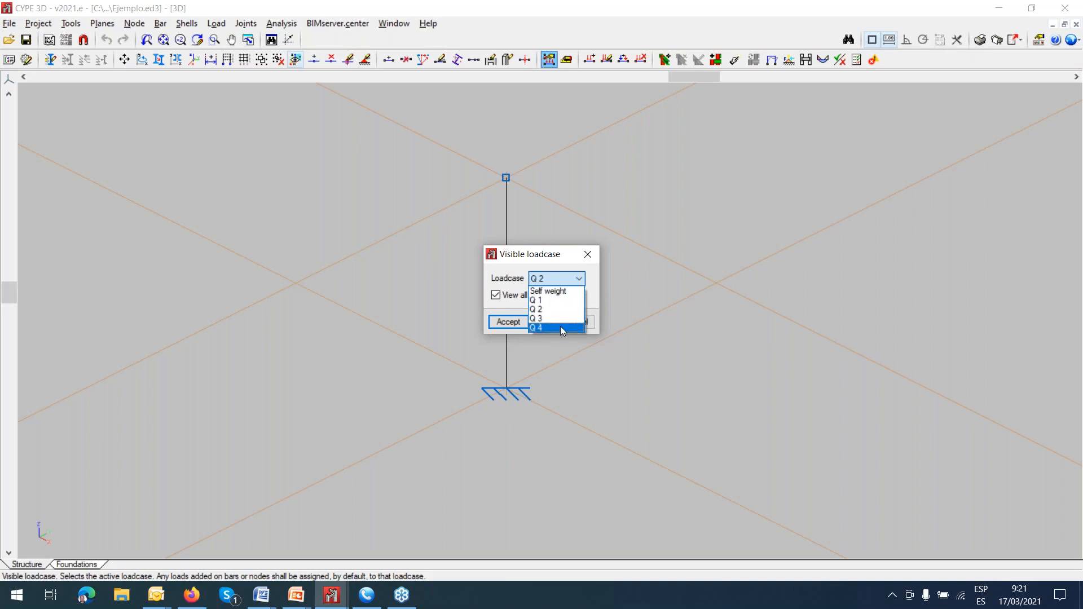
left_click(508, 324)
left_click(509, 321)
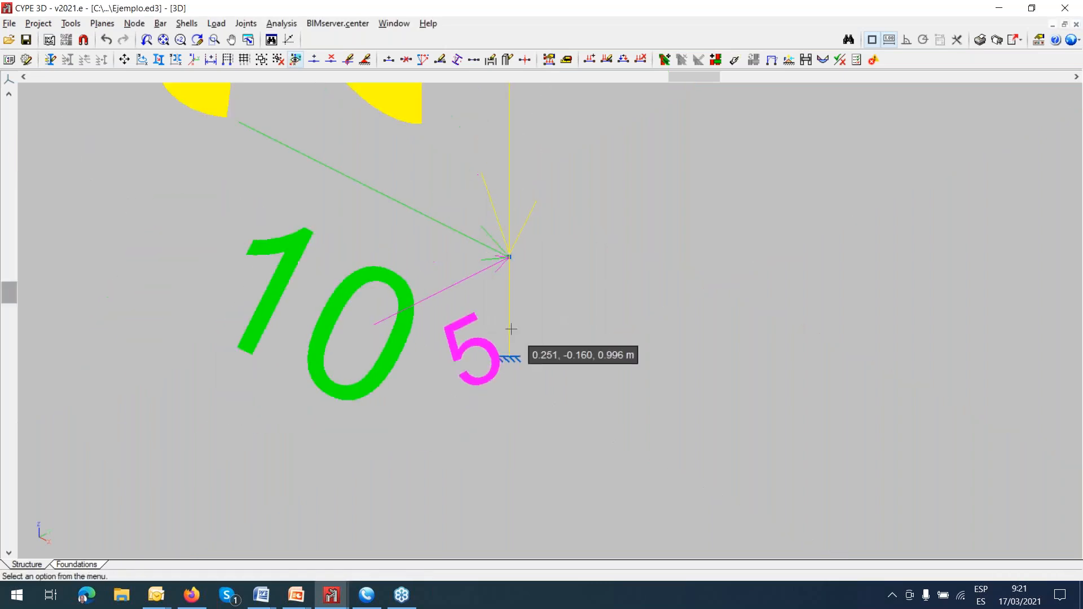
scroll(510, 329, "down", 5)
scroll(509, 337, "up", 1)
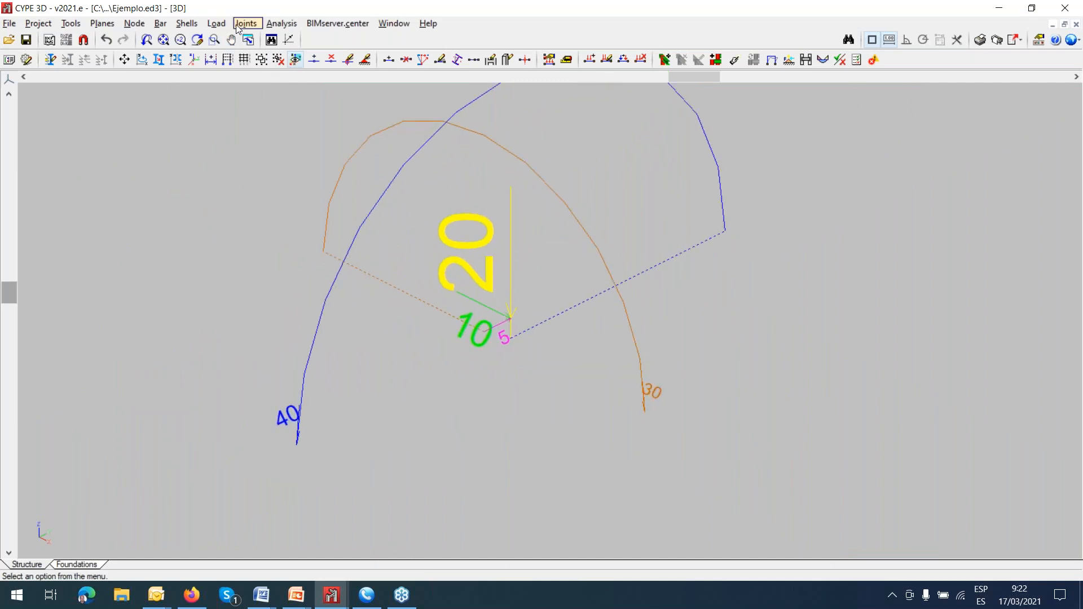
Set the load drawing scale of the Self weight loadcase to 0.1.
left_click(217, 23)
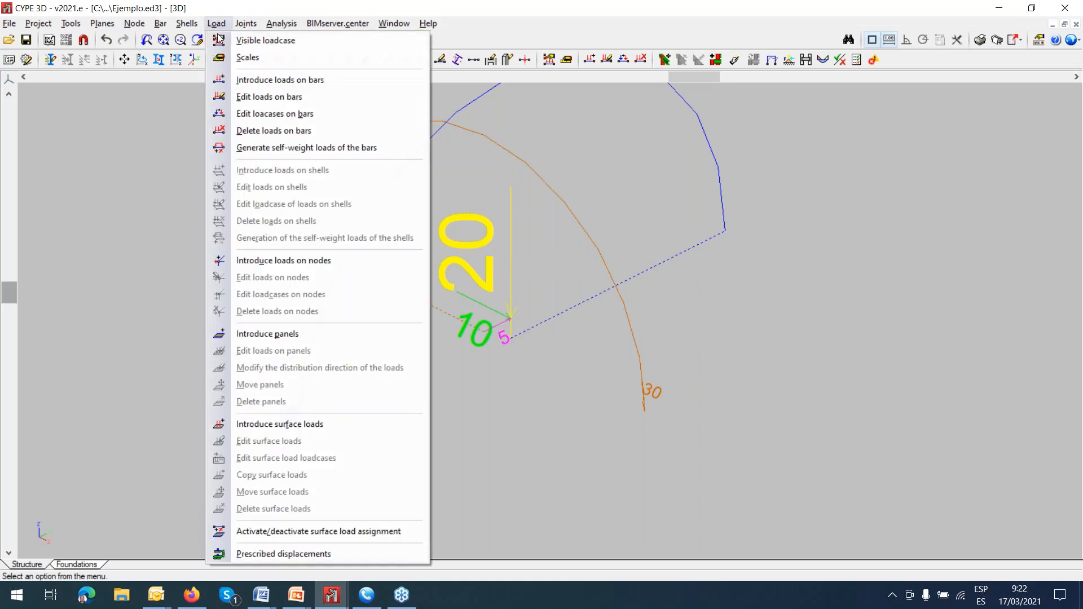
left_click(243, 56)
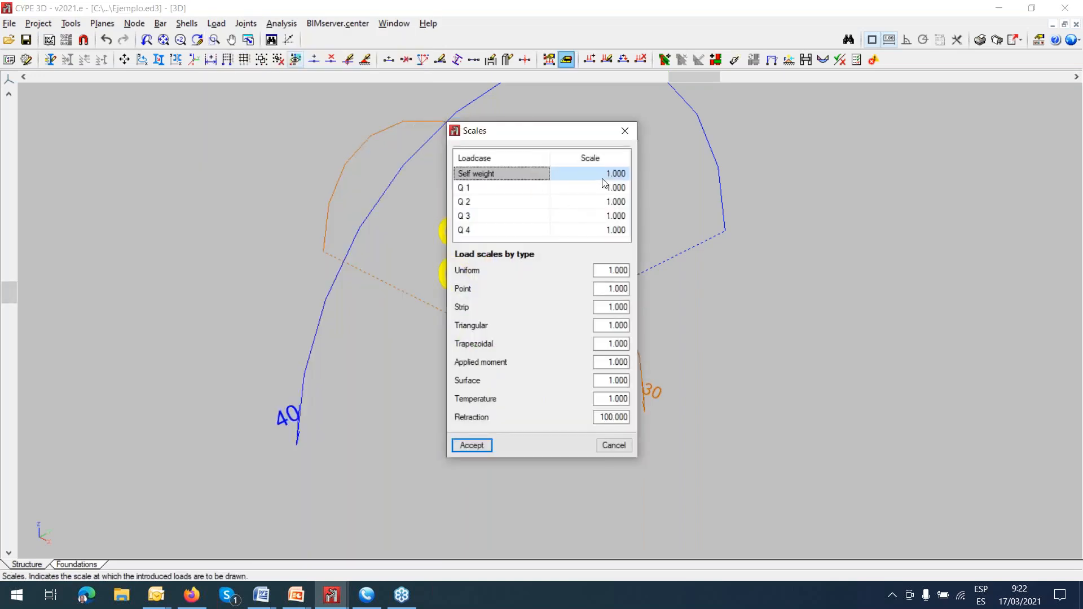
left_click(614, 174)
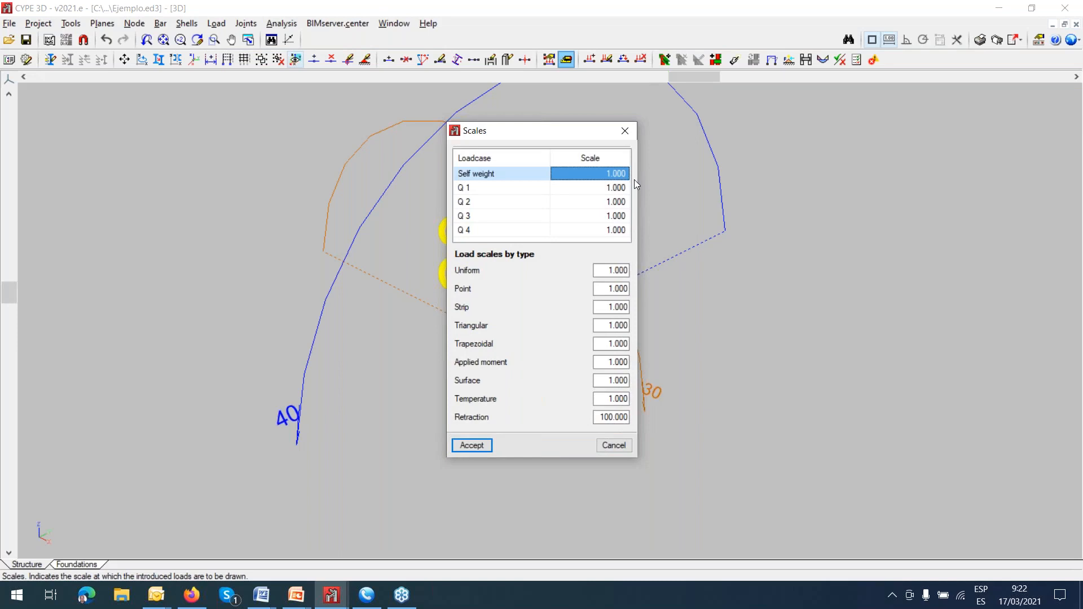
type(".1")
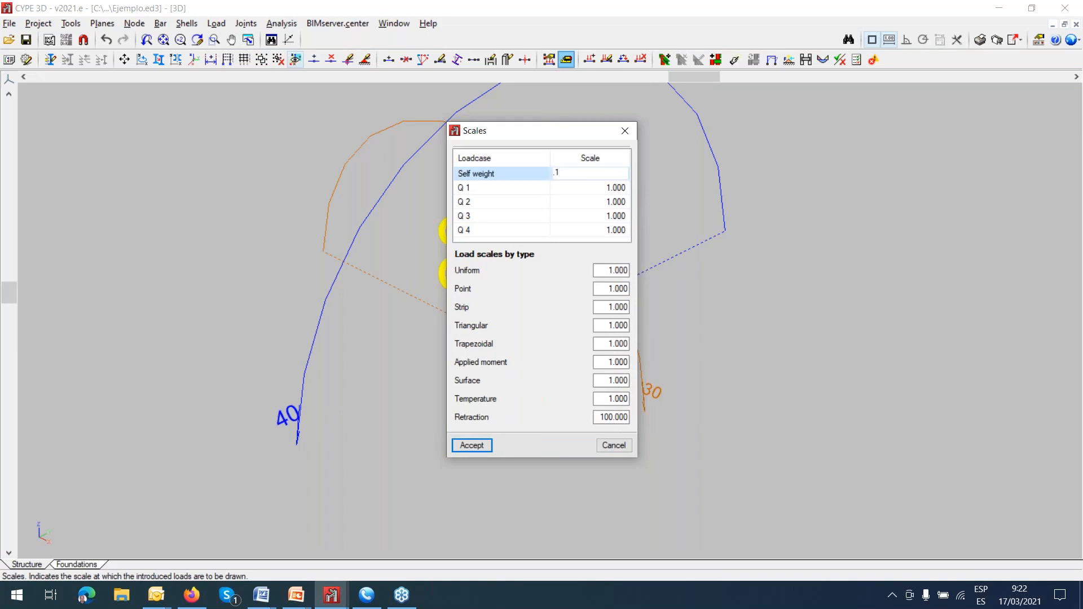
key("Return")
type("1")
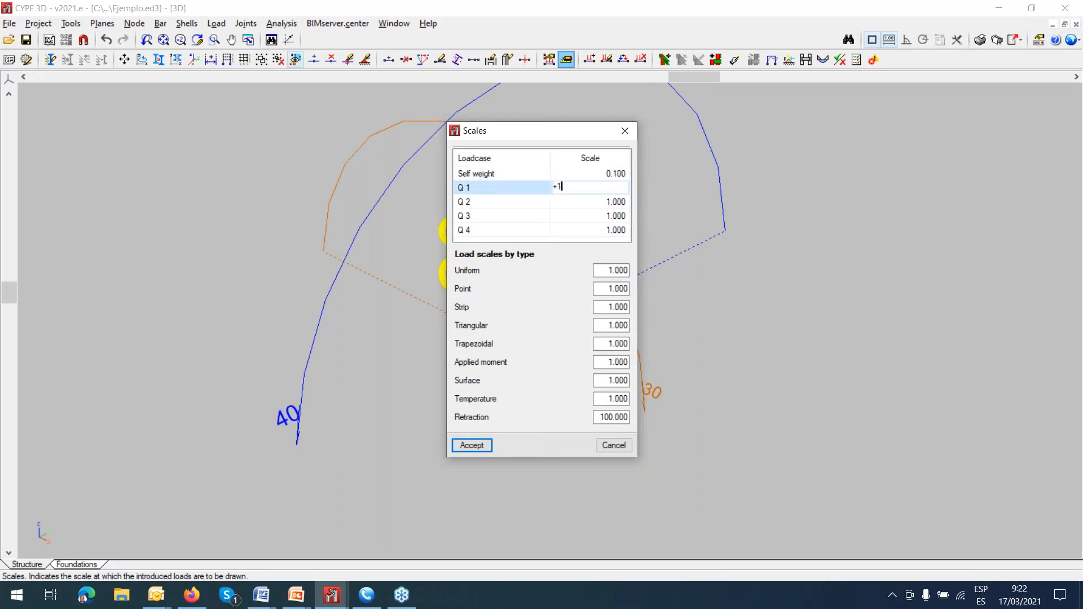
key("Return")
type("11")
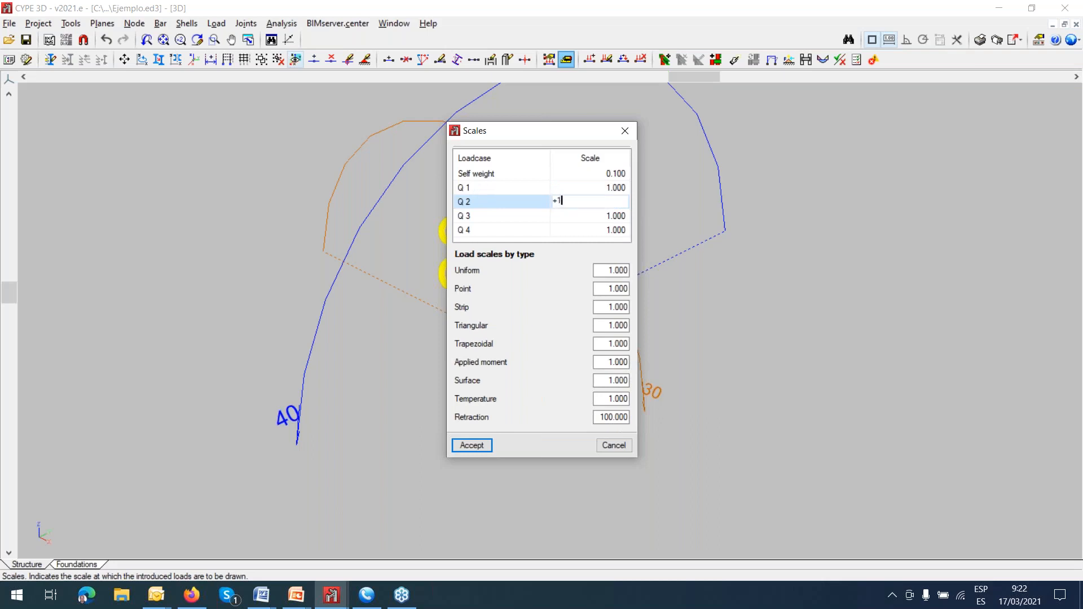
key("Return")
type("+")
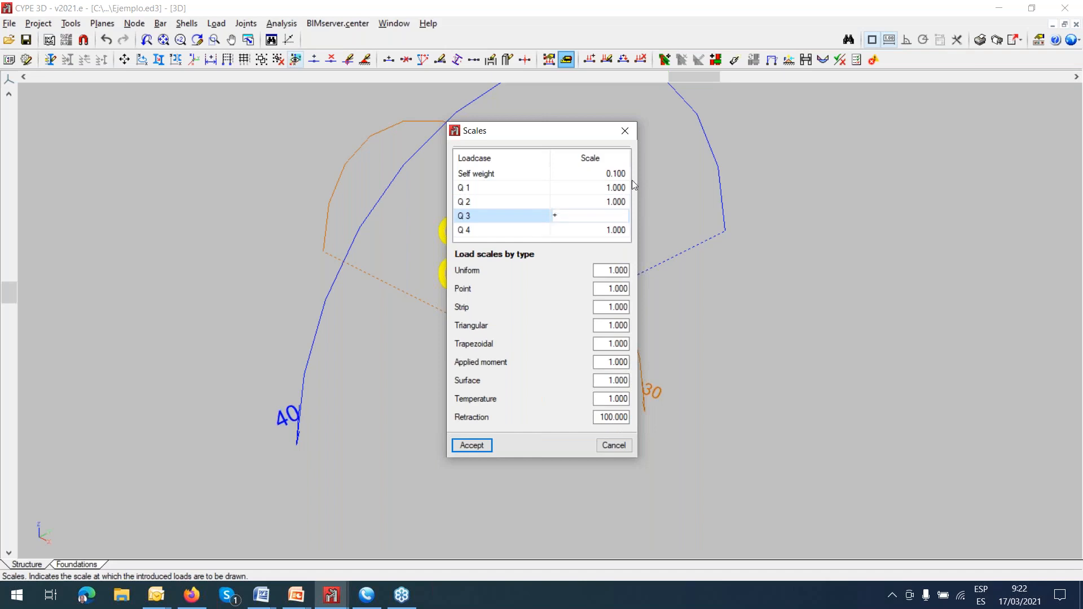
left_click(617, 204)
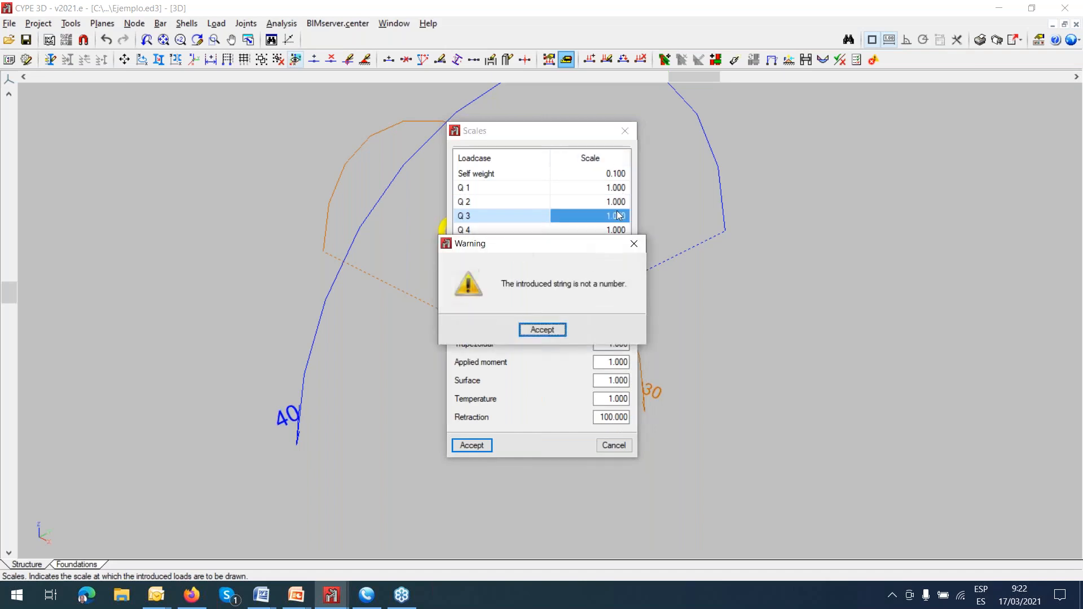
left_click(542, 330)
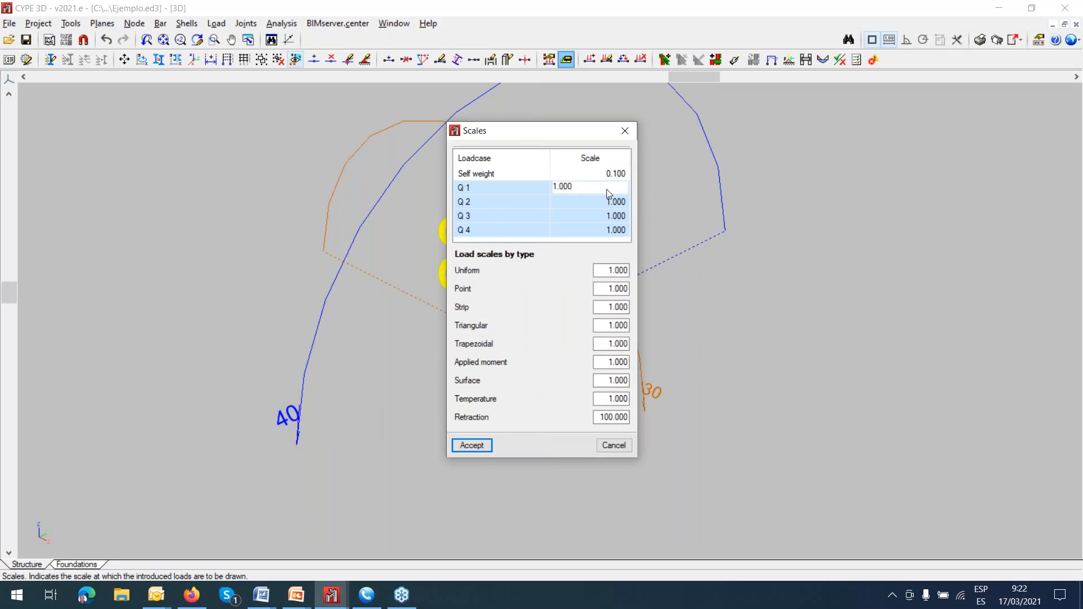
Set the load drawing scale of loadcases Q 1 to Q 4 to 0.1 and apply the scales.
key("BackSpace")
key("BackSpace")
key("BackSpace")
key("BackSpace")
key("BackSpace")
type("0.1")
key("Return")
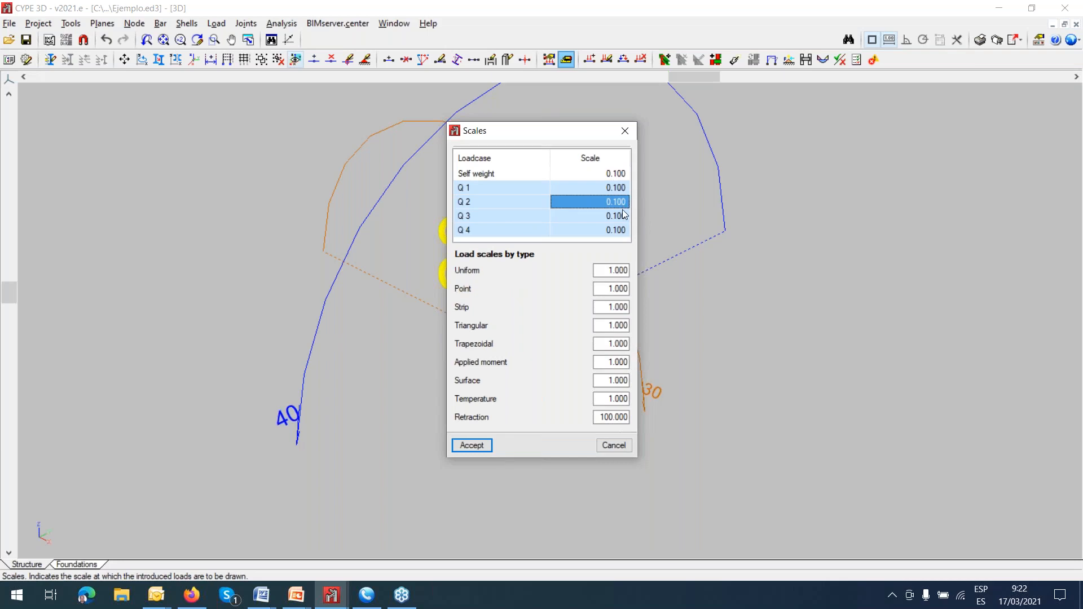
left_click(471, 445)
scroll(516, 326, "up", 5)
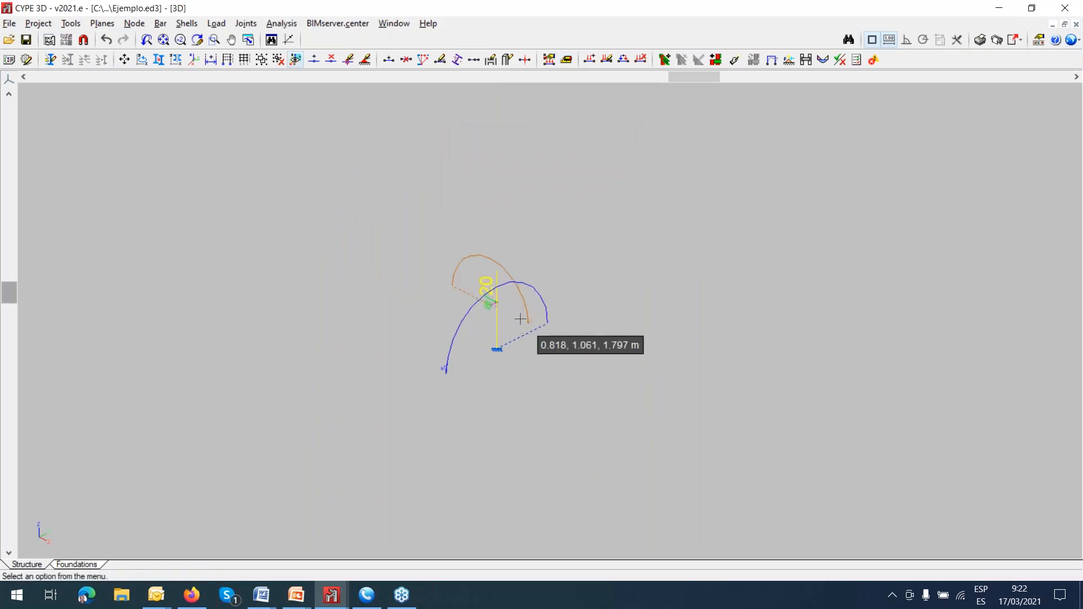
scroll(519, 320, "up", 5)
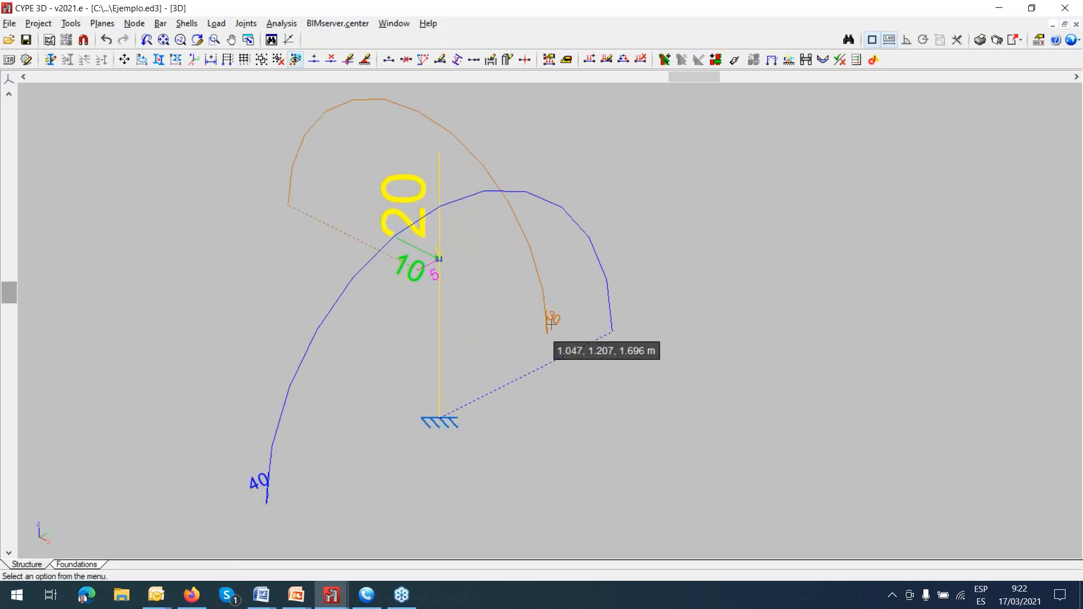
scroll(616, 330, "up", 1)
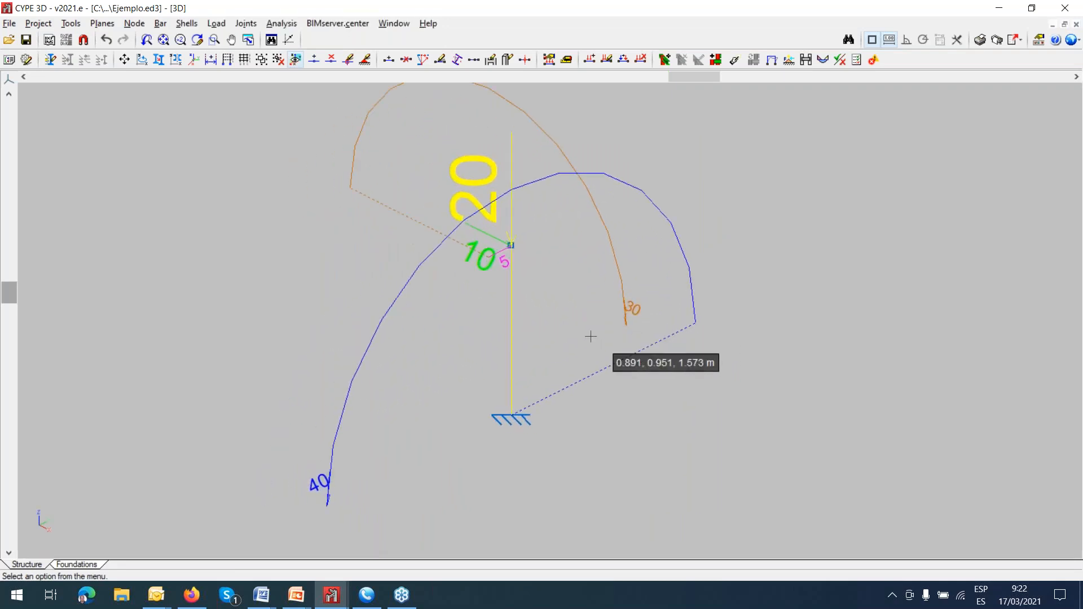
left_click(217, 23)
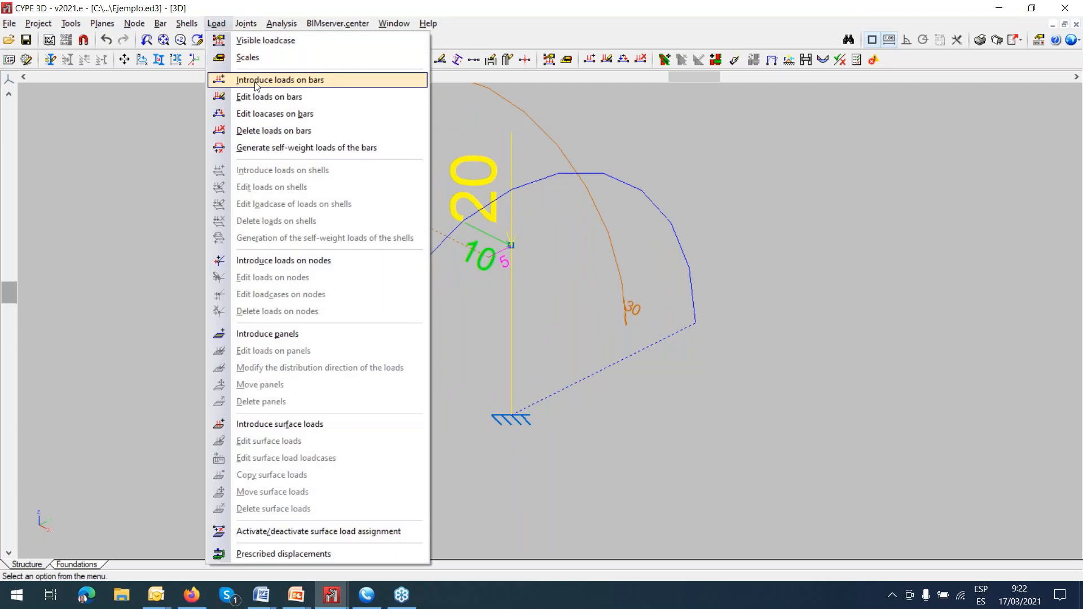
left_click(256, 81)
left_click(509, 326)
right_click(511, 327)
left_click_drag(552, 129, 771, 141)
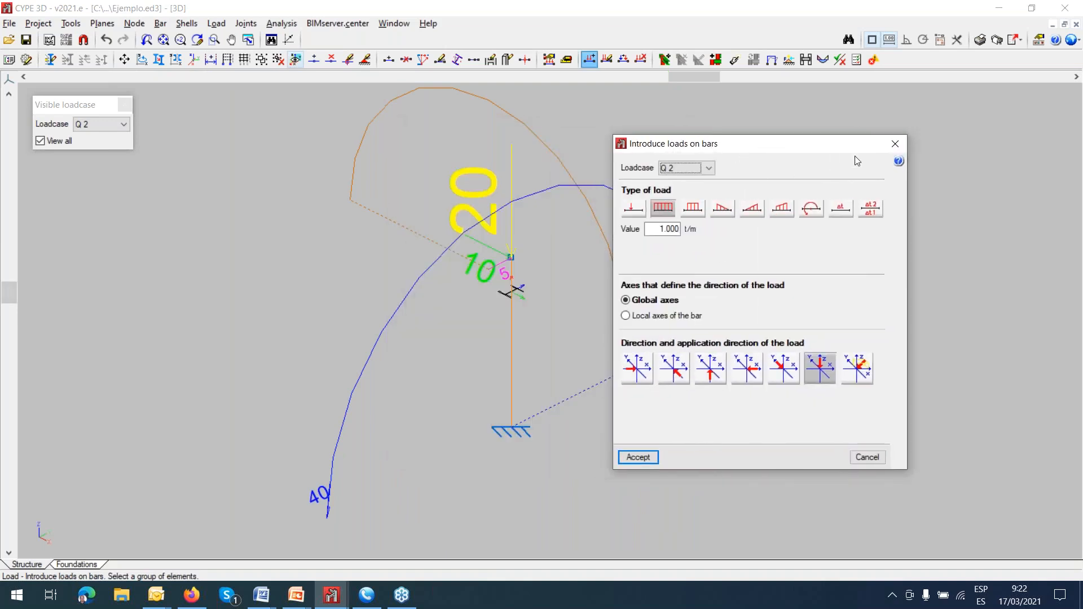
left_click(895, 144)
left_click_drag(107, 110, 823, 165)
Try to display only the Self weight loadcase while editing loadcases on the vertical bar, continuing past the failed safety checks.
left_click(217, 23)
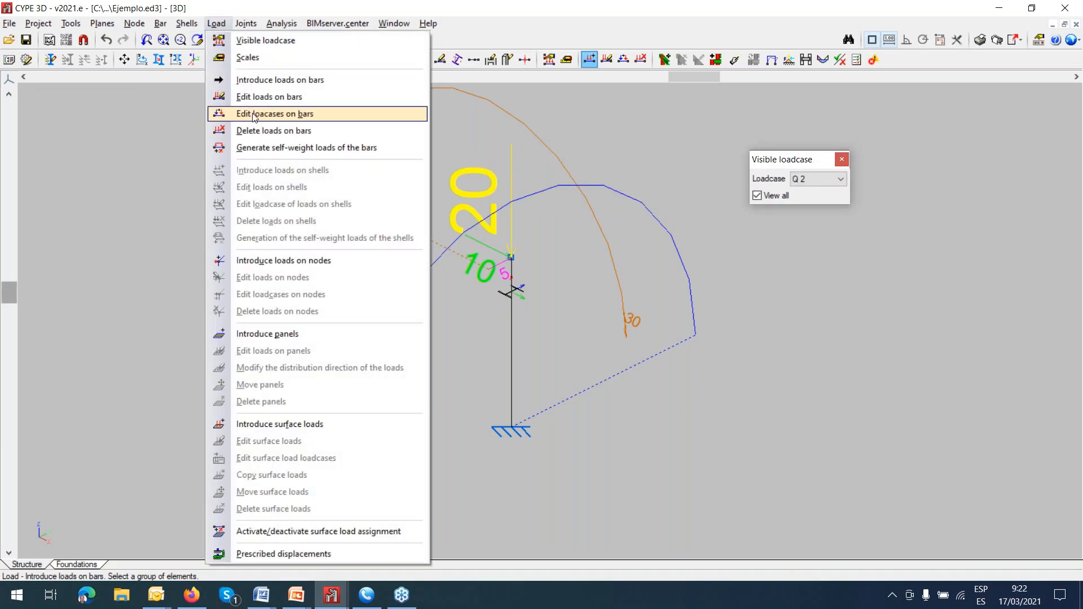
left_click(253, 114)
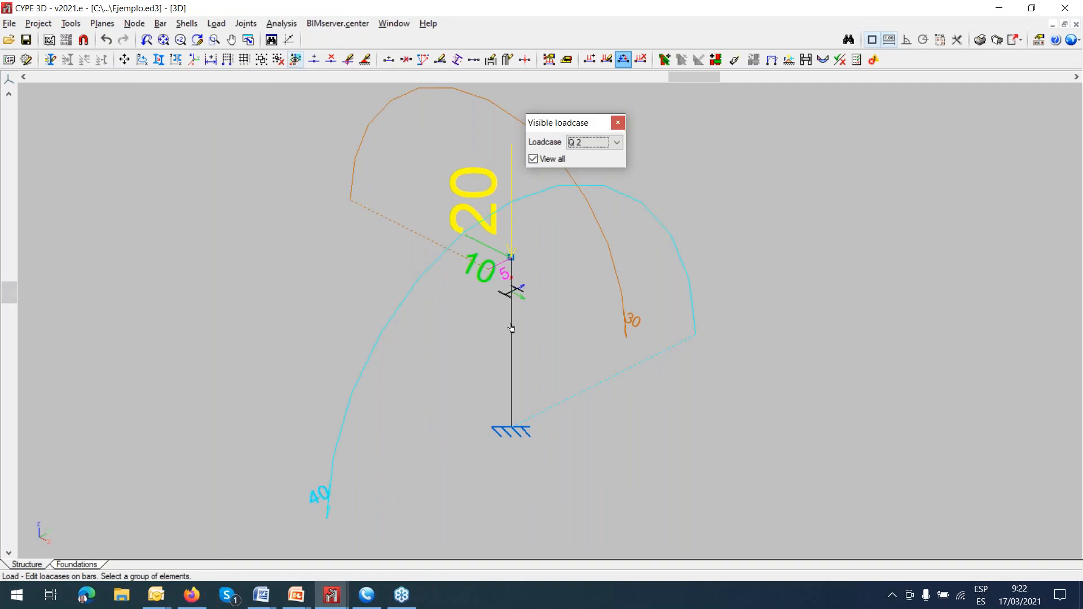
left_click(604, 144)
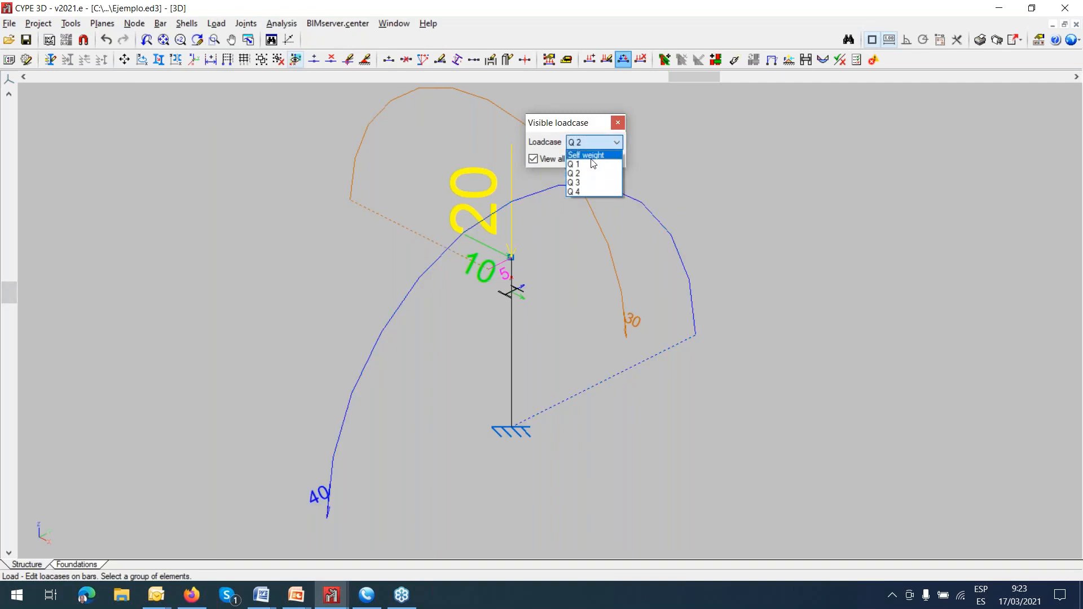
left_click(589, 156)
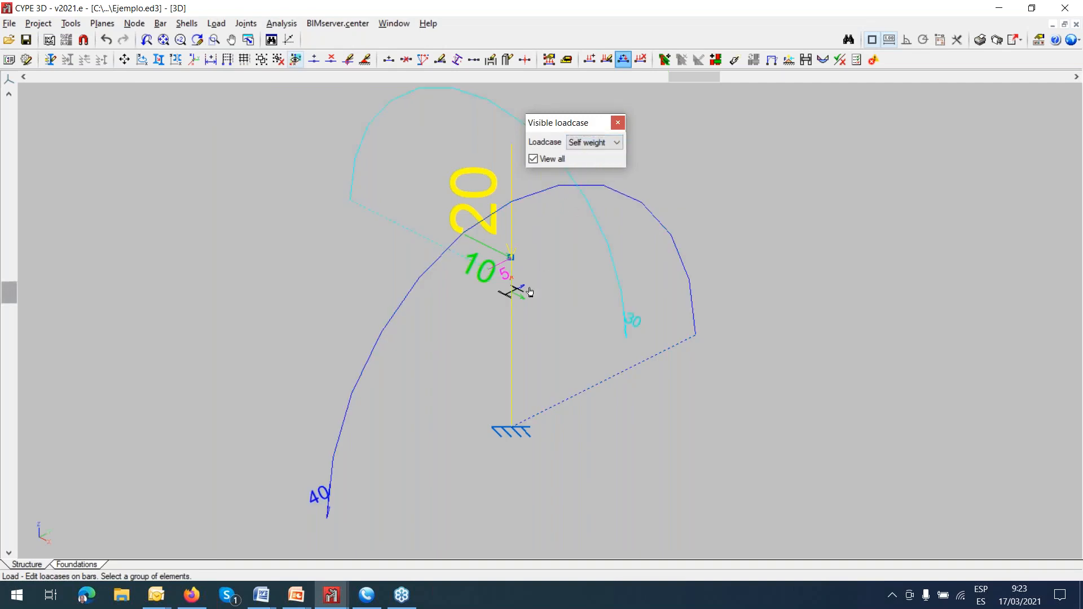
left_click(505, 322)
left_click(578, 263)
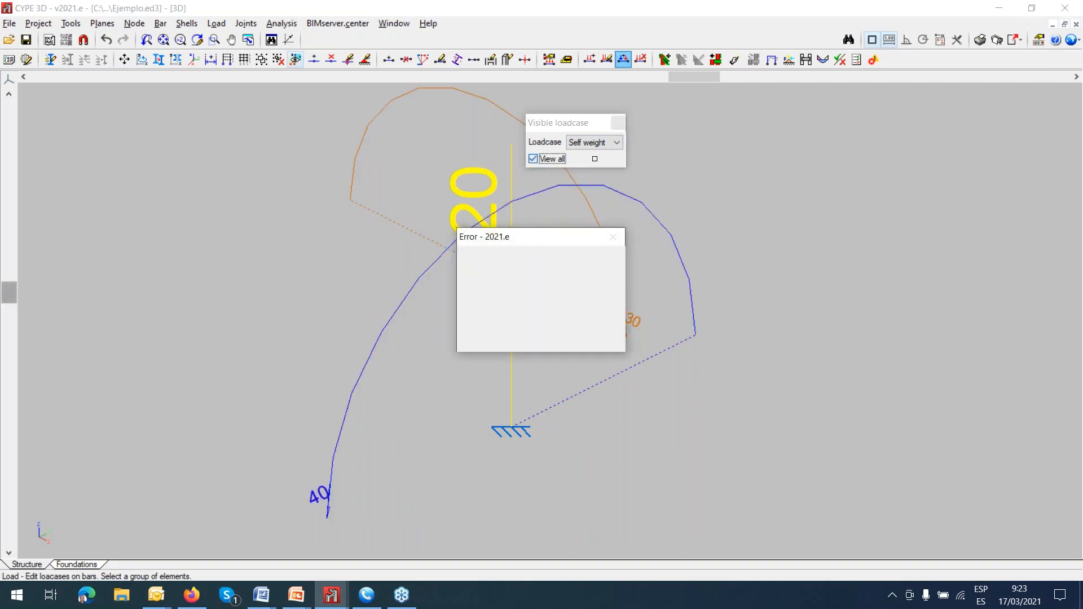
left_click(594, 338)
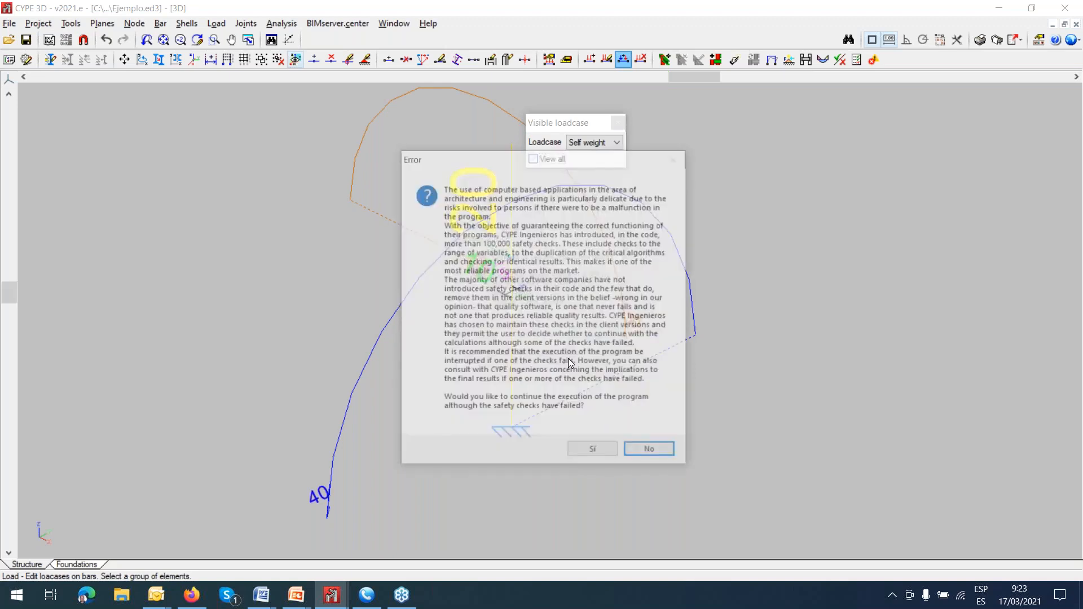
left_click(587, 452)
left_click(502, 341)
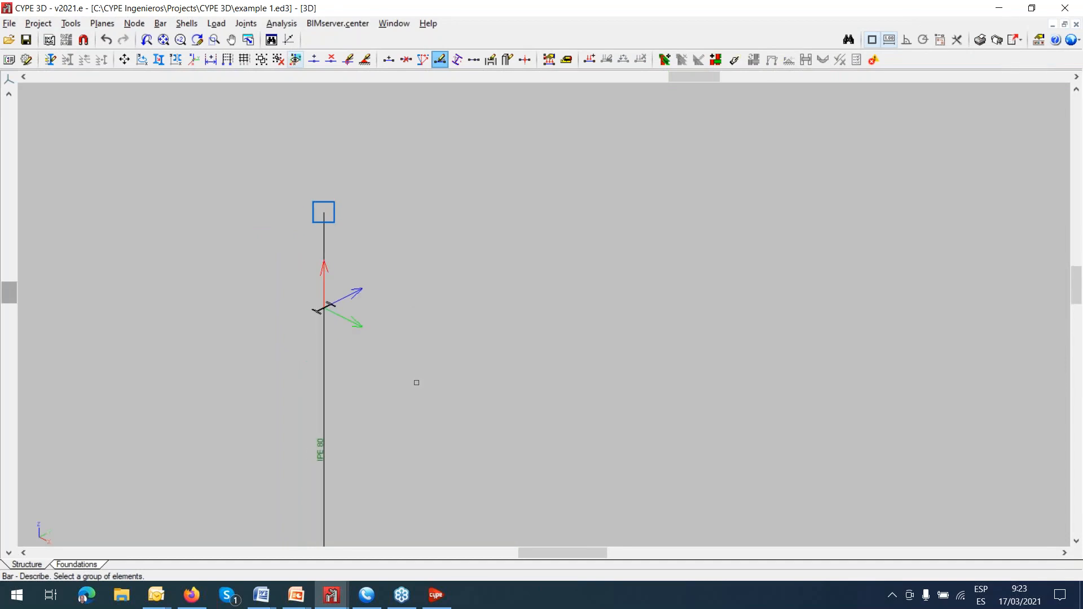
Switch to the example 1 job and open the file manager.
mouse_move(342, 604)
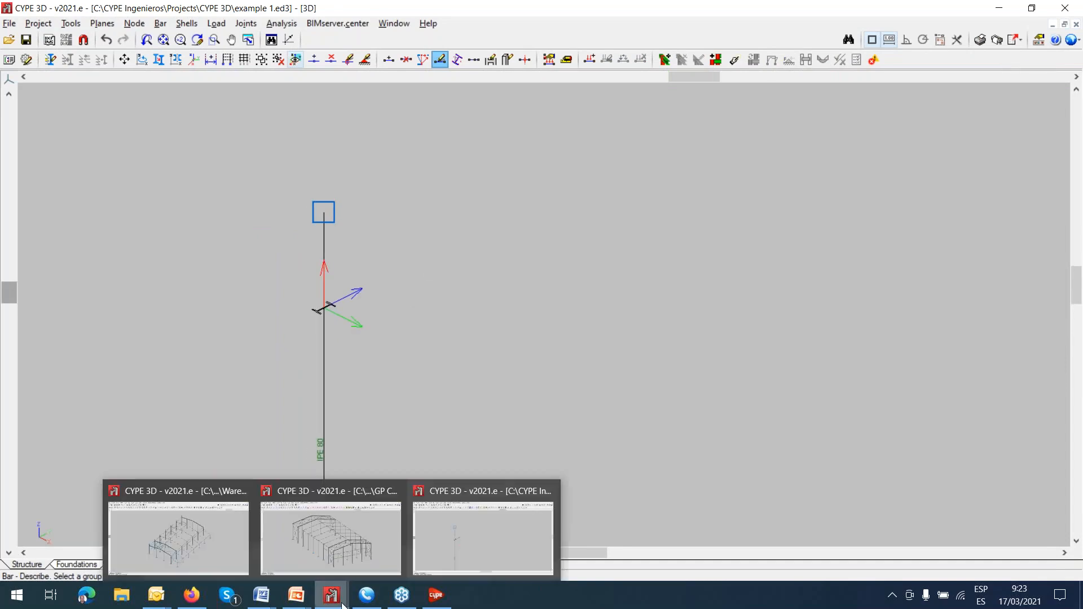
left_click(472, 553)
scroll(453, 453, "down", 2)
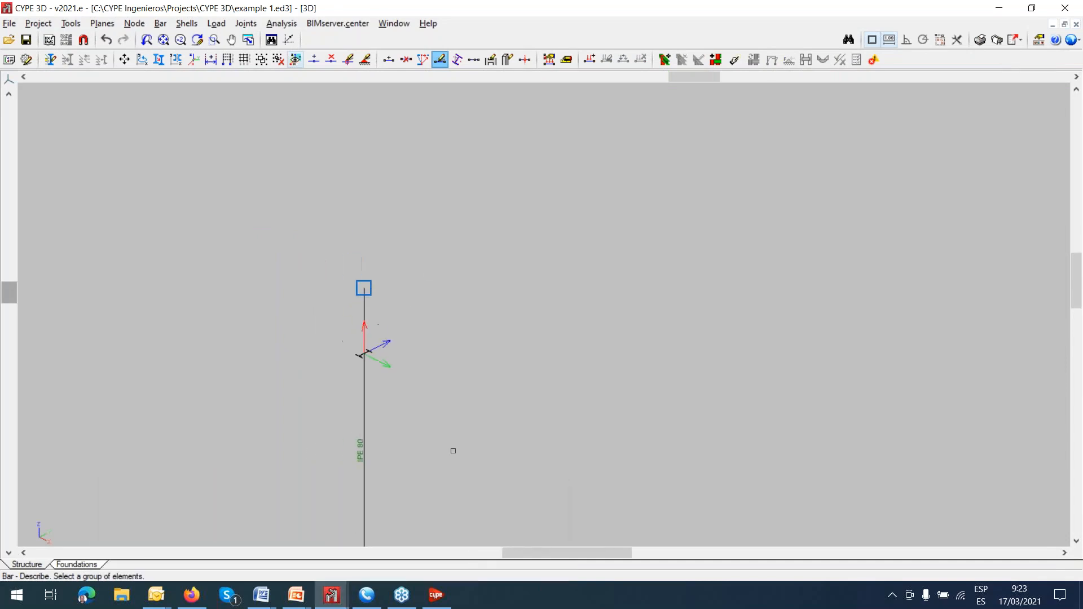
left_click(11, 24)
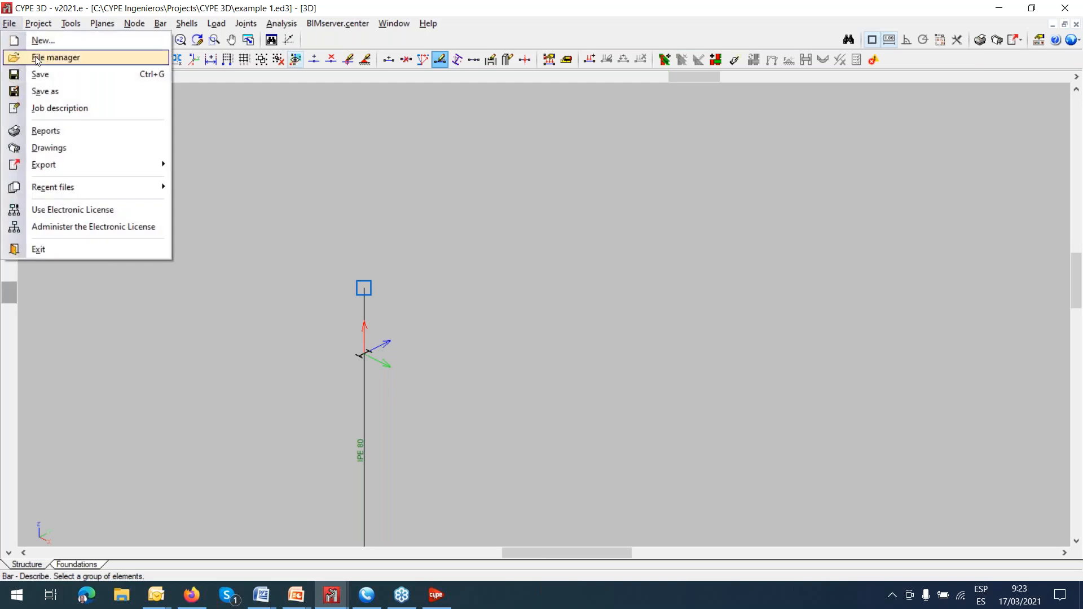
left_click(52, 57)
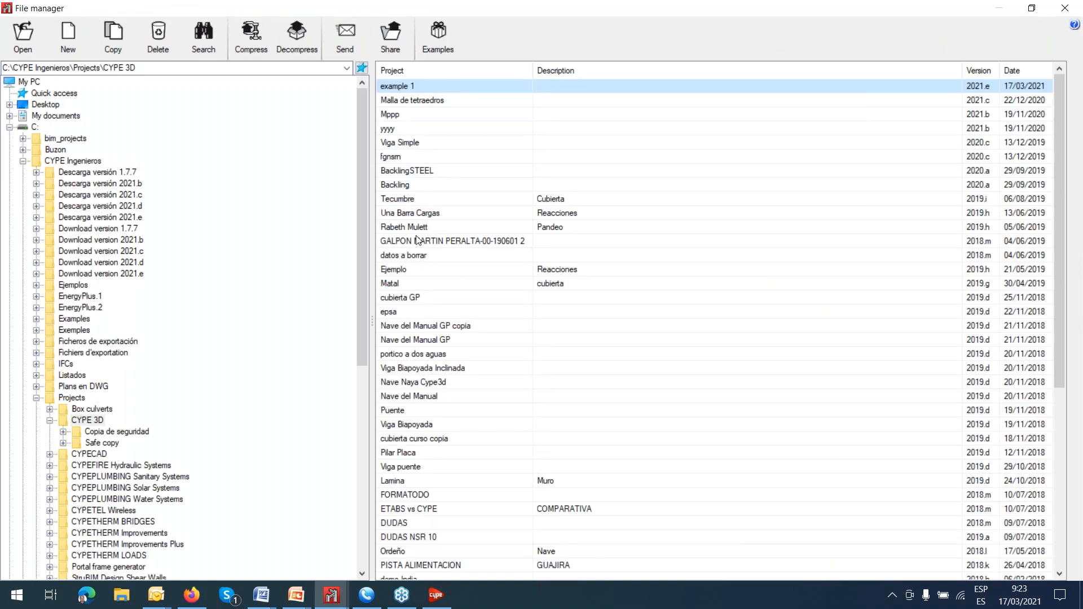
Browse to the folder CURSO UNI VALLE CYPE 3D inside Universidad del Valle on the Desktop.
scroll(418, 241, "down", 2)
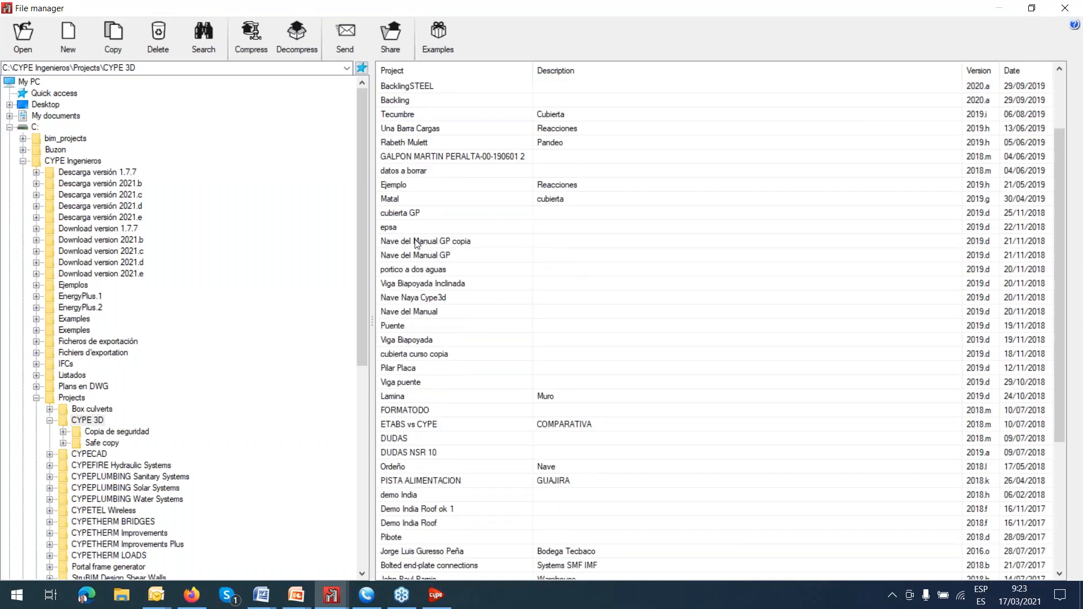
left_click(9, 127)
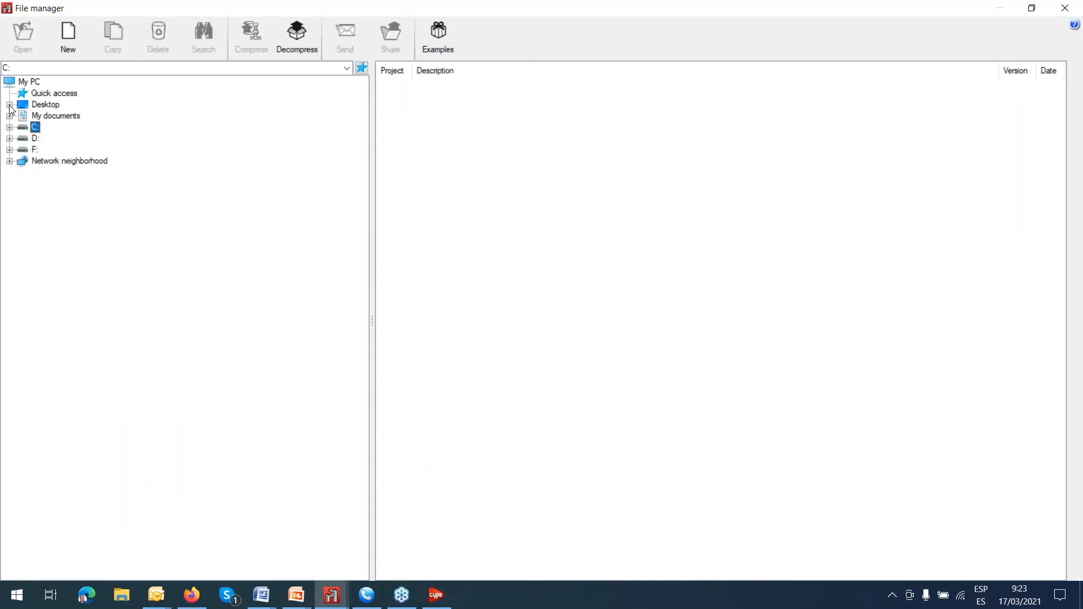
left_click(9, 116)
left_click(9, 116)
left_click(9, 104)
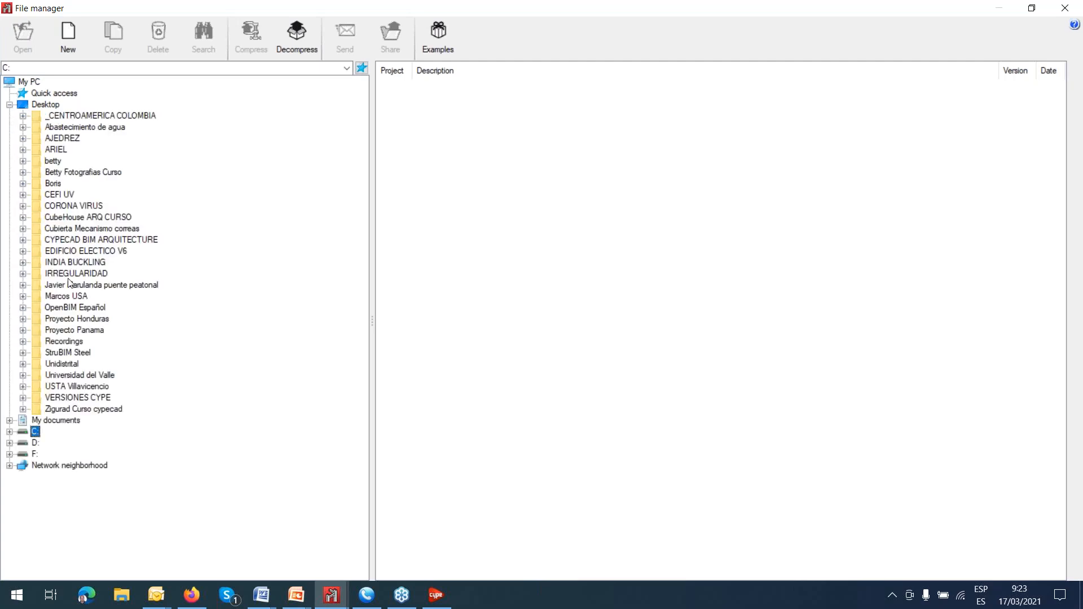
left_click(23, 375)
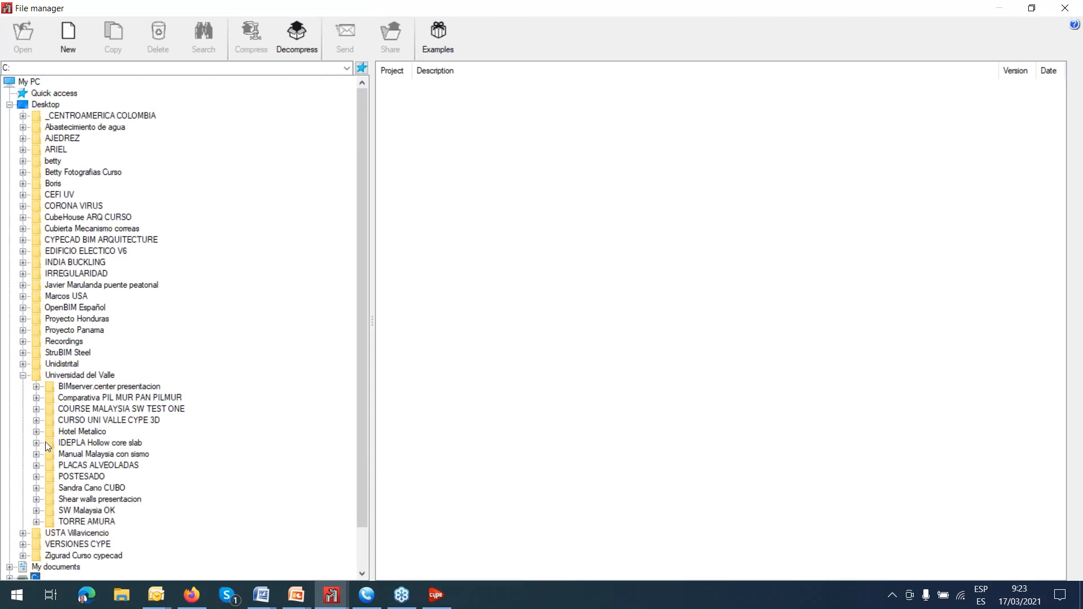
left_click(37, 422)
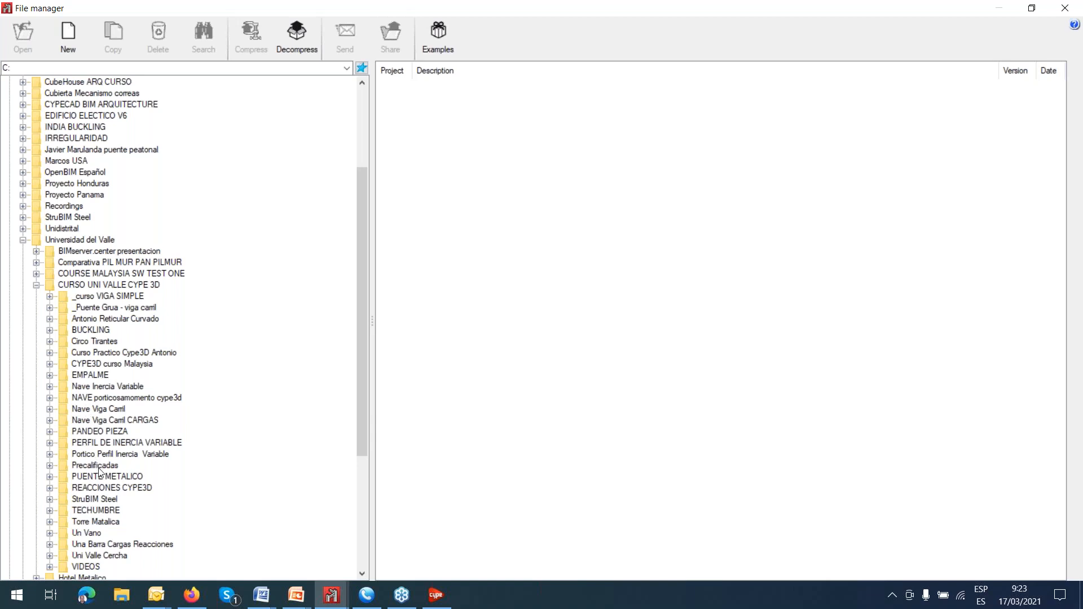
scroll(102, 480, "down", 3)
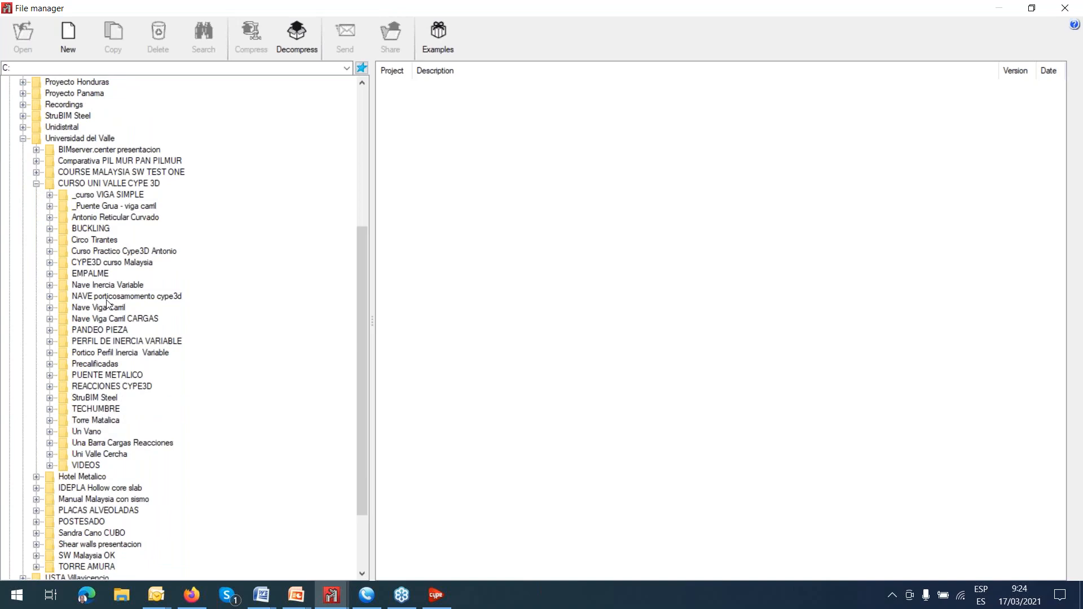
scroll(91, 275, "up", 1)
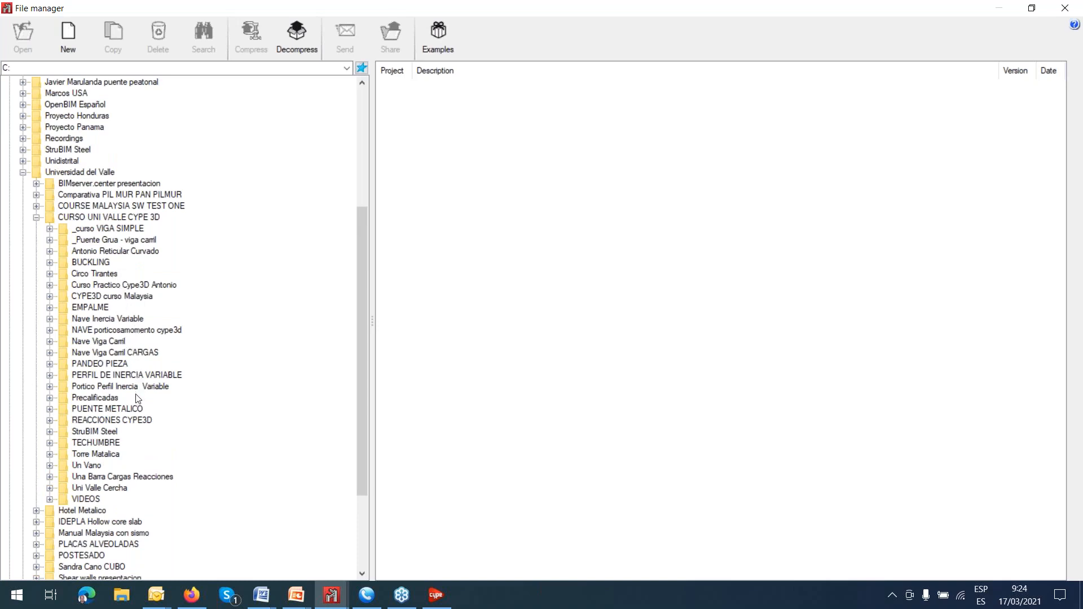
Open the Ejemplo job from the REACCIONES CYPE3D folder.
left_click(70, 422)
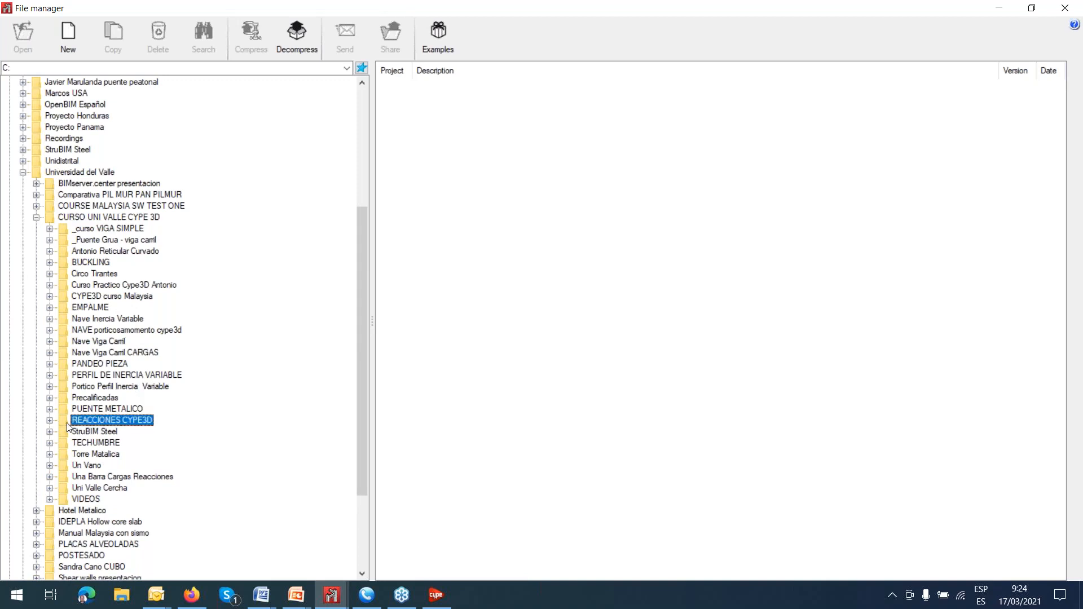
left_click(395, 87)
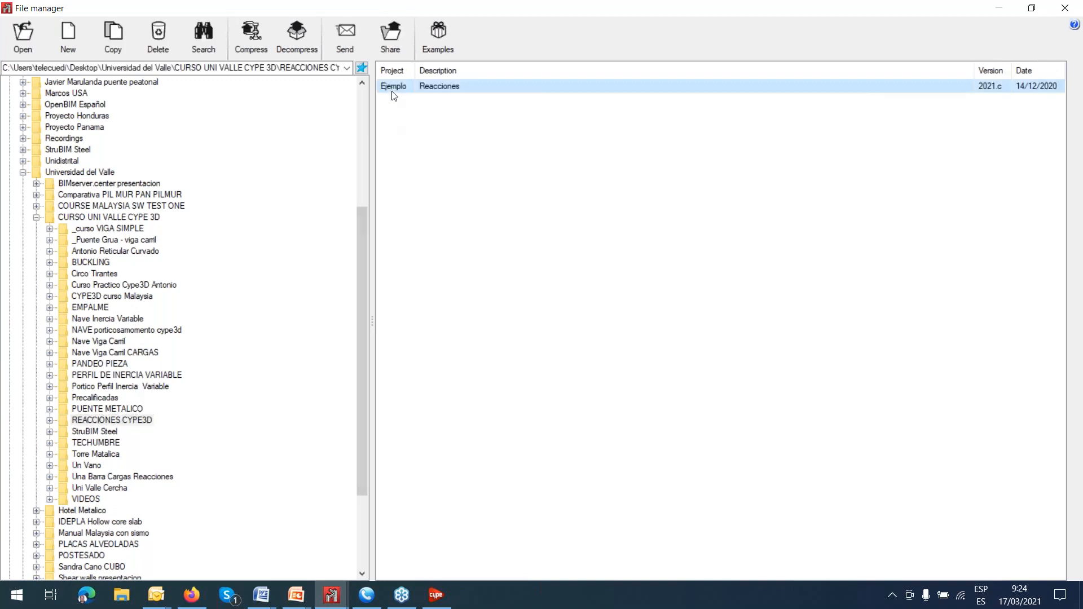
double_click(442, 87)
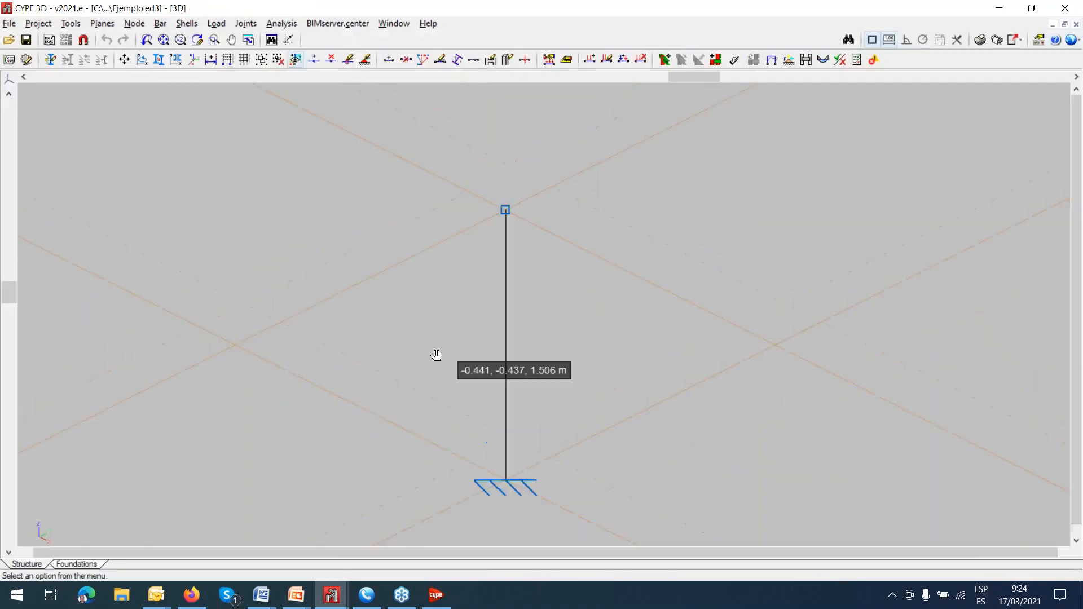
Try to limit the display to loadcase Q 2 while editing loadcases on bars, and exit the program from the error dialog.
left_click(217, 25)
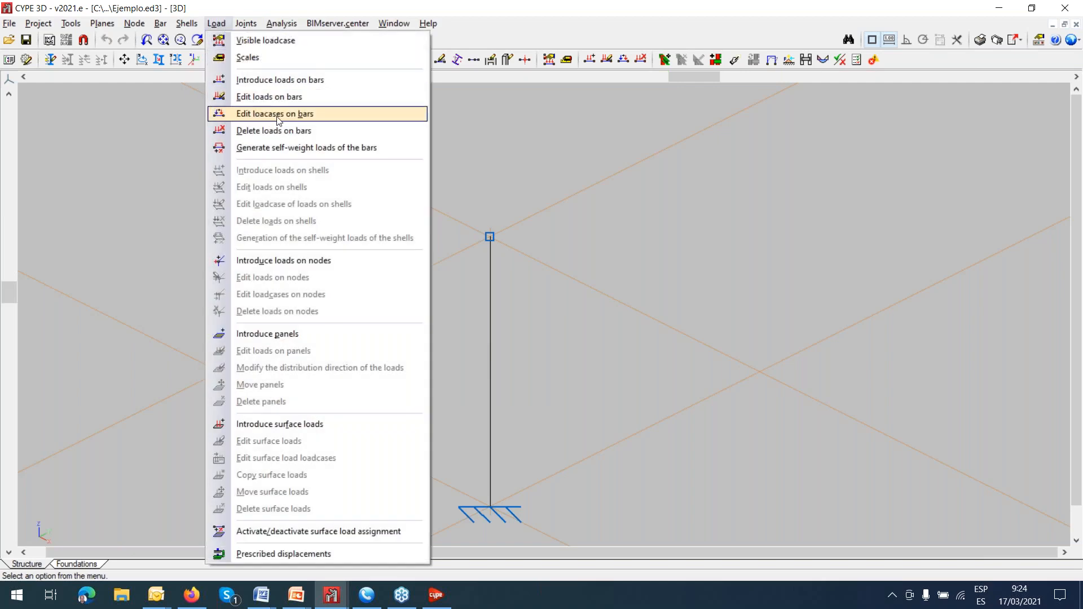
left_click(278, 115)
scroll(579, 251, "down", 6)
scroll(582, 266, "down", 3)
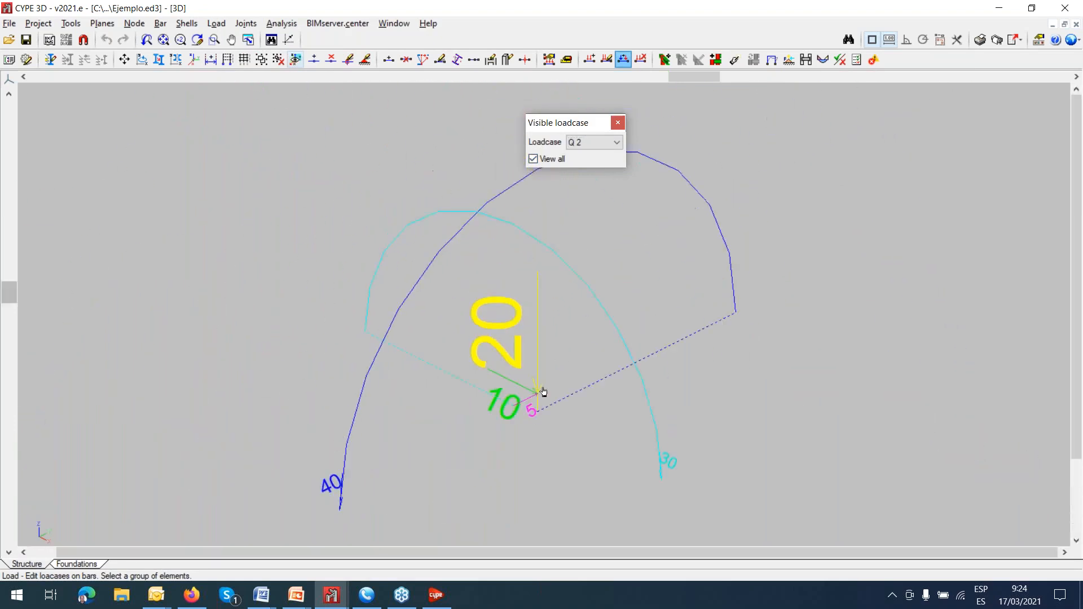
left_click(533, 159)
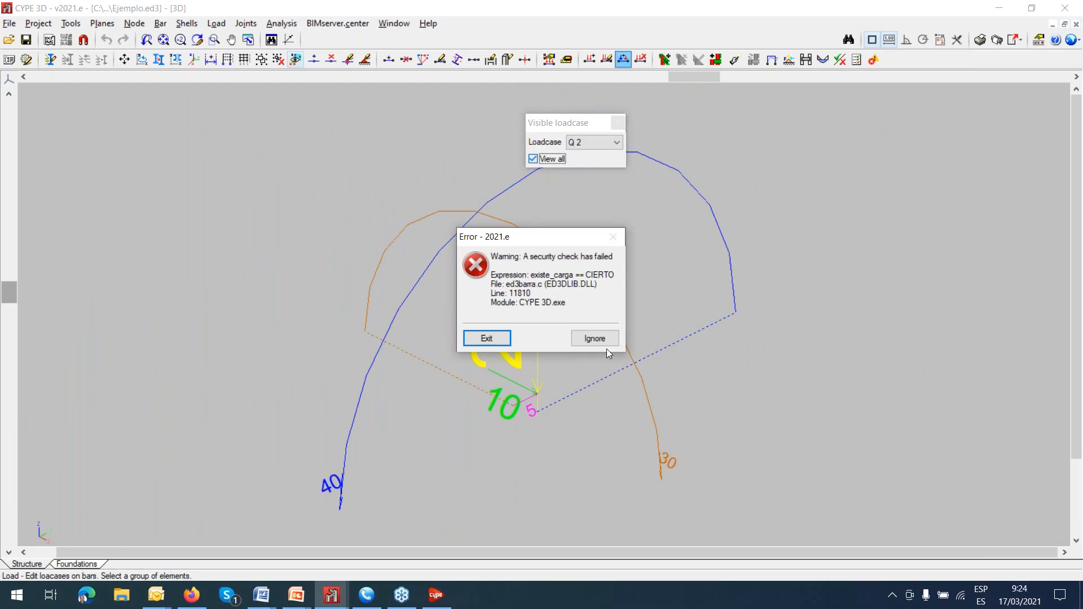
left_click(597, 341)
left_click(600, 458)
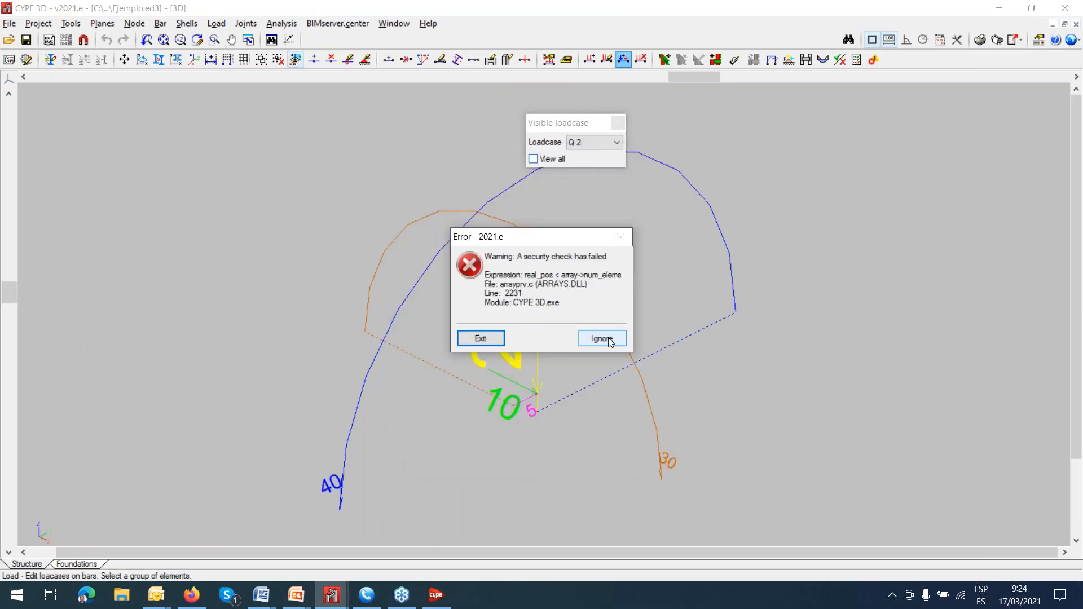
left_click(608, 338)
left_click(595, 452)
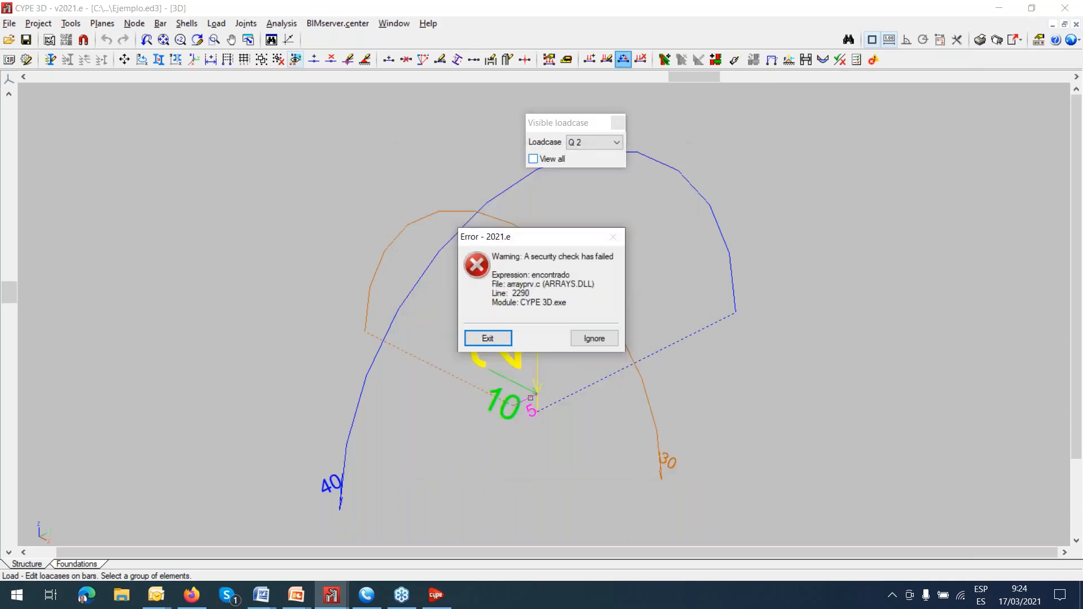
left_click(489, 339)
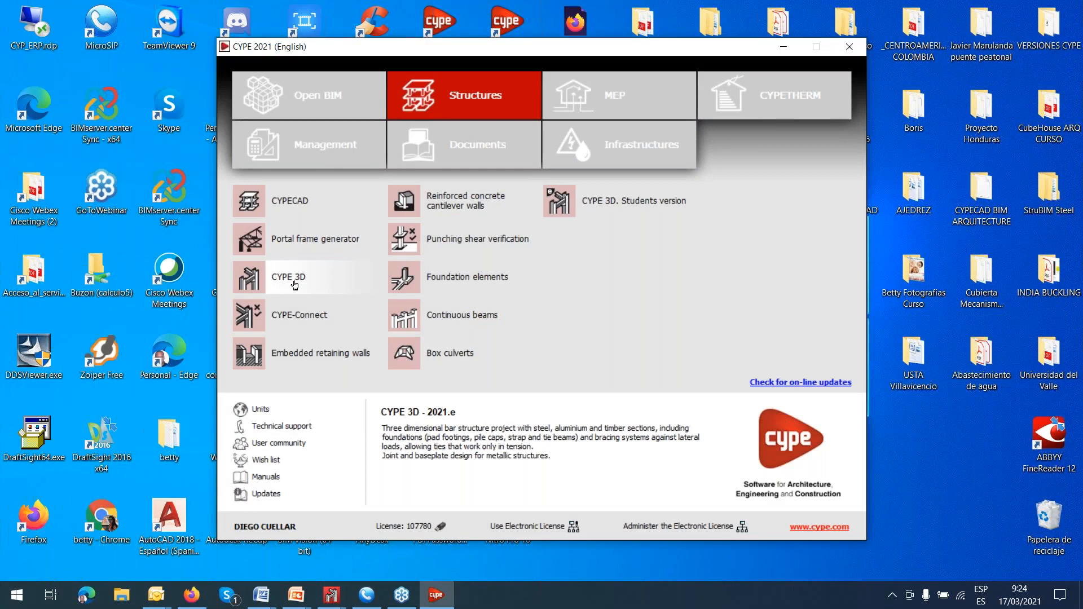
Relaunch CYPE 3D from the CYPE 2021 Structures programs and switch to its new start window.
left_click(293, 284)
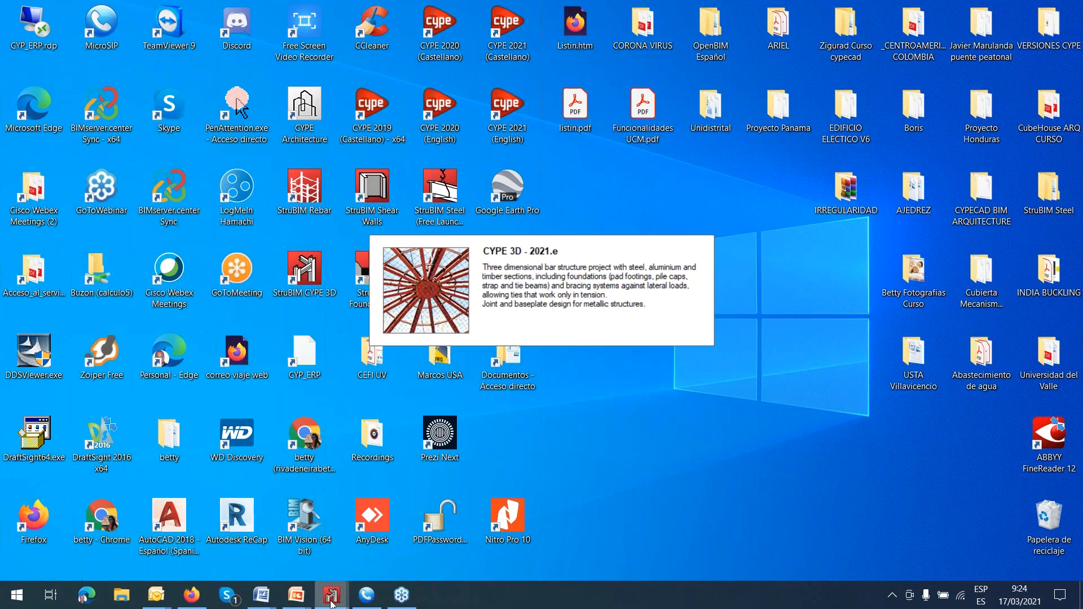
mouse_move(331, 604)
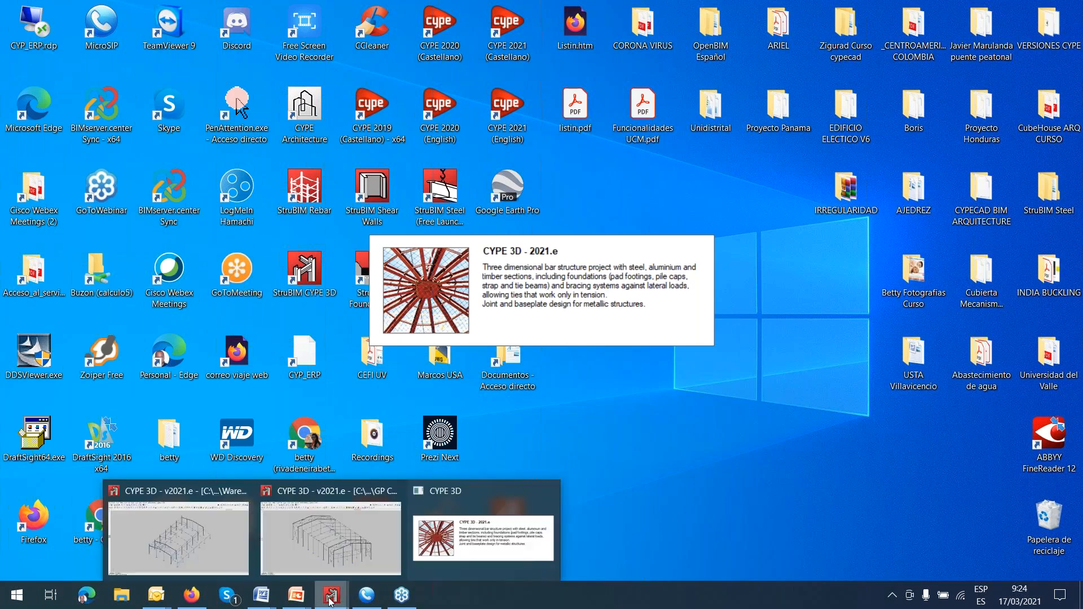
left_click(465, 543)
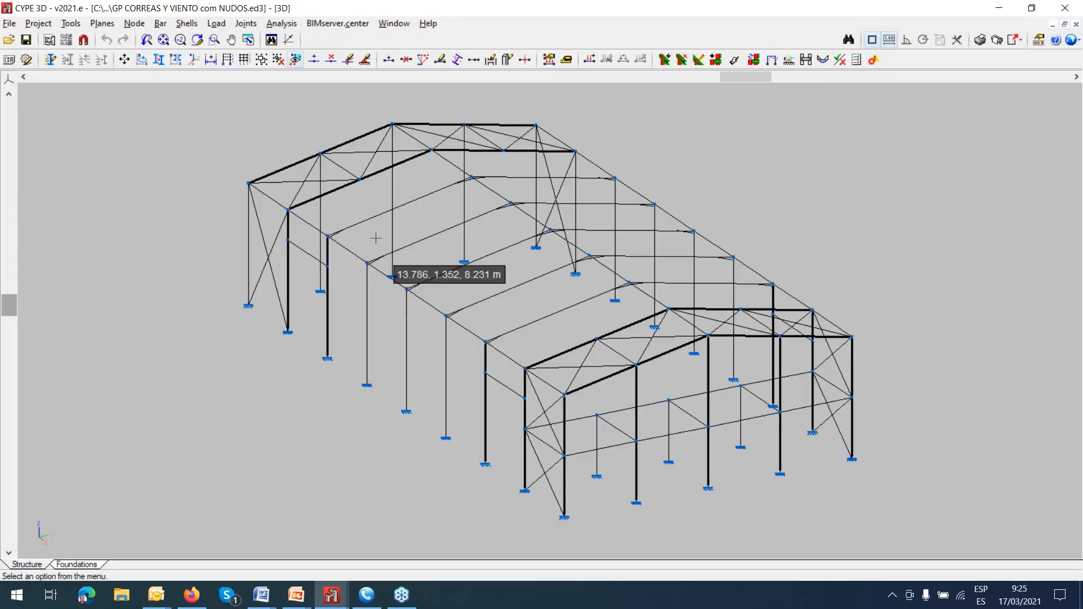
mouse_move(331, 594)
left_click(438, 535)
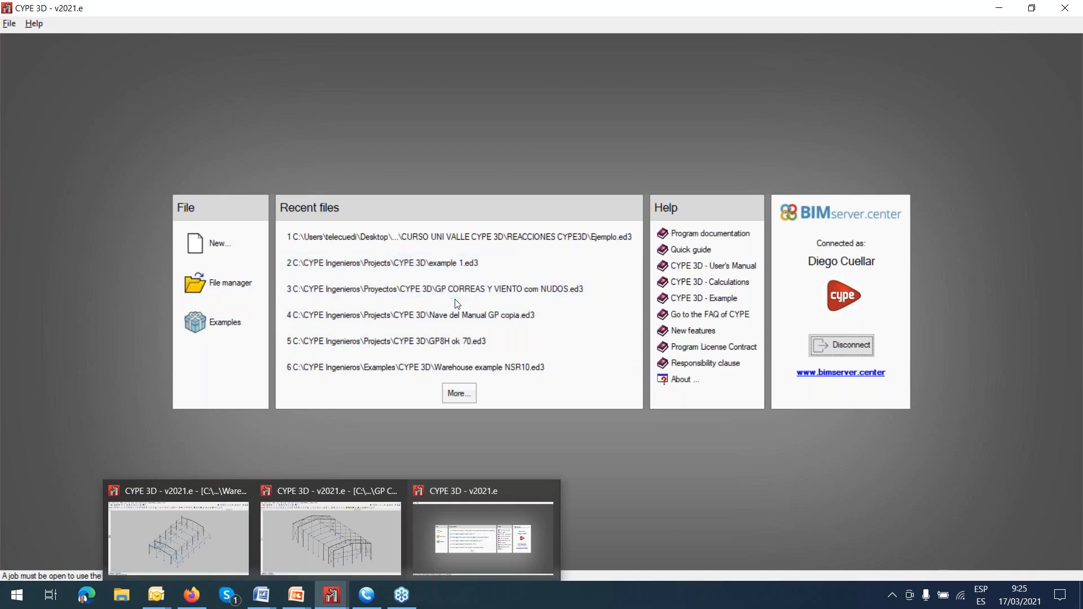
Reopen the Ejemplo job, try to turn off View all while editing loadcases on bars, and exit from the error dialog.
left_click(509, 241)
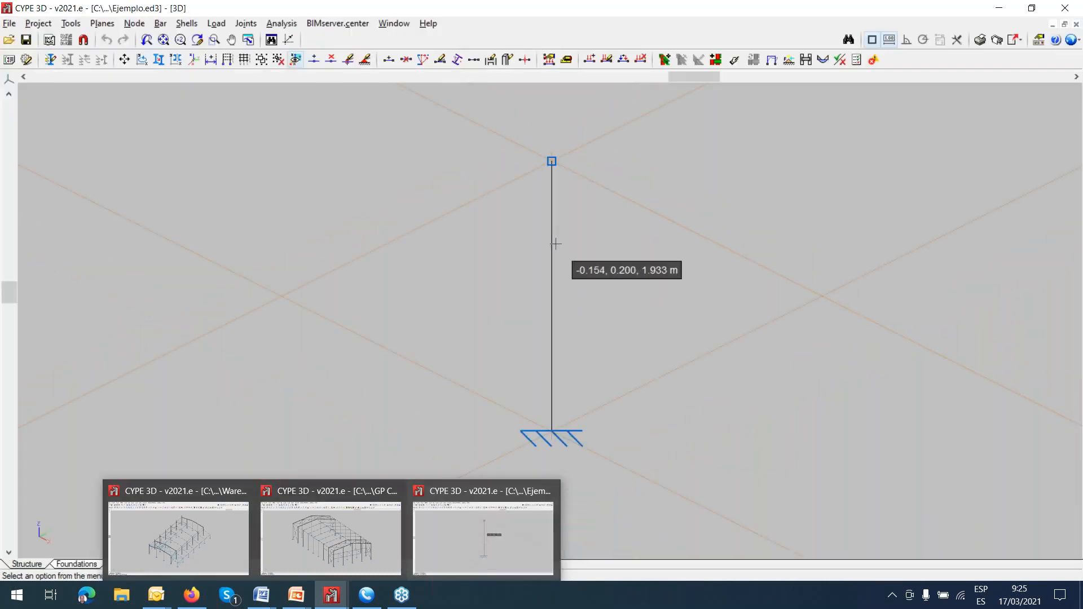
scroll(555, 244, "down", 2)
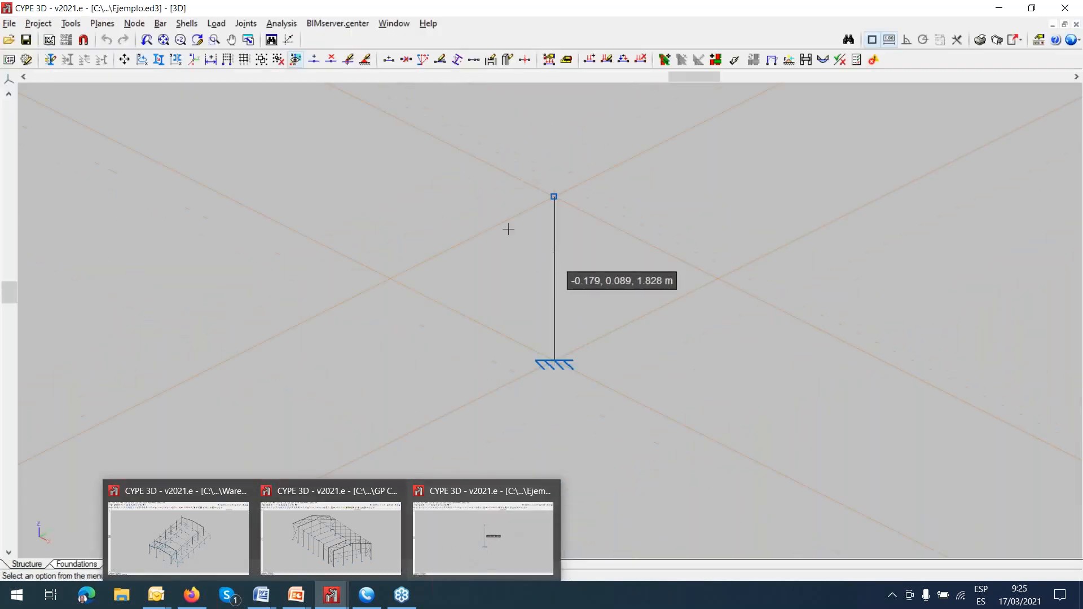
left_click(217, 23)
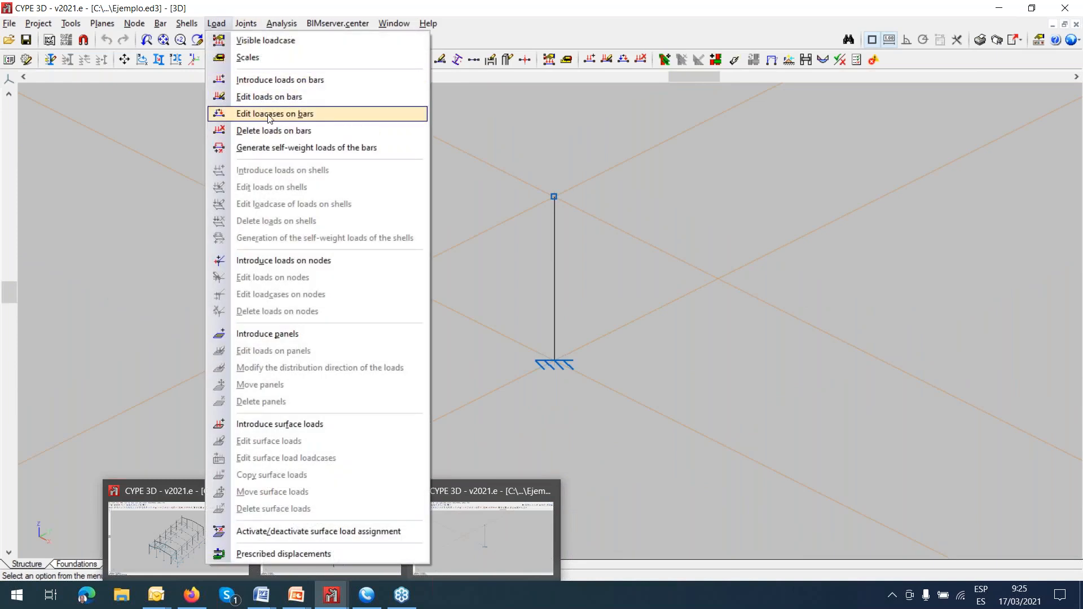
left_click(270, 115)
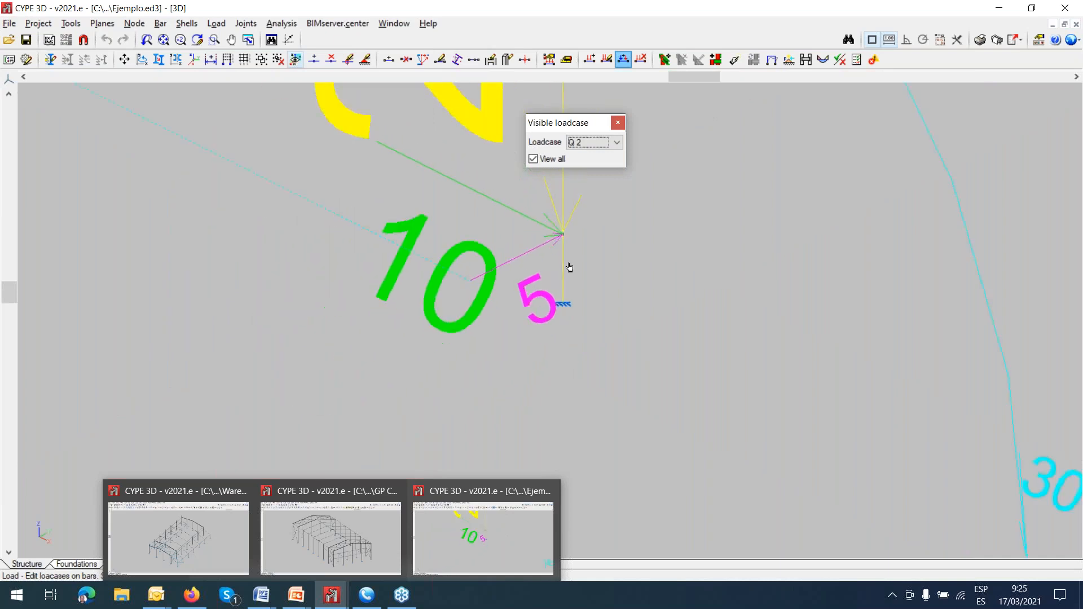
scroll(569, 267, "down", 5)
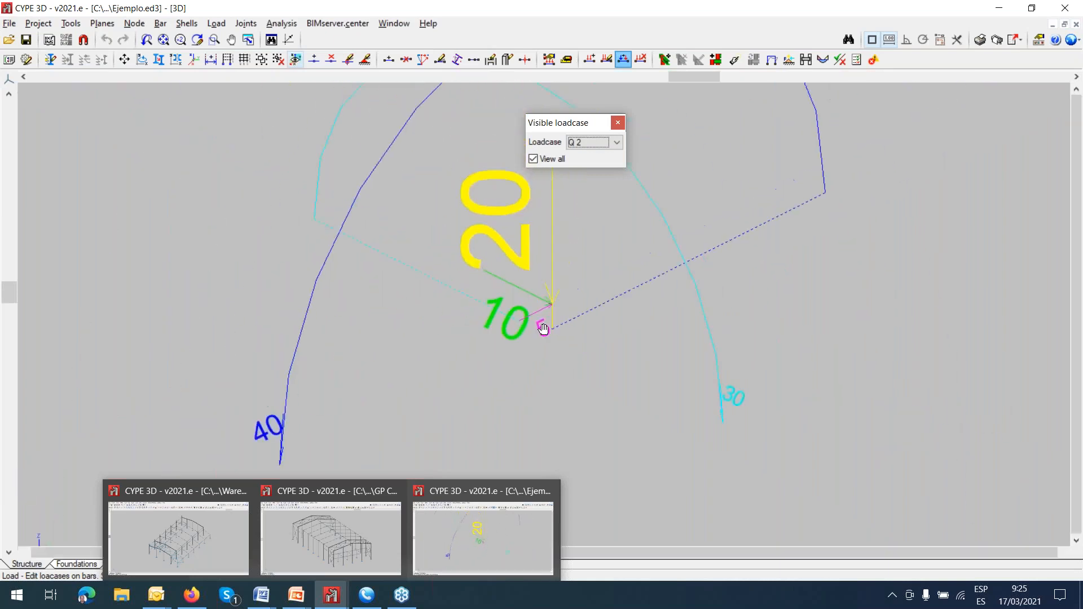
middle_click_drag(543, 328, 514, 343)
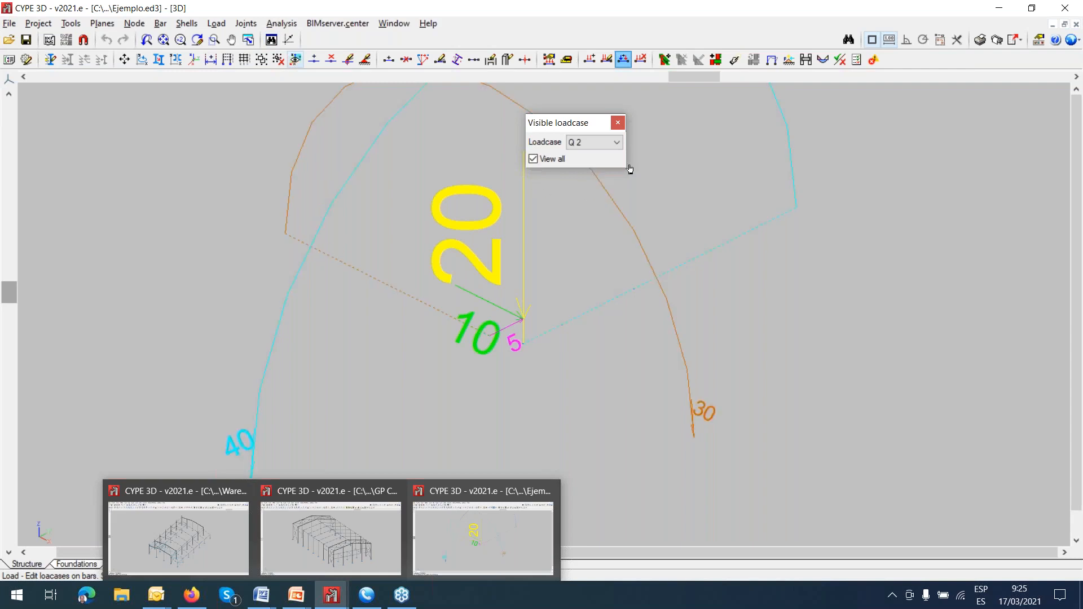
left_click(532, 159)
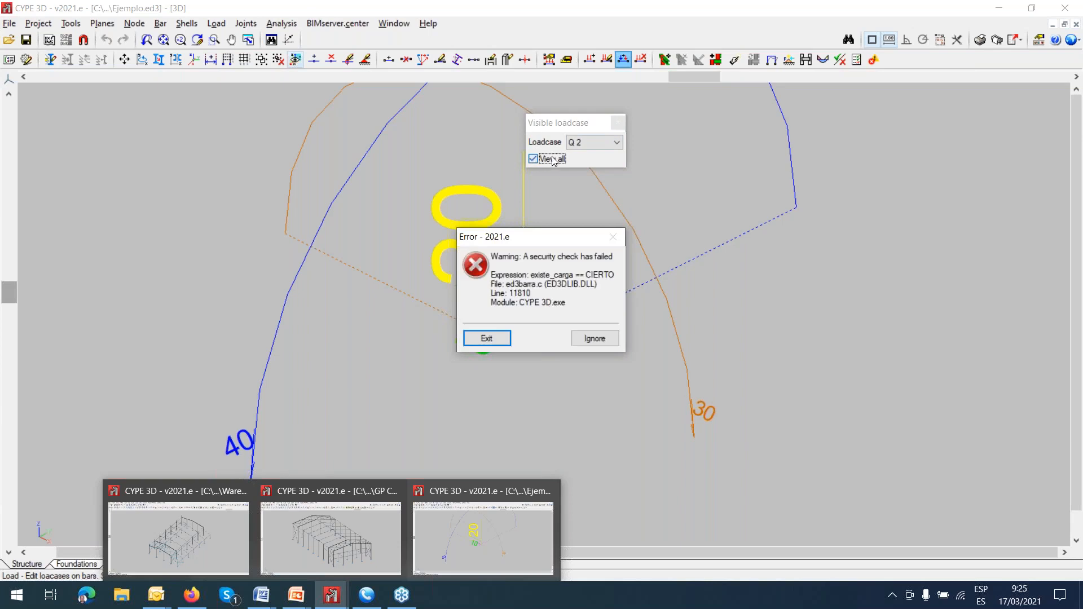
left_click(503, 340)
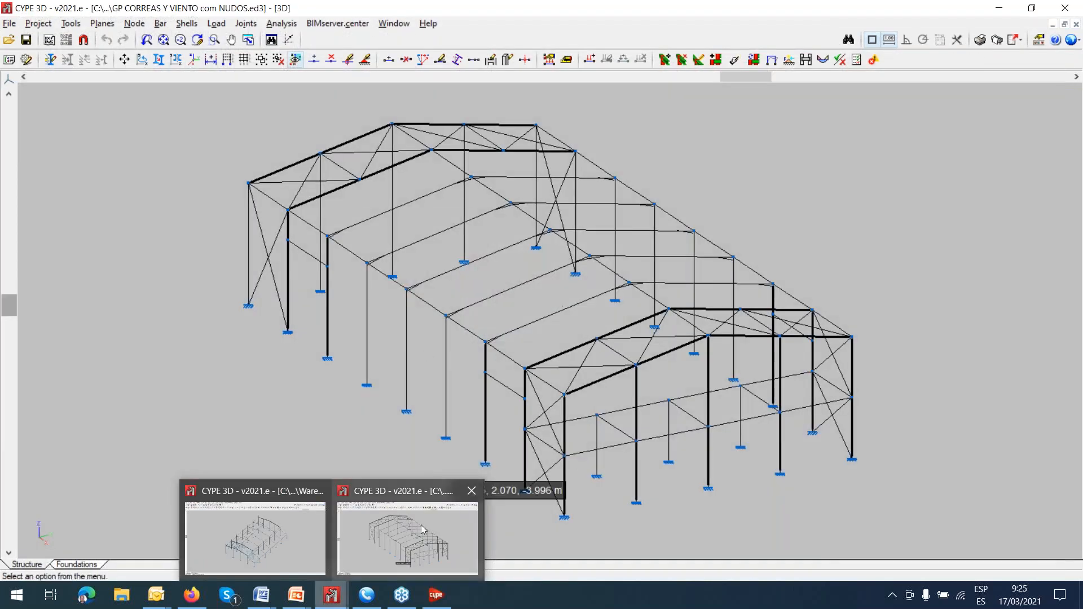
Relaunch CYPE 3D from the CYPE 2021 Structures programs and reopen the recent Ejemplo job.
left_click(437, 597)
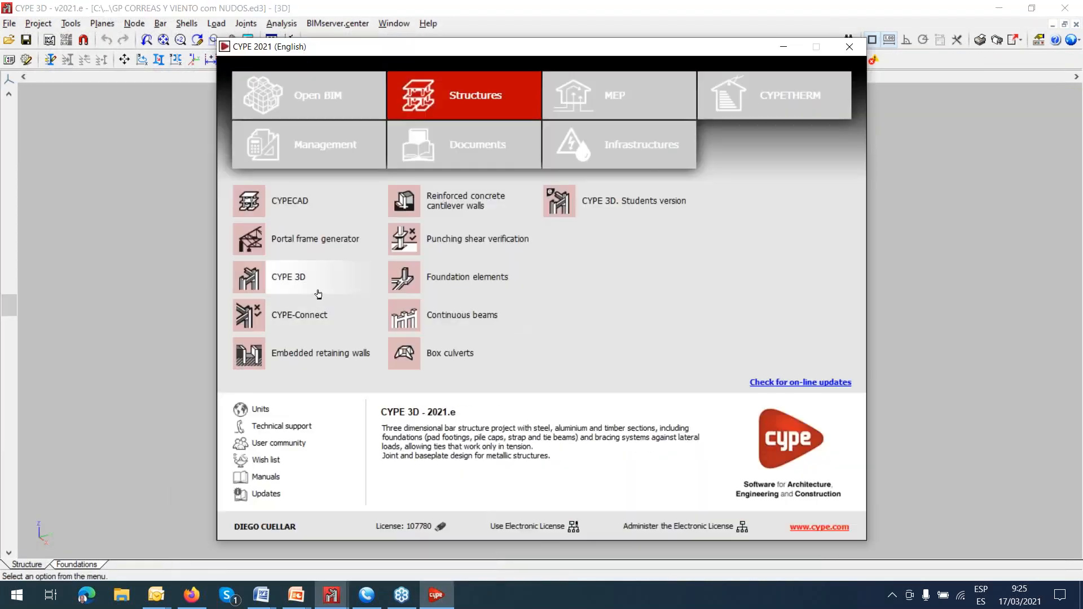
left_click(297, 286)
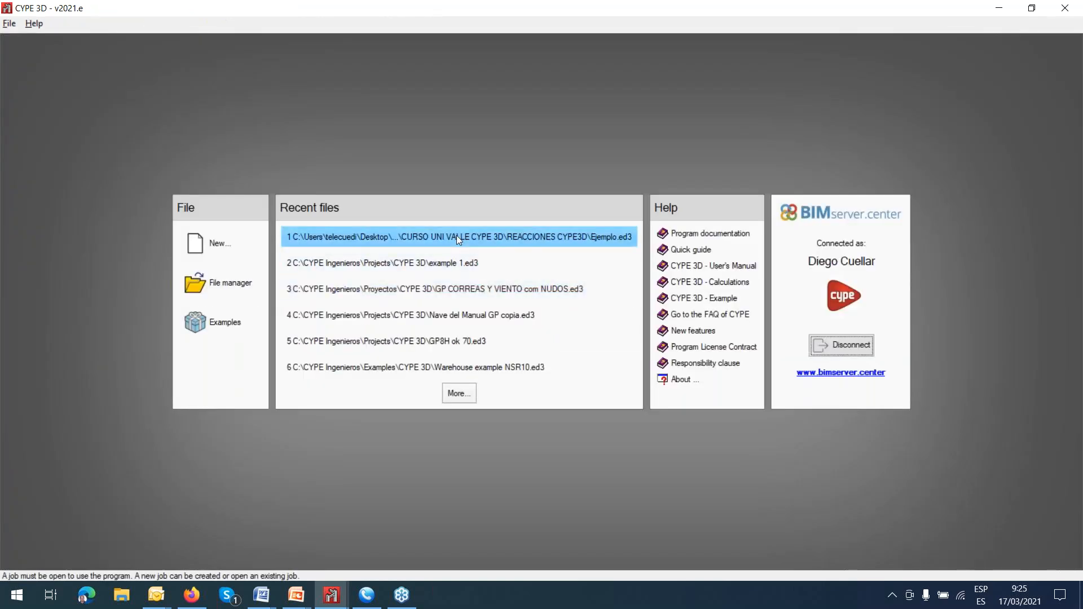
left_click(457, 237)
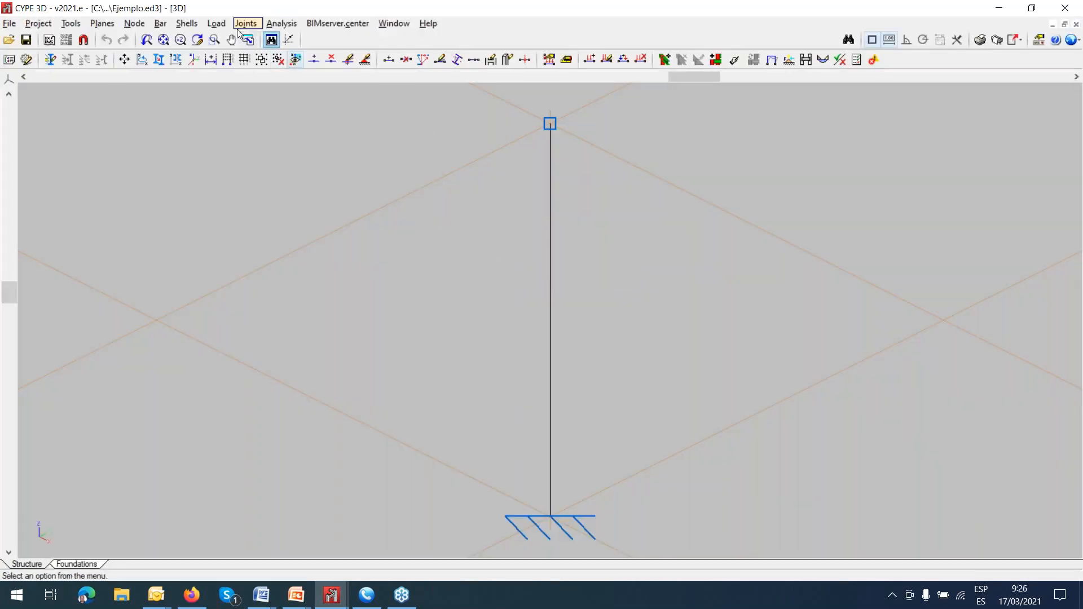
left_click(225, 26)
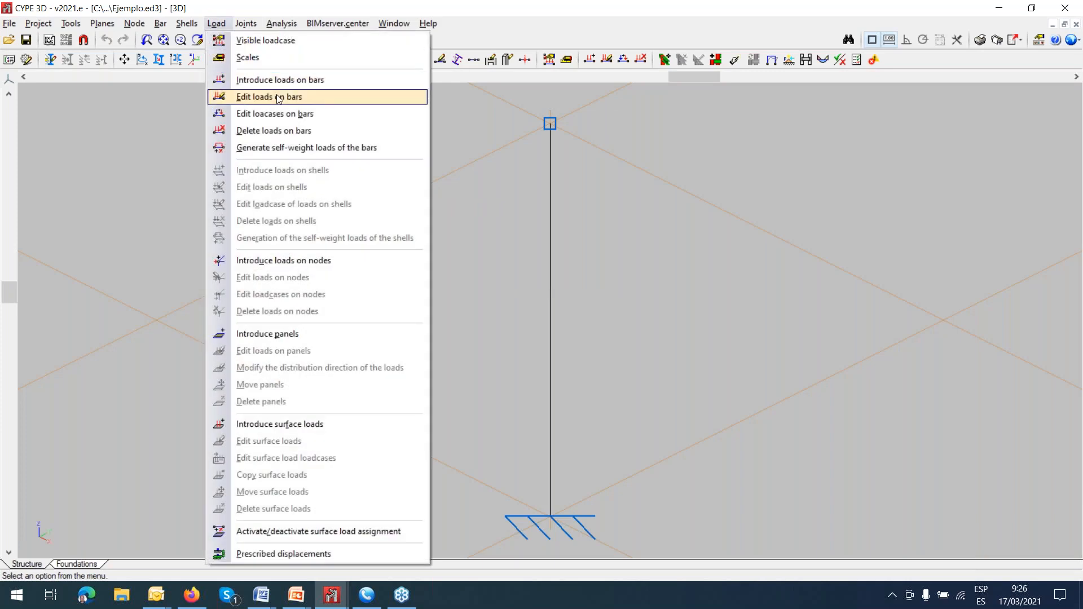
left_click(276, 96)
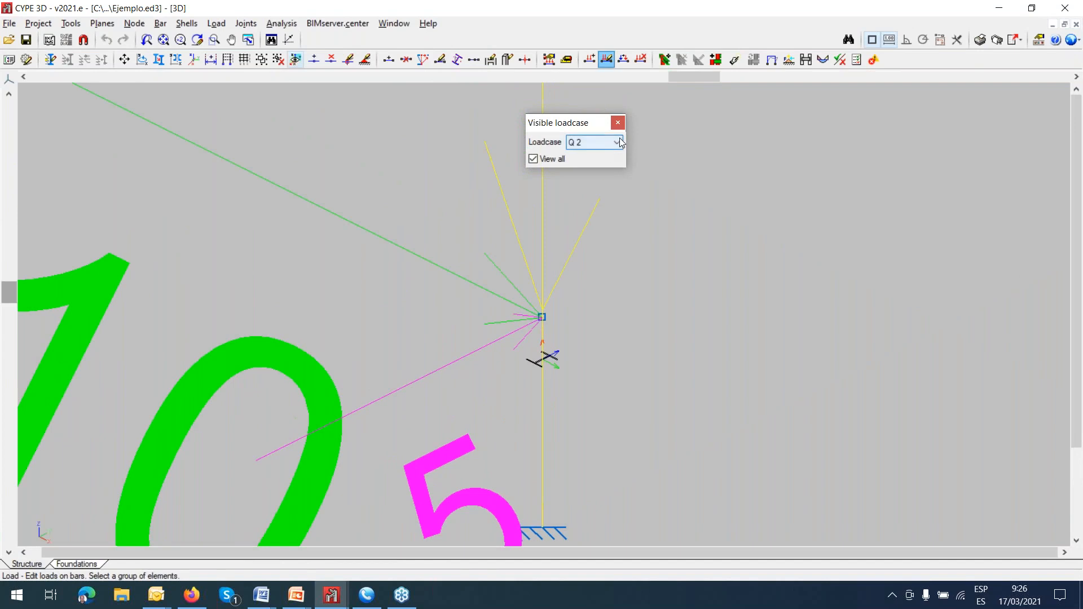
left_click(617, 143)
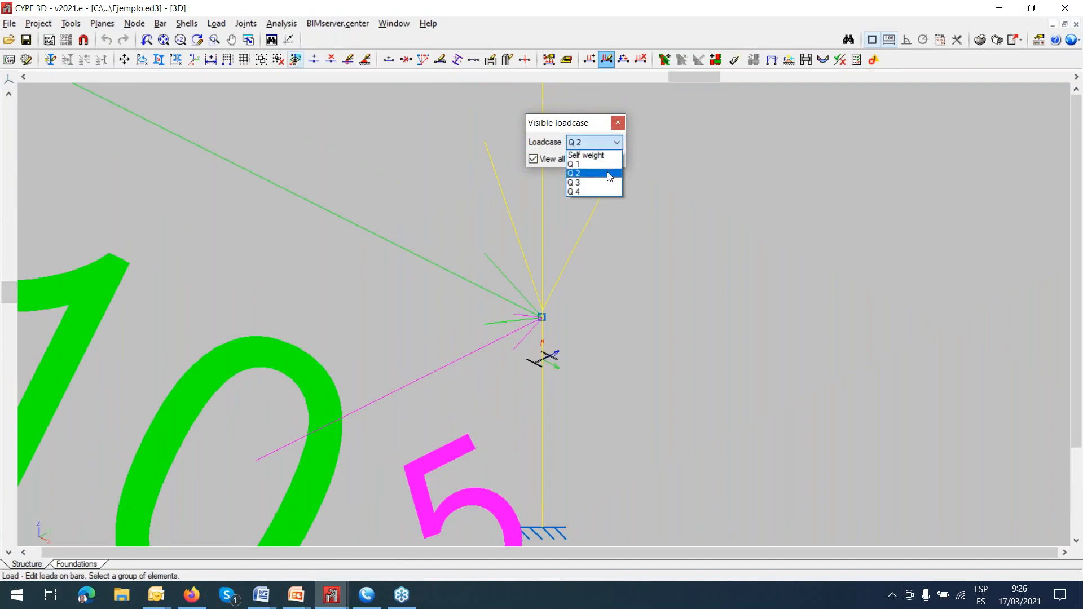
left_click(609, 171)
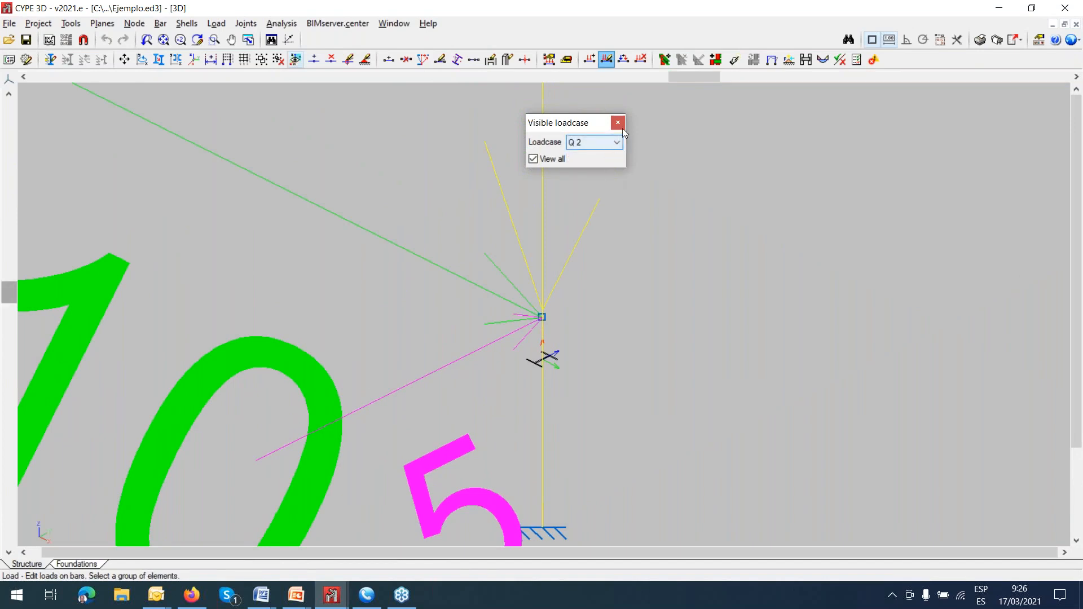
left_click(618, 122)
Start introducing loads on bars and turn off View all to display only the loads of loadcase Q 2.
left_click(216, 23)
left_click(275, 80)
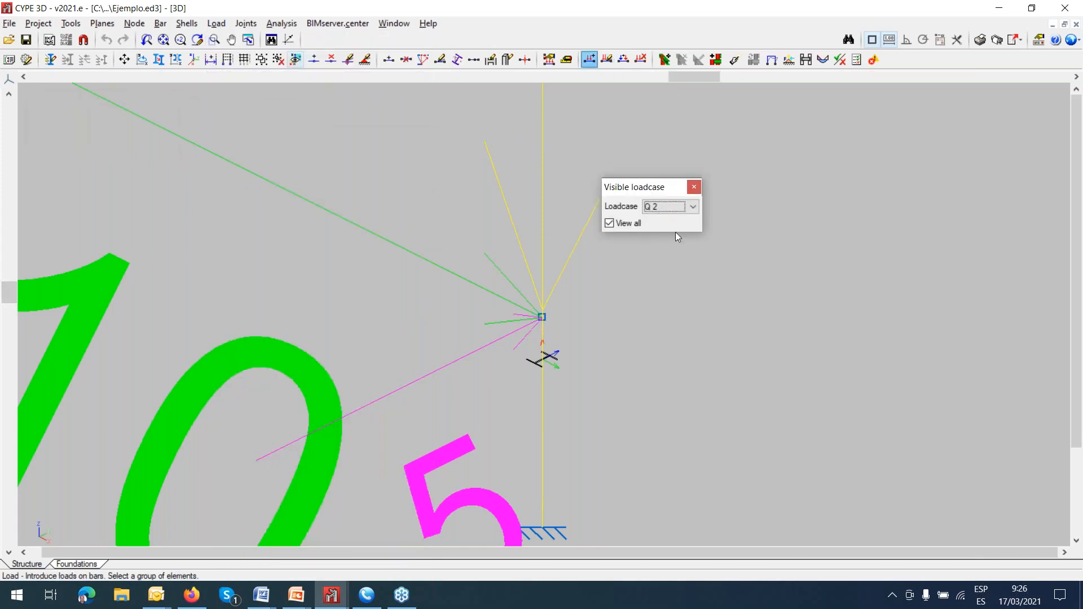
left_click(691, 208)
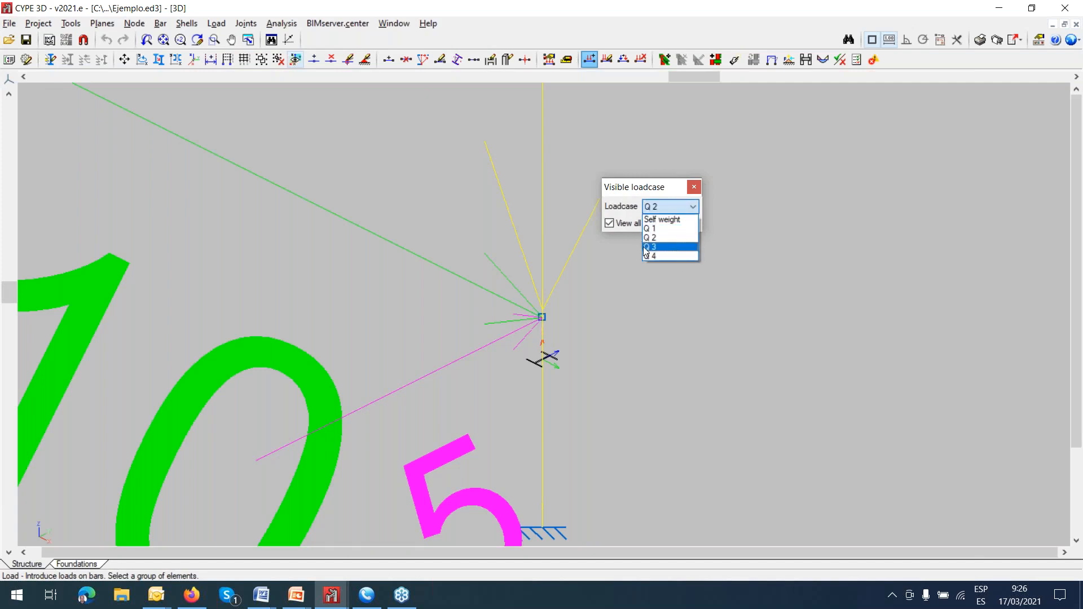
left_click(611, 227)
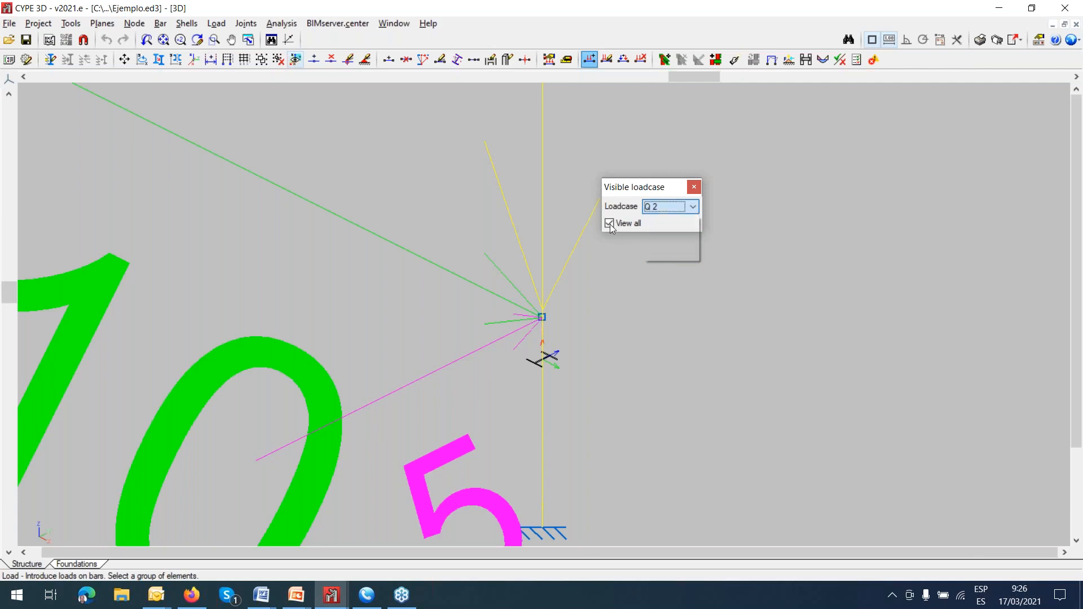
left_click(614, 224)
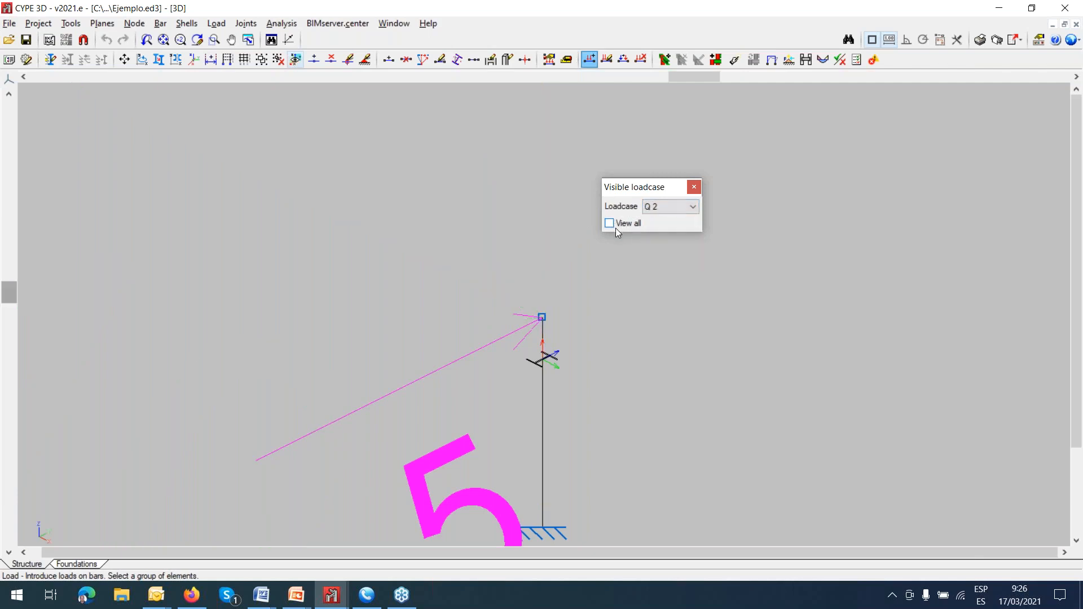
scroll(649, 248, "down", 3)
middle_click_drag(644, 294, 612, 320)
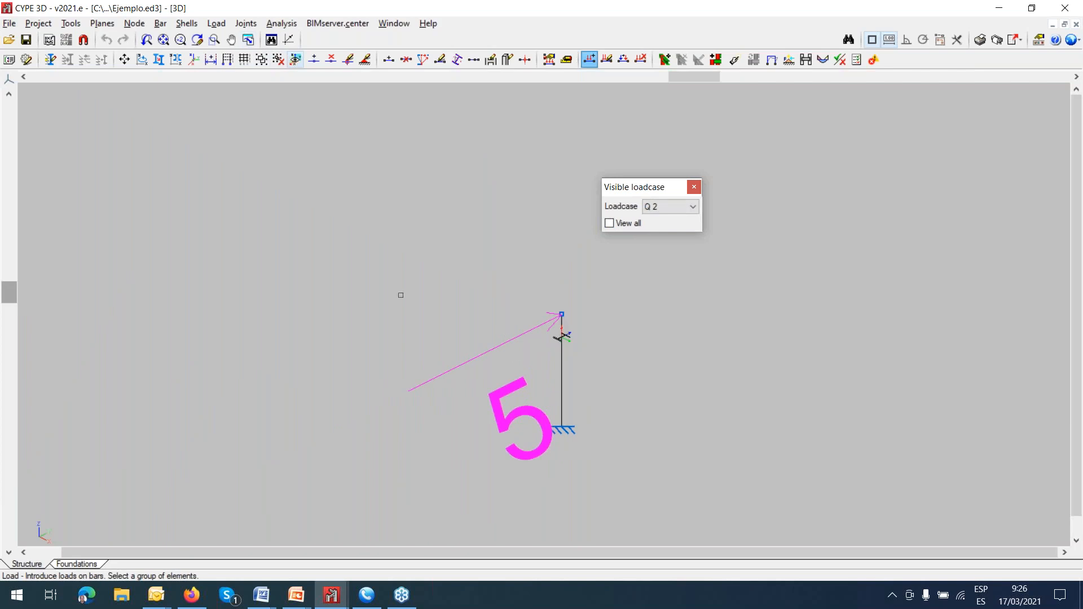
Edit the loadcase of the load at the bar's upper end and assign it to Q 2.
left_click(216, 23)
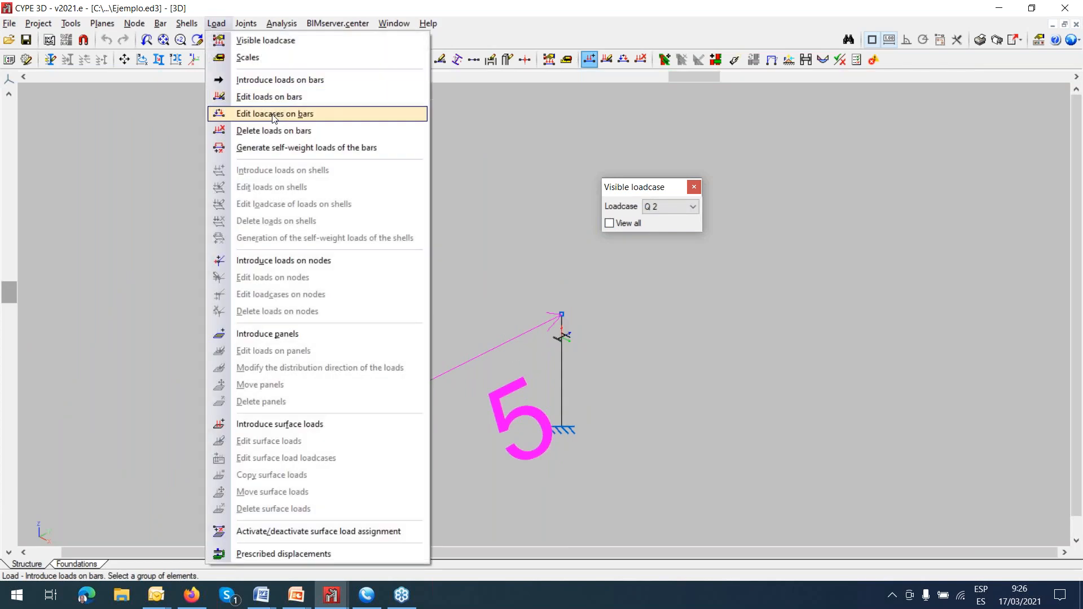
left_click(273, 114)
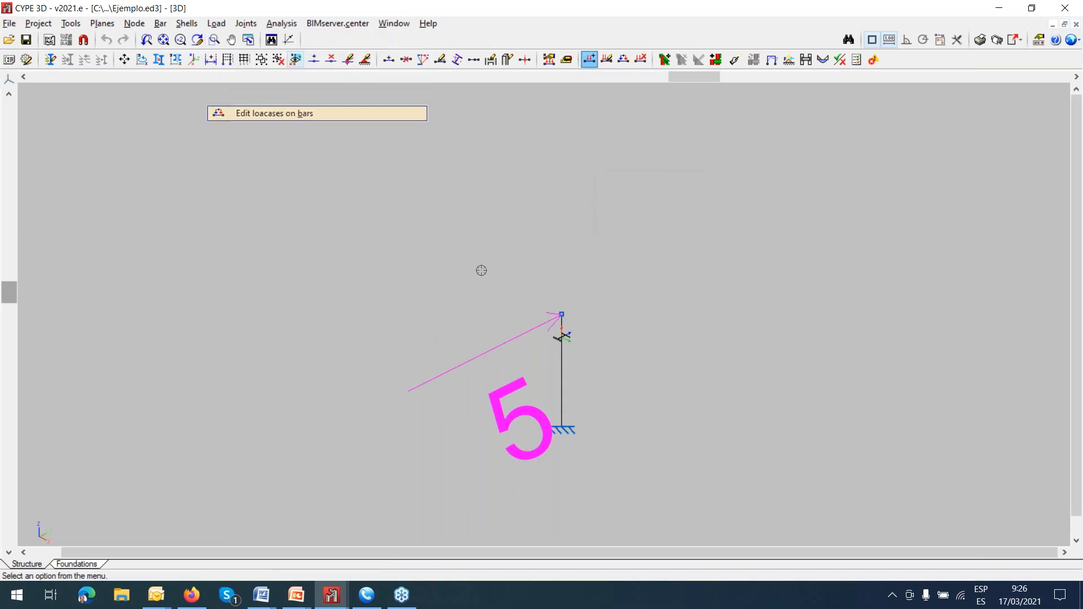
left_click(526, 338)
right_click(645, 299)
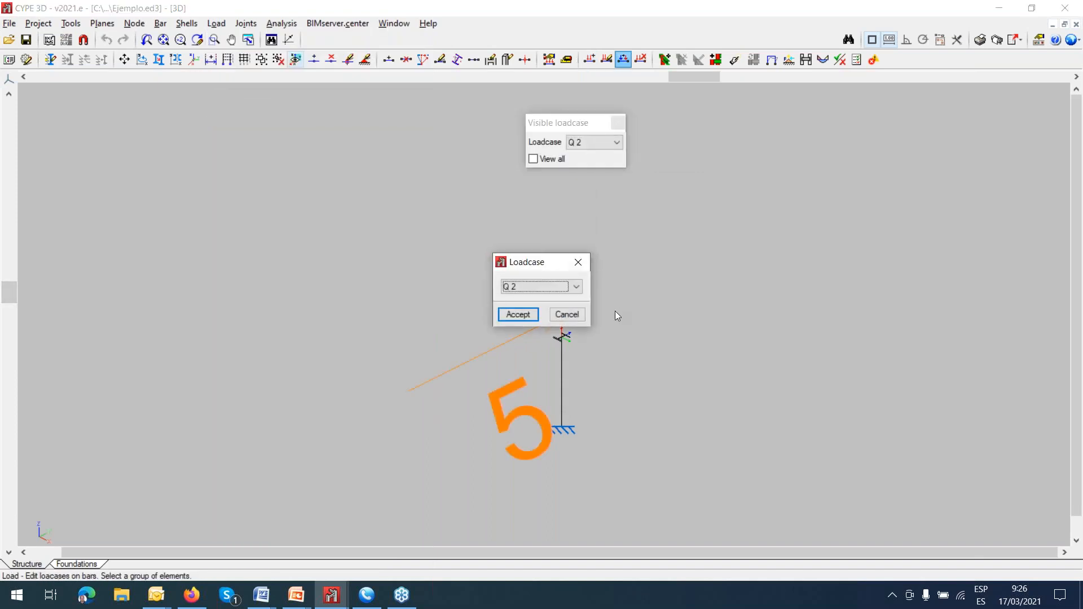
left_click(520, 314)
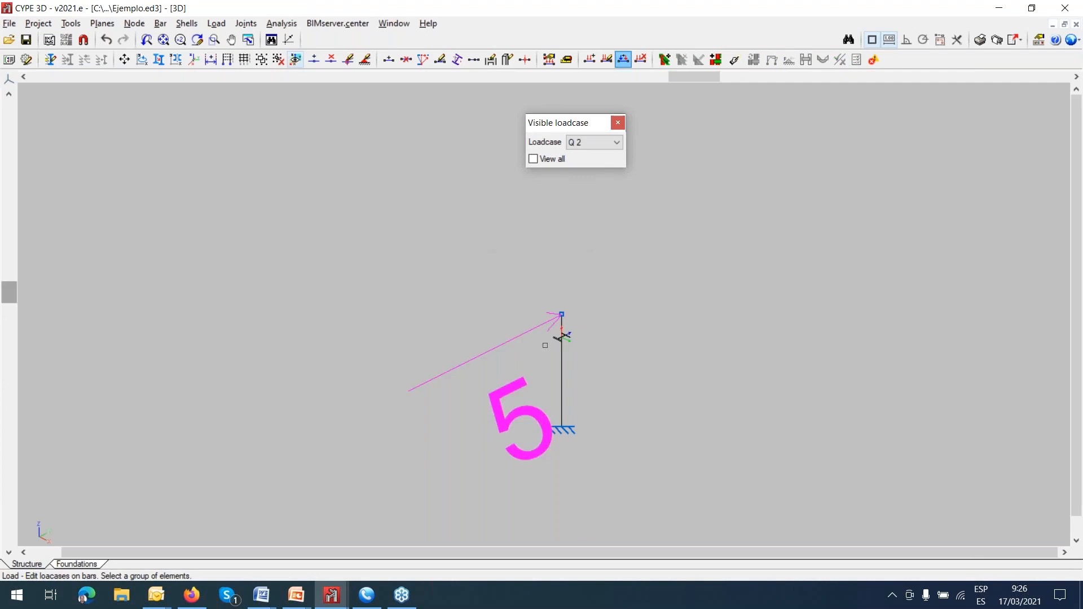
Display the loads of loadcase Q 1 on the vertical bar, and return the visible loadcase to Q 2.
left_click(616, 142)
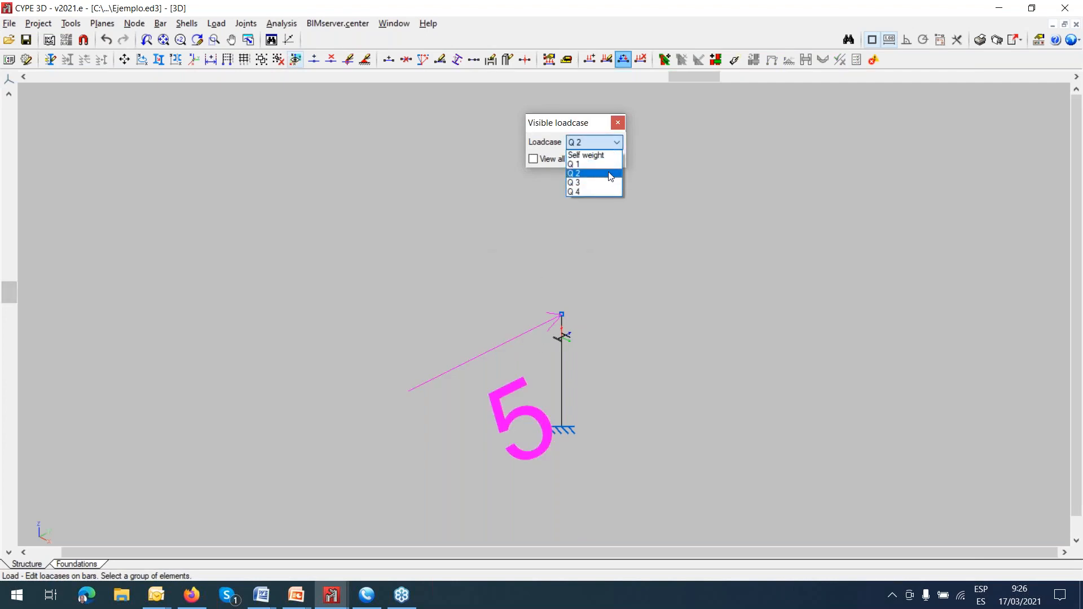
left_click(603, 165)
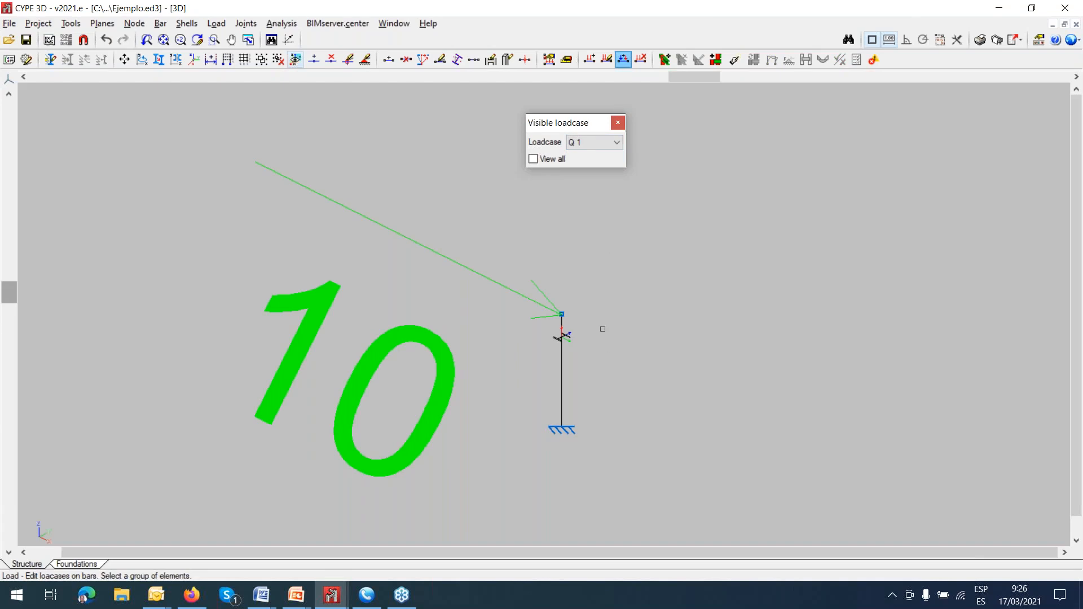
scroll(604, 315, "up", 1)
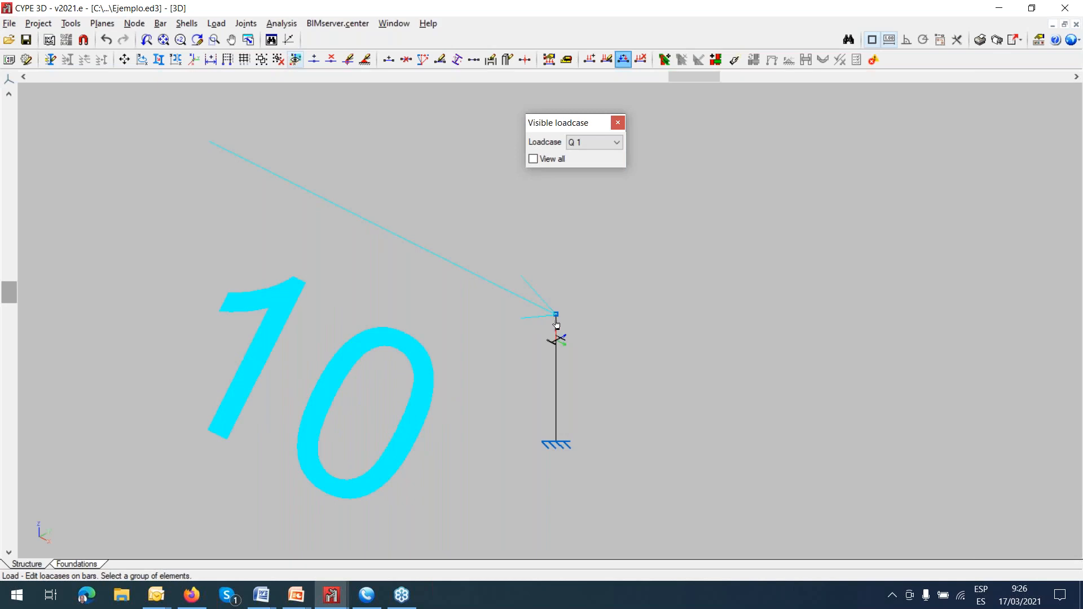
left_click(616, 143)
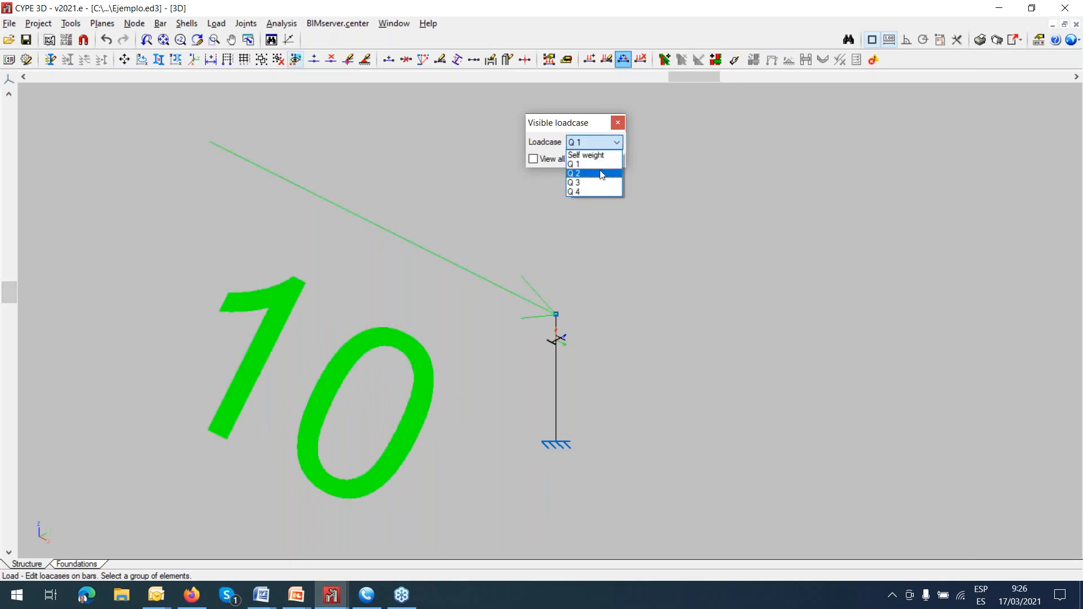
left_click(601, 174)
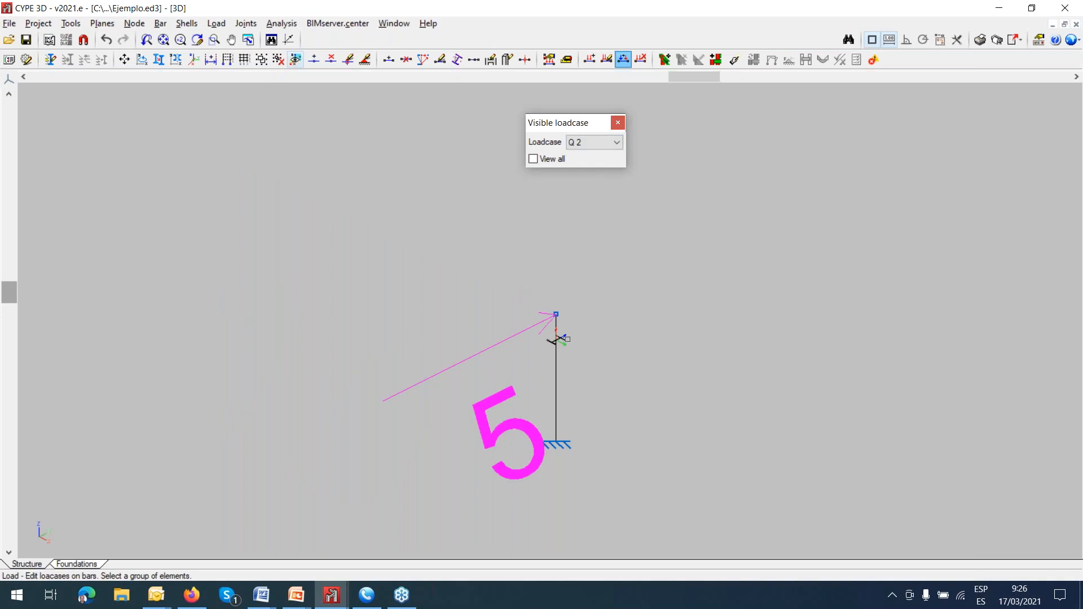
Examine the moment loads on the vertical bar by displaying loadcase Q 3, followed by loadcase Q 4.
left_click(617, 142)
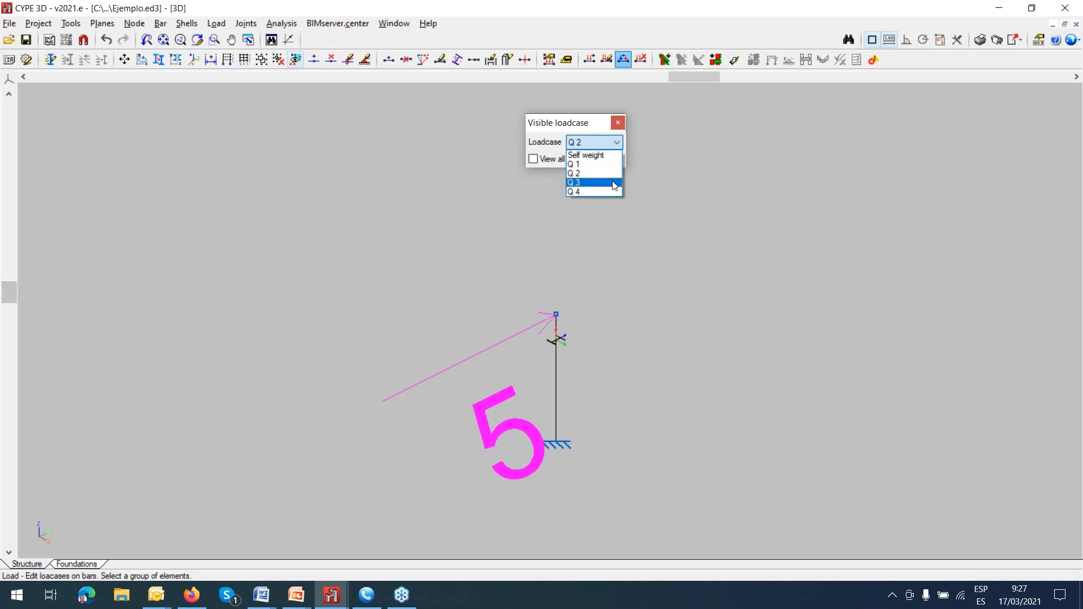
left_click(614, 182)
scroll(634, 293, "down", 5)
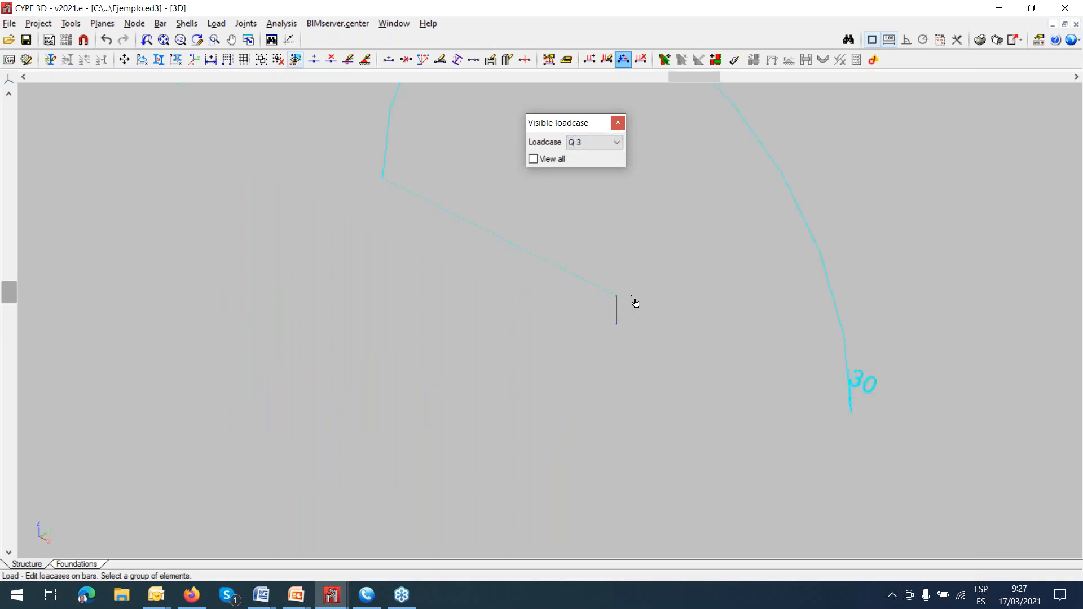
scroll(635, 303, "down", 3)
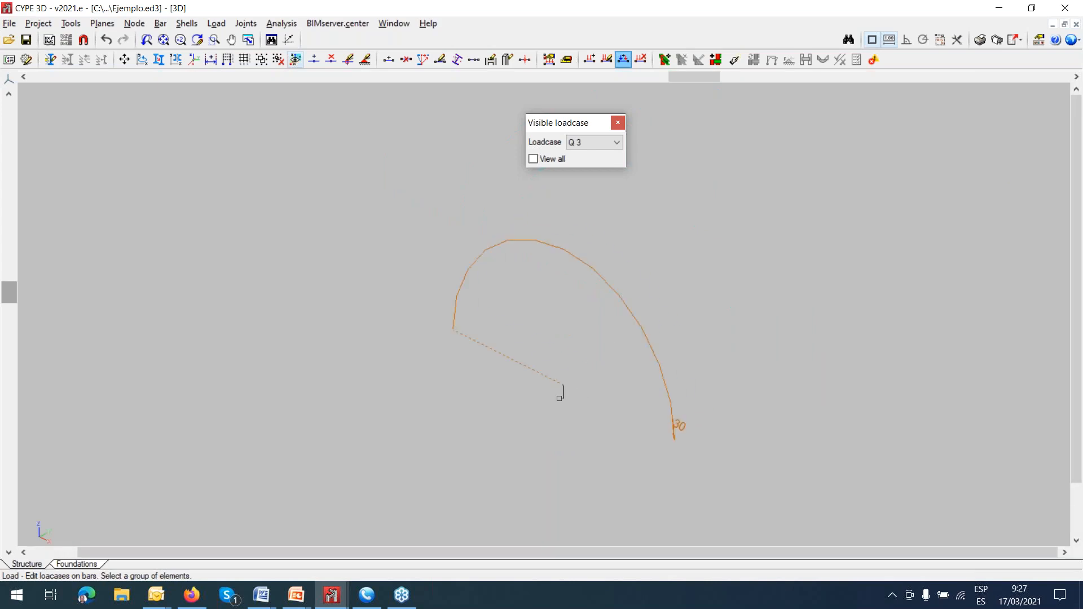
left_click(586, 385)
left_click(616, 142)
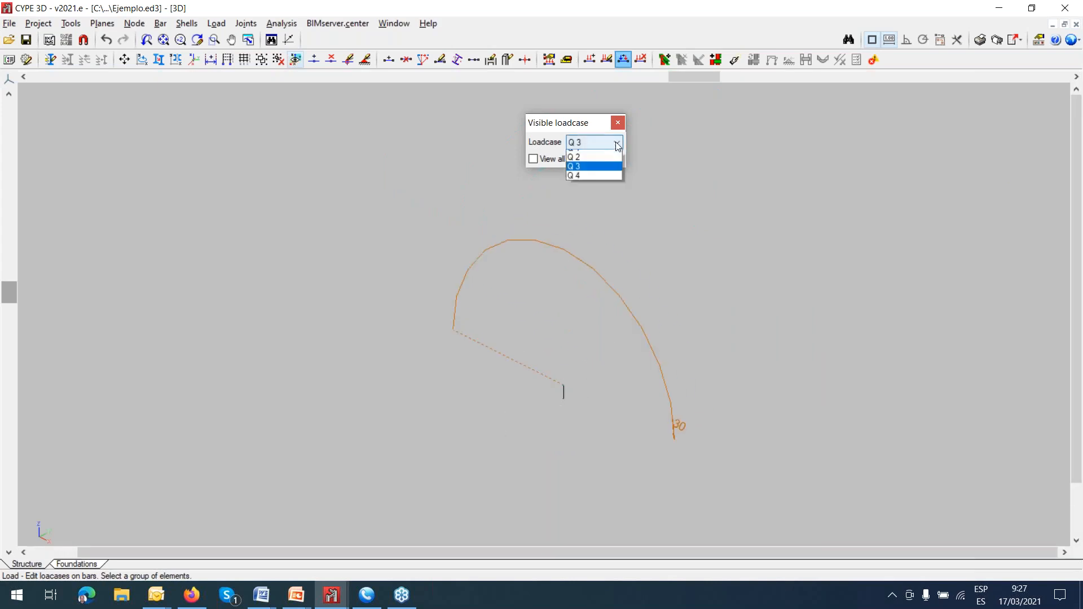
left_click(604, 189)
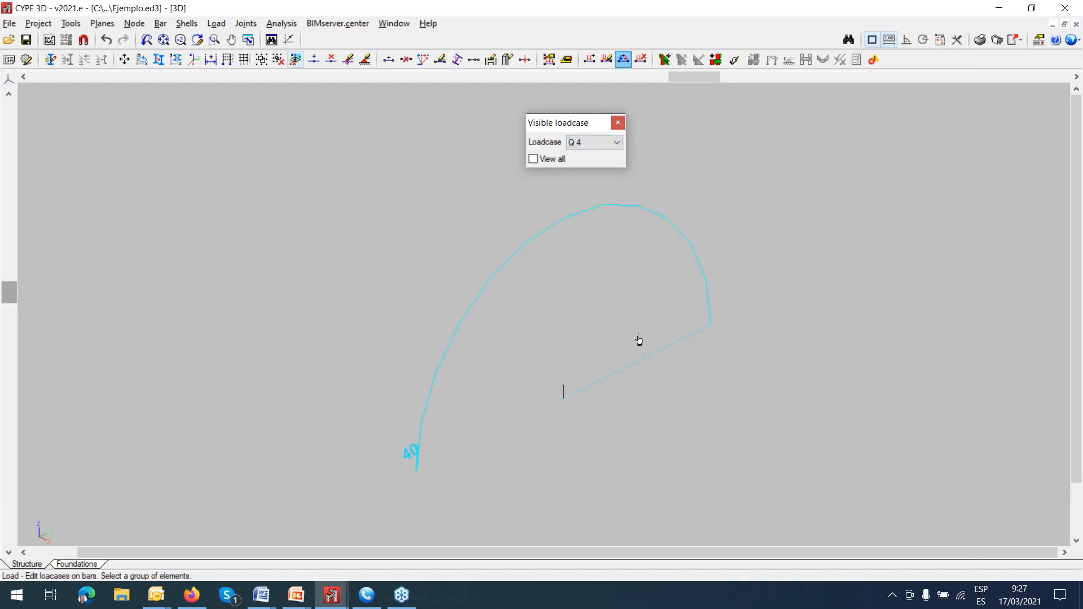
scroll(578, 392, "up", 3)
scroll(576, 392, "up", 3)
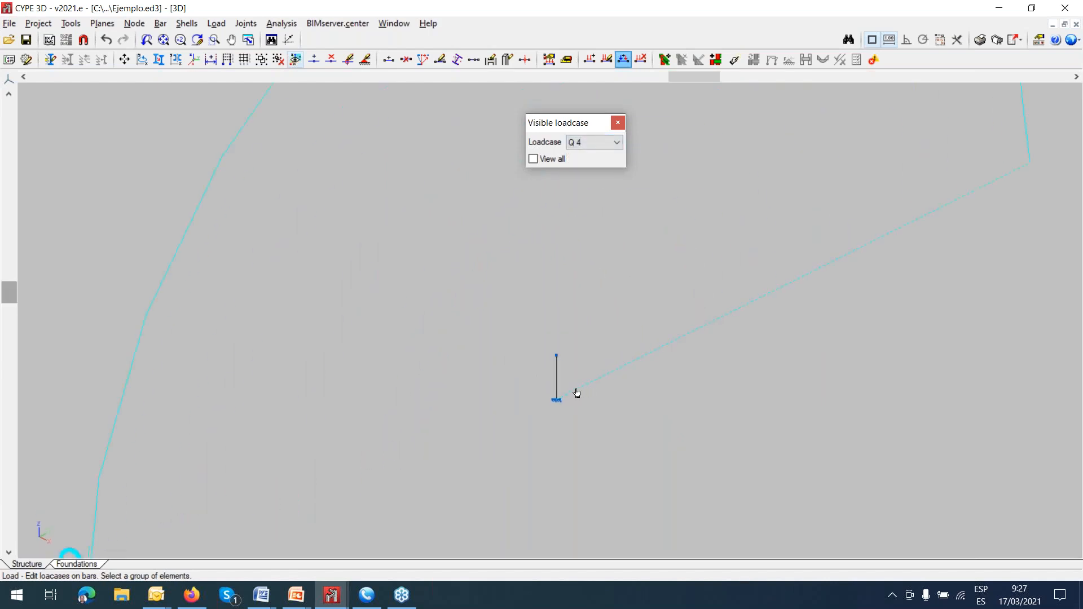
Open the additional live loadcases from the project's general data and view the reference and description of loadcase Q 1.
scroll(560, 414, "down", 1)
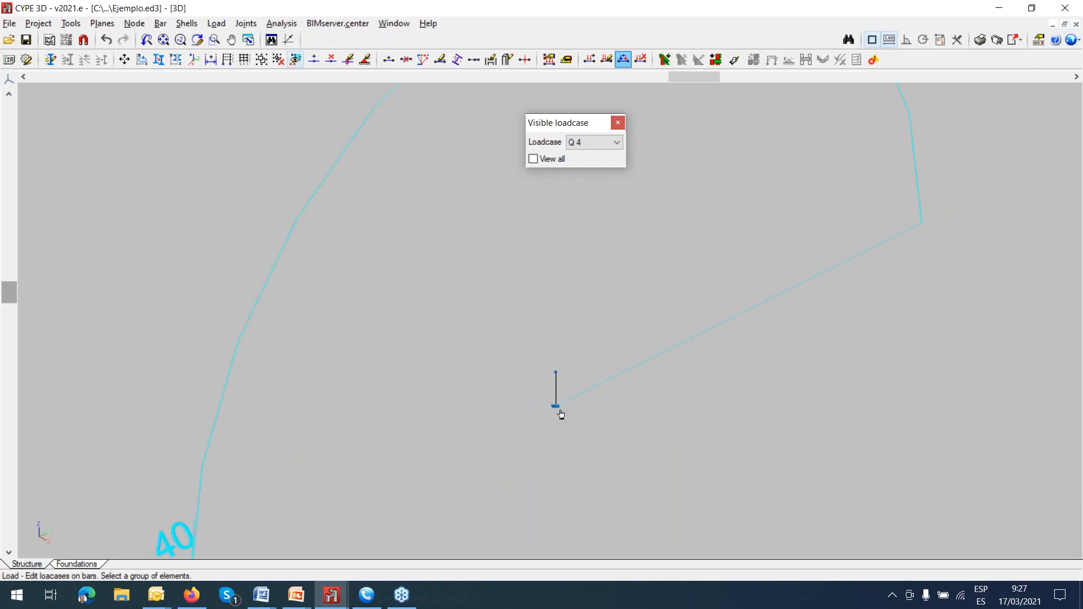
scroll(563, 378, "down", 2)
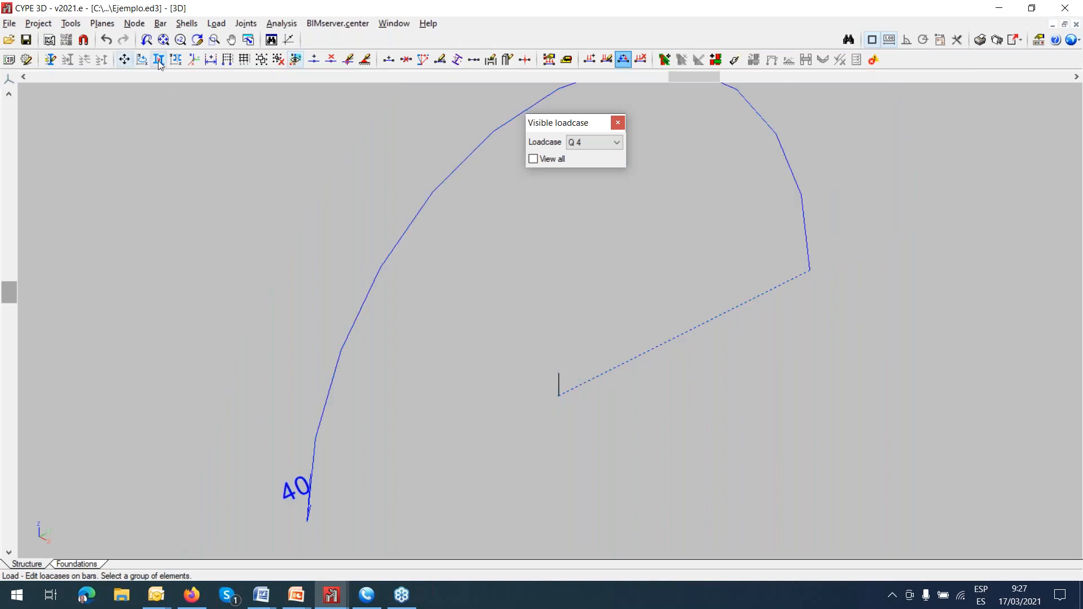
left_click(39, 23)
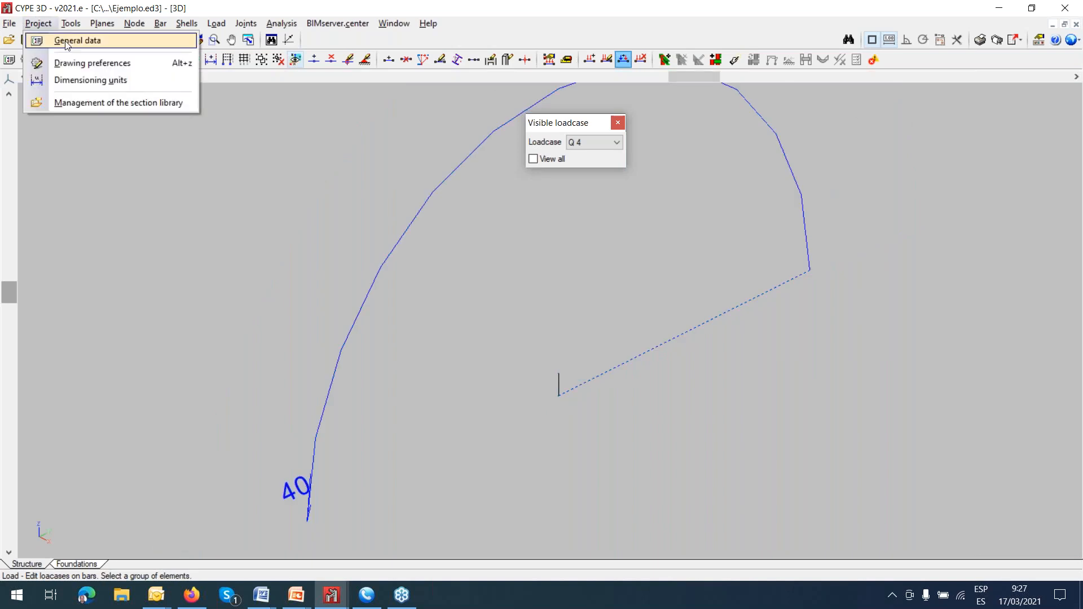
left_click(66, 41)
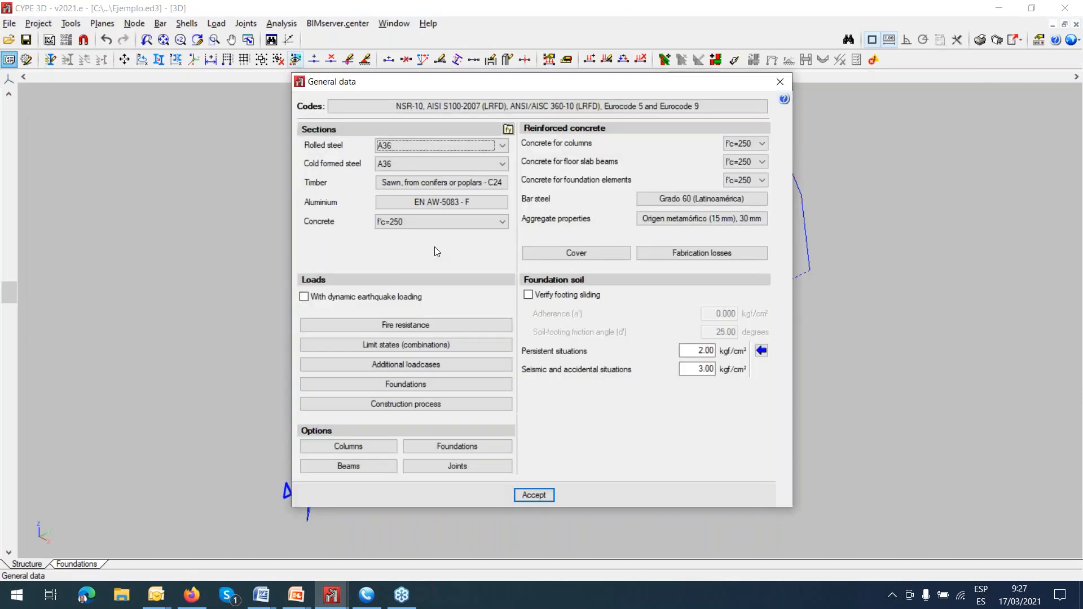
left_click(447, 367)
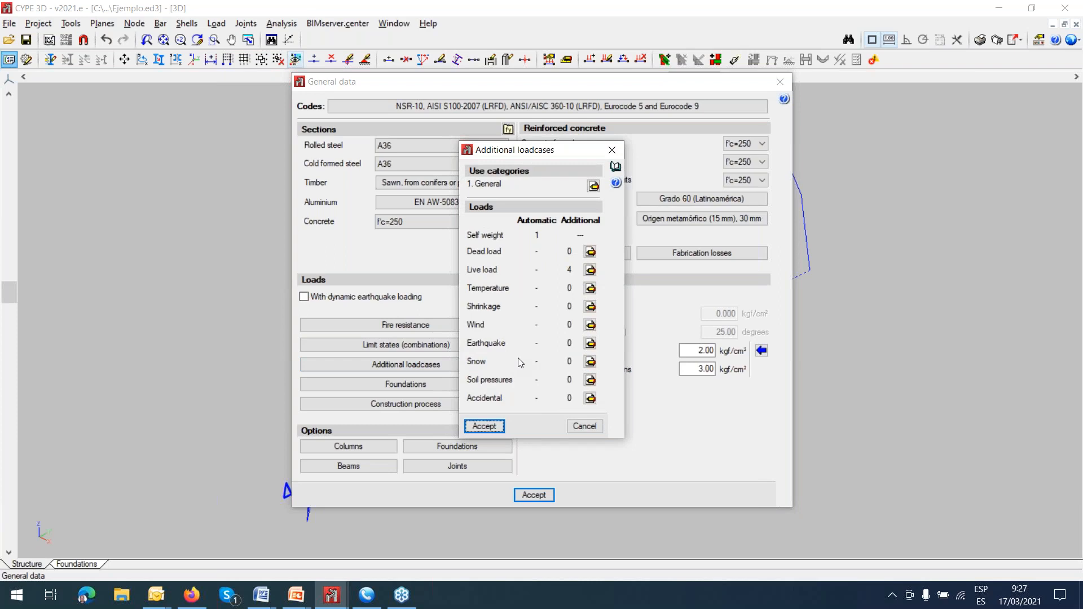
left_click(590, 270)
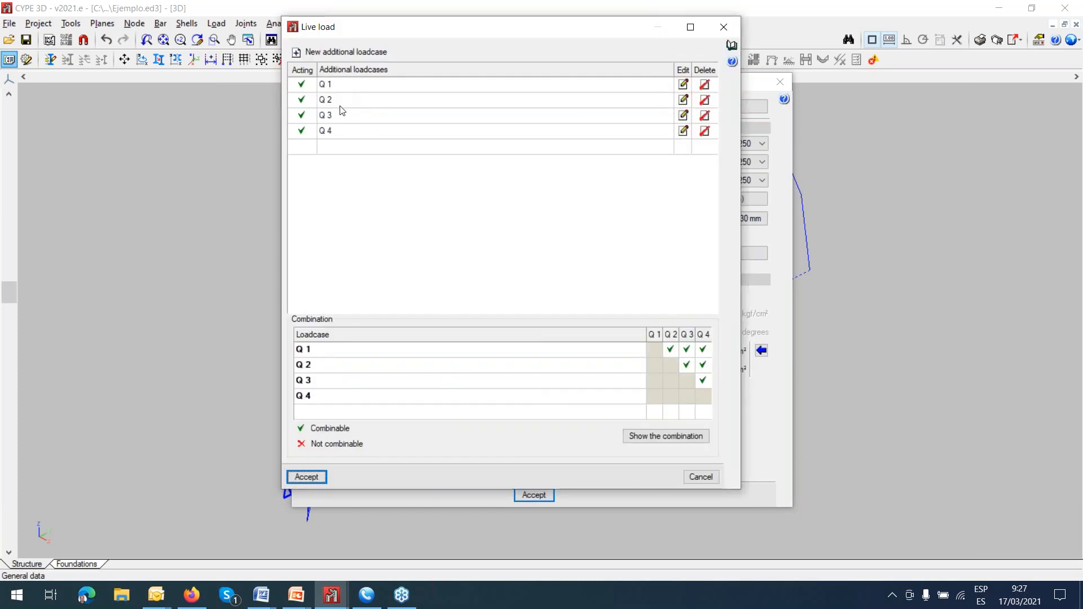
left_click(683, 84)
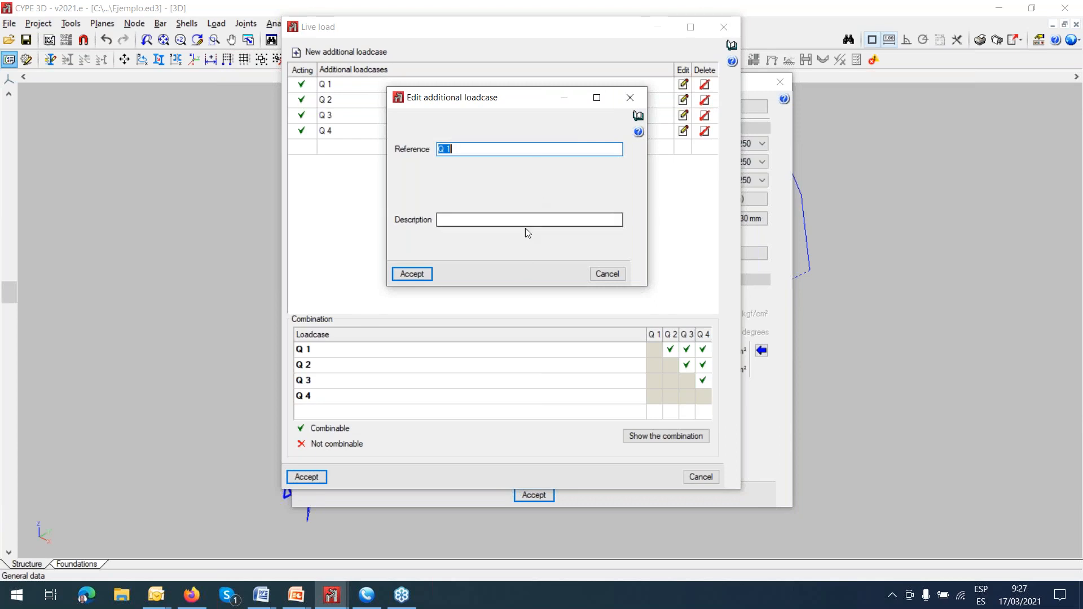
left_click(628, 99)
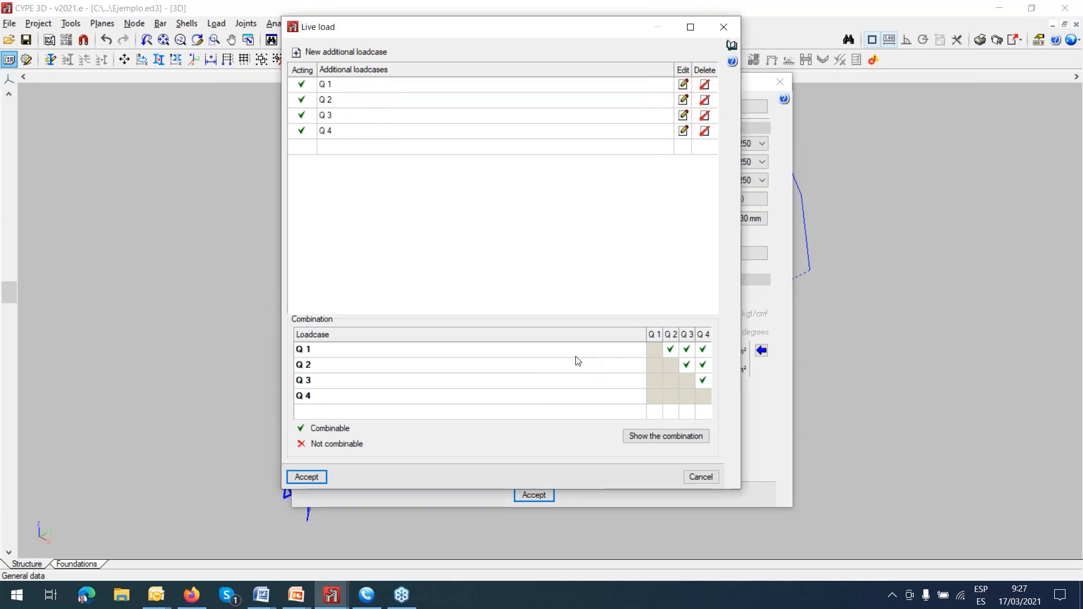
Show the combinations of the live loadcases, close the report and accept the loadcase and general data settings.
left_click(667, 436)
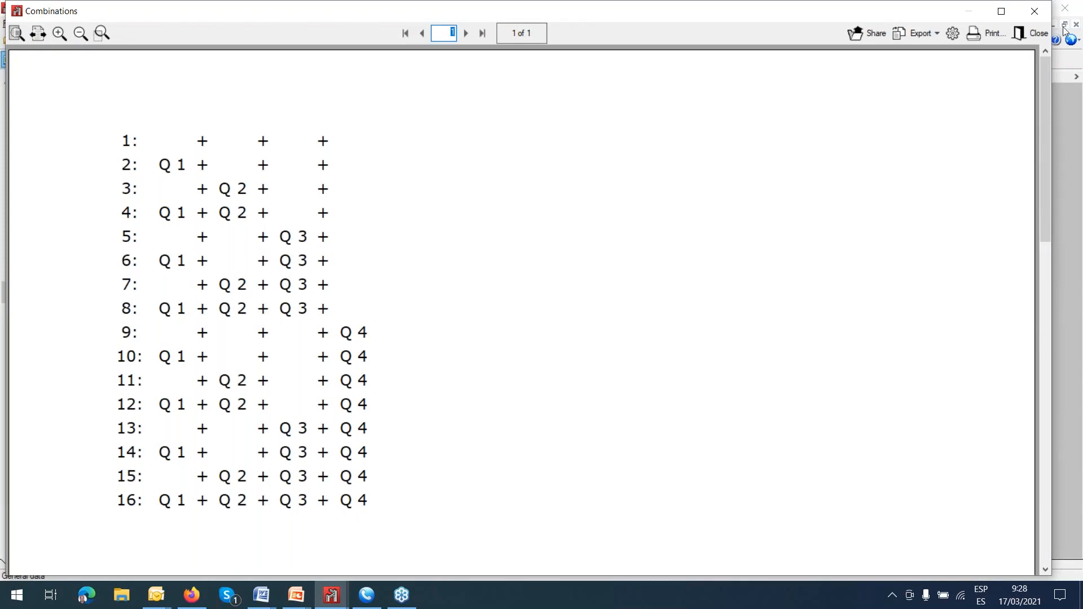
left_click(1031, 11)
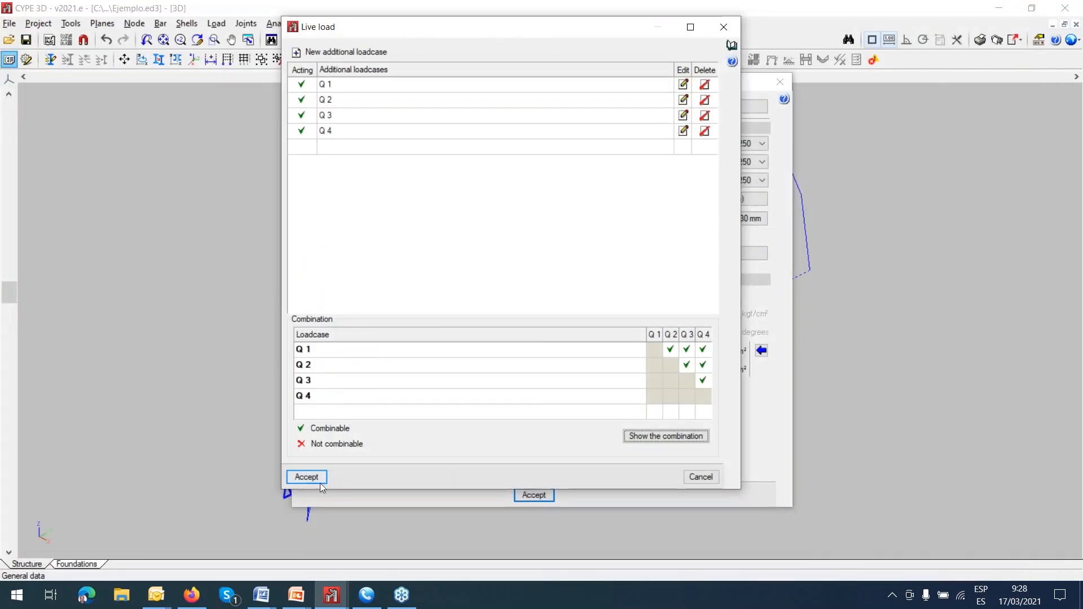
left_click(322, 469)
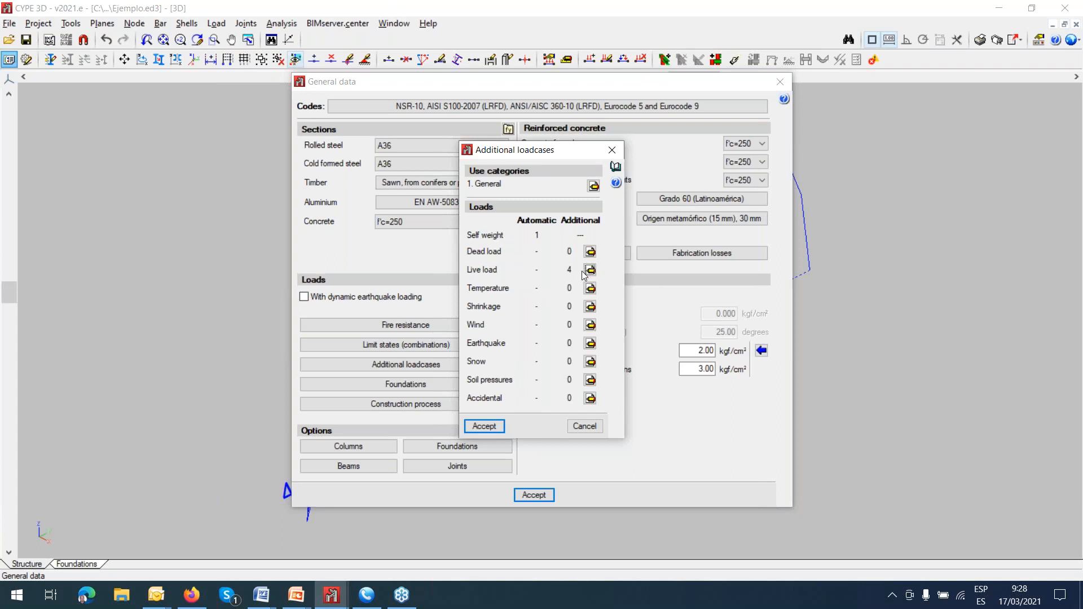
left_click(489, 428)
left_click(534, 494)
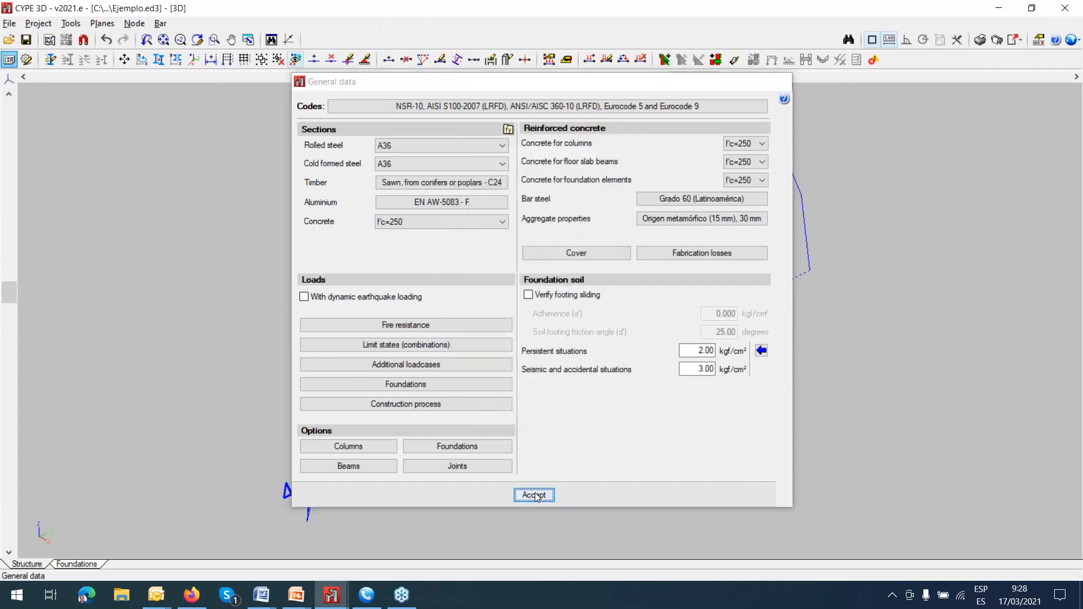
Open the Viga Simple job from the curso VIGA SIMPLE folder.
scroll(532, 369, "down", 2)
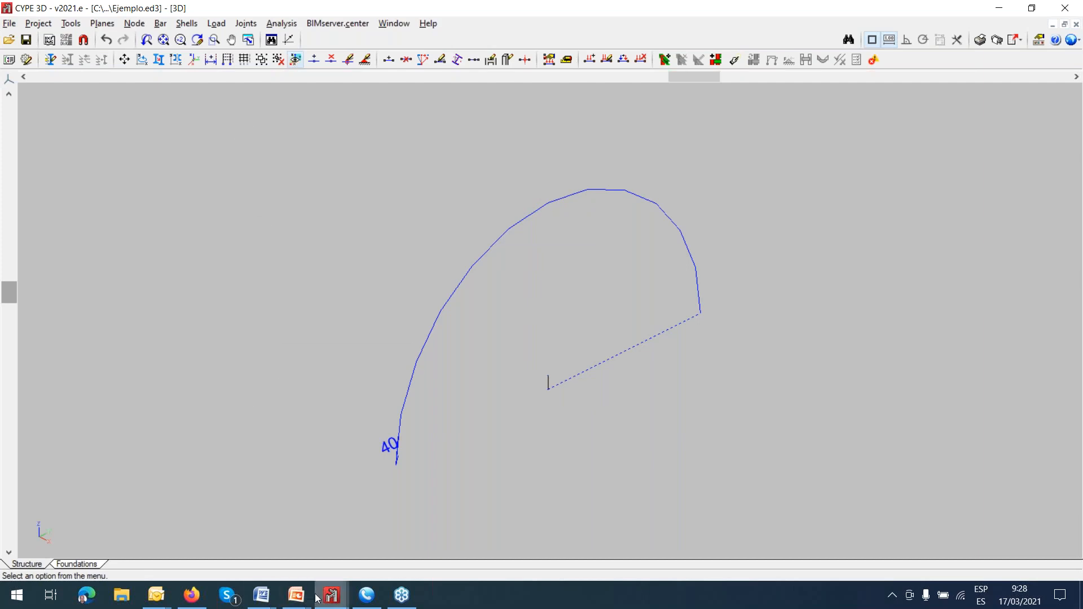
left_click(9, 23)
left_click(51, 56)
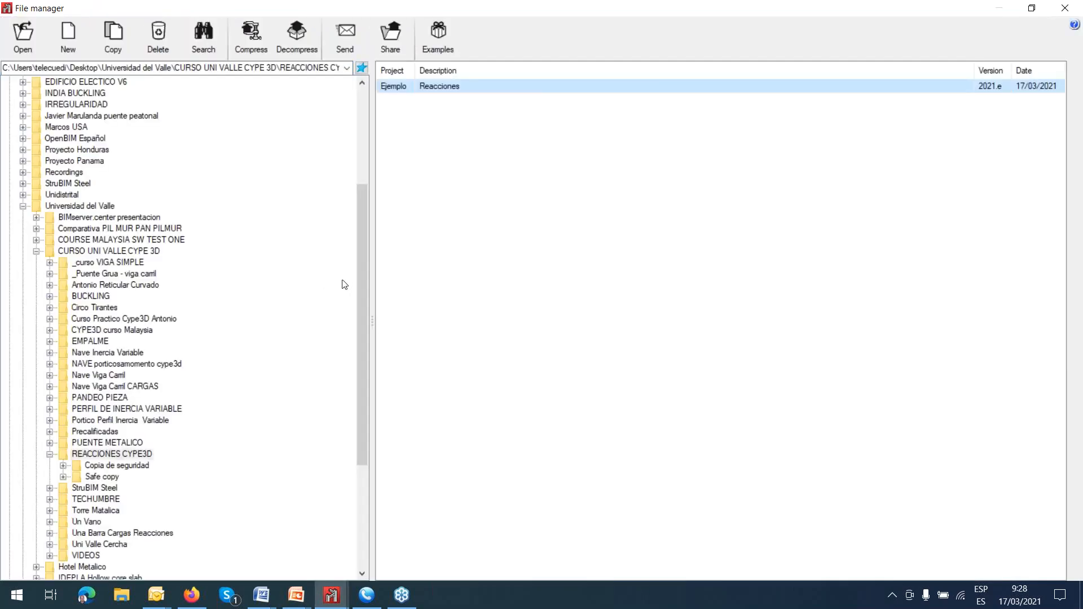
left_click(64, 264)
left_click(402, 87)
double_click(402, 87)
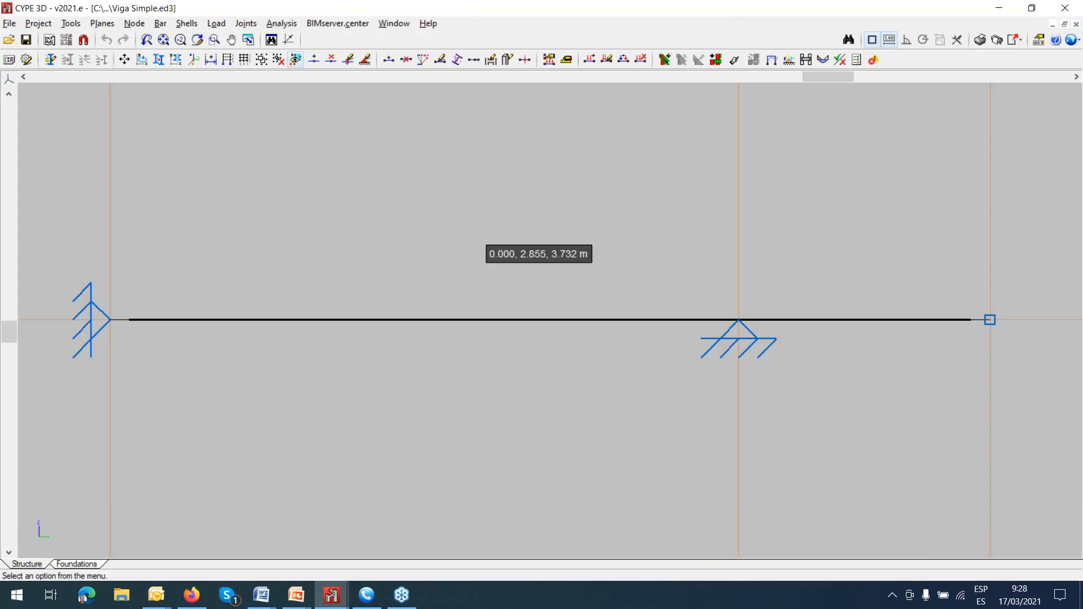
scroll(473, 236, "down", 3)
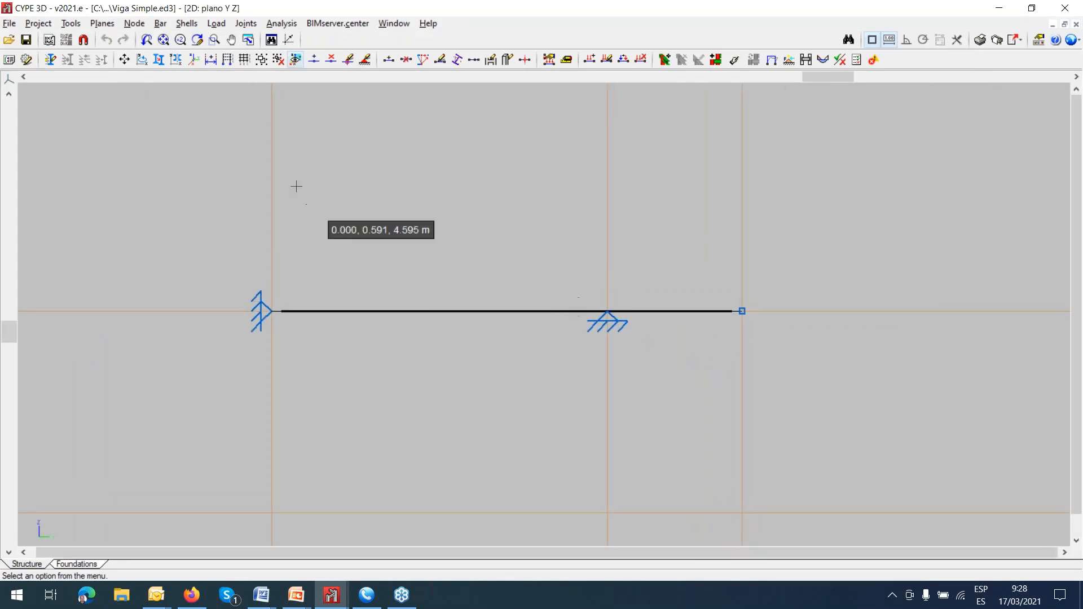
Display the loads of all loadcases on the beam, with Q 1 as the active loadcase.
left_click(282, 24)
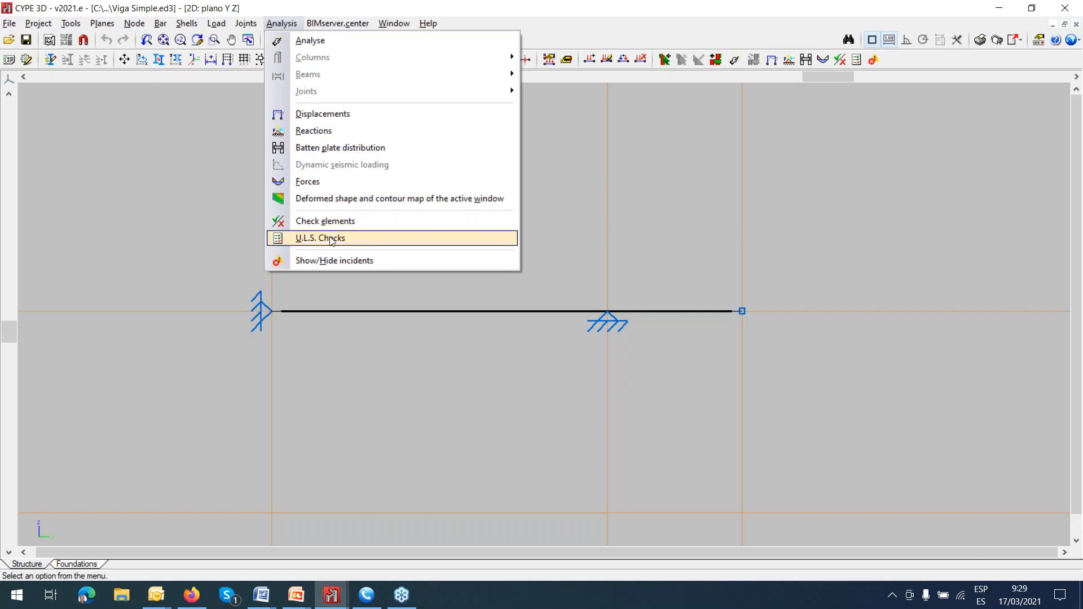
left_click(216, 23)
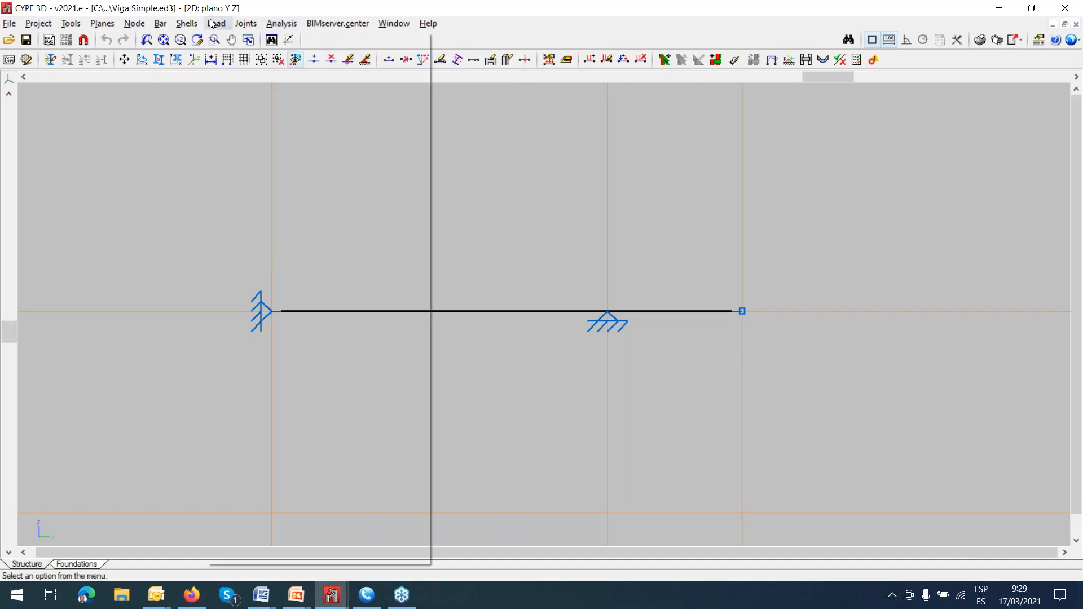
left_click(254, 41)
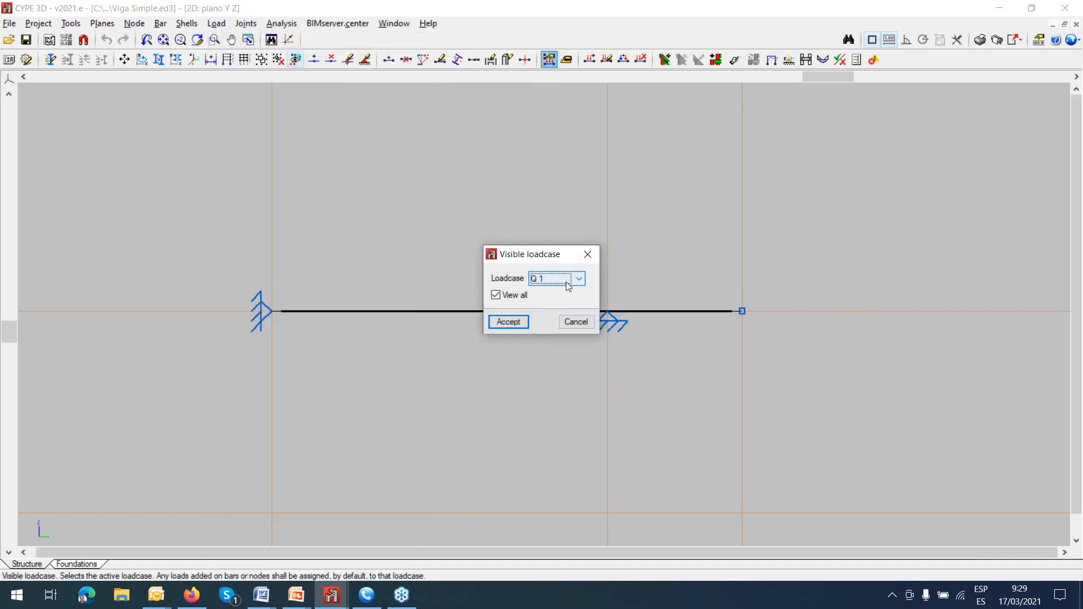
left_click(509, 321)
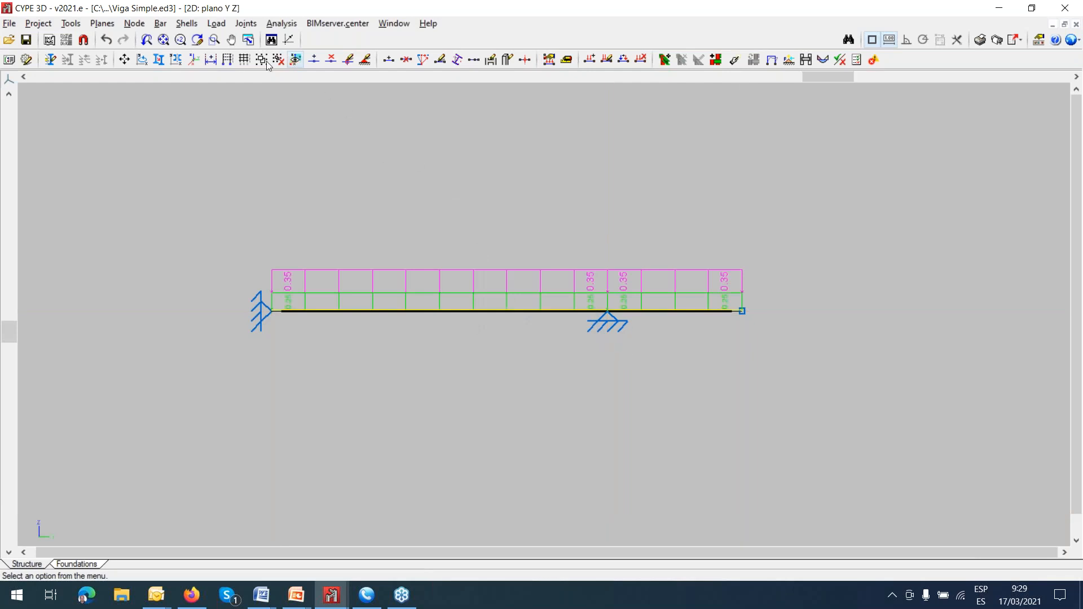
Start editing loads on bars, turn off View all, and display loadcase CM 1 alone, followed by Q 1.
left_click(216, 23)
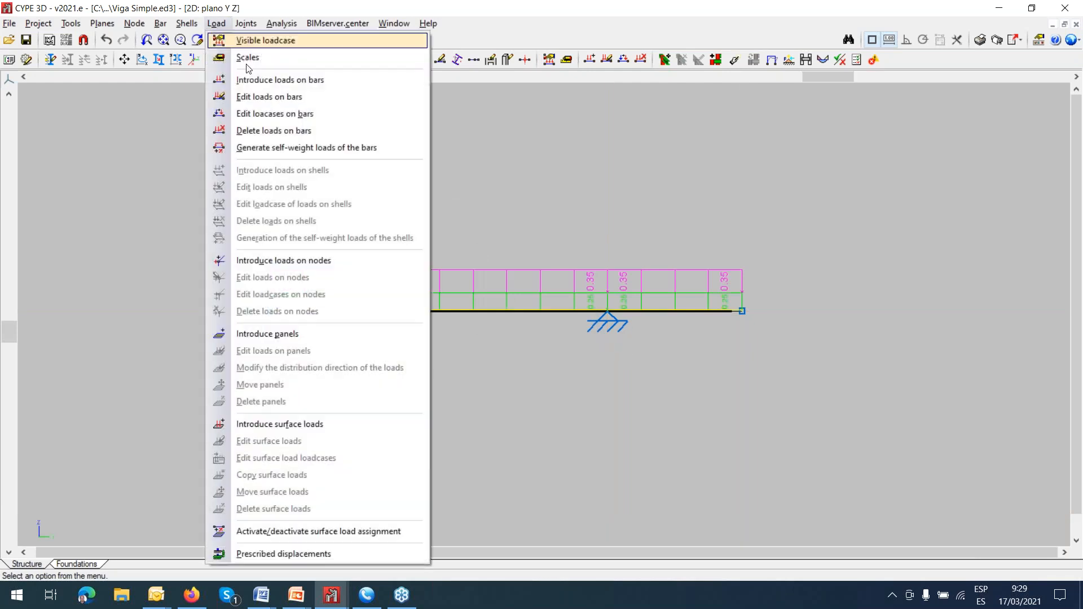
left_click(273, 98)
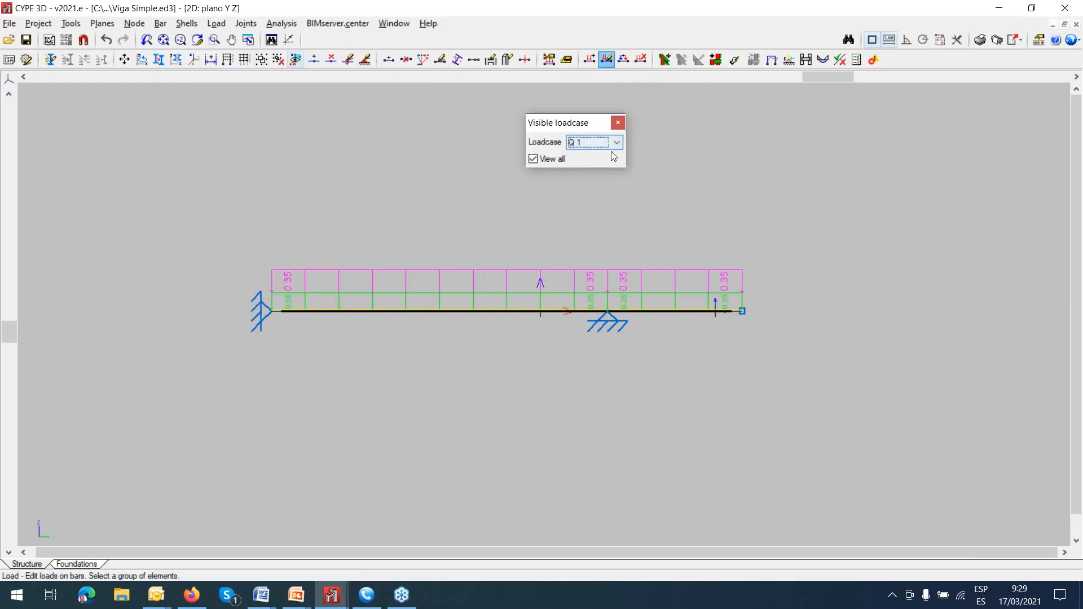
left_click(535, 159)
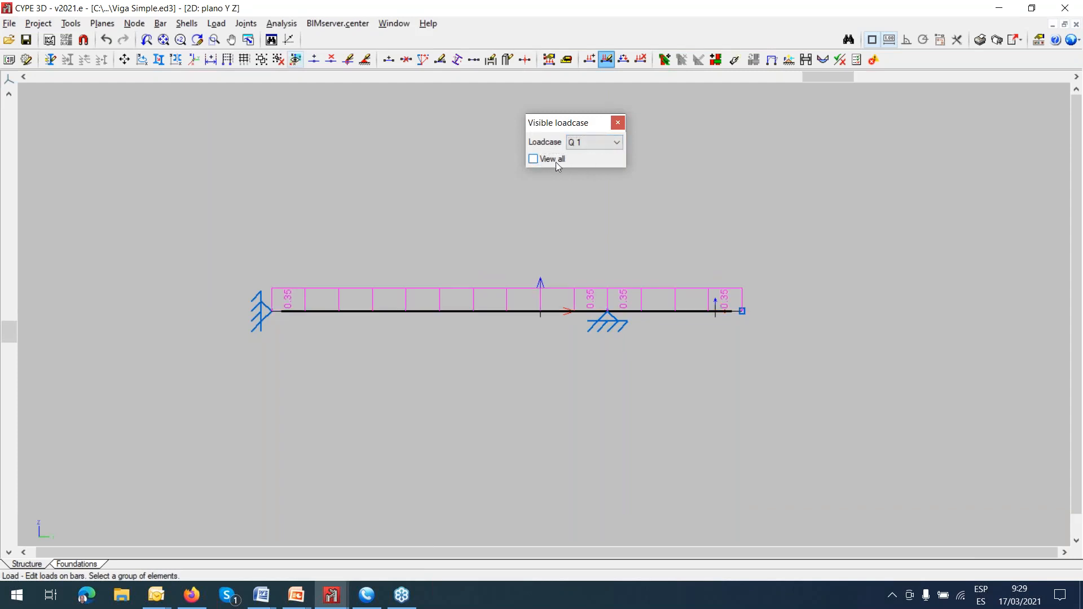
left_click(610, 143)
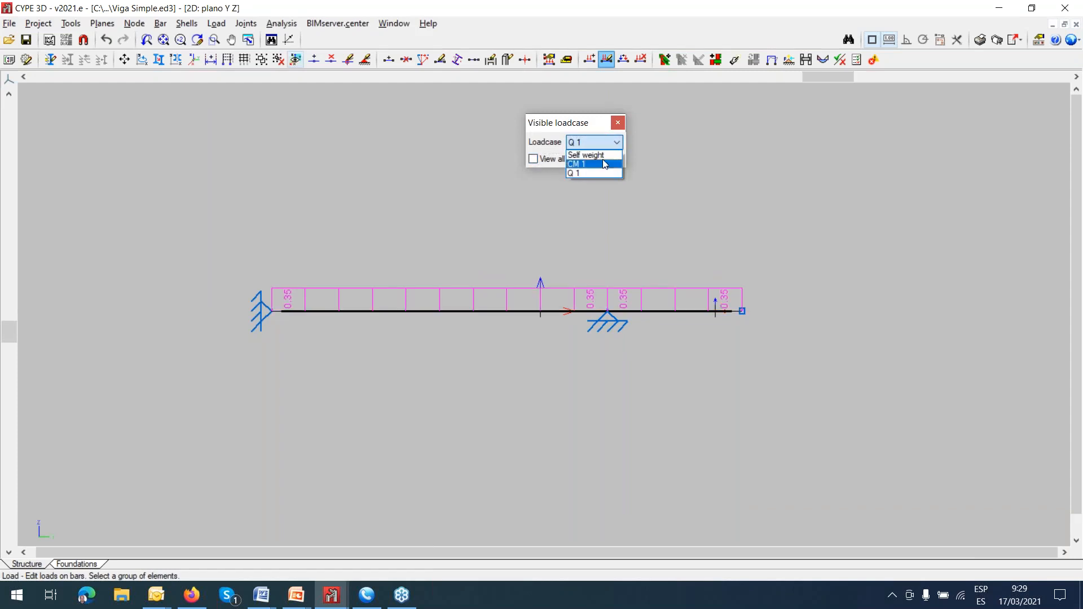
left_click(603, 165)
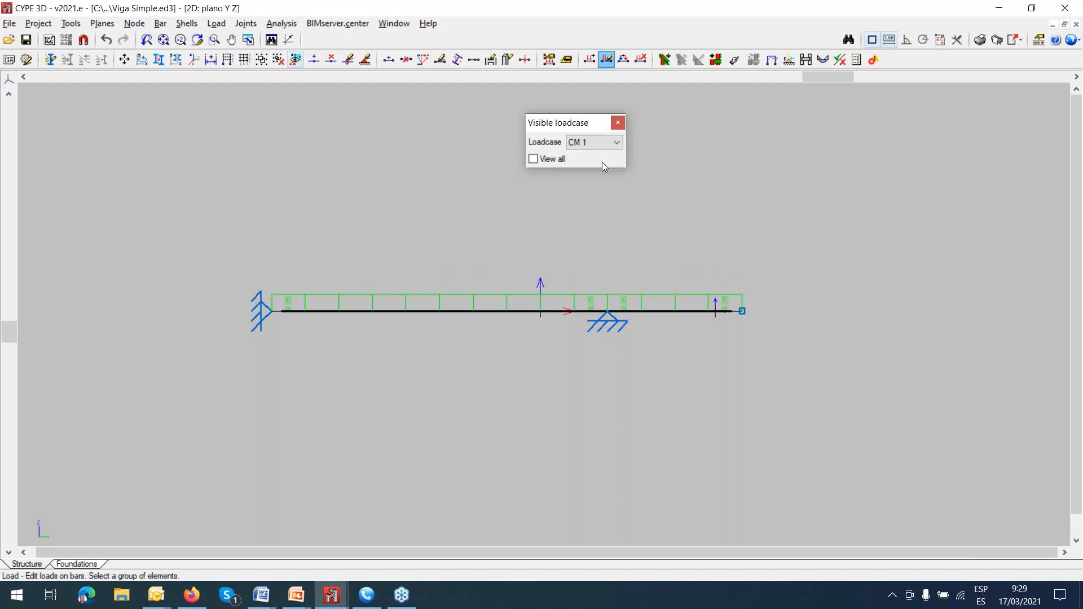
left_click(615, 145)
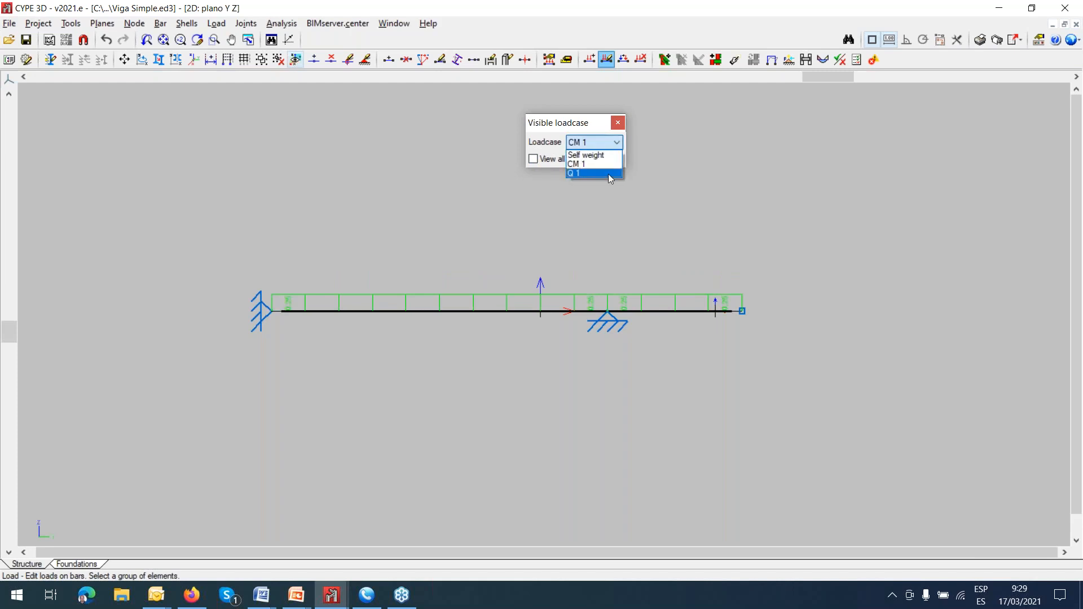
left_click(609, 173)
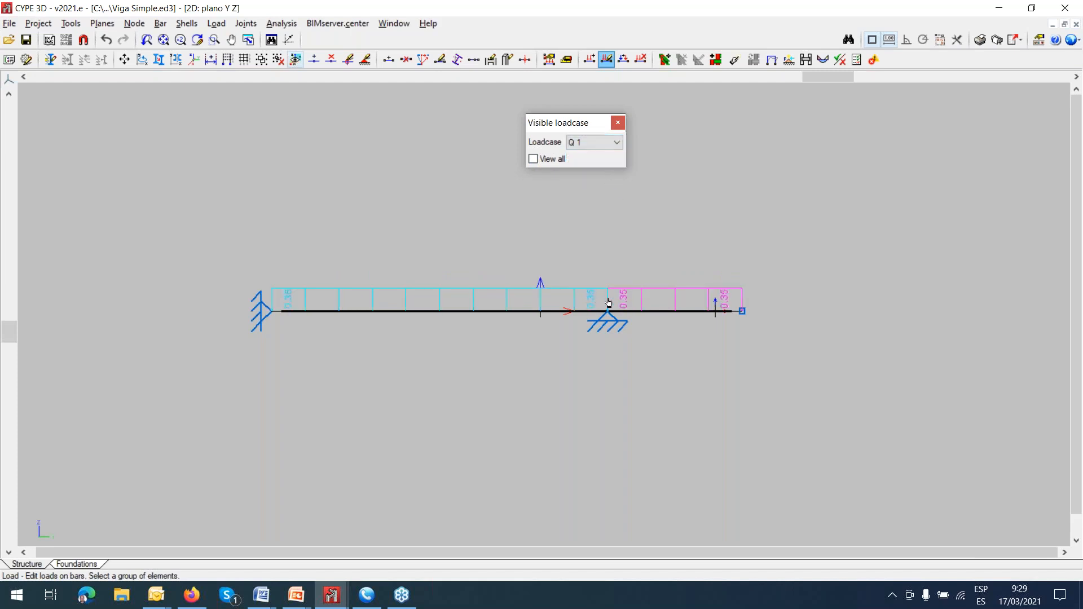
Examine the Q 1 load on the span between the supports, comparing its global and local axis directions, and close its description.
left_click(568, 295)
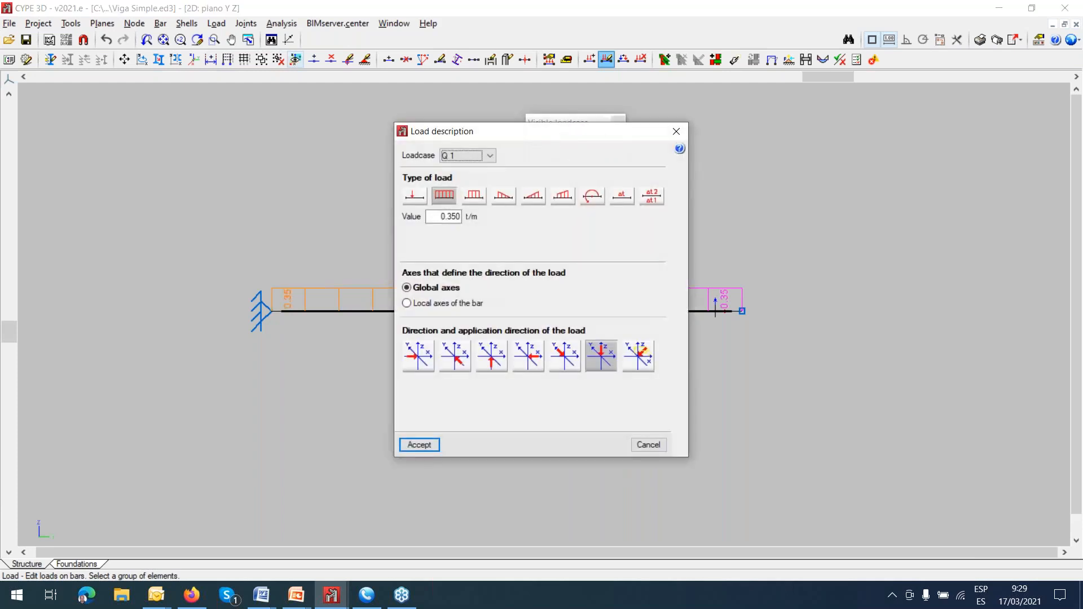
left_click_drag(547, 135, 742, 132)
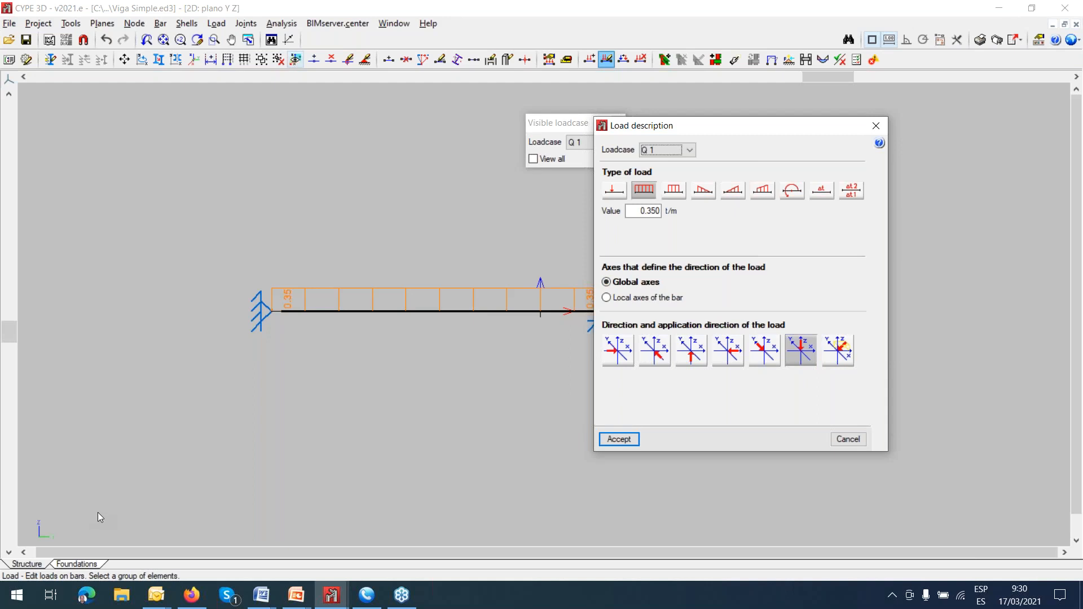
left_click(619, 298)
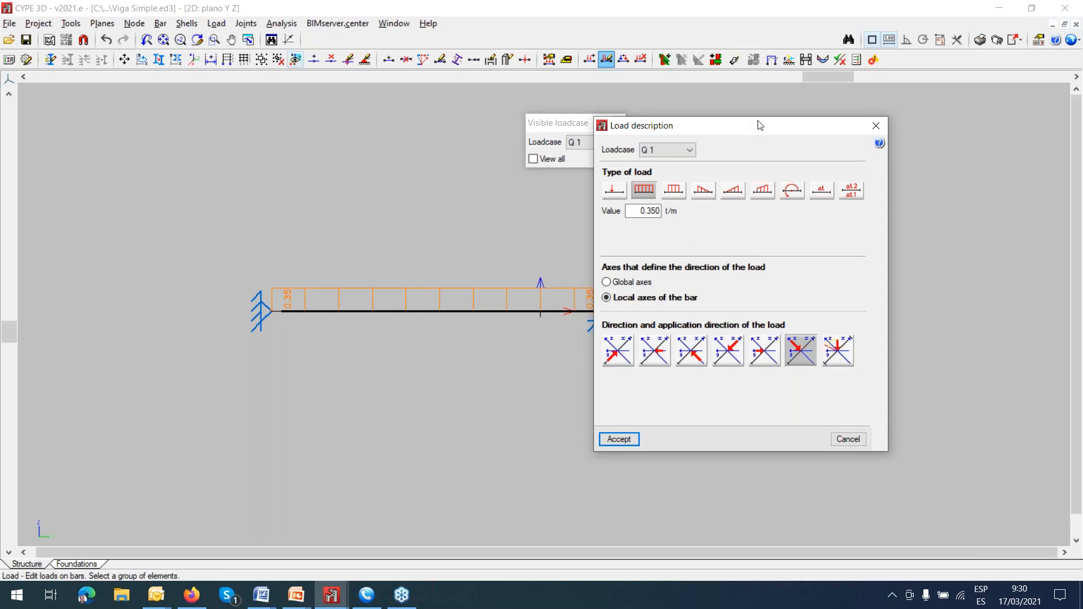
left_click_drag(696, 132, 204, 119)
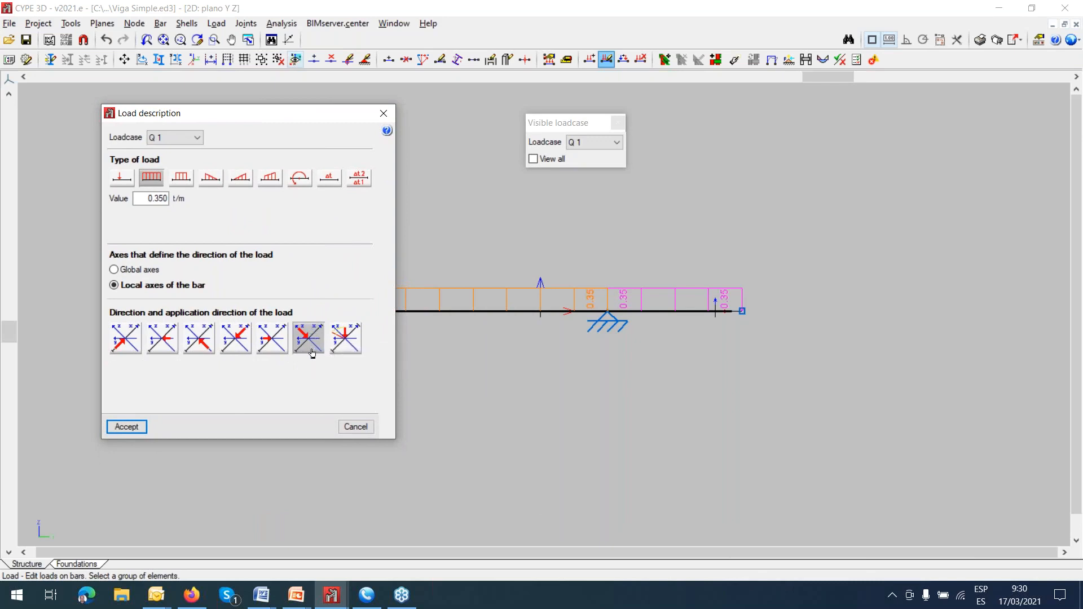
left_click(138, 272)
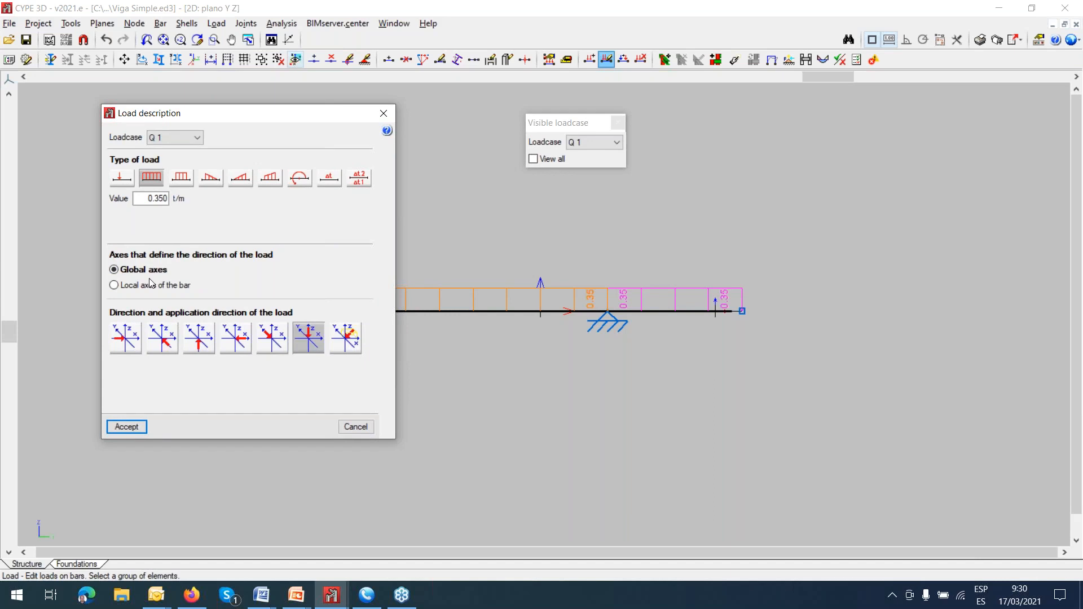
left_click(383, 113)
Open the U.L.S. checks report at the worst point for the bar between the two supports.
left_click(291, 27)
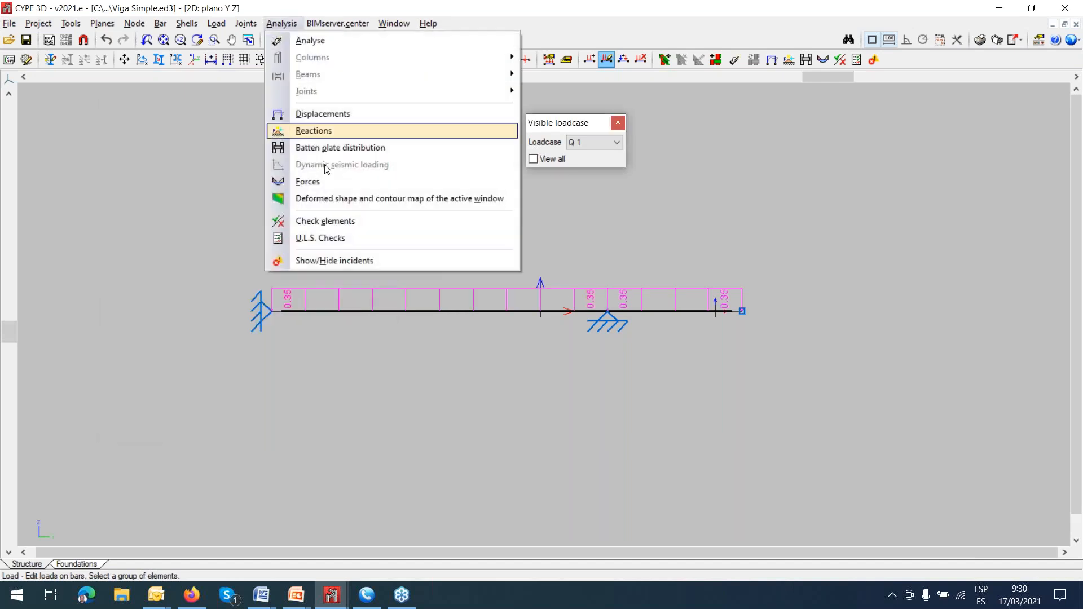
left_click(324, 238)
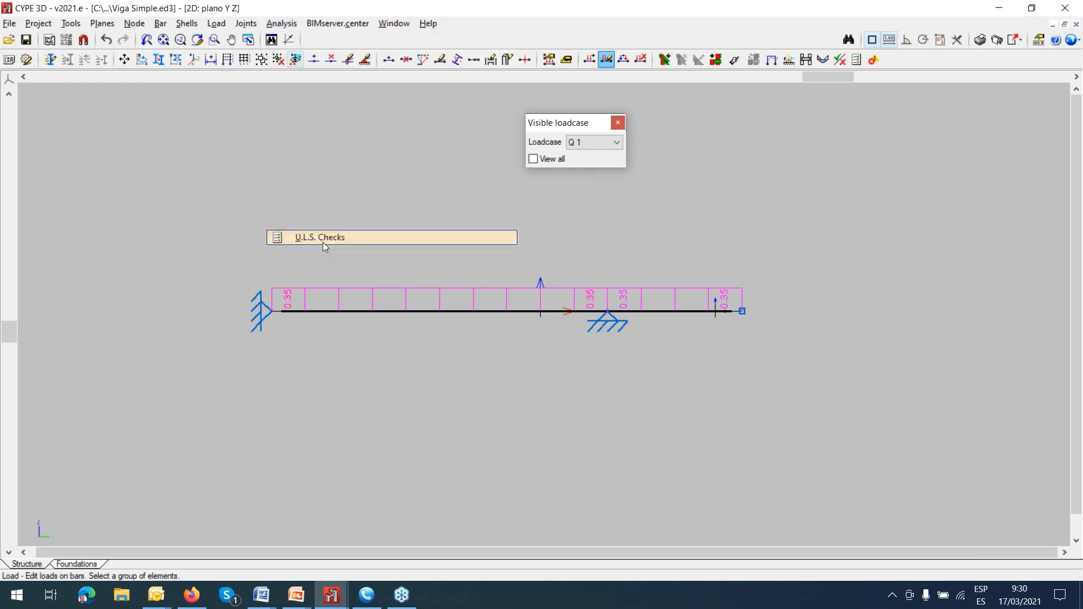
left_click(406, 312)
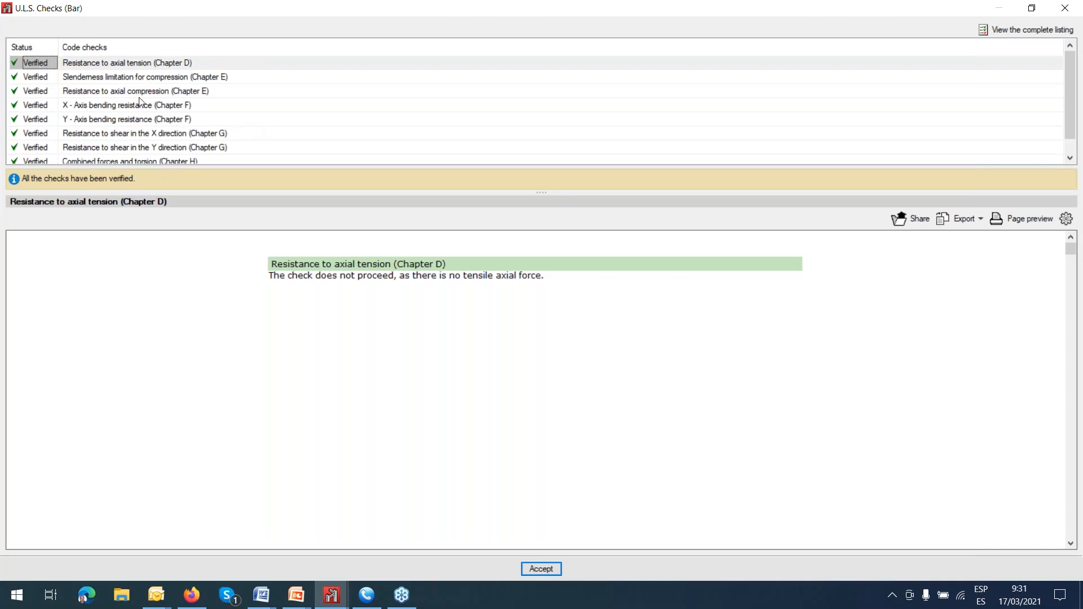
Examine the individual code checks for the bar, from slenderness limitation for compression through combined forces and torsion.
left_click(134, 81)
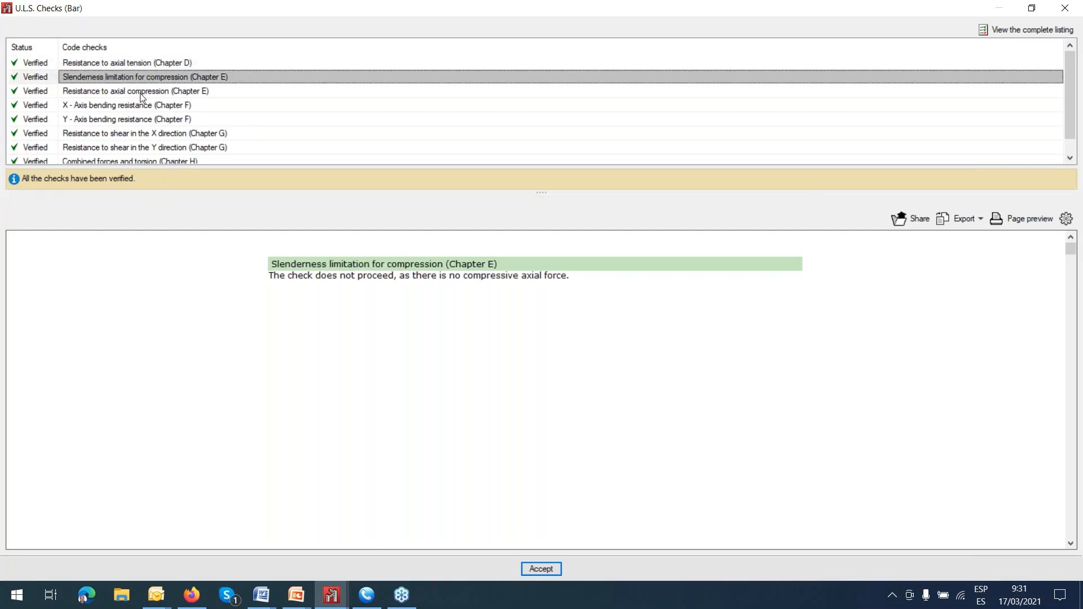
left_click(141, 93)
left_click(146, 107)
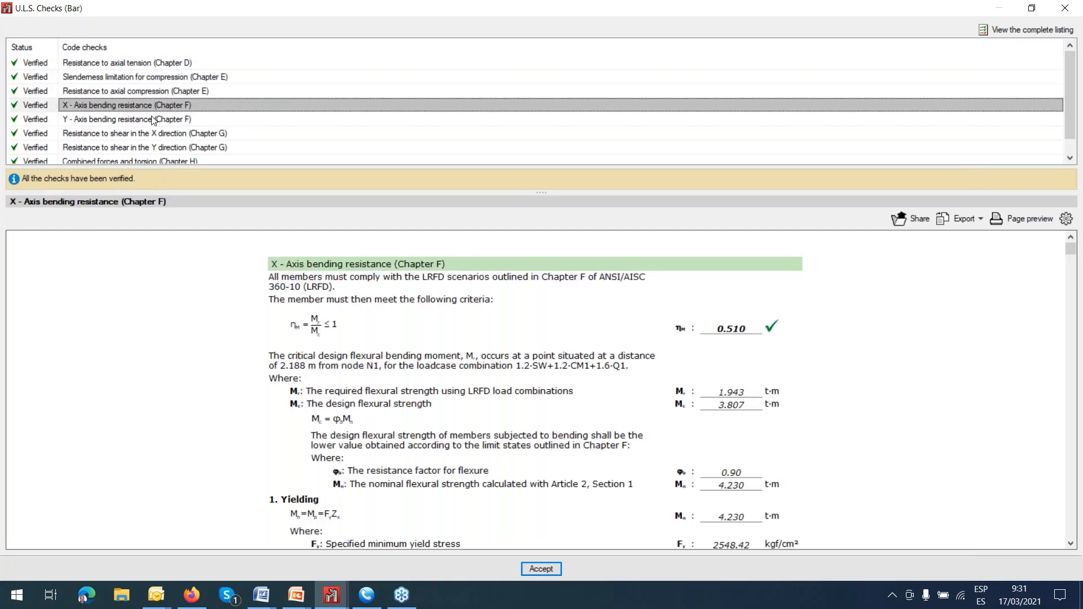
left_click(154, 120)
left_click(160, 137)
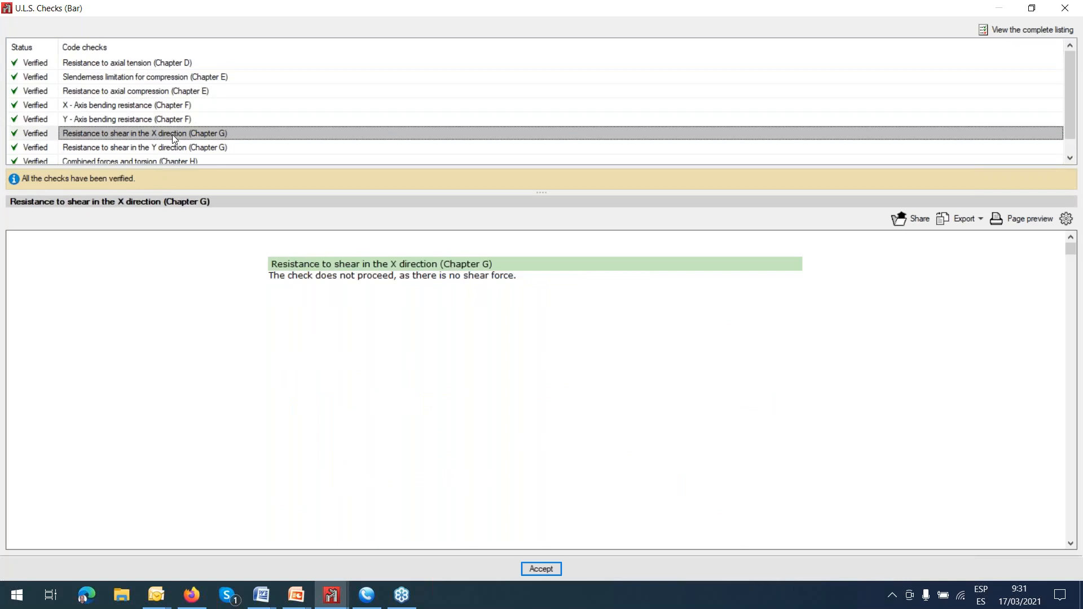
scroll(174, 139, "down", 1)
left_click(174, 138)
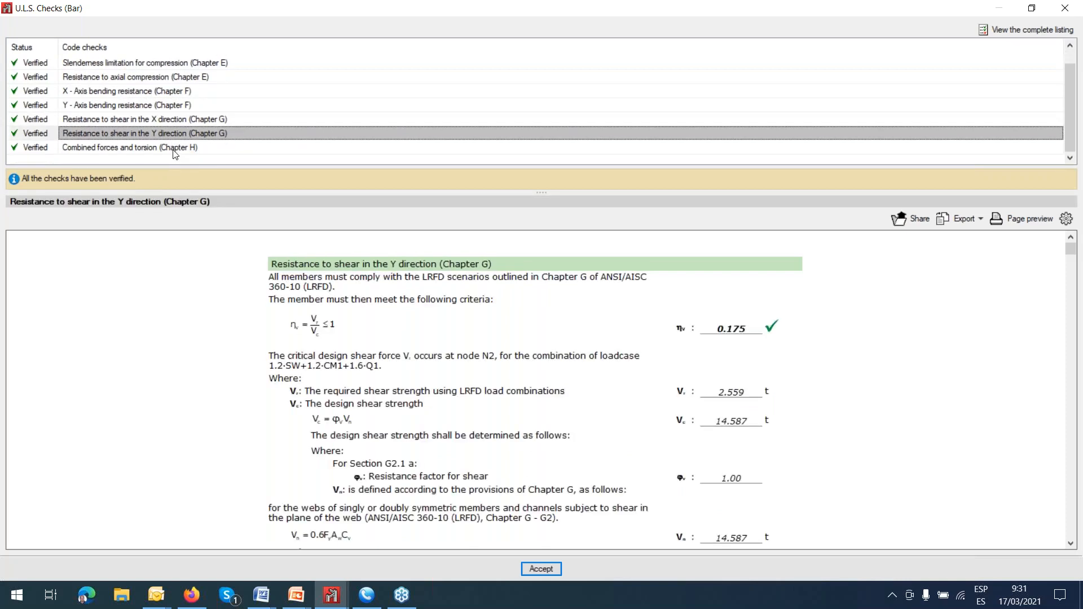
left_click(175, 151)
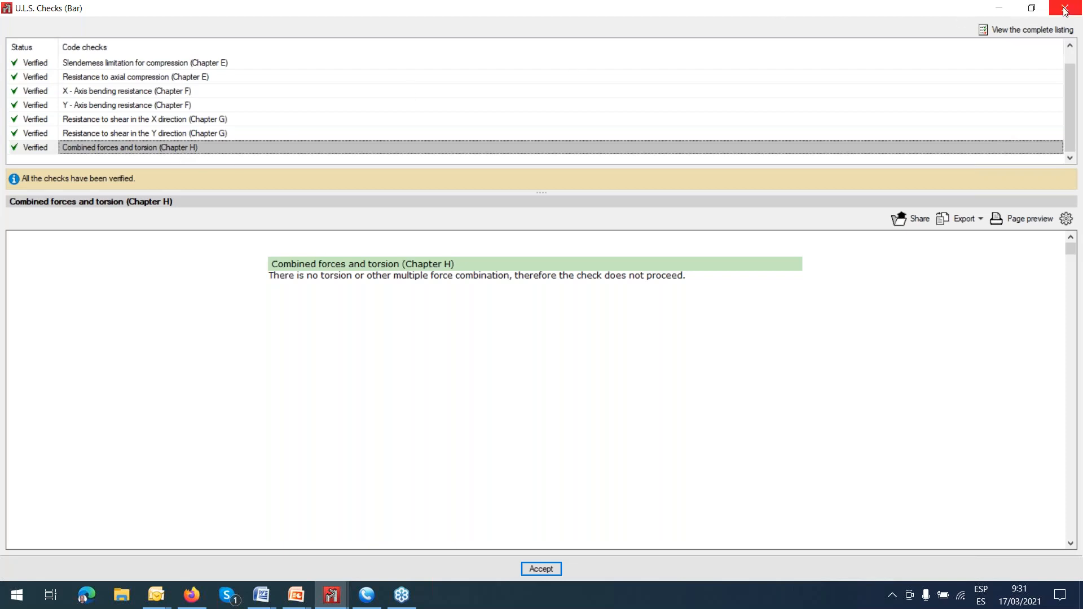
Read through the first page of the bar's complete U.L.S. checks listing, and close both the listing and the checks report.
left_click(988, 34)
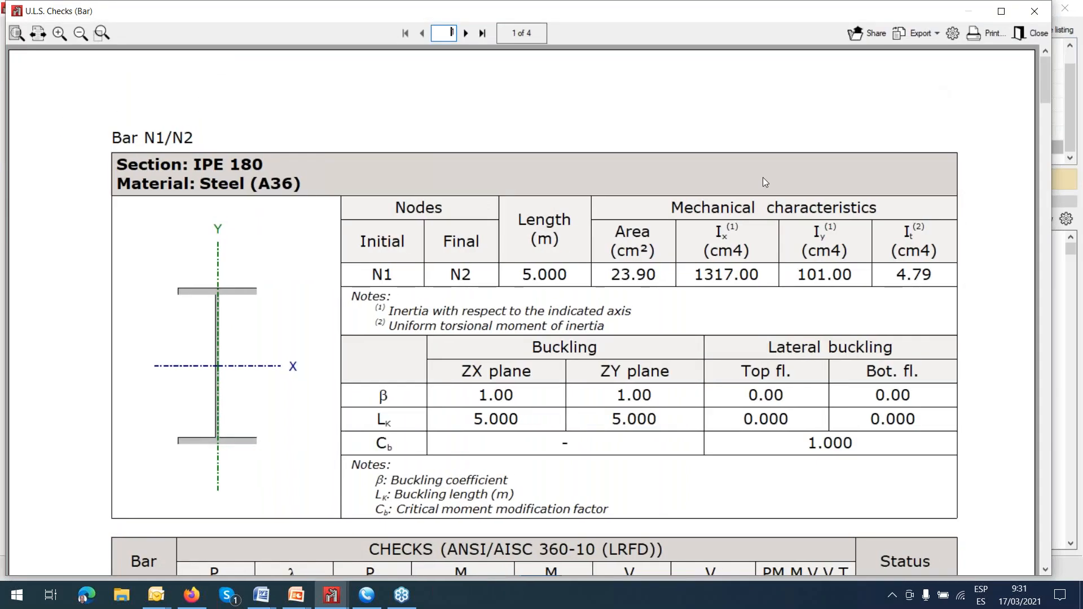
scroll(763, 179, "down", 4)
scroll(764, 181, "down", 6)
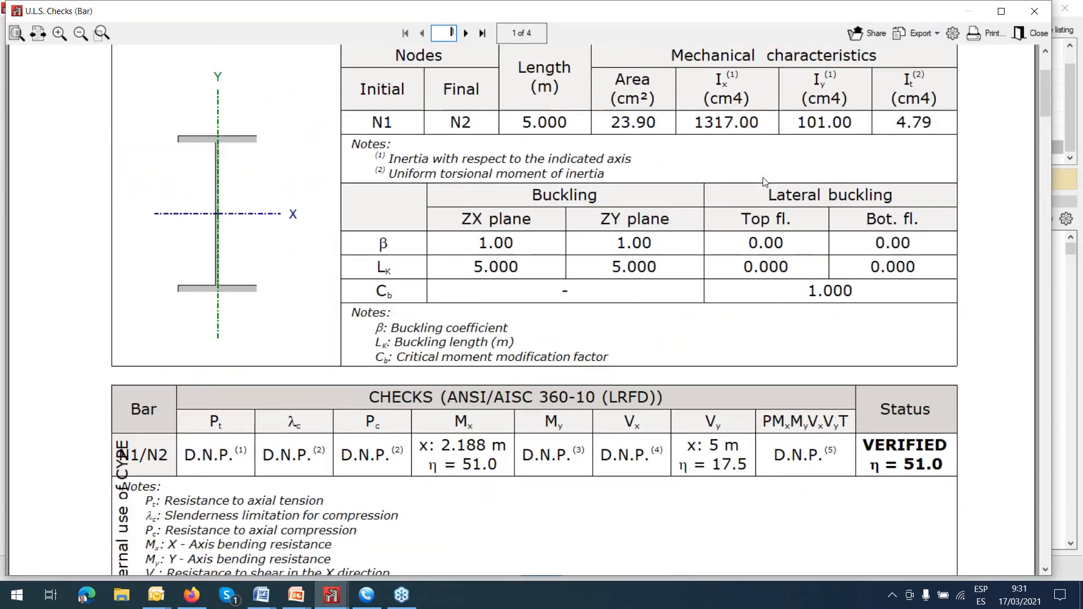
scroll(765, 182, "down", 5)
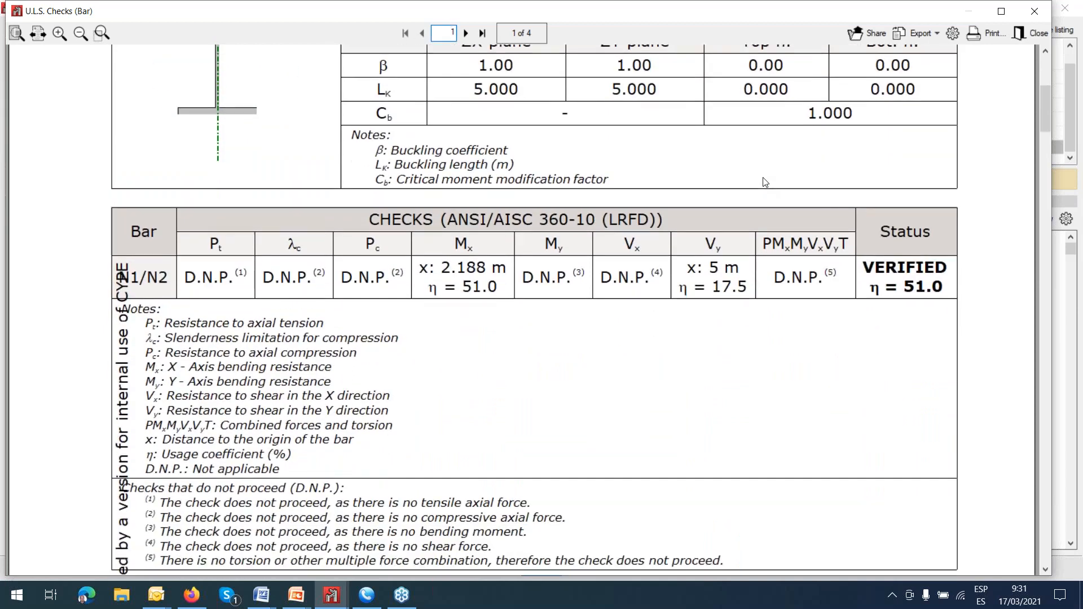
scroll(764, 182, "down", 12)
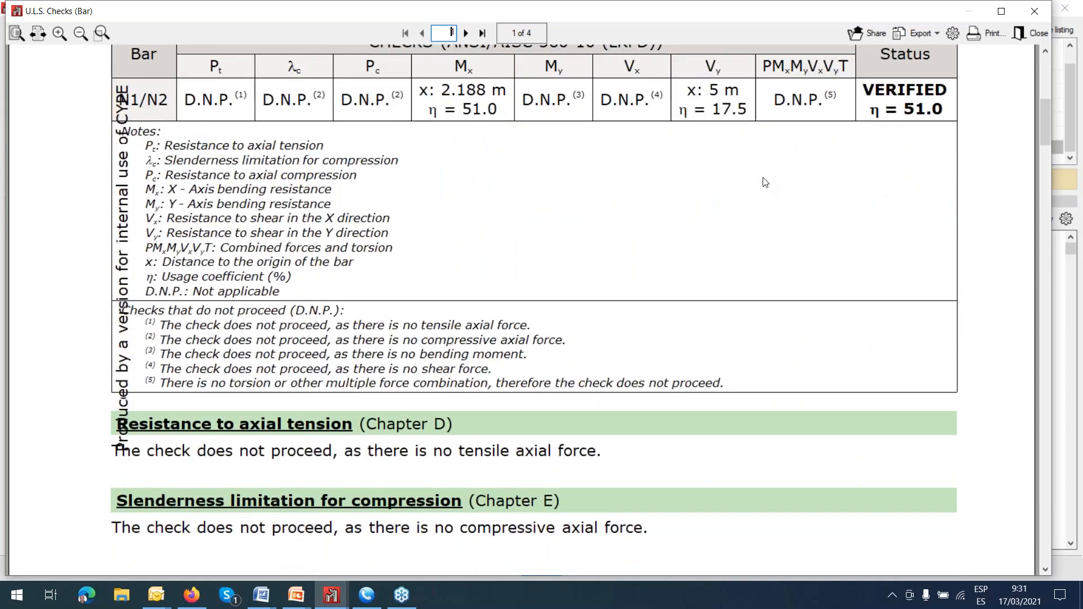
scroll(763, 198, "down", 4)
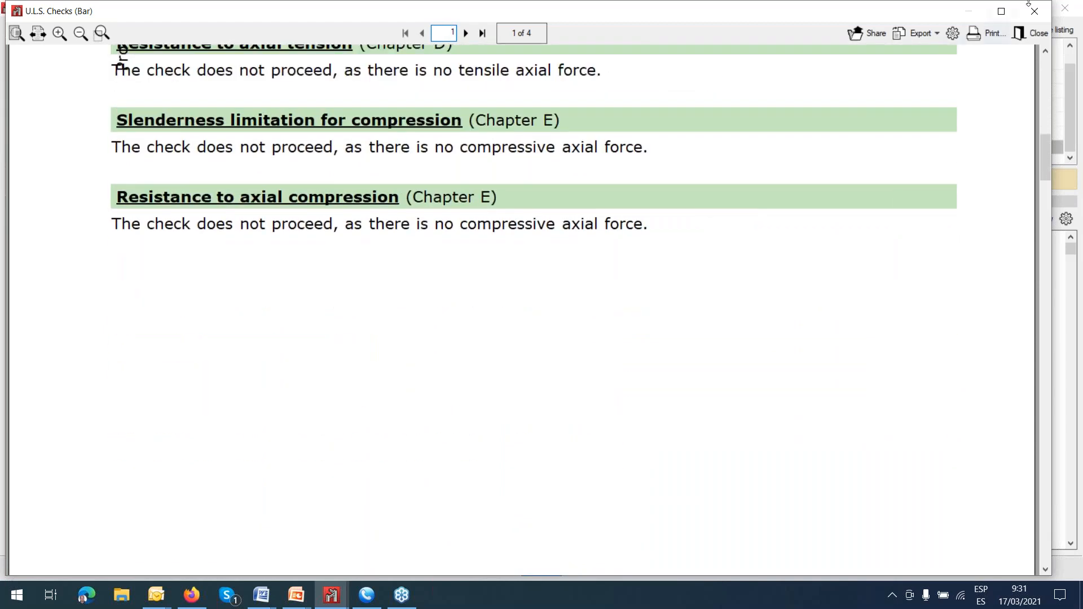
left_click(1036, 12)
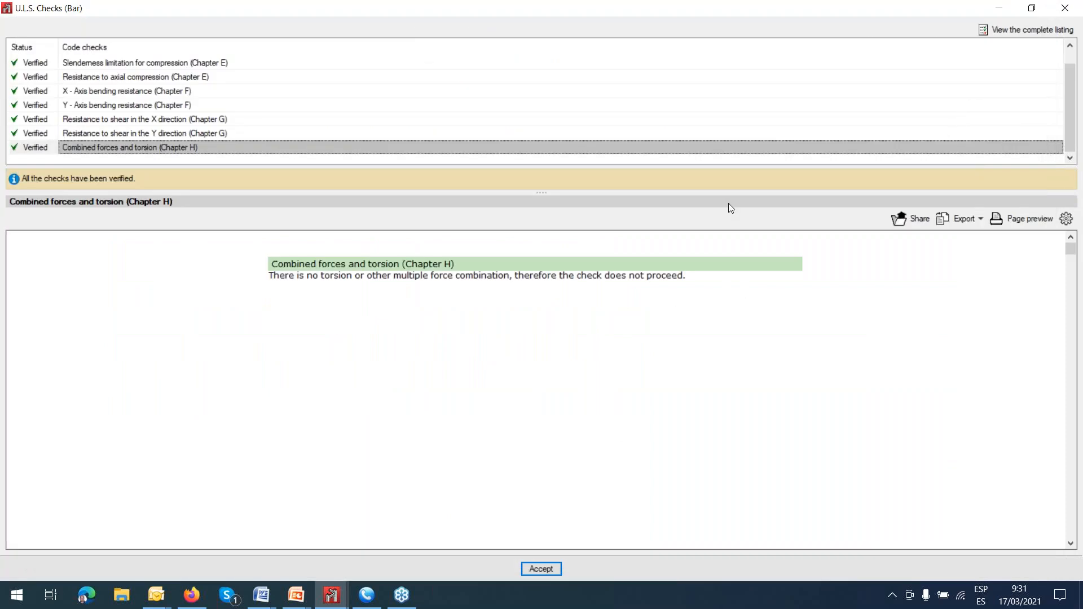
left_click(1065, 7)
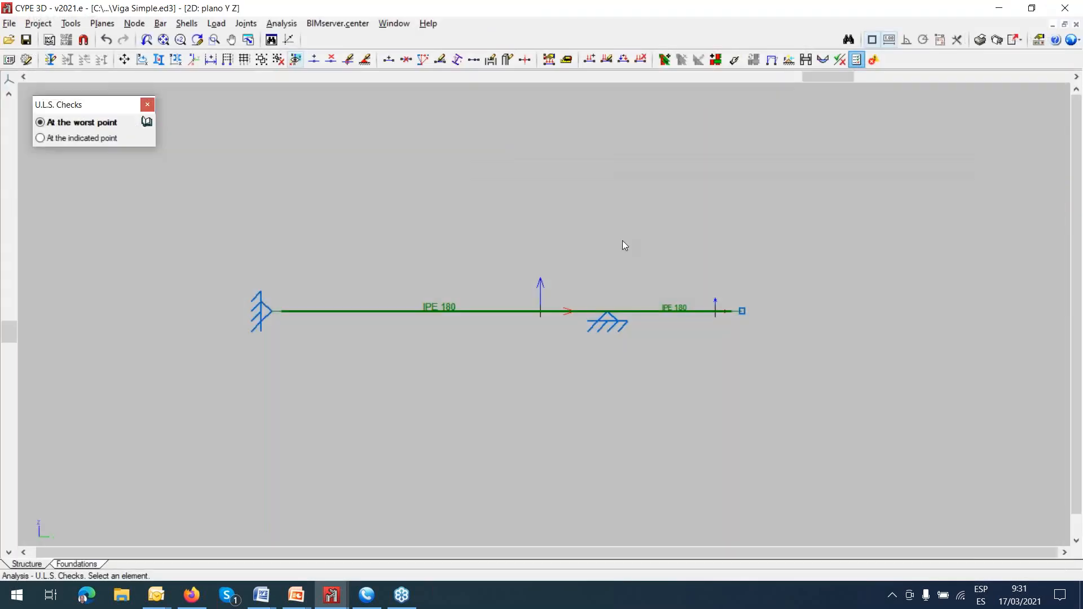
Open the deformed shape of the active window, show the structure with it, and set the displacement scale factor to 500.
left_click(282, 24)
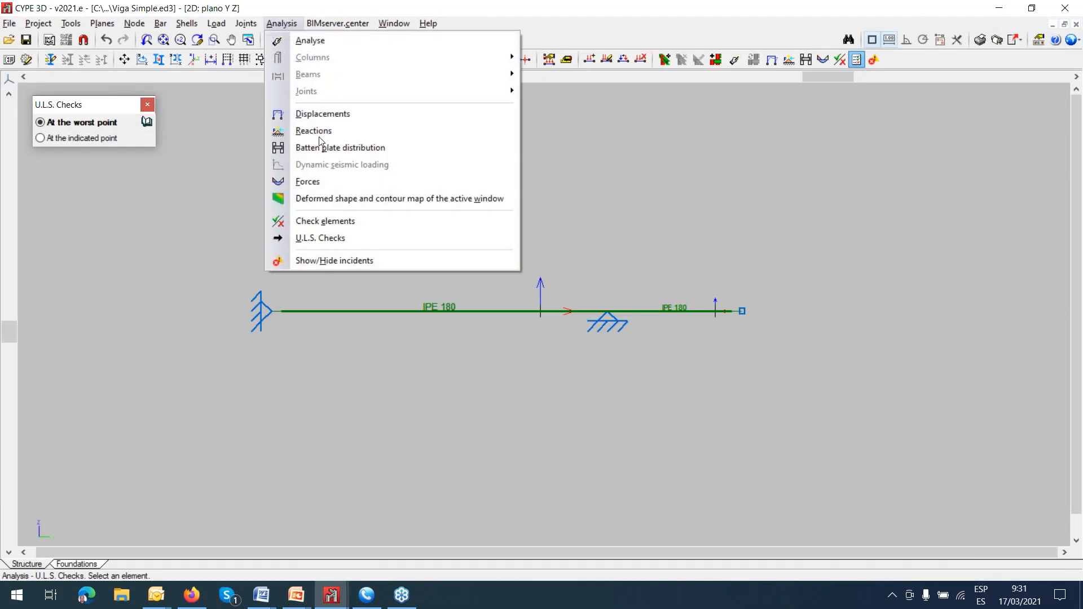
left_click(331, 200)
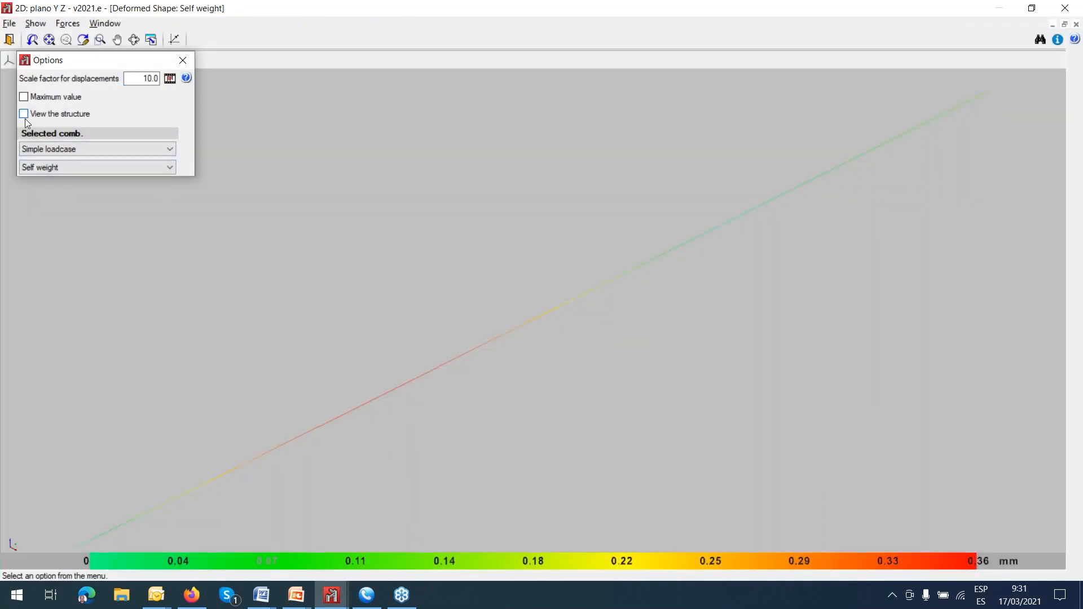
left_click(23, 113)
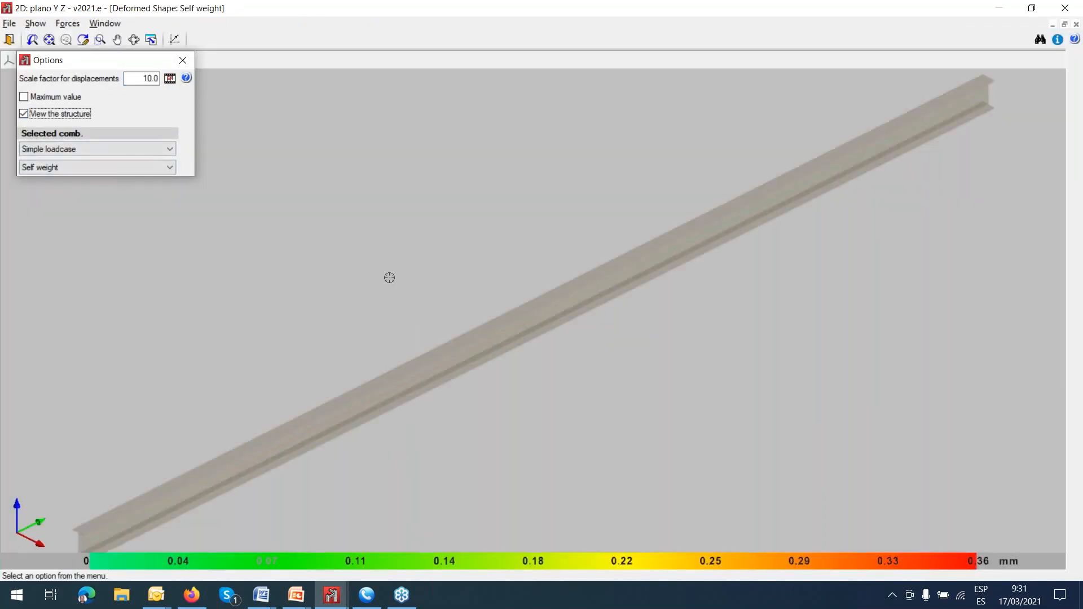
scroll(389, 278, "down", 2)
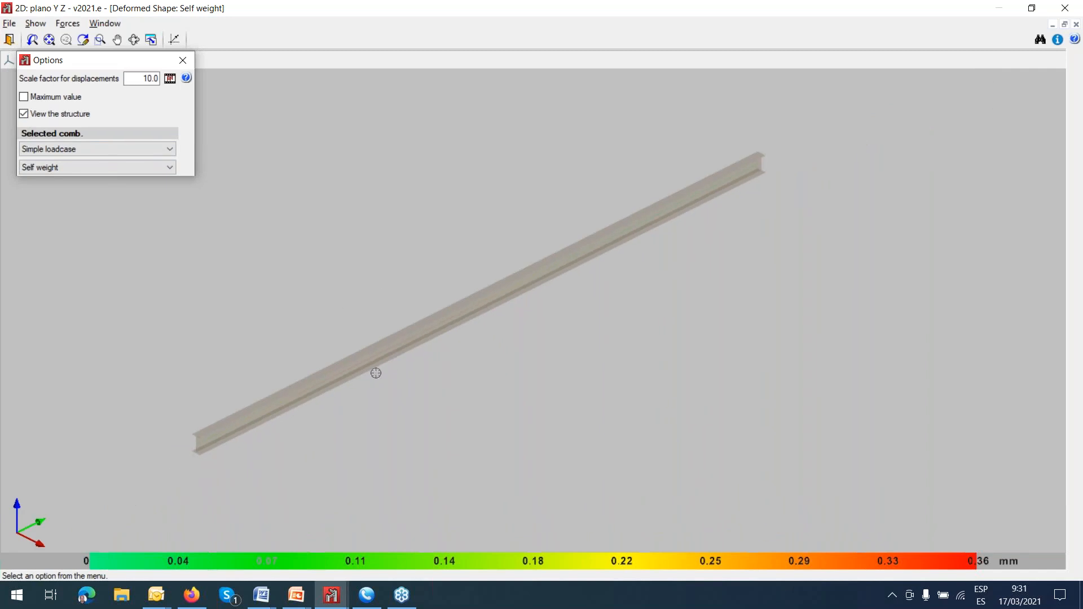
left_click(141, 75)
type("500")
key("Tab")
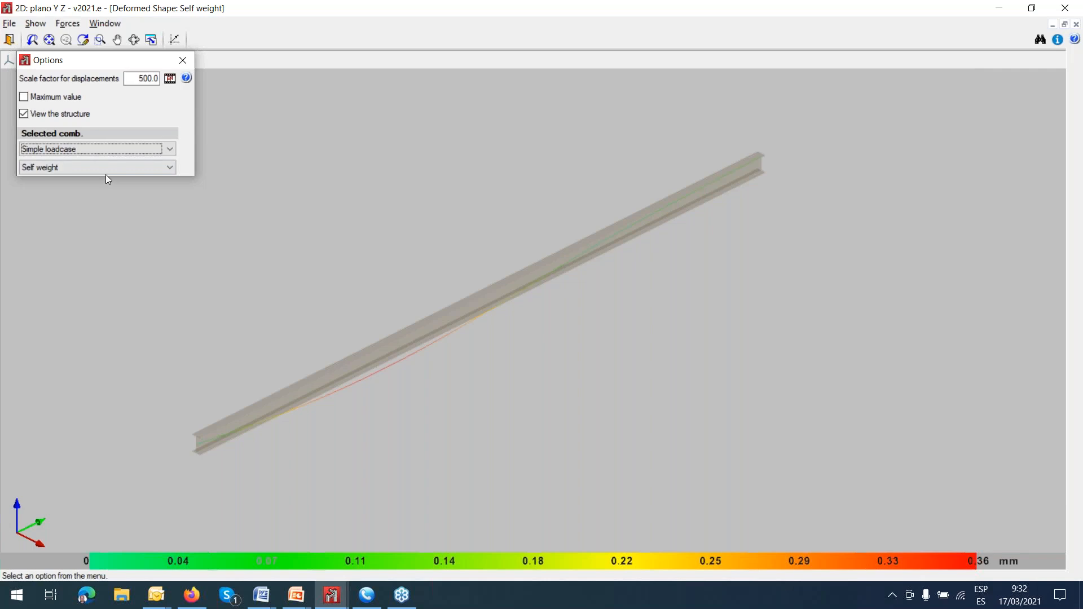
Display the beam's deformed shape for the simple loadcase CM 1, followed by Q 1.
left_click(163, 151)
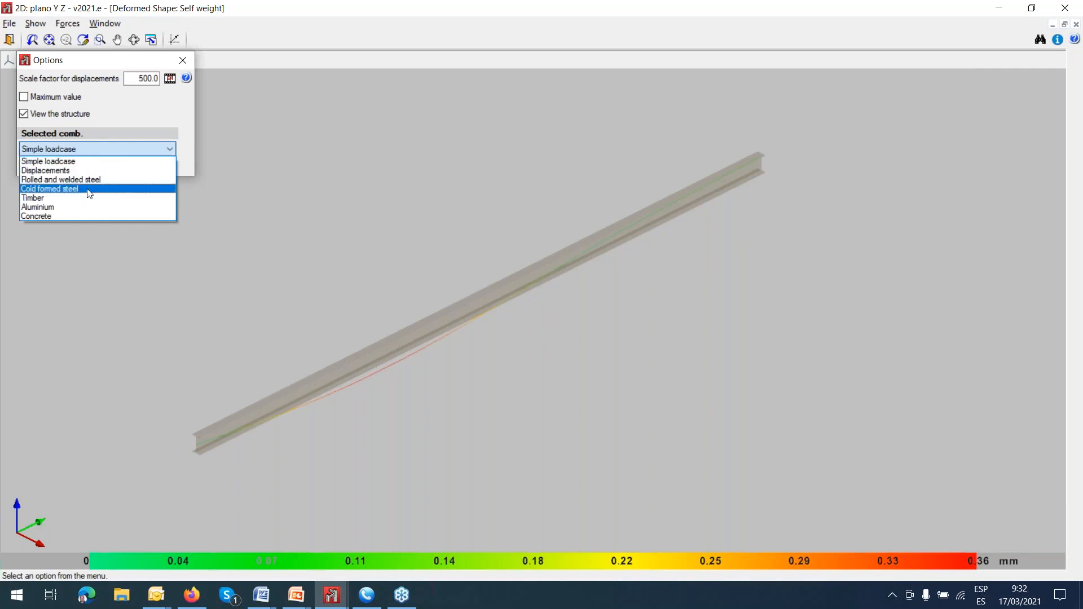
left_click(124, 147)
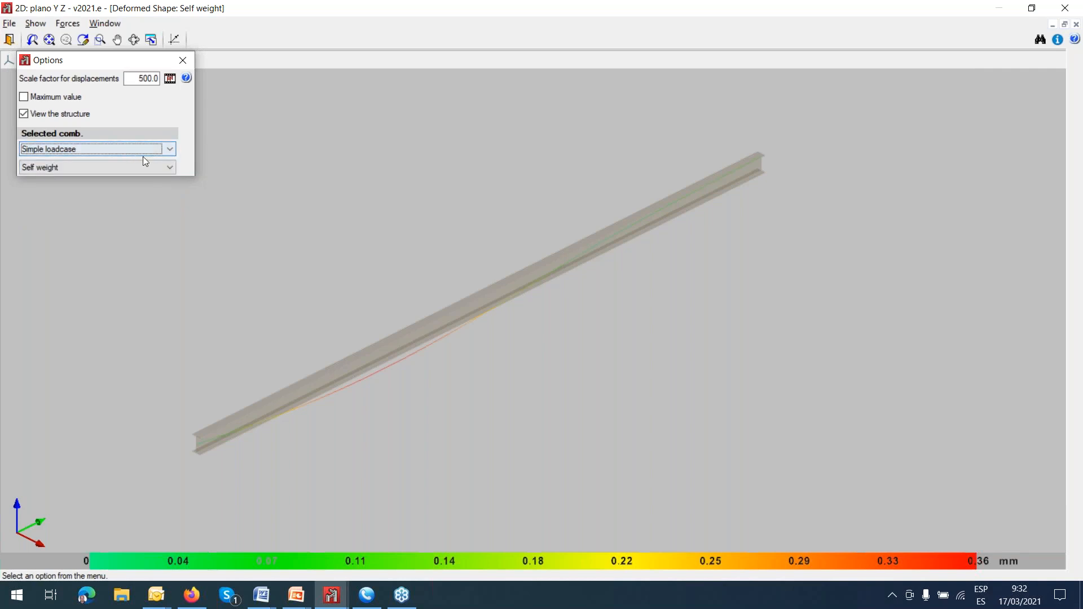
left_click(162, 168)
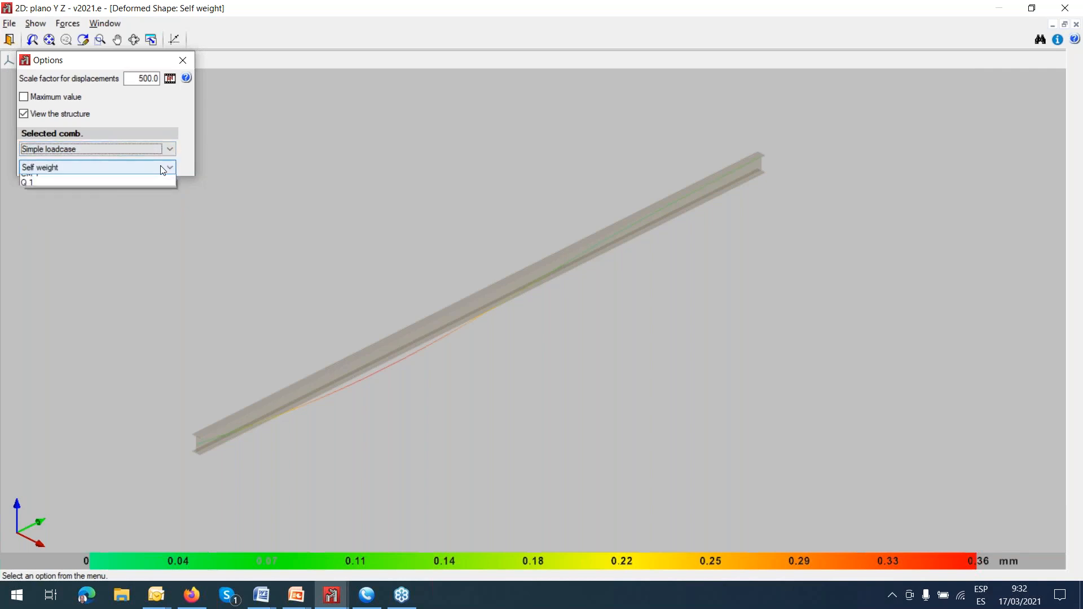
left_click(150, 188)
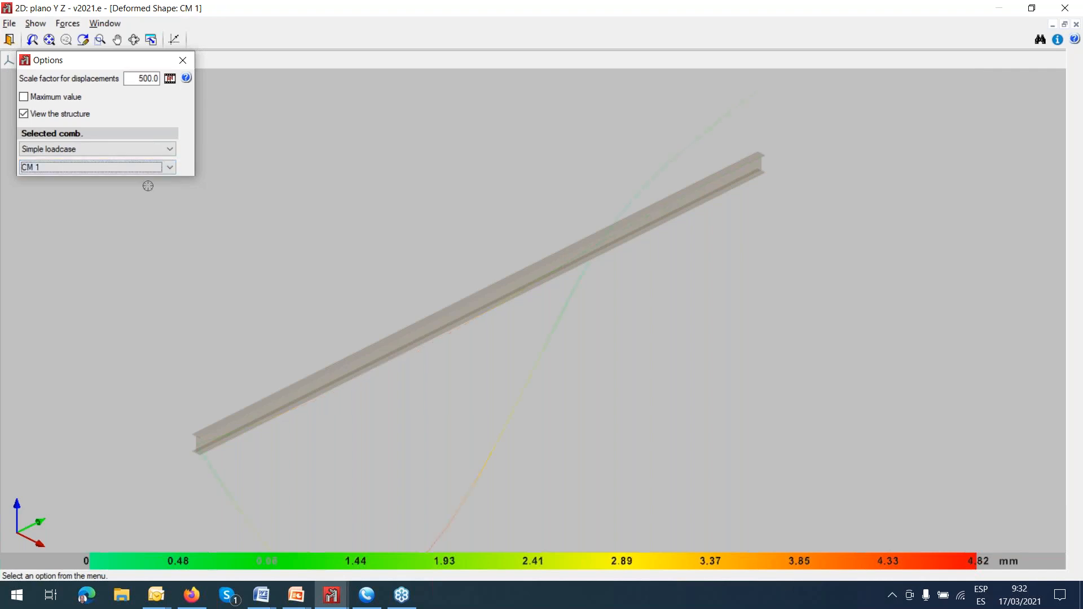
left_click(172, 168)
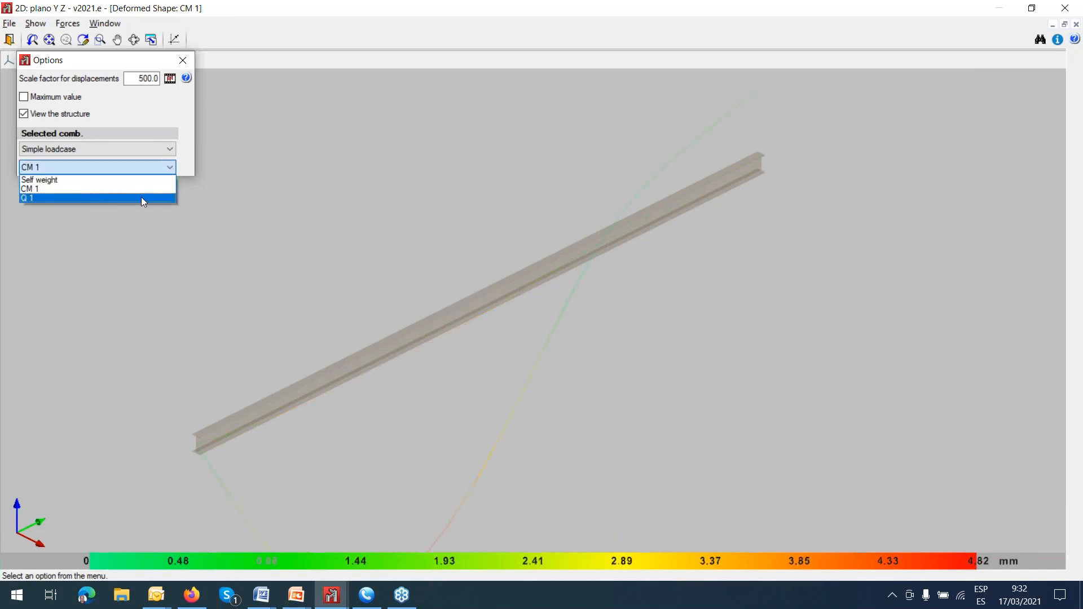
left_click(143, 200)
scroll(413, 281, "down", 2)
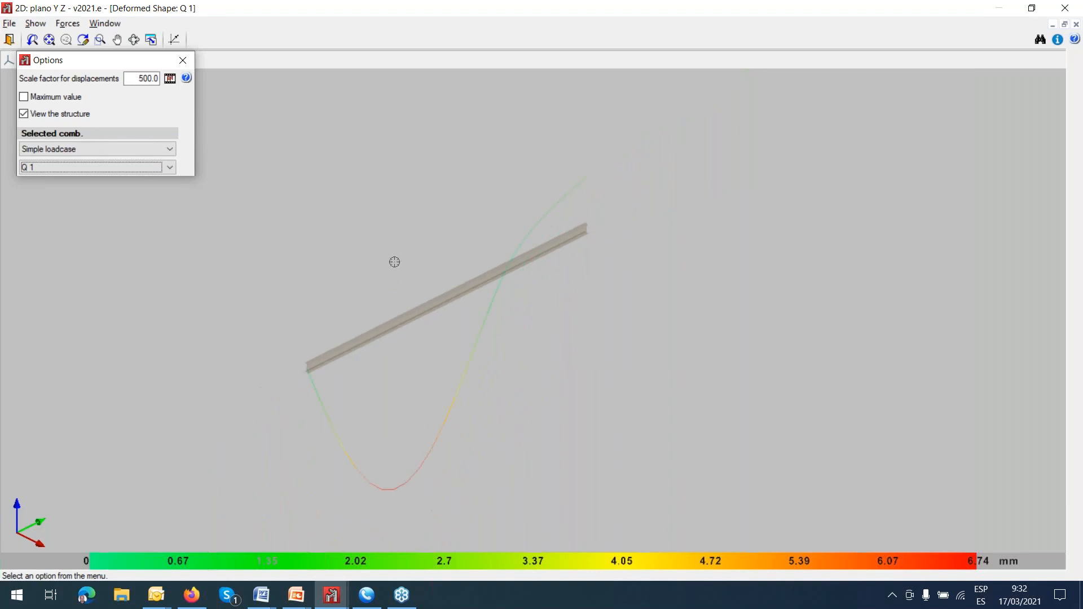
Play the animation of the Q 1 deformed shape, examine the beam's movement, and close the animation.
left_click(169, 78)
scroll(445, 289, "up", 3)
scroll(445, 289, "down", 4)
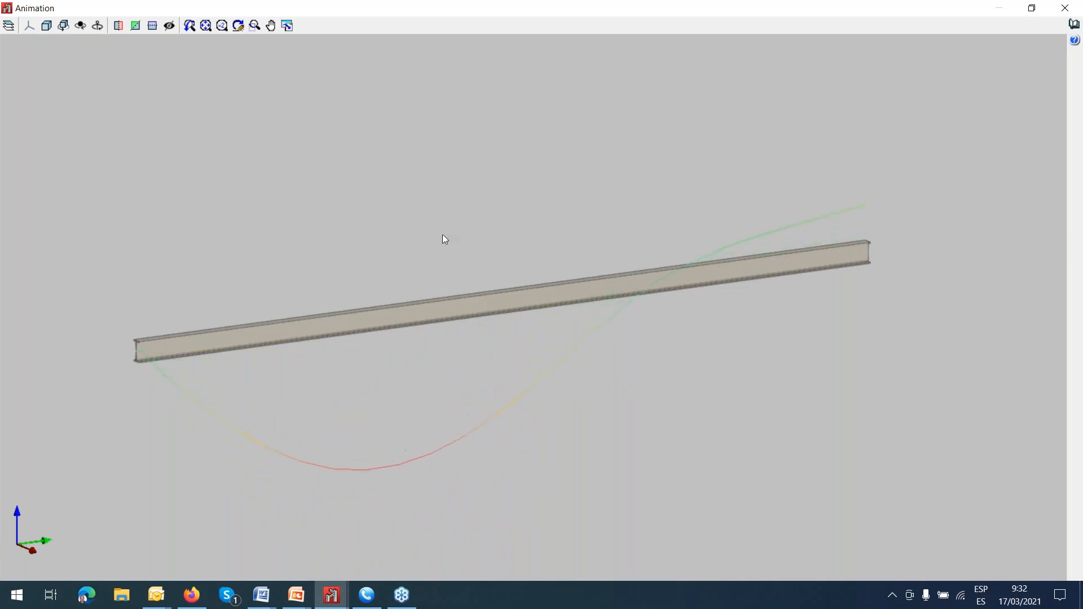
left_click(1064, 8)
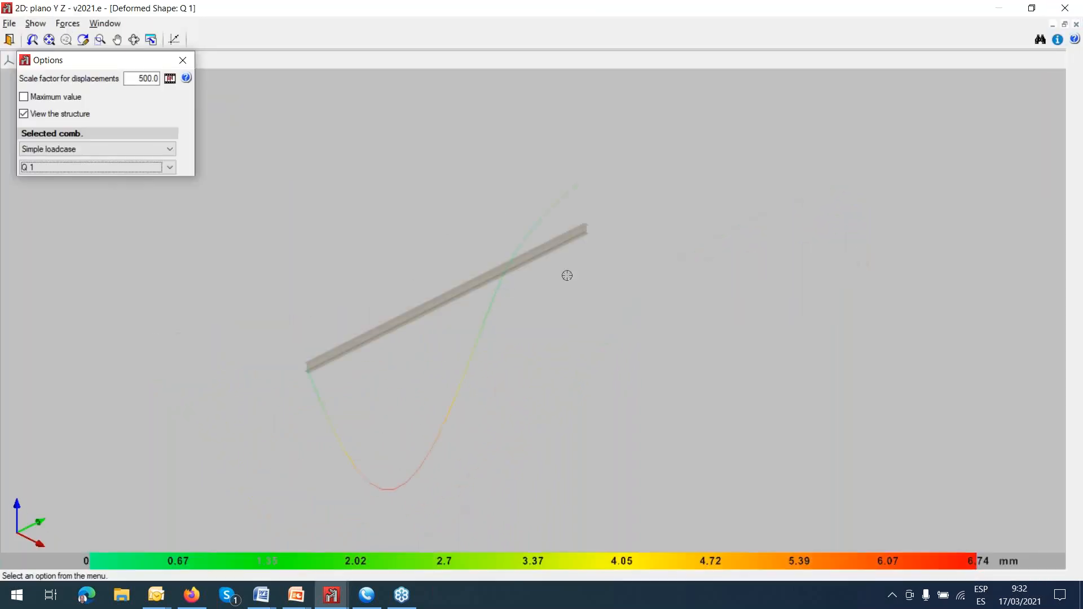
Switch the deformed shape to the Displacements combinations and display SW+CM1+Q1.
left_click(168, 155)
left_click(148, 170)
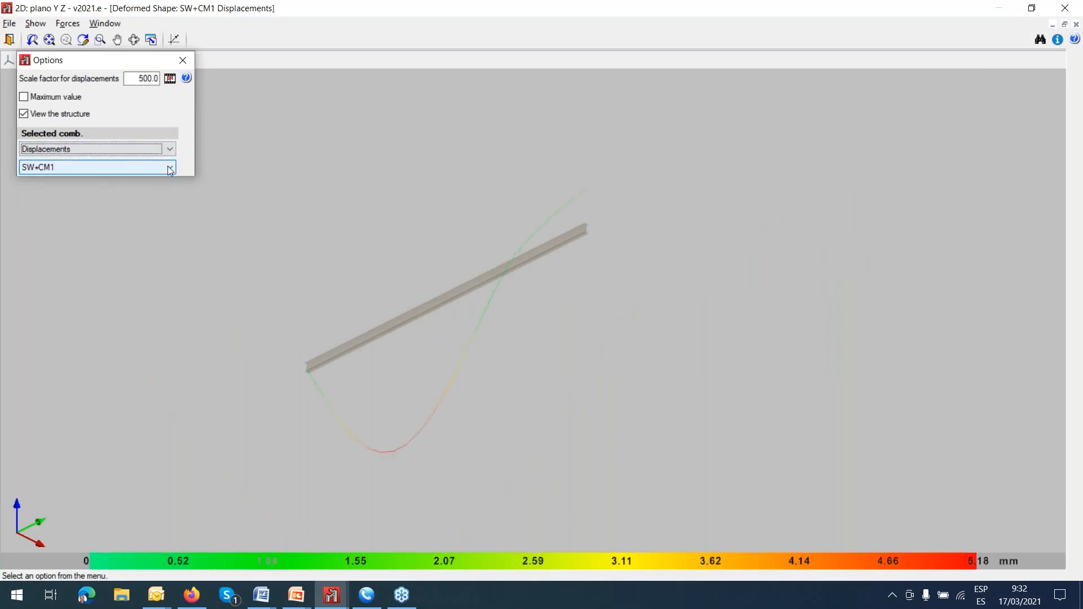
left_click(168, 166)
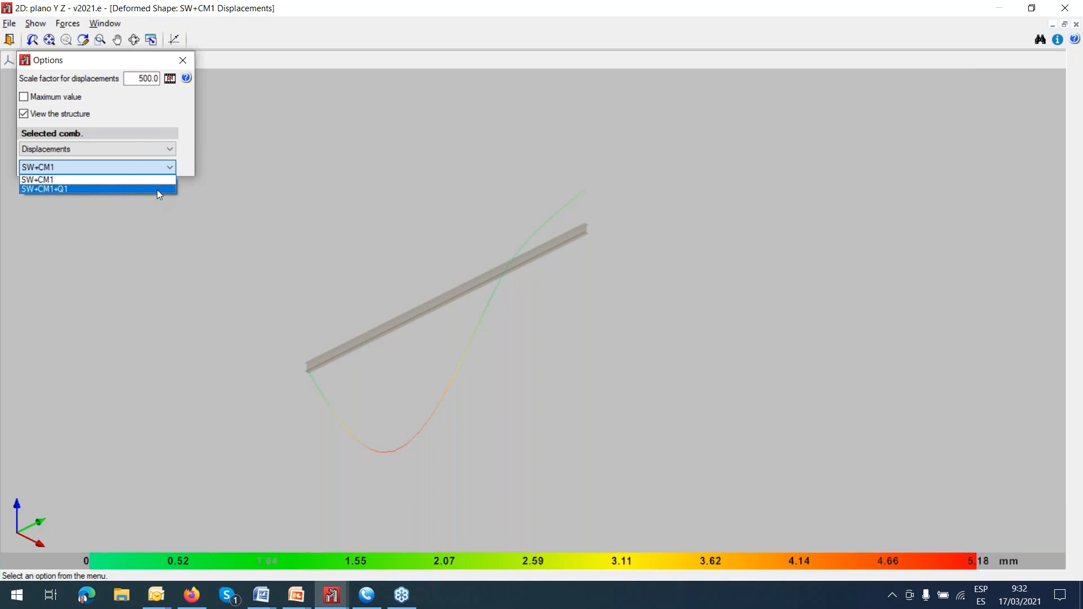
left_click(157, 190)
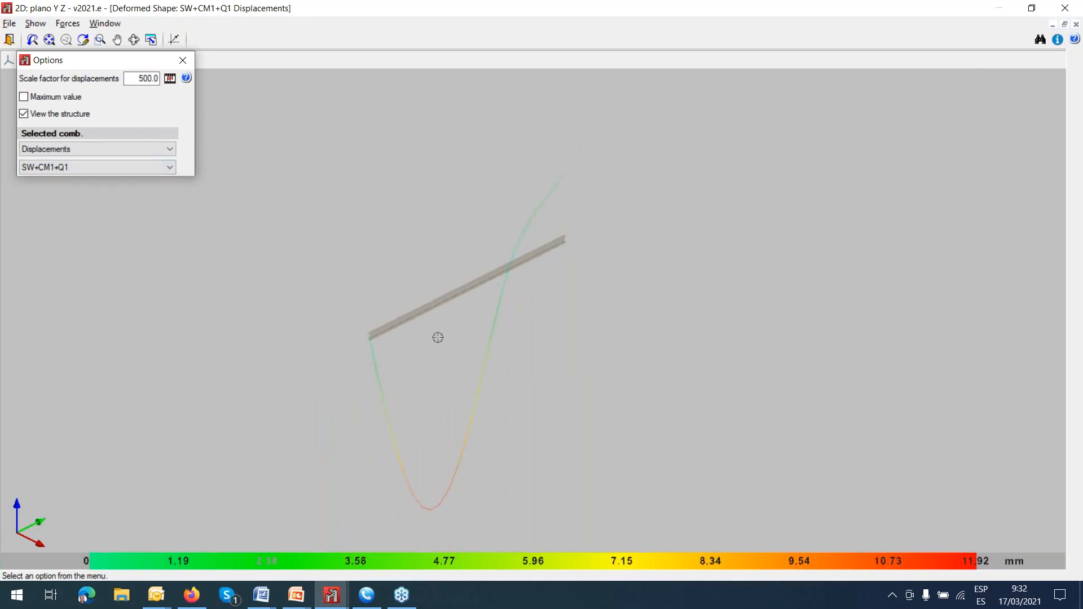
View the animated deformed shape for SW+CM1+Q1, and leave the deformed shape view to return to the beam model.
left_click(170, 78)
scroll(490, 290, "up", 5)
scroll(468, 288, "down", 3)
scroll(709, 348, "down", 1)
middle_click_drag(706, 329, 715, 247)
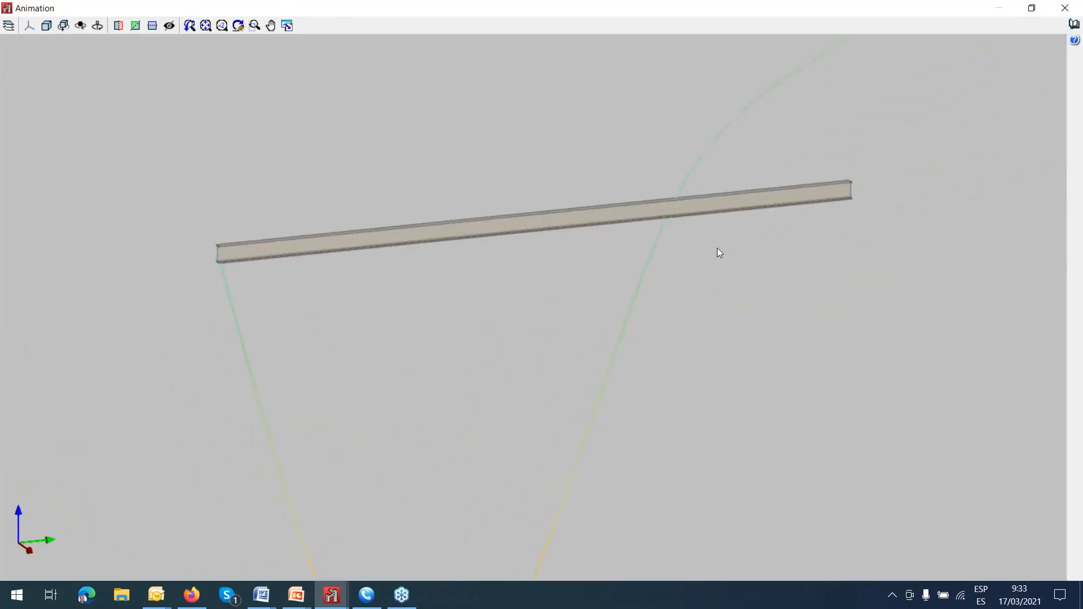
left_click(1065, 8)
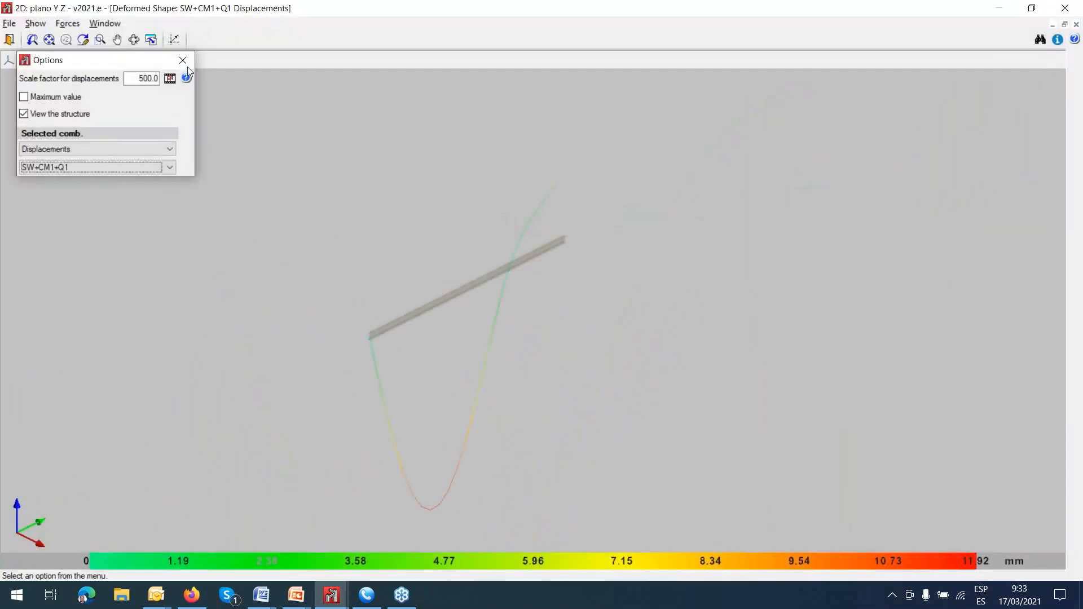
left_click(179, 64)
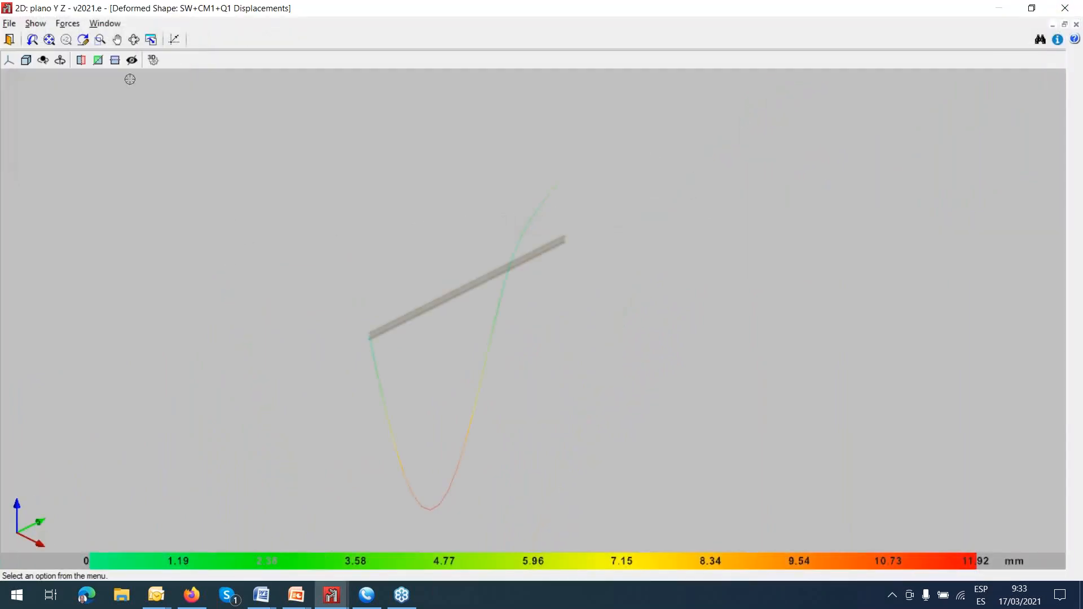
left_click(10, 39)
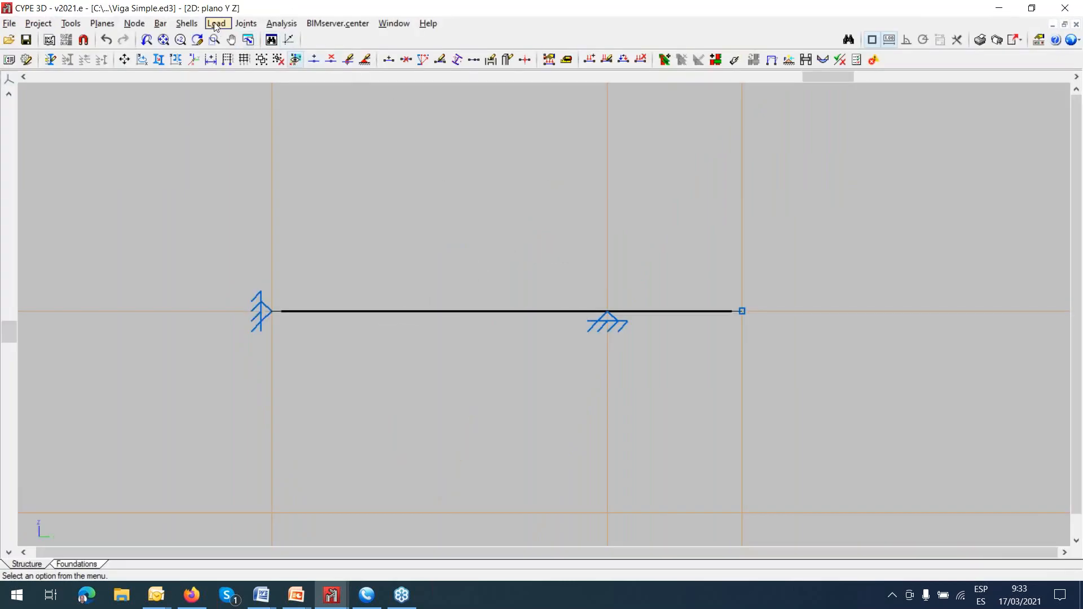
Open the lateral buckling settings for the bar between the two supports.
left_click(160, 23)
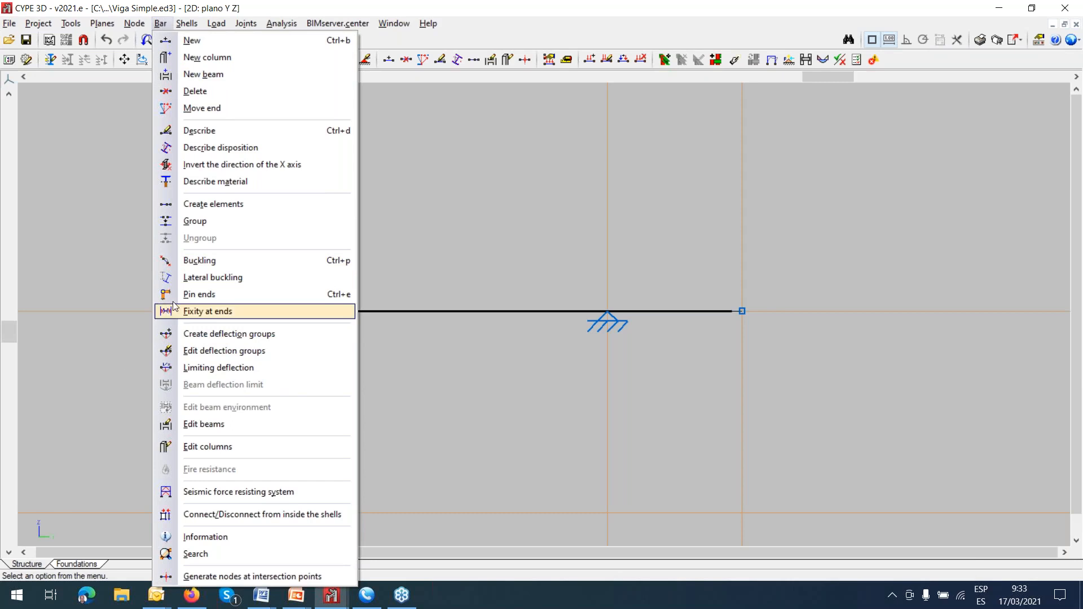
left_click(192, 278)
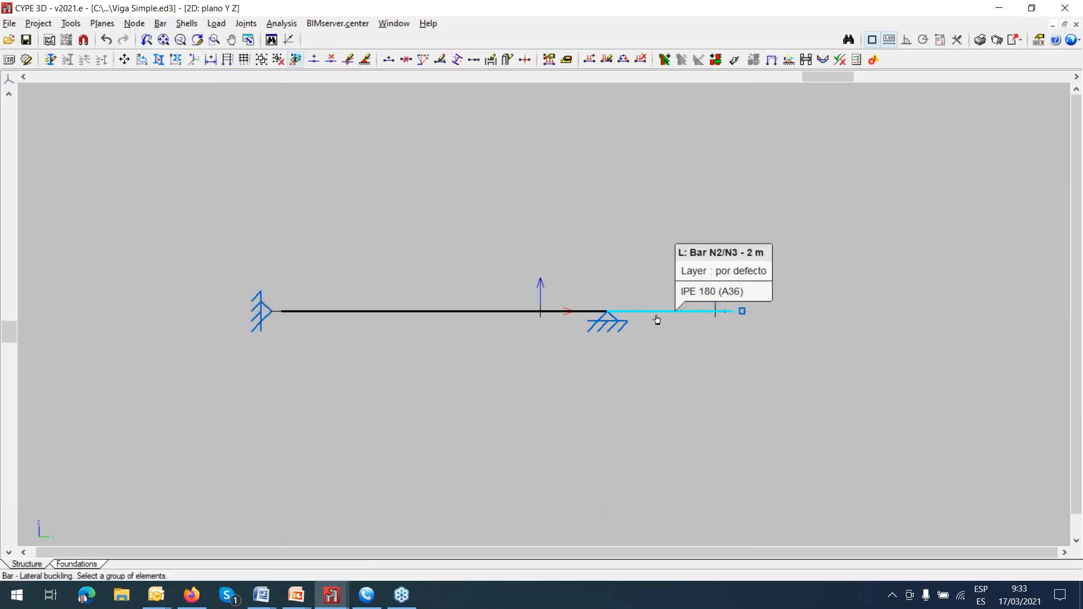
left_click(506, 322)
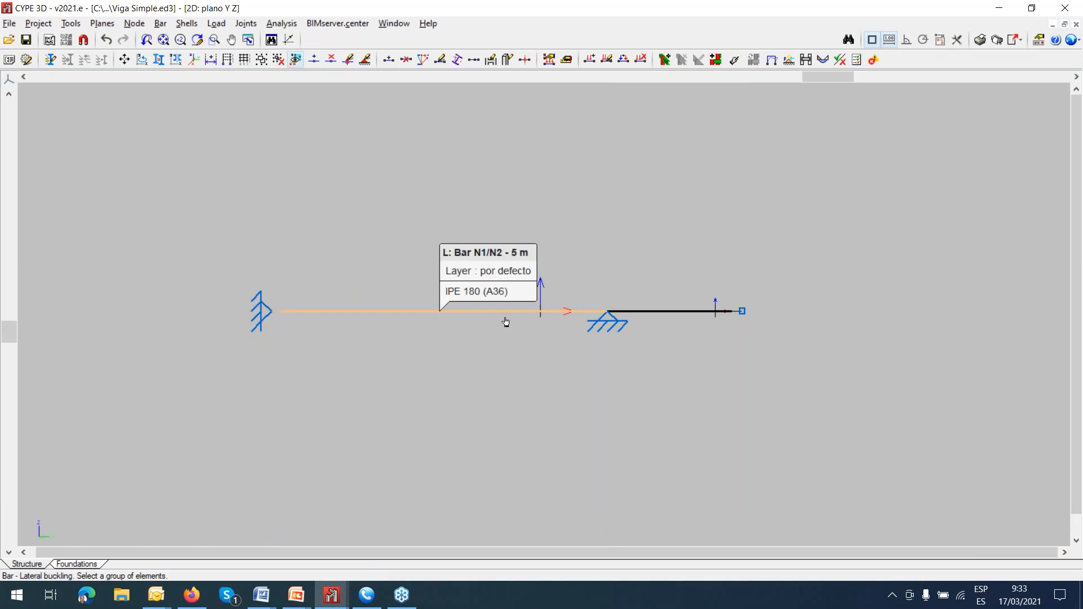
right_click(506, 322)
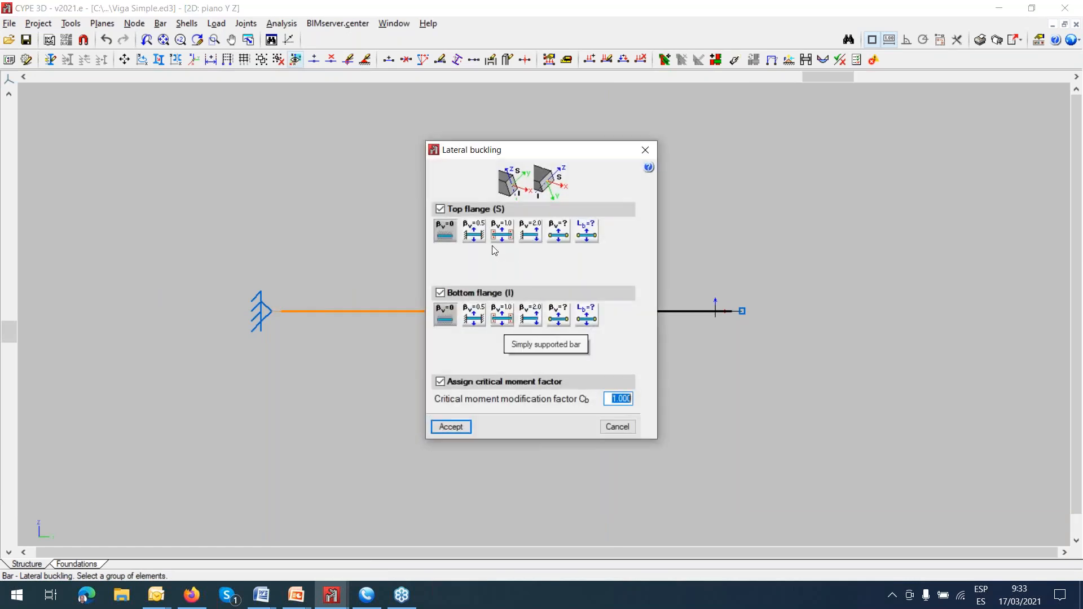
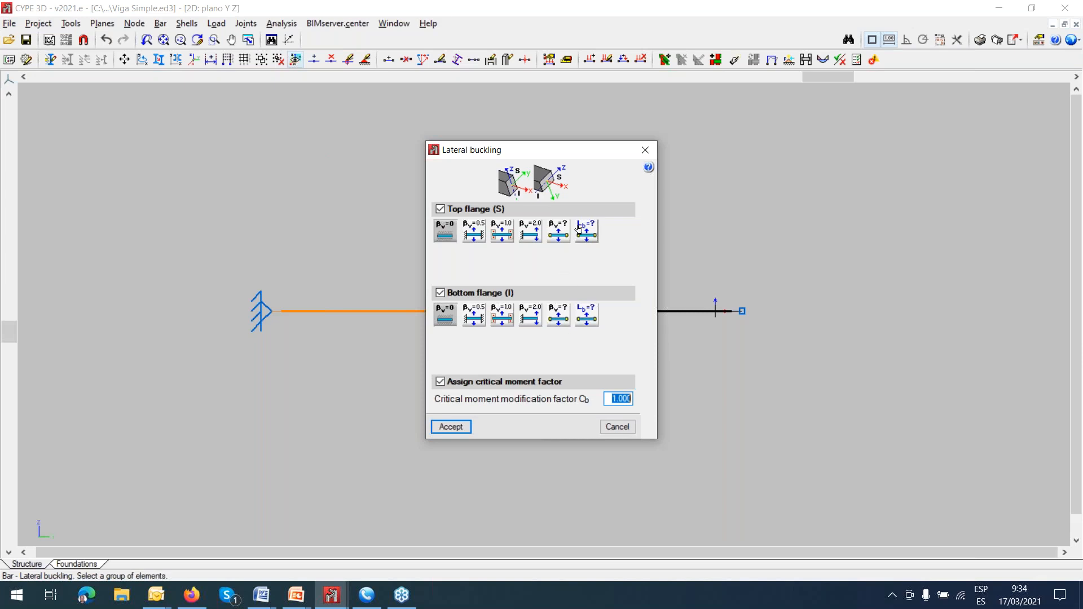
Try the bracing separation option for the top flange, restore its coefficient to βv=0, and close the lateral buckling settings without accepting.
left_click(584, 234)
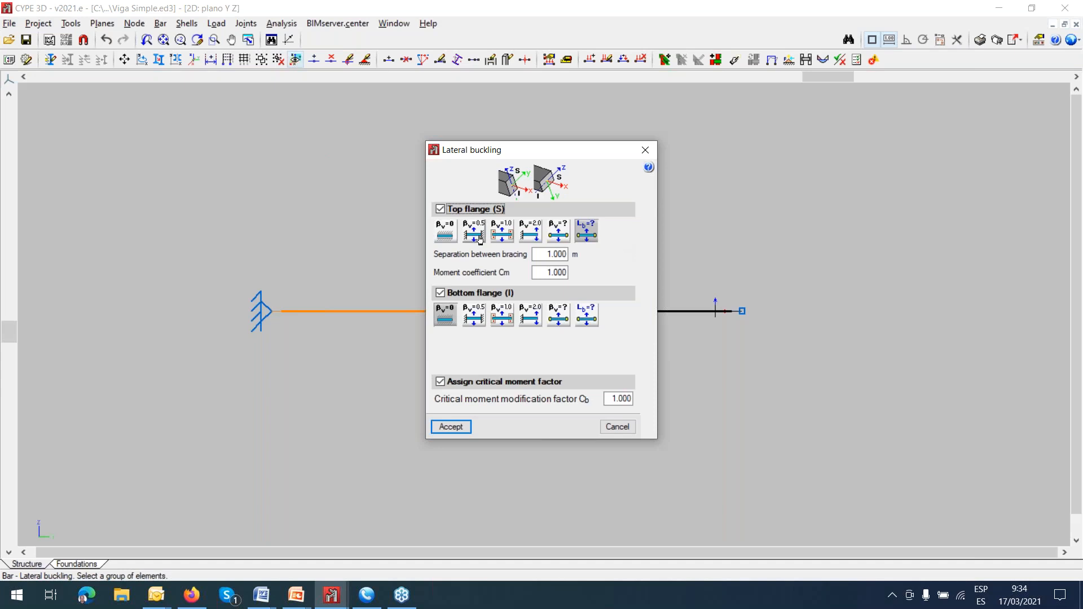
left_click(445, 231)
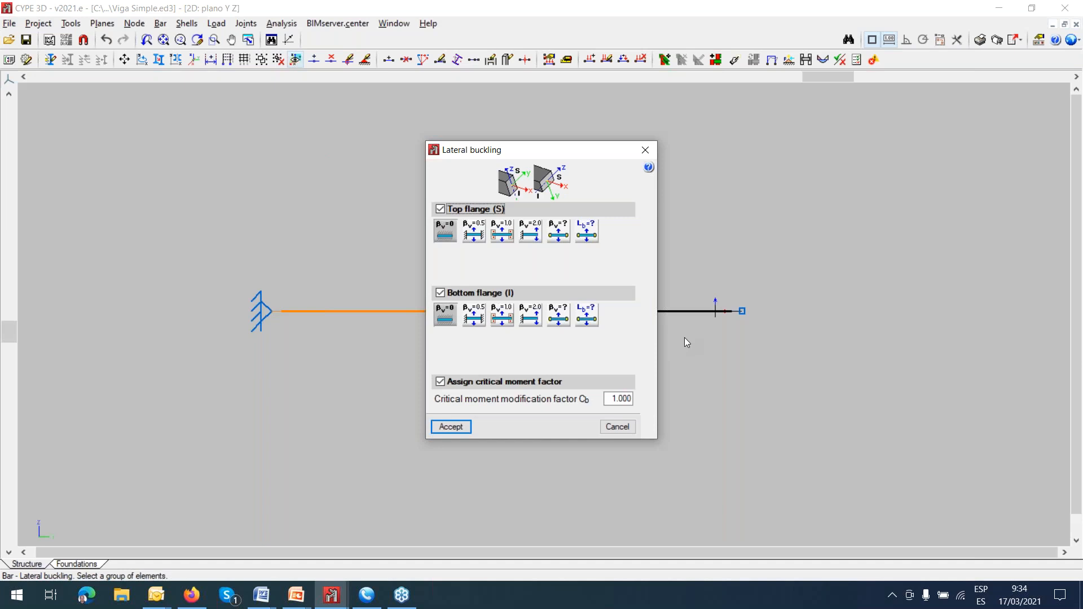
left_click(647, 150)
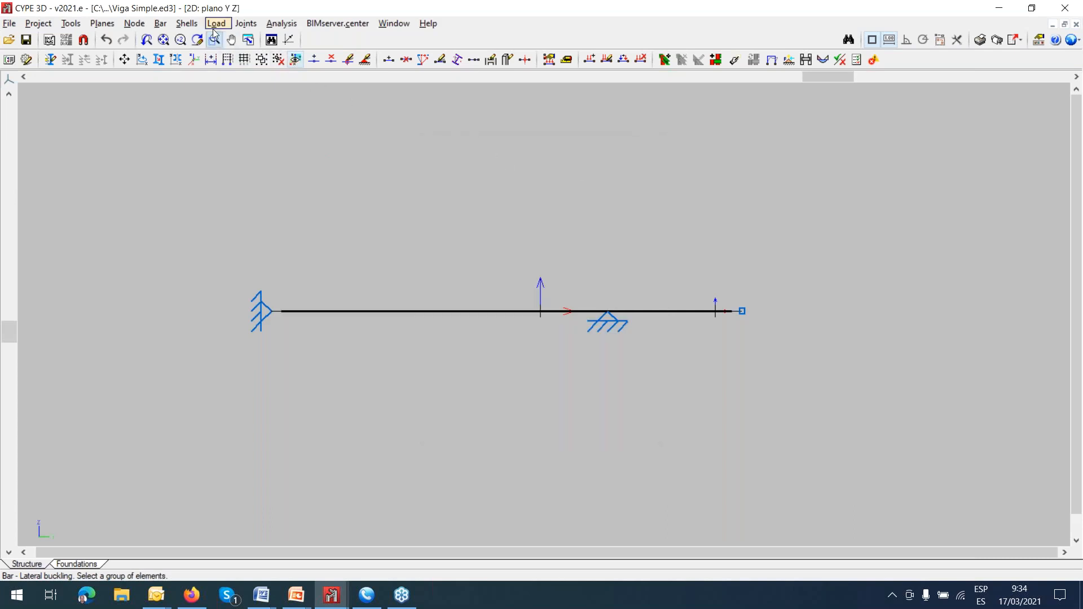
Open the limiting deflection settings for the bar between the two supports.
left_click(162, 24)
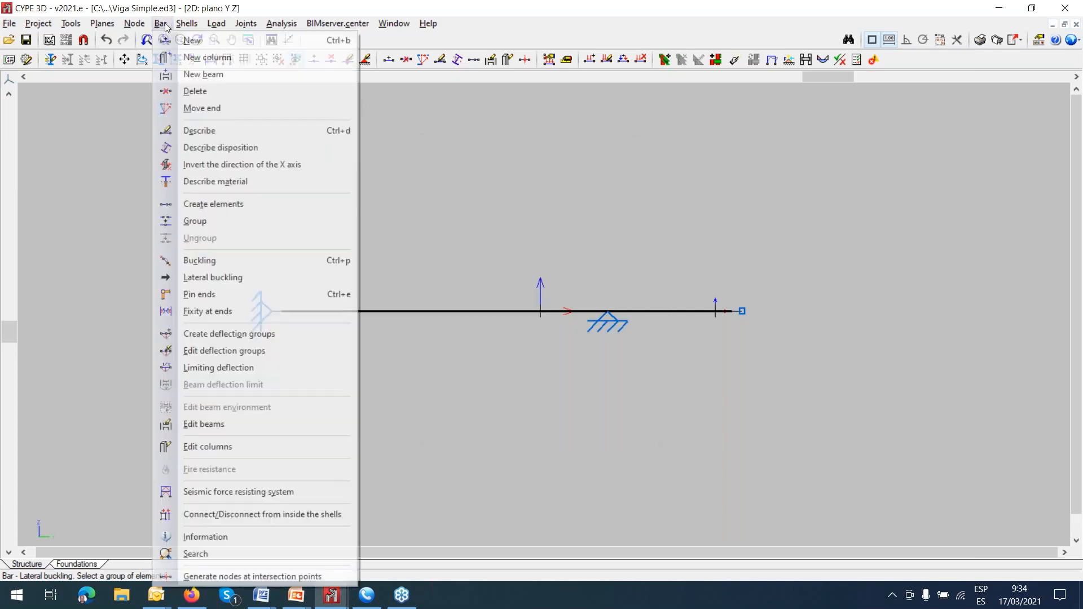
left_click(221, 372)
left_click(431, 323)
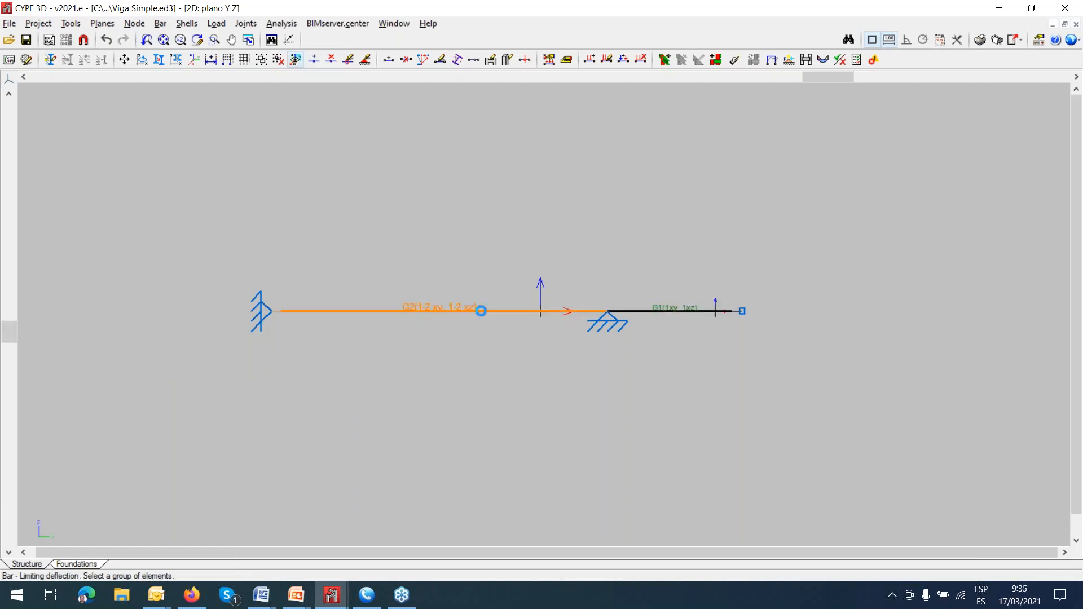
right_click(480, 316)
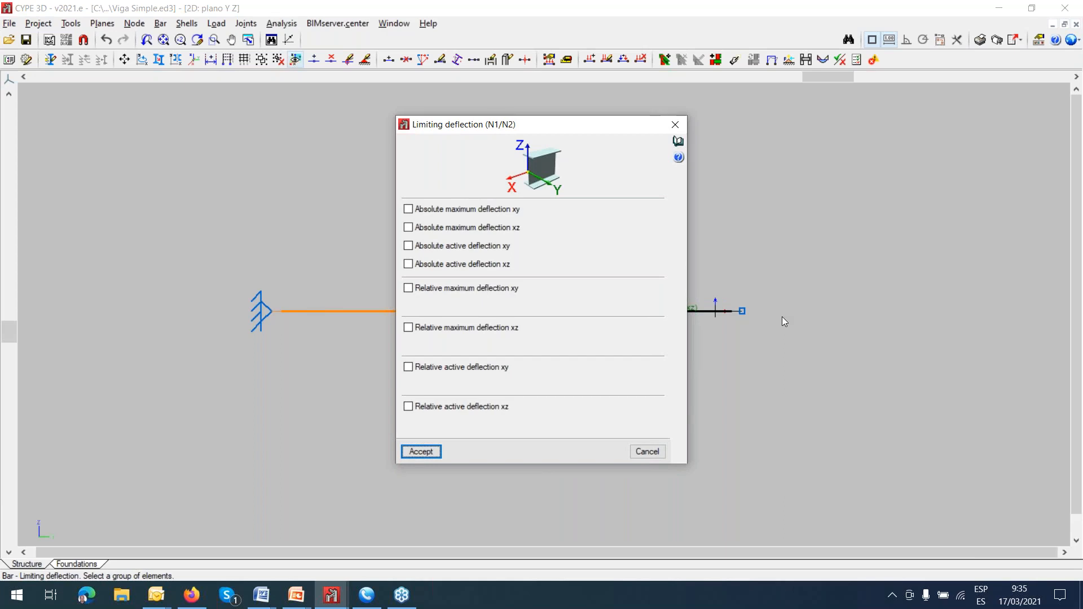
key("alt+Tab")
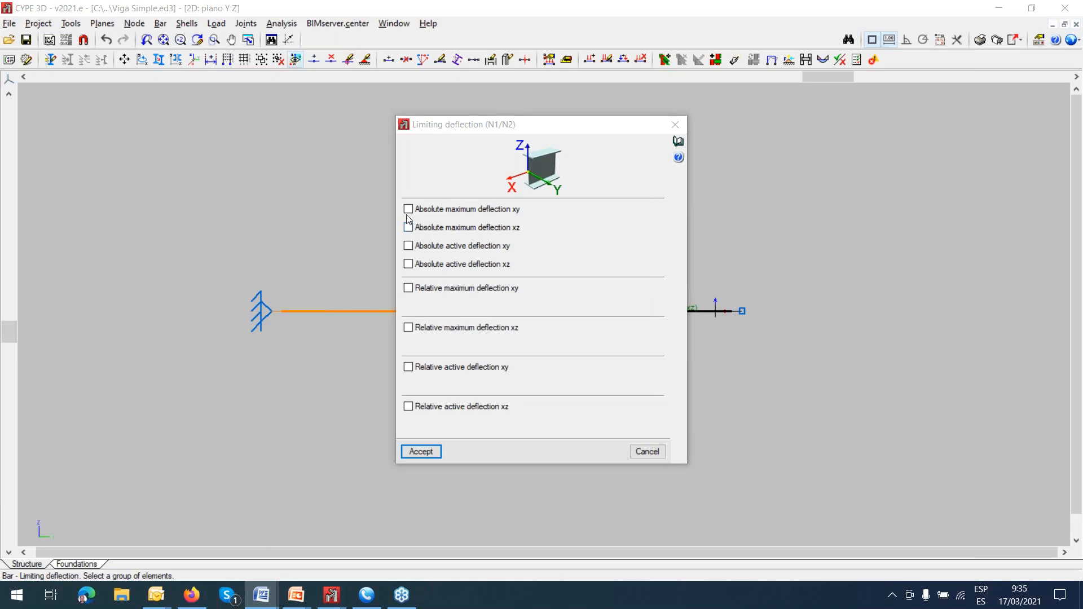
Enable the absolute maximum and absolute active deflection limits for both the xy and xz planes.
left_click(408, 218)
left_click(408, 209)
left_click(407, 227)
left_click(408, 246)
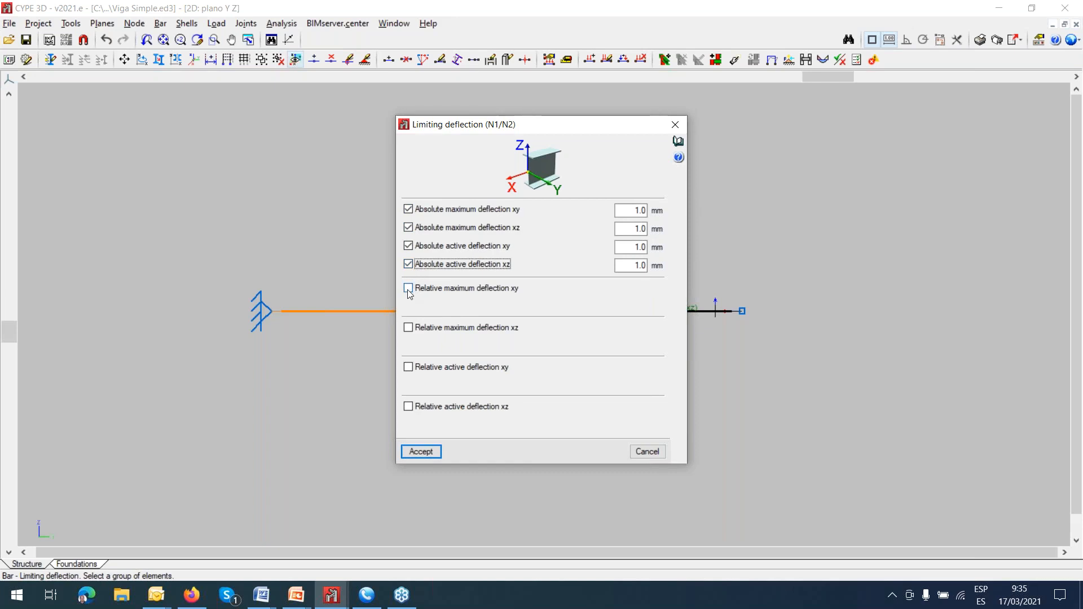
Enable the relative maximum deflection limit in xy, try the available span ratios, and set it to L / 300.
left_click(409, 289)
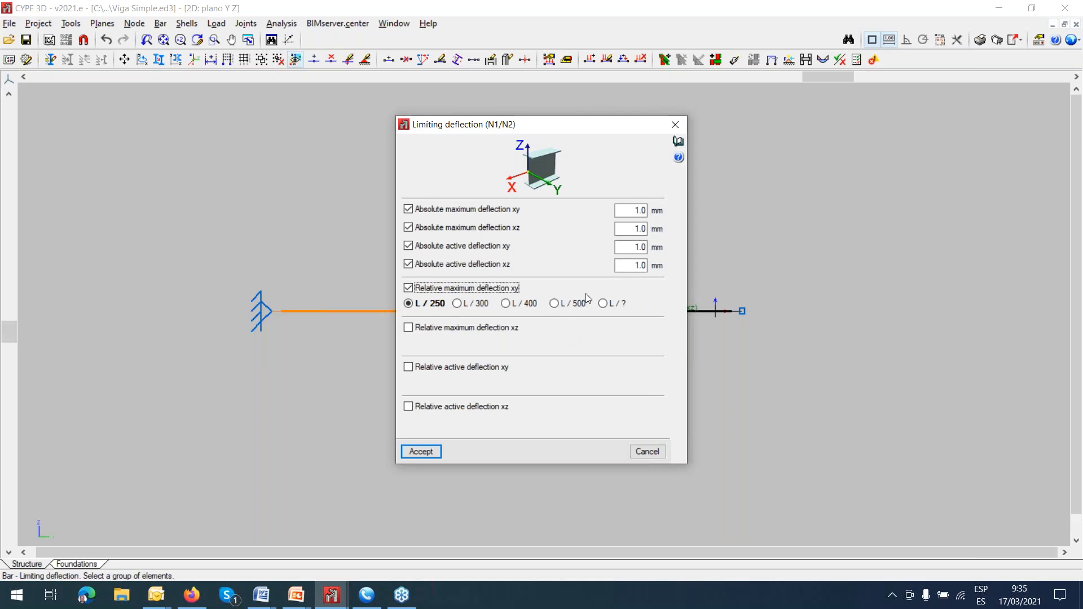
left_click(555, 305)
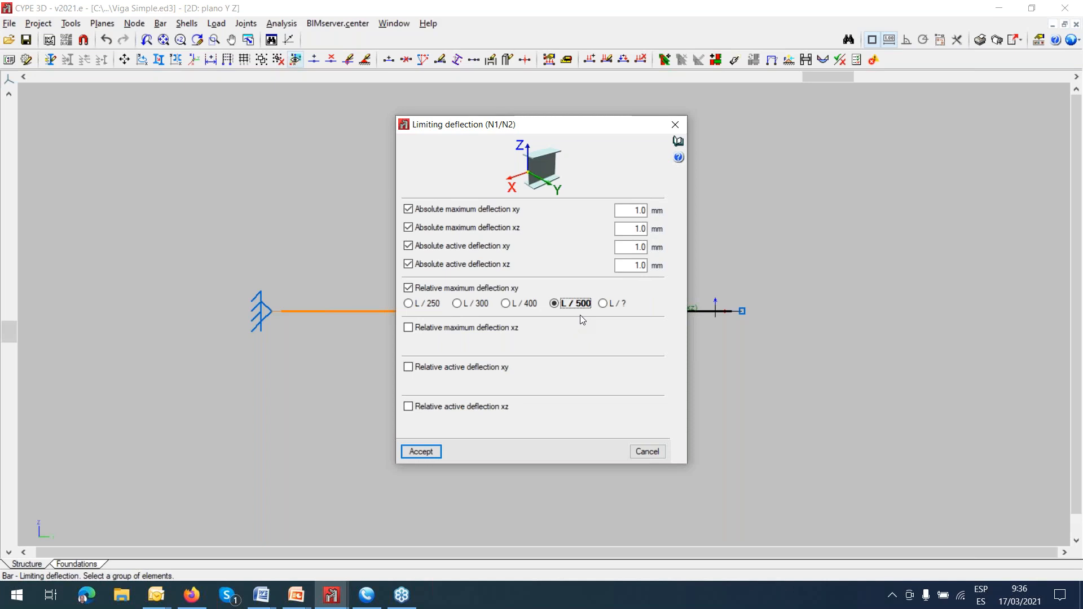
left_click(514, 308)
left_click(458, 304)
left_click(433, 310)
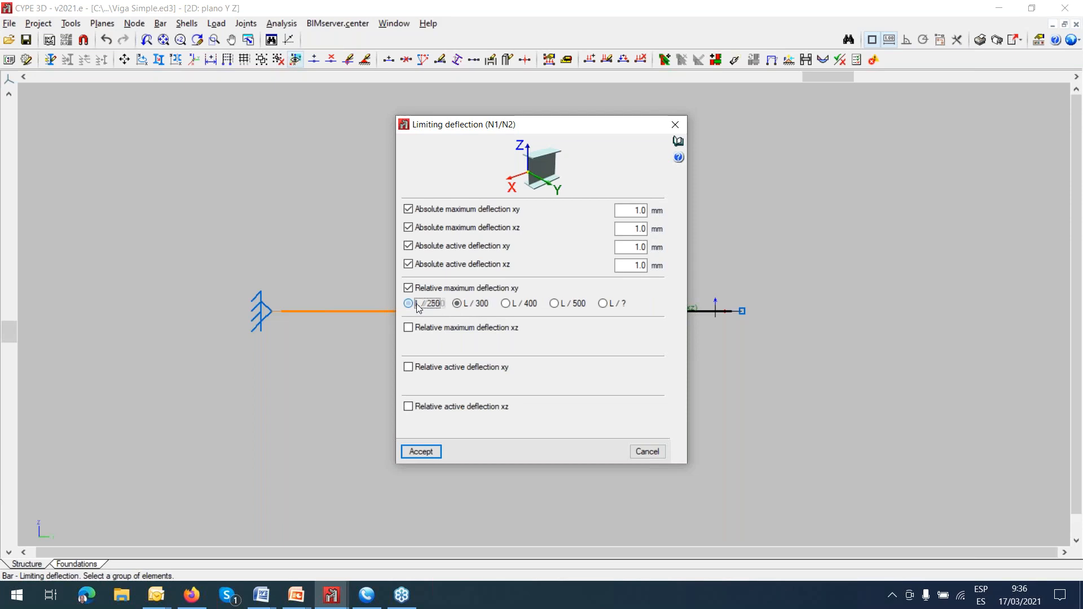
left_click(459, 305)
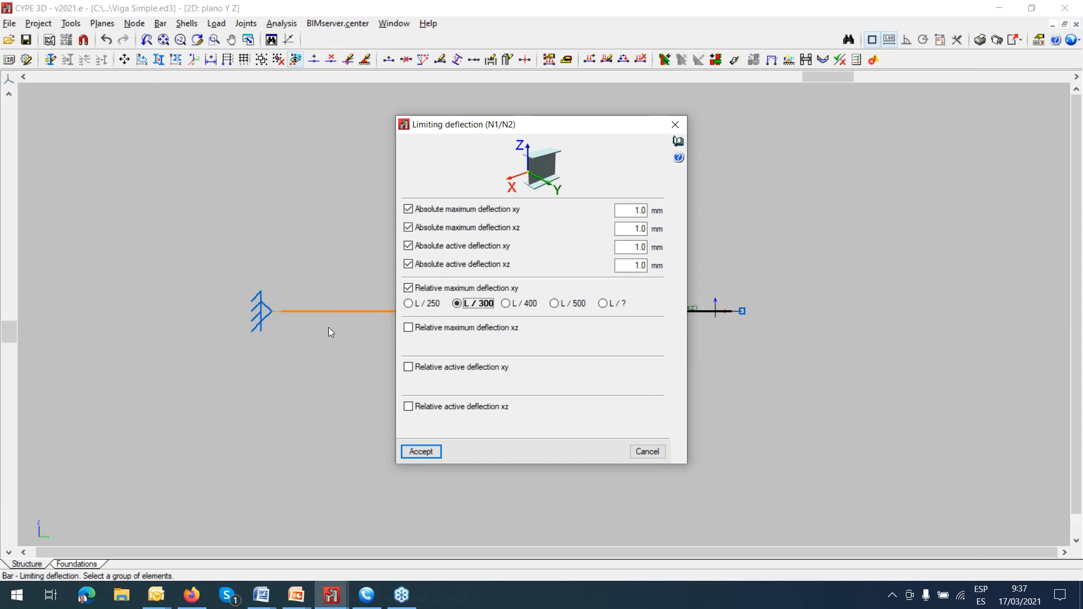
Read the help on limiting deflection, and close the deflection limit settings without accepting.
left_click(677, 141)
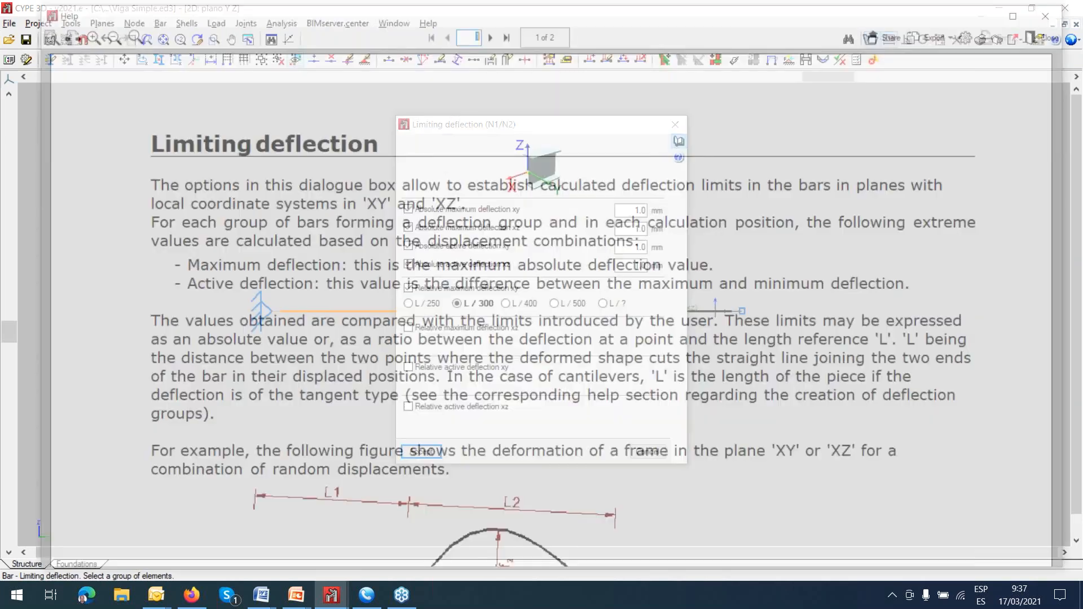
scroll(587, 237, "down", 5)
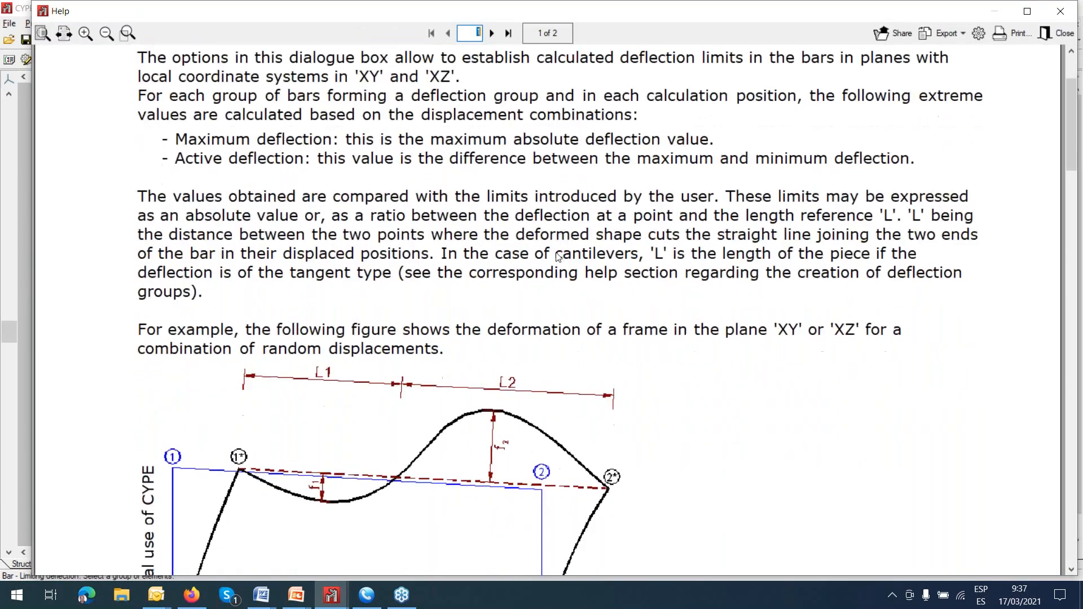
left_click(1061, 10)
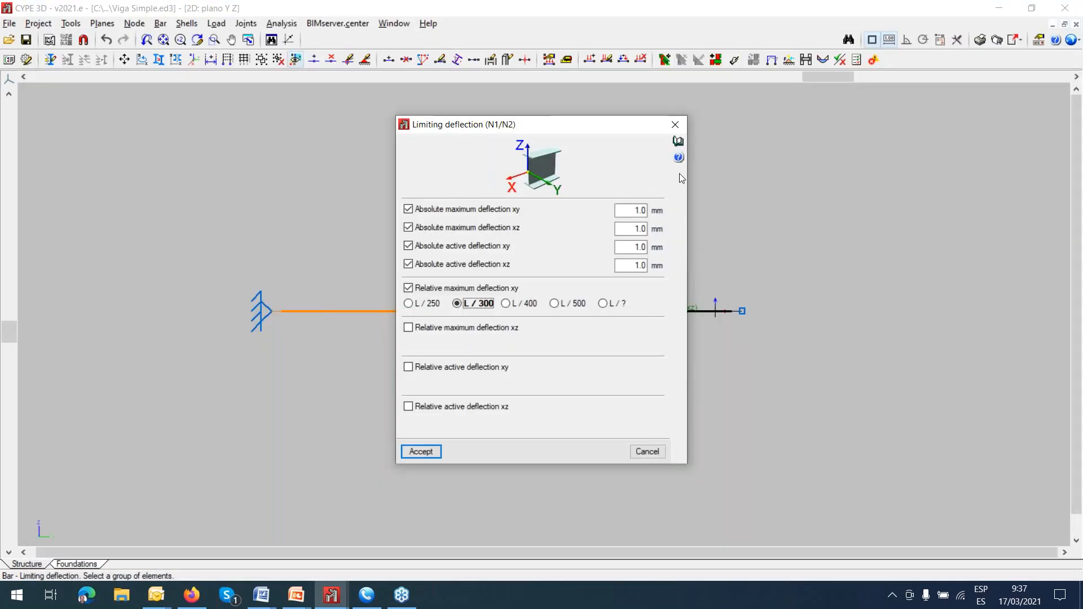
left_click(675, 124)
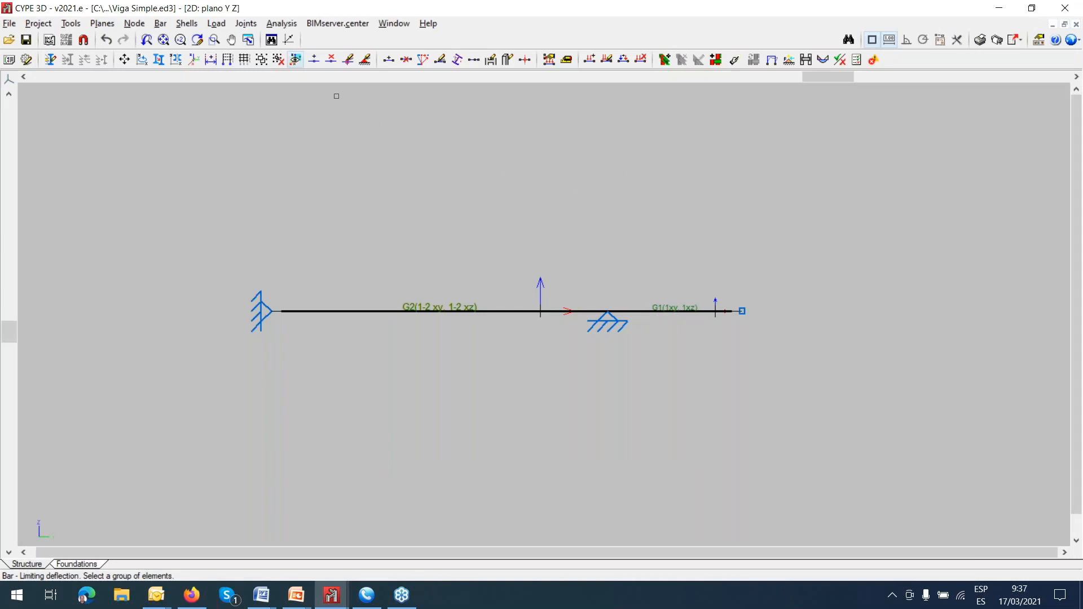
Examine the deflection group settings of the bar between the two supports, and close them without changes.
left_click(163, 24)
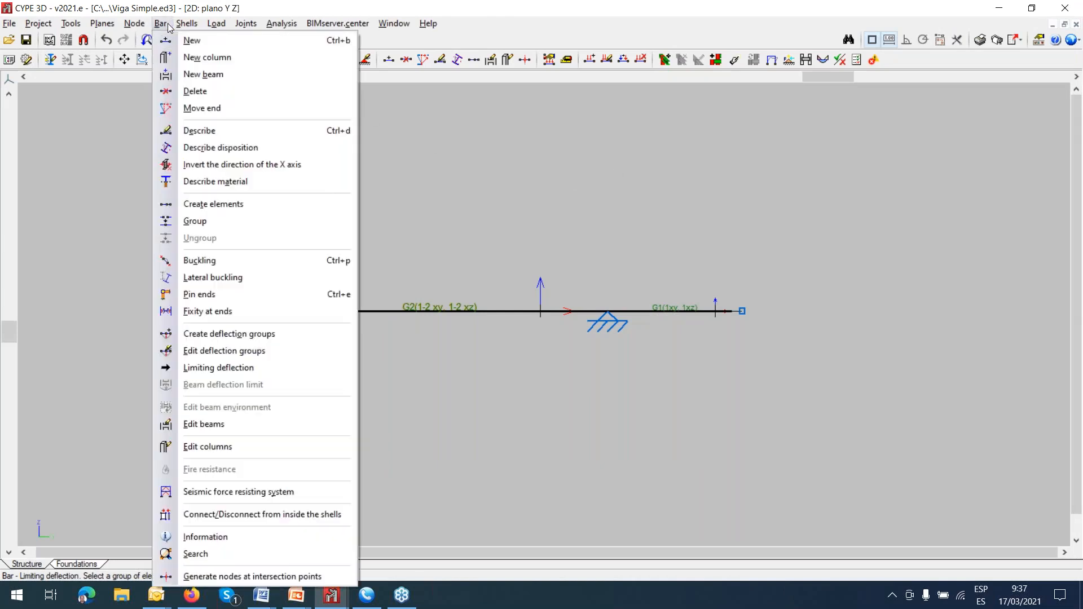
left_click(230, 352)
left_click(414, 315)
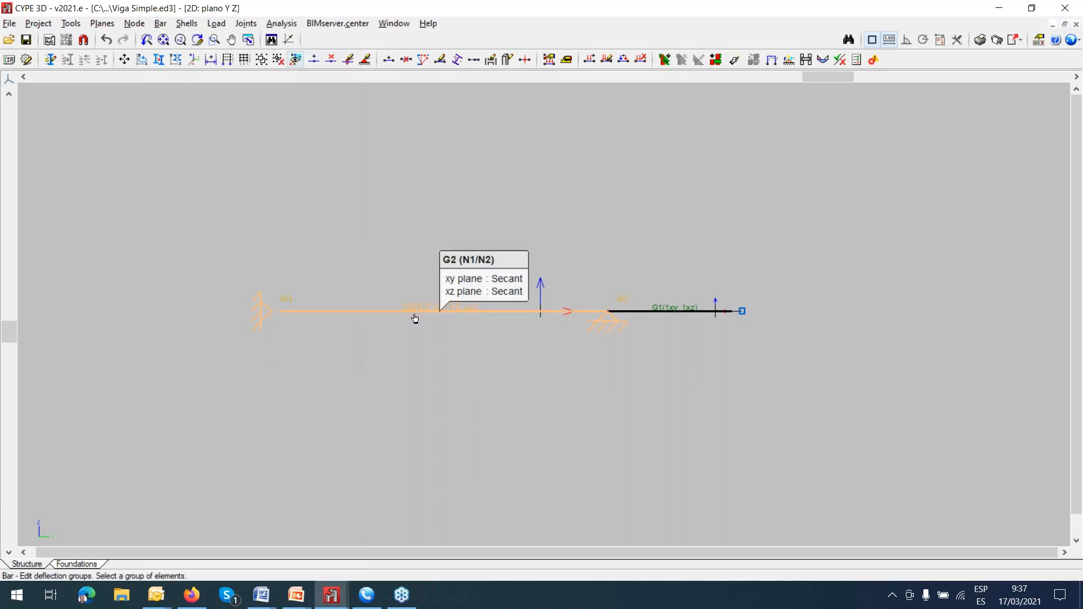
left_click(414, 315)
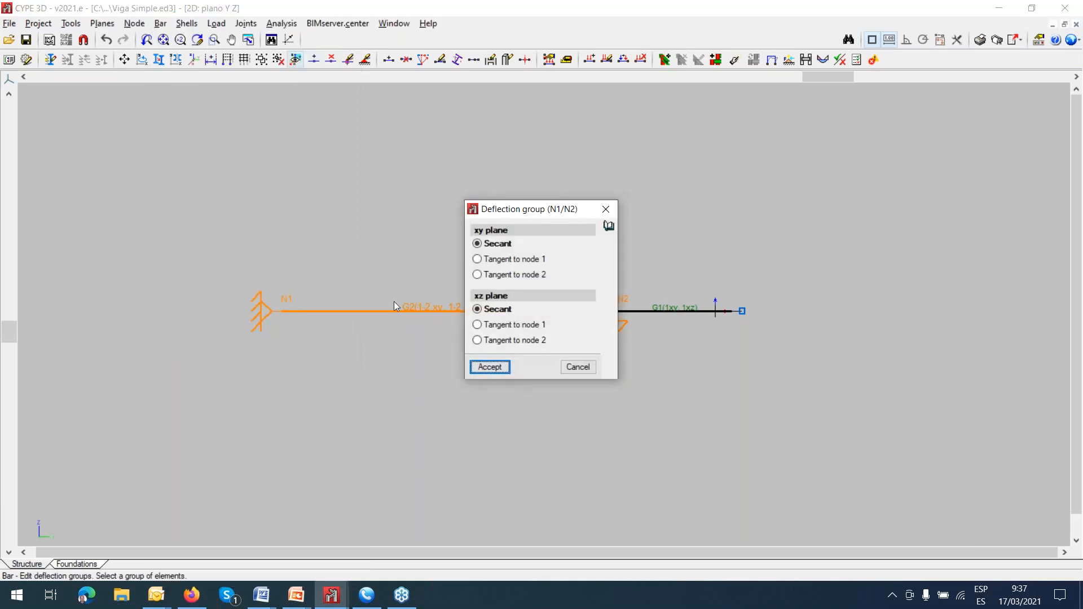
left_click_drag(529, 217, 530, 109)
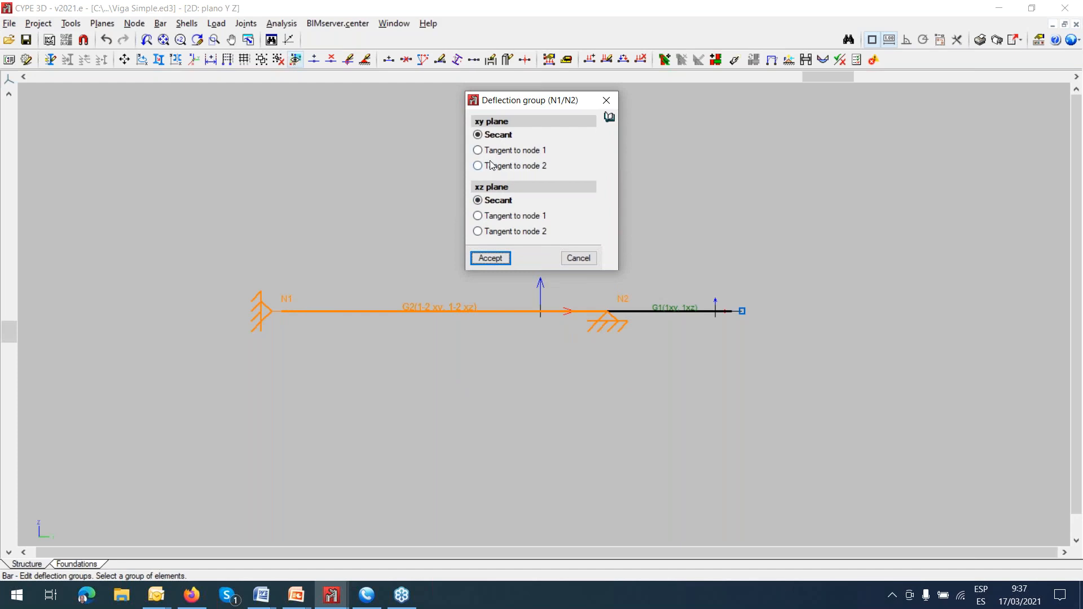
left_click(607, 100)
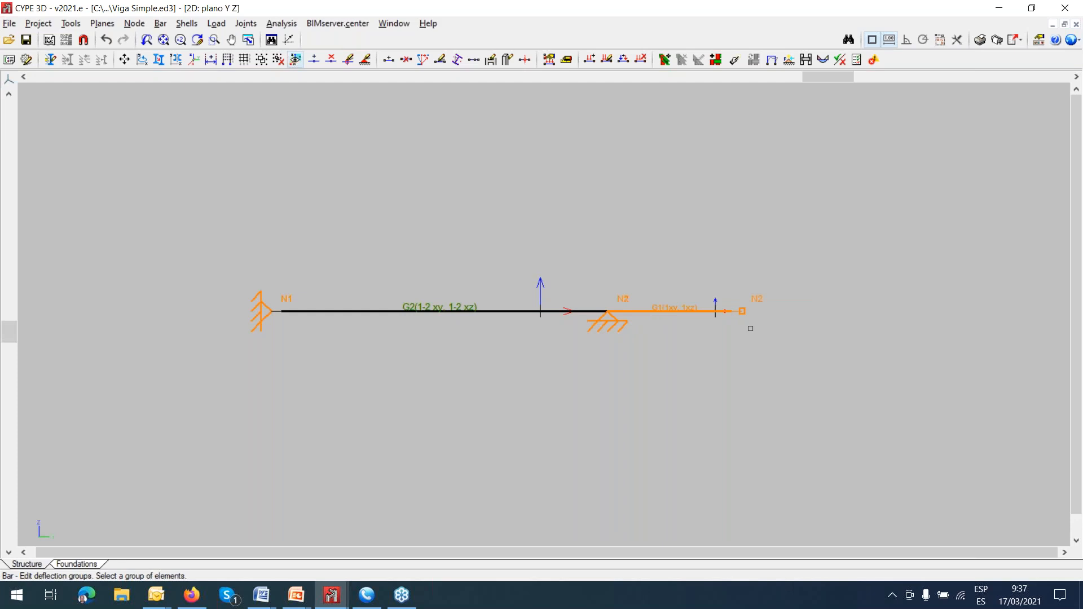
Examine the deflection group settings of the cantilever bar beyond the second support, and close them without changes.
left_click(742, 311)
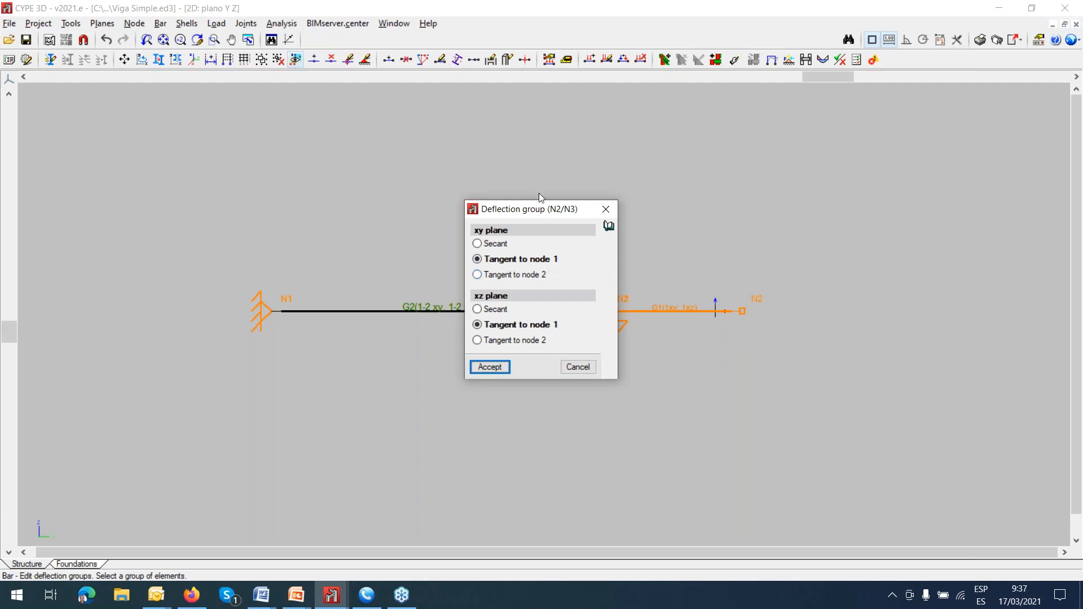
left_click_drag(547, 214, 488, 193)
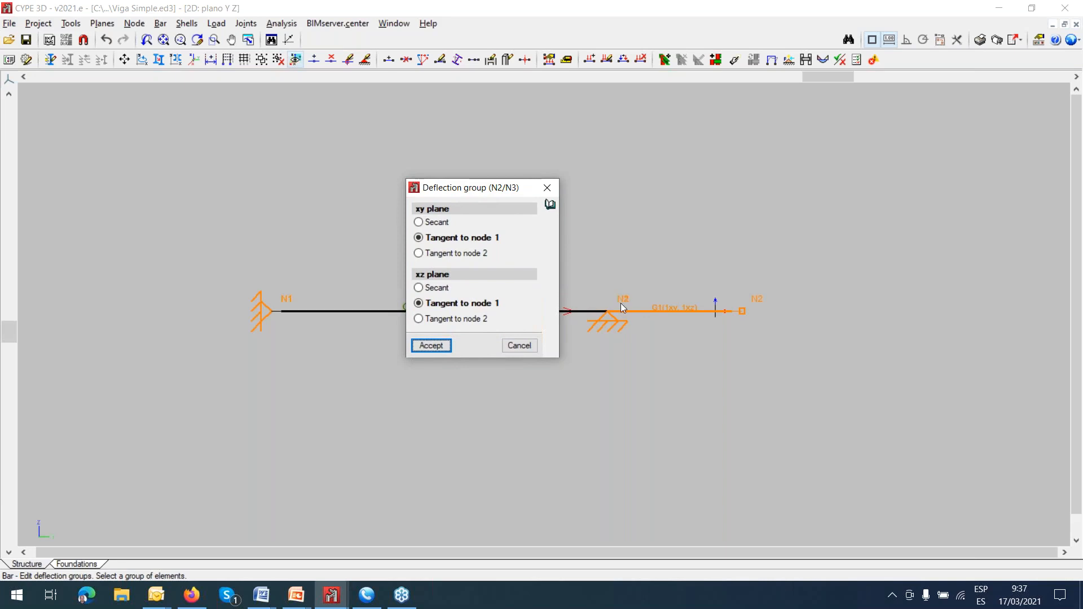
left_click(546, 192)
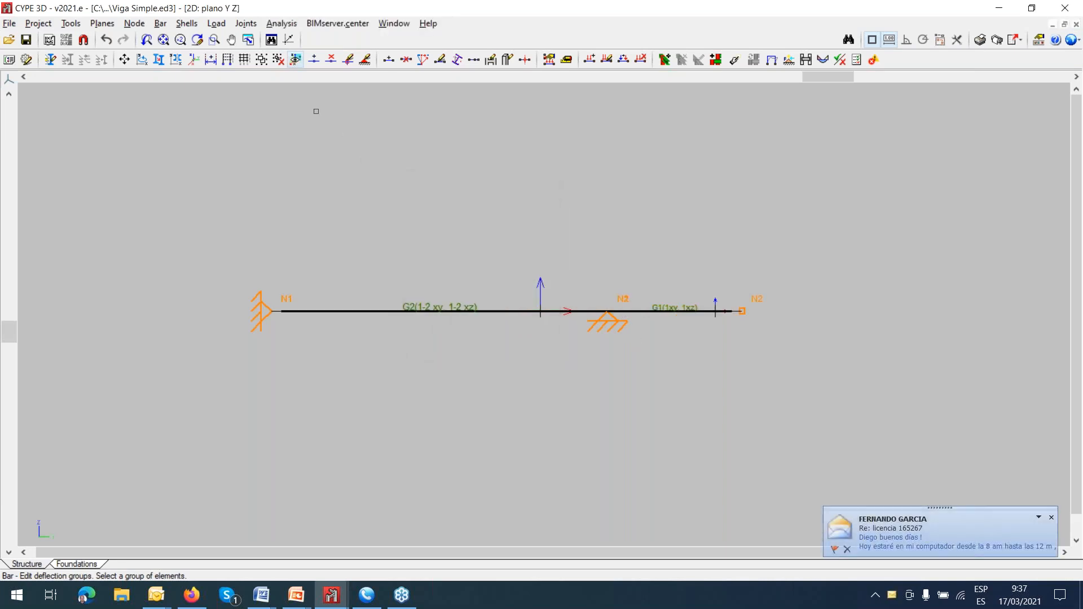
View the U.L.S. checks at the worst point for the bar between the two supports, and close the report.
left_click(290, 27)
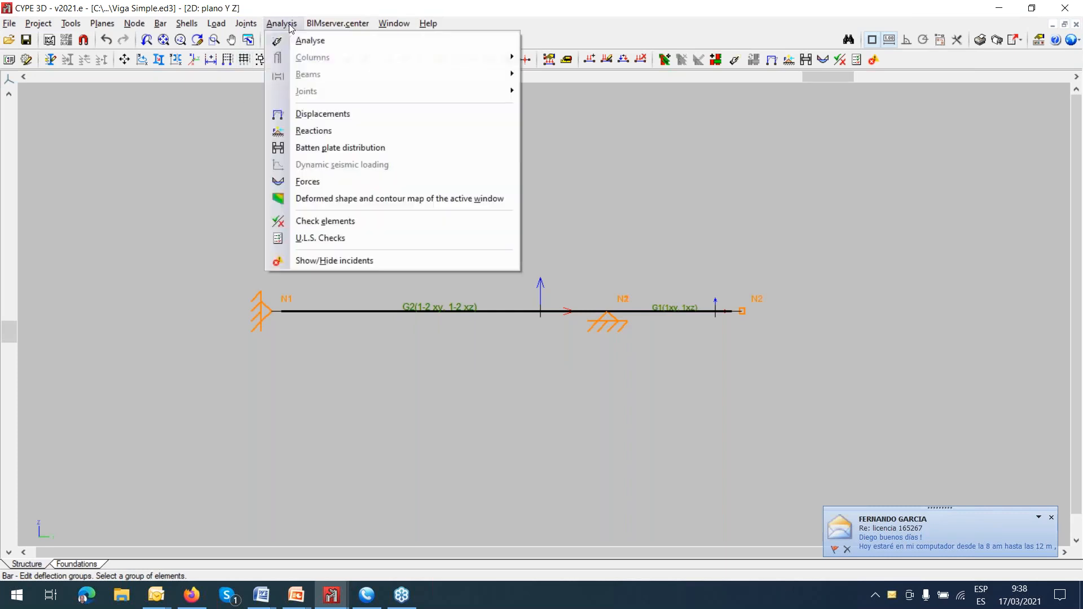
left_click(340, 237)
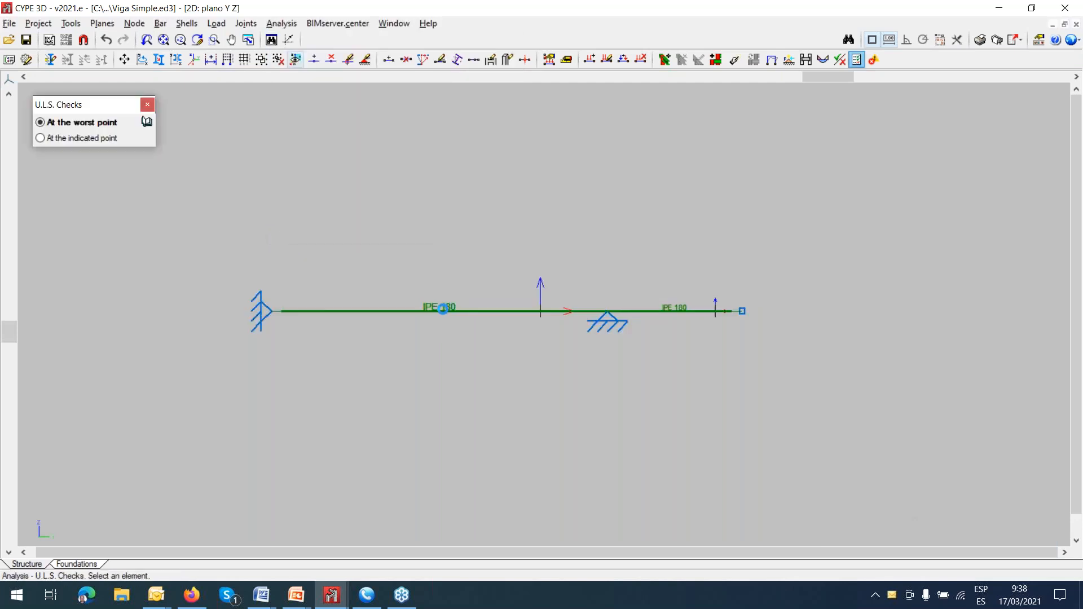
left_click(440, 311)
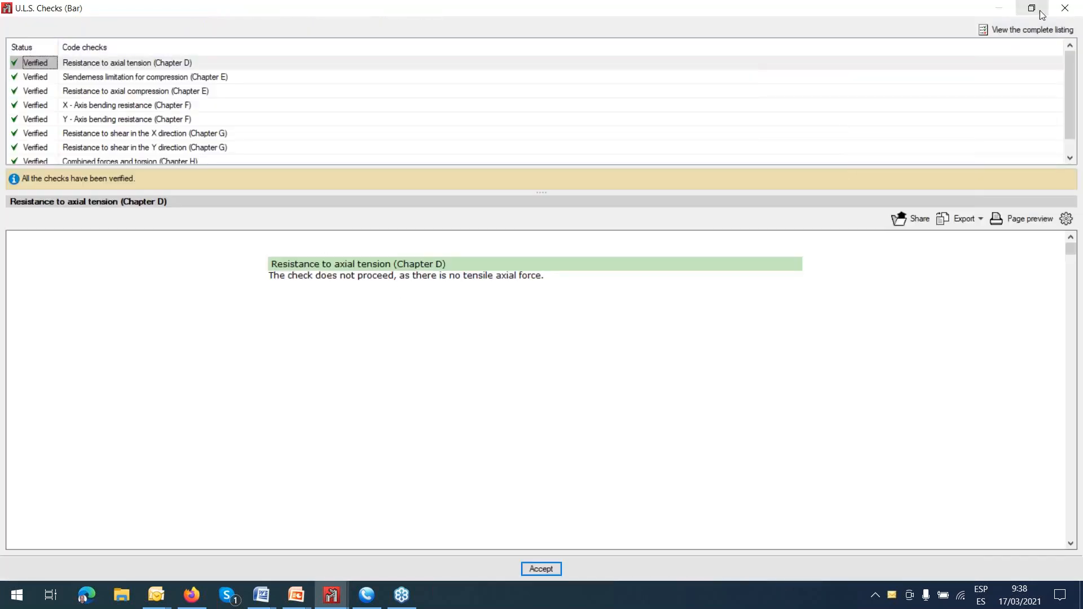
left_click(1065, 8)
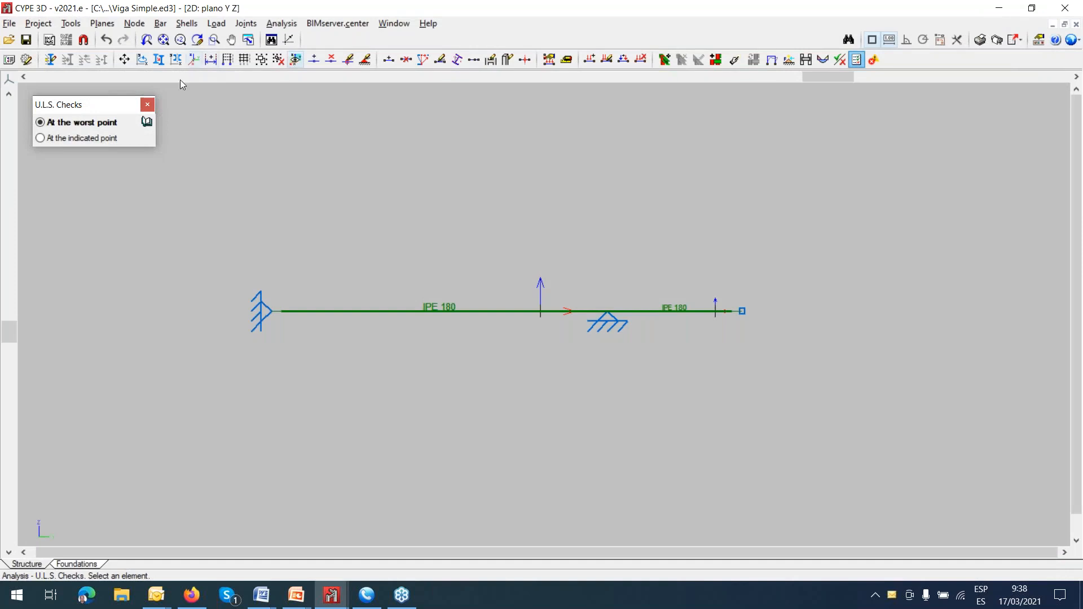
Run Check elements and review the IPE series code checks for the bar between the supports and the cantilever bar, keeping their sections.
left_click(282, 24)
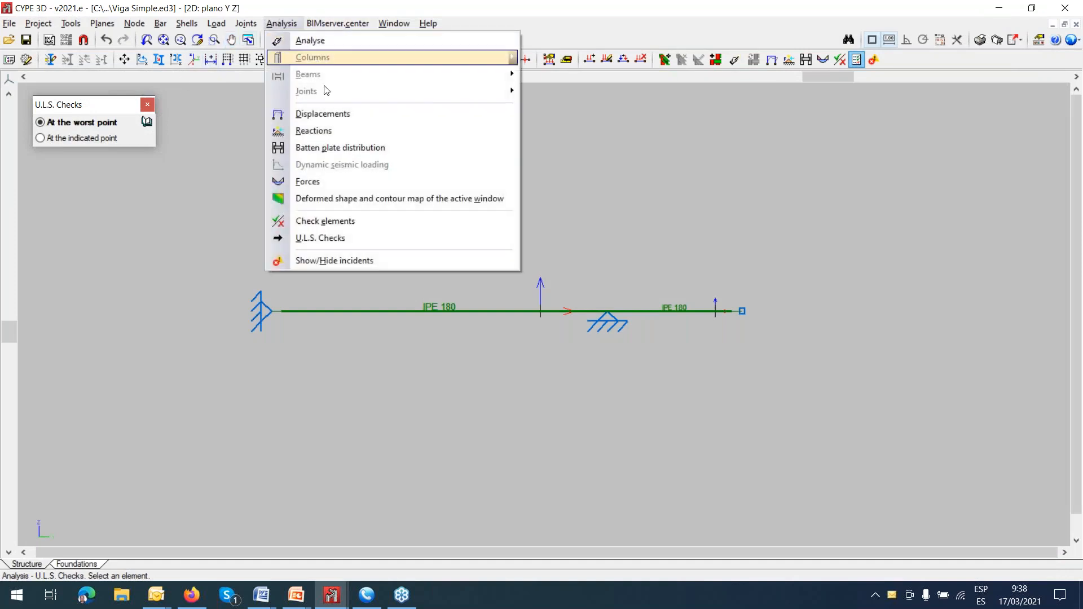
left_click(328, 225)
left_click(406, 364)
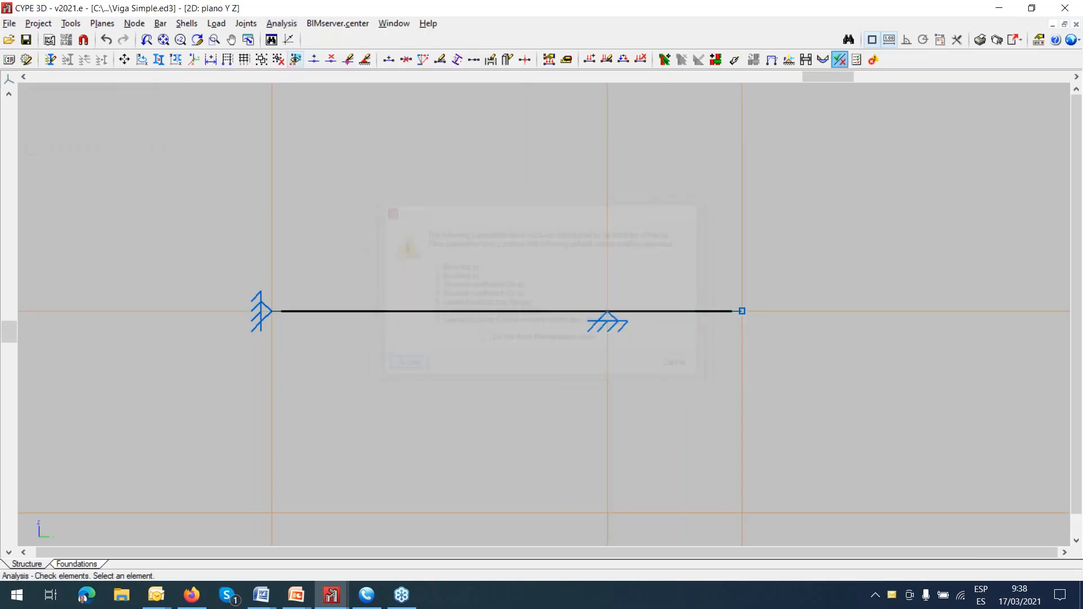
left_click(440, 311)
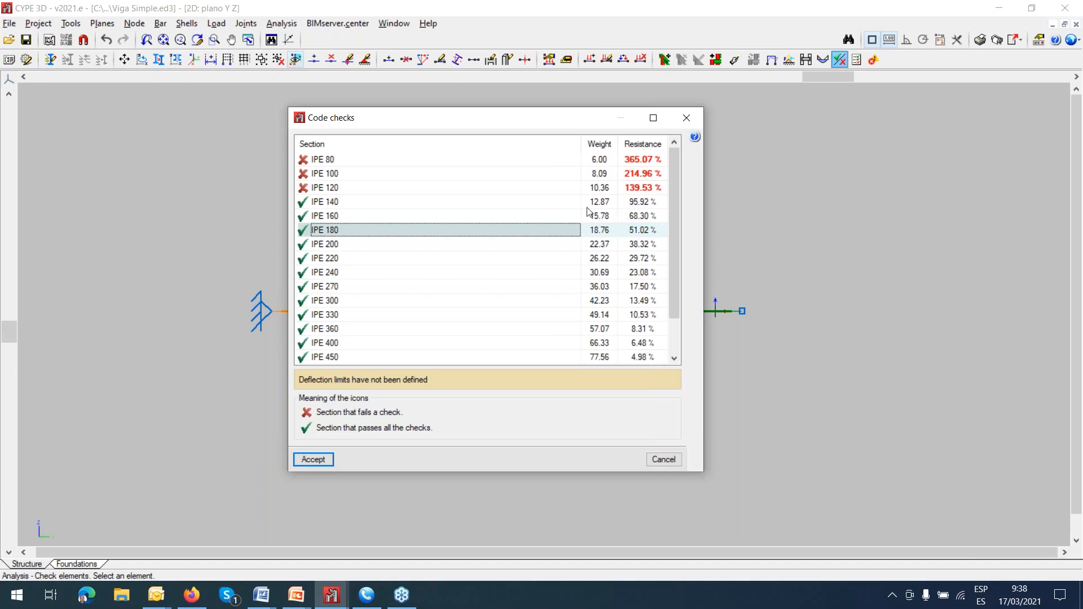
left_click(683, 125)
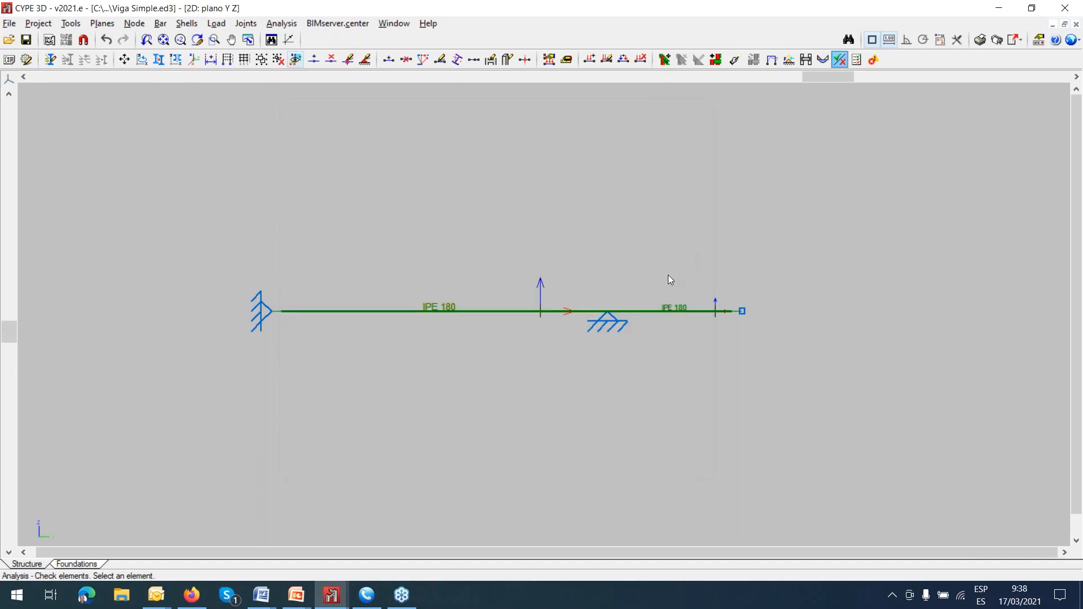
left_click(667, 310)
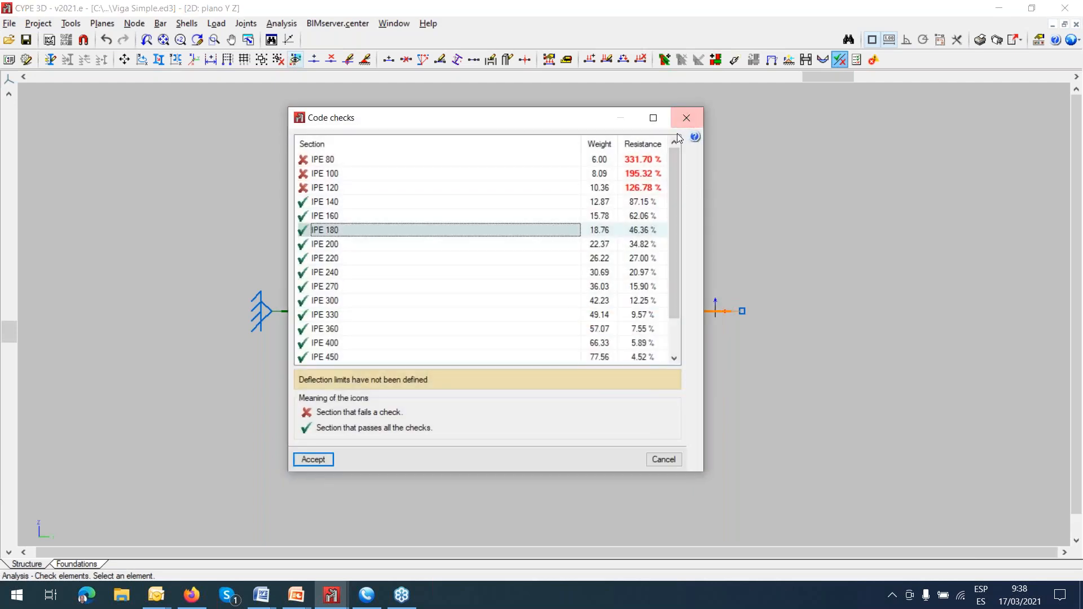
left_click(687, 120)
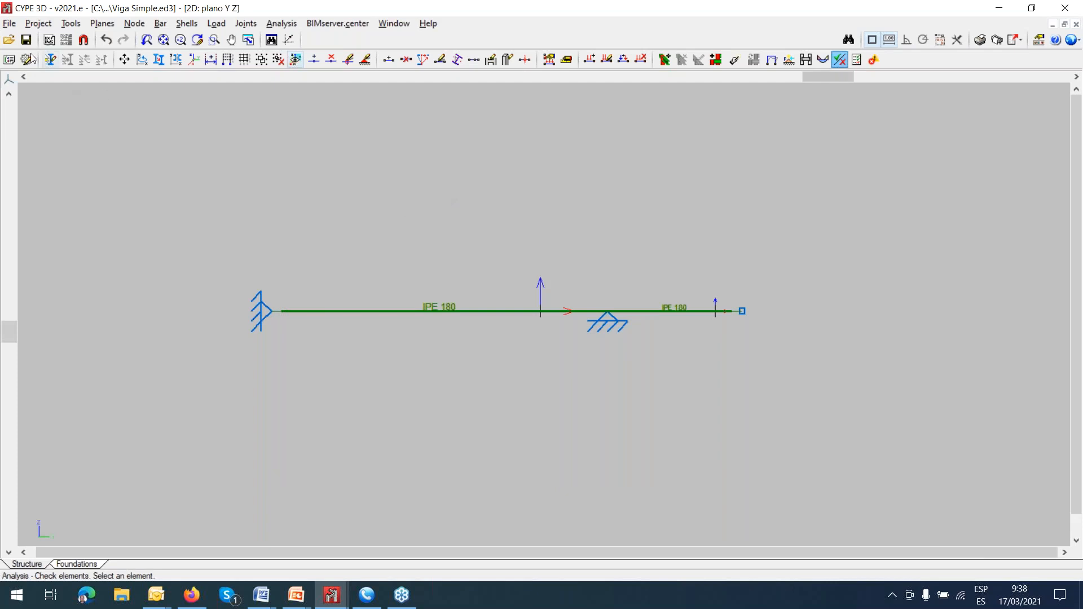
Show the Moment y (My) force diagram on all bars for the Self weight simple loadcase.
left_click(10, 23)
left_click(322, 102)
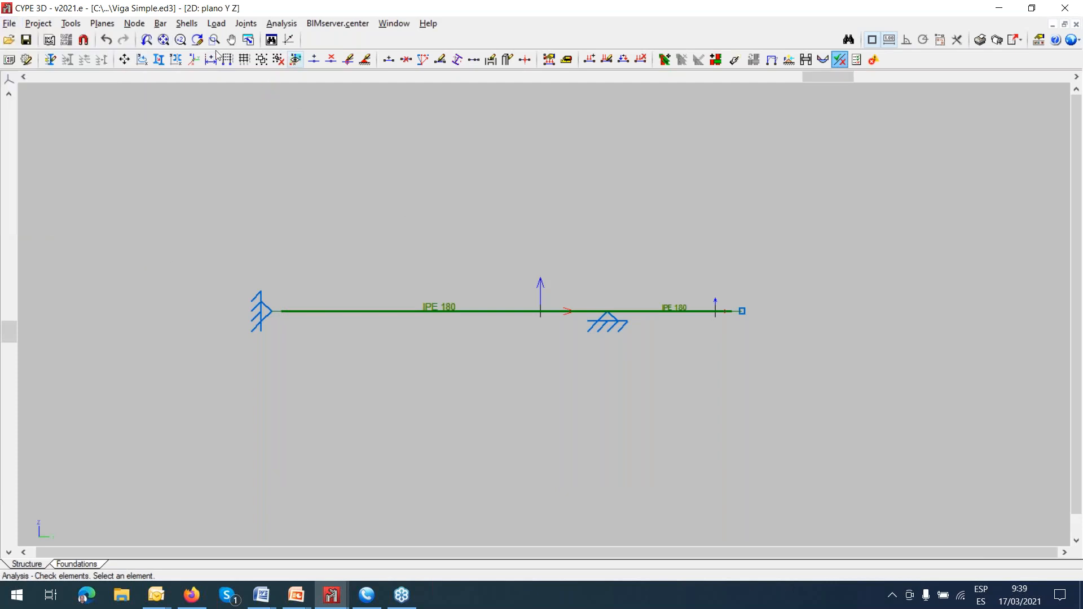
left_click(281, 23)
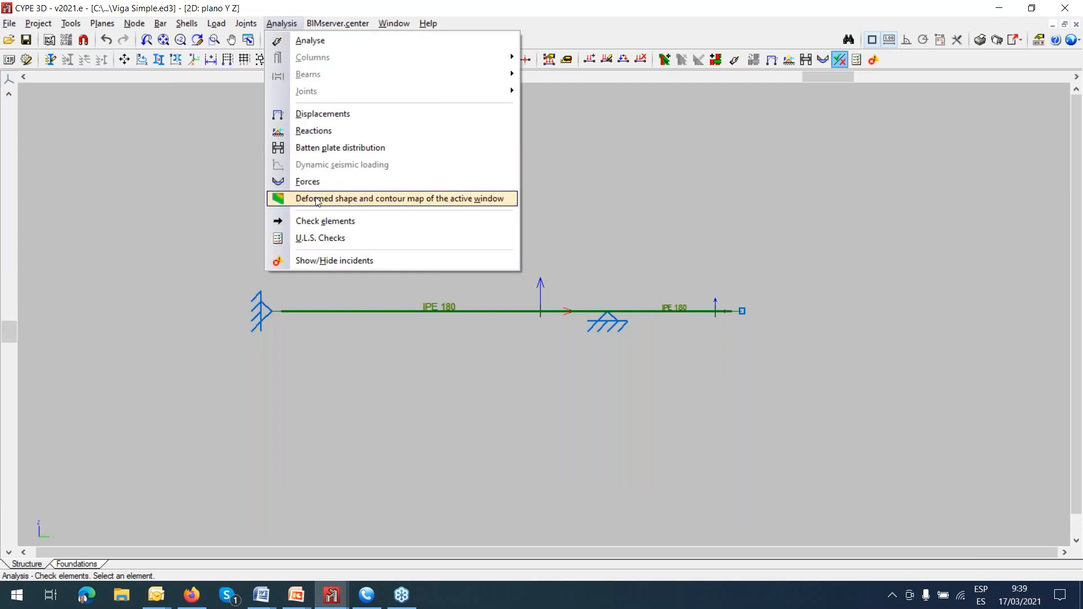
key("Return")
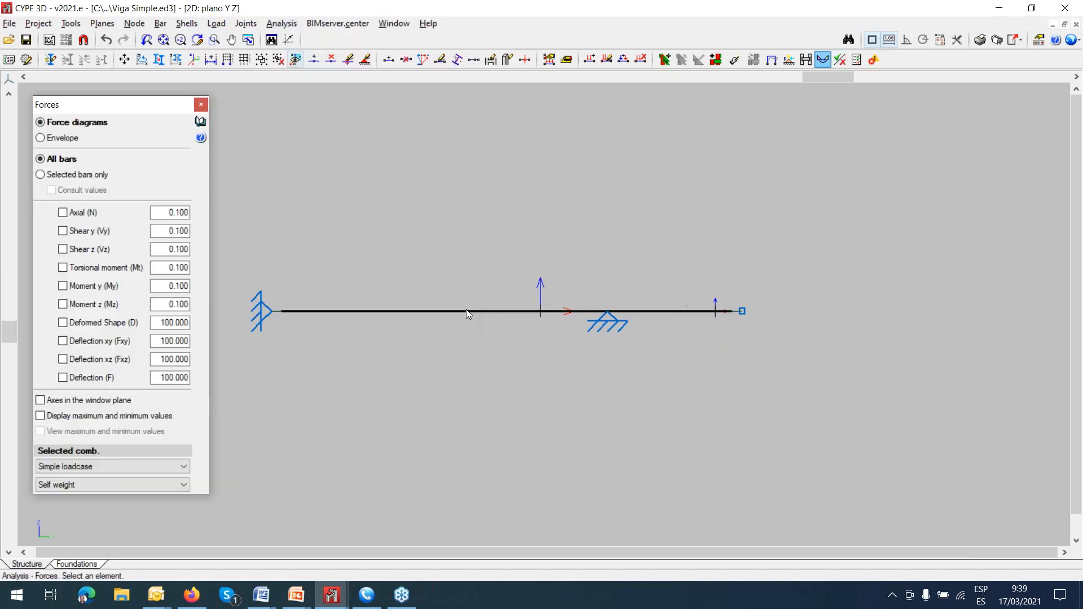
left_click_drag(166, 111, 190, 105)
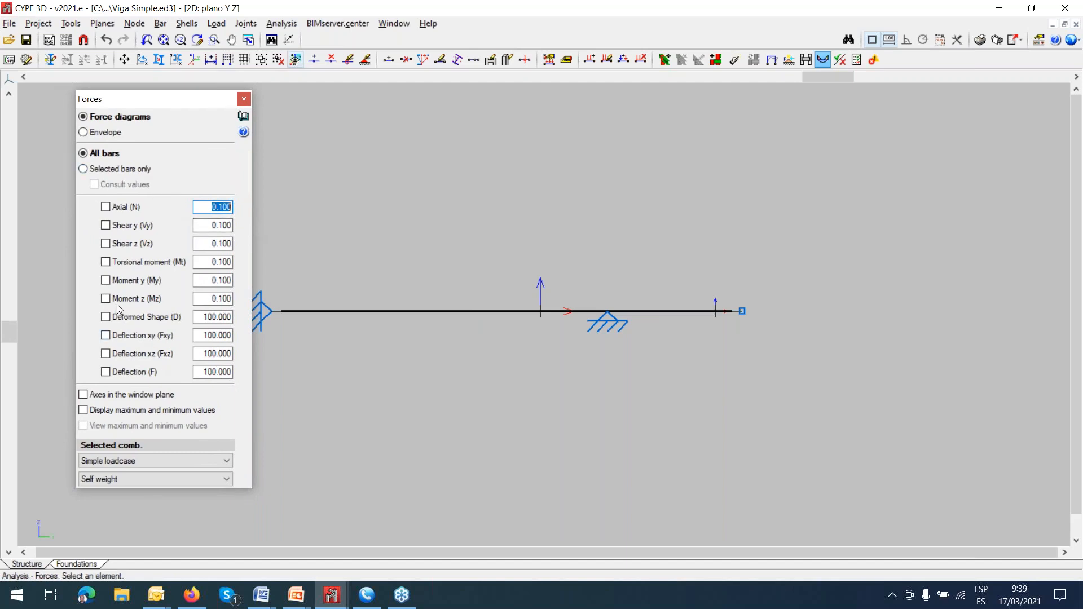
left_click(106, 280)
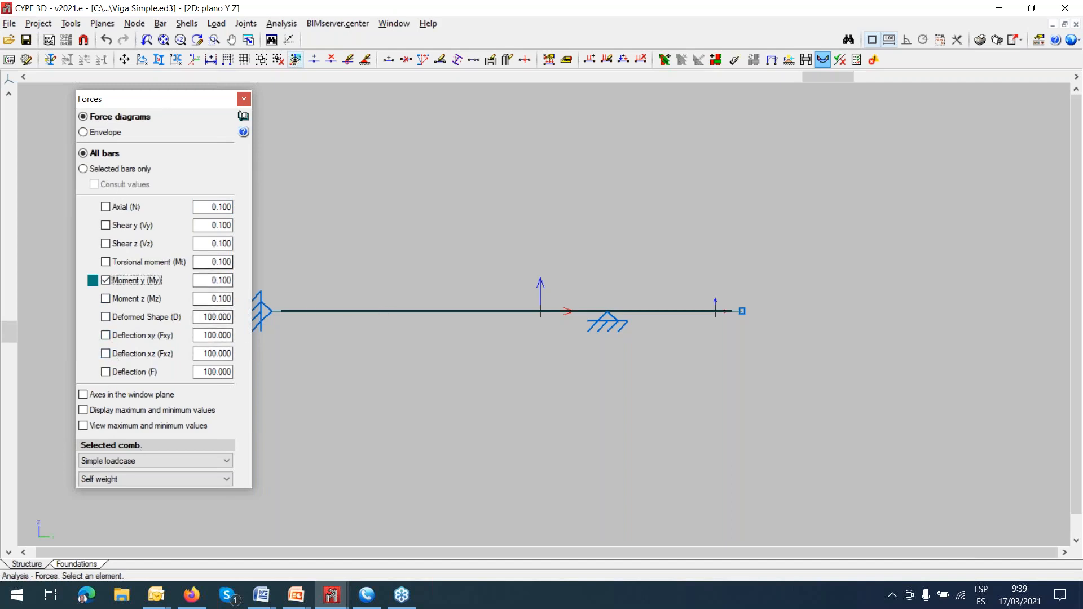
Set the scale of the Moment y (My) diagram to 100 and view the whole diagram along the beam.
key("Tab")
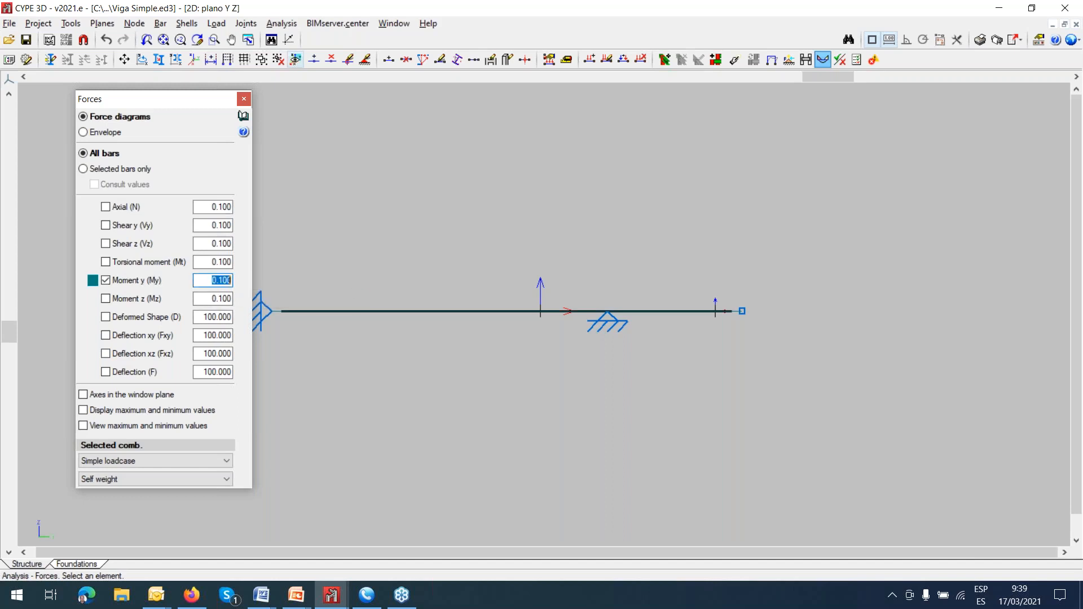
type("1")
key("Tab")
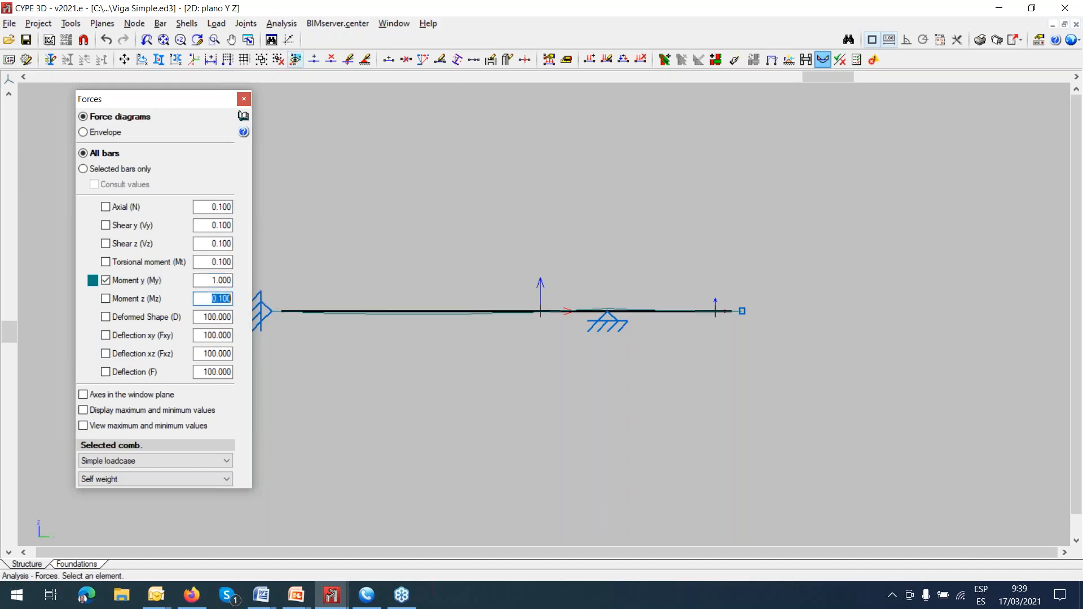
left_click(227, 280)
type("100")
key("Tab")
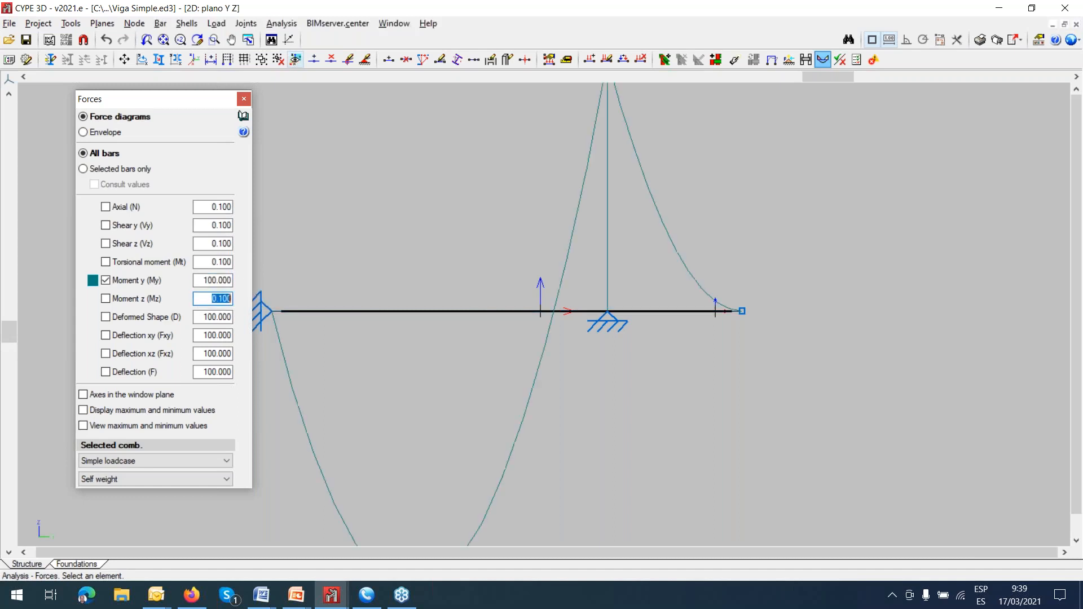
scroll(357, 356, "down", 1)
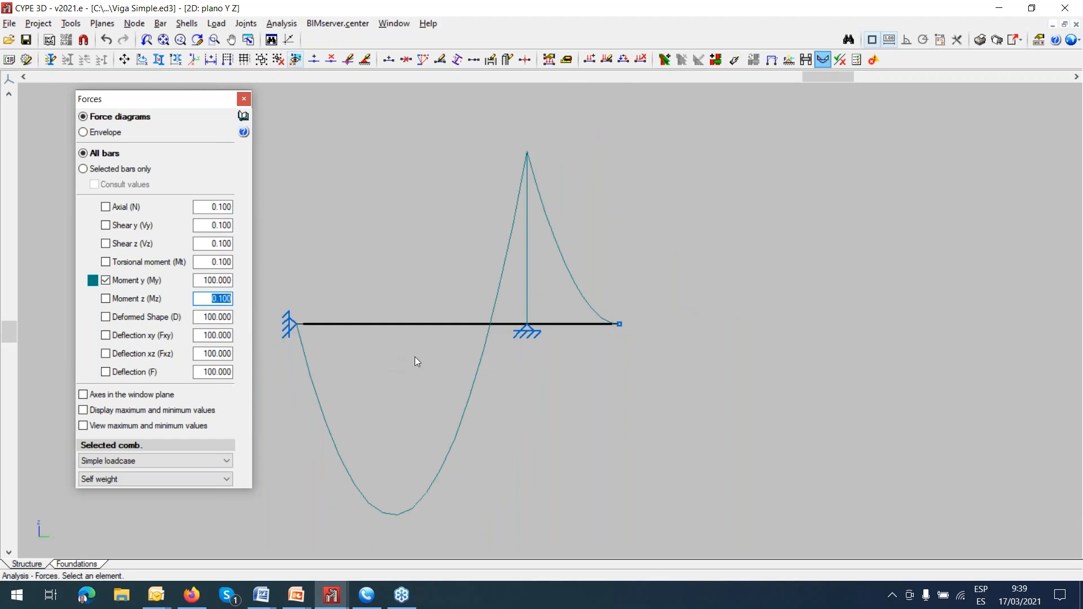
middle_click_drag(416, 361, 452, 339)
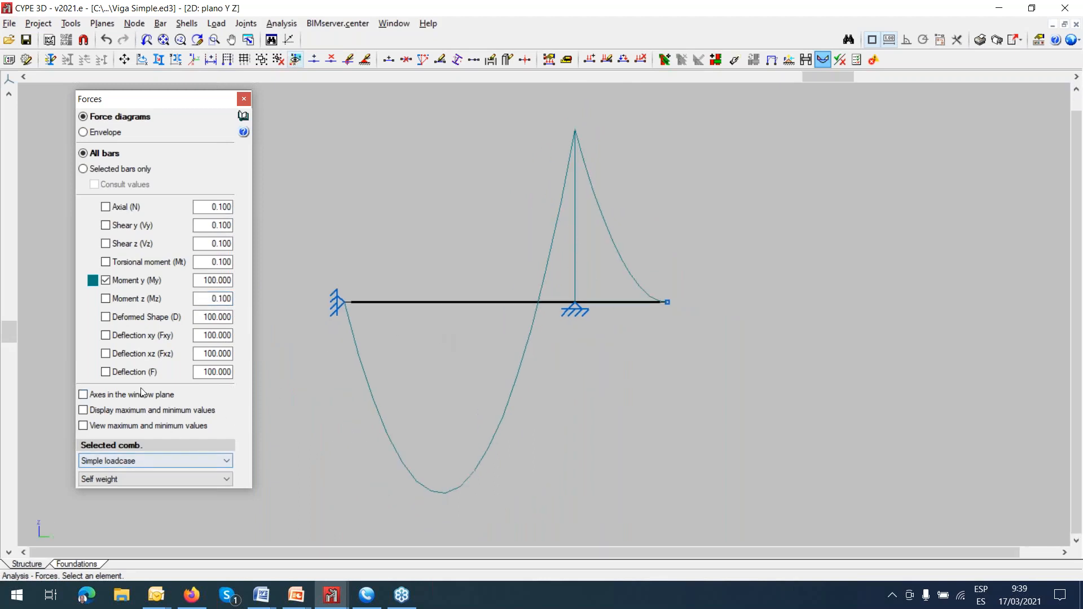
Add Deflection (F) to the displayed results, view its envelope on all bars, and hide the deflection again.
left_click(128, 374)
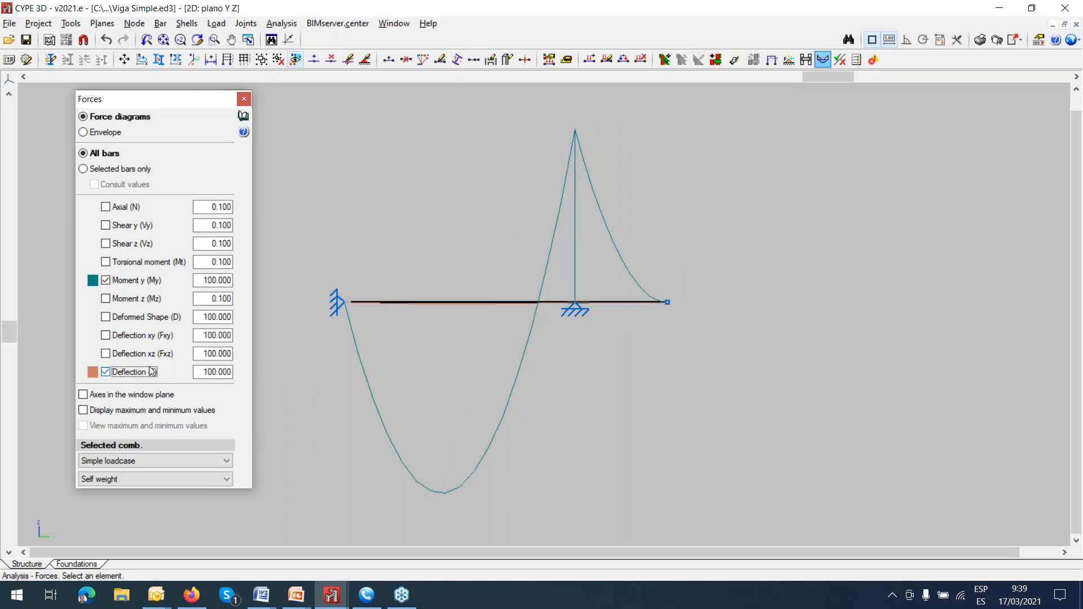
left_click(105, 134)
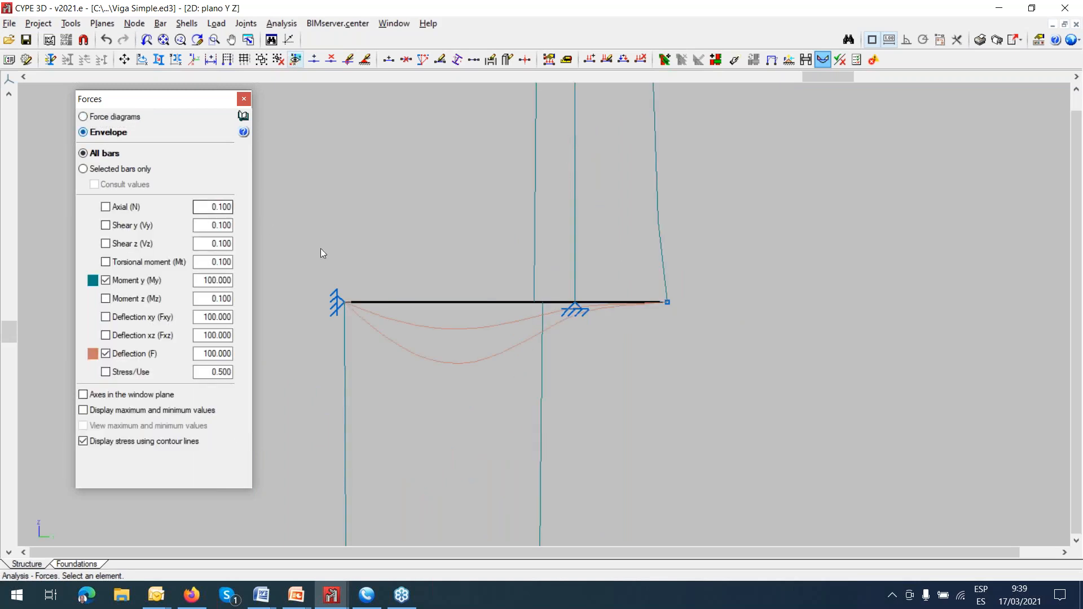
left_click(115, 355)
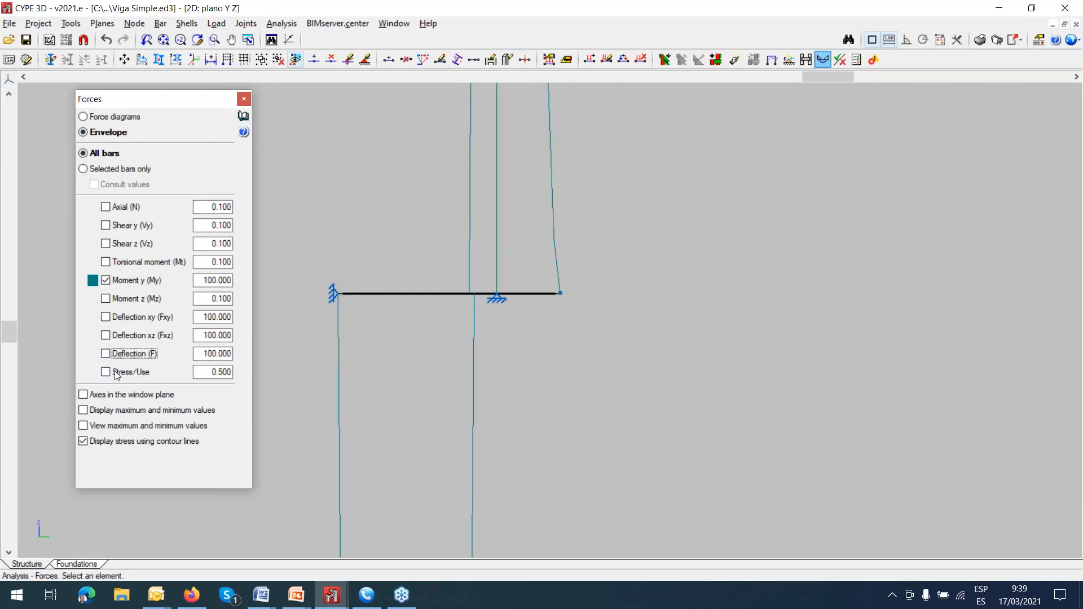
Display the Stress/Use envelope as contour lines on the beam, examine it, and close the force results.
left_click(113, 374)
scroll(401, 402, "down", 3)
middle_click_drag(400, 403, 488, 177)
scroll(483, 247, "down", 2)
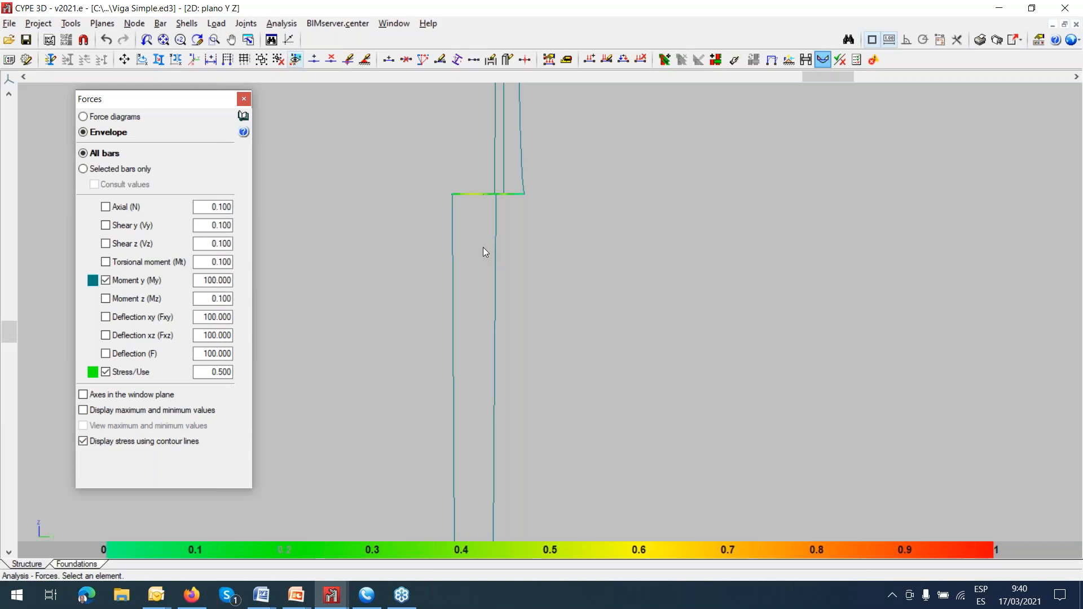
scroll(483, 219, "down", 1)
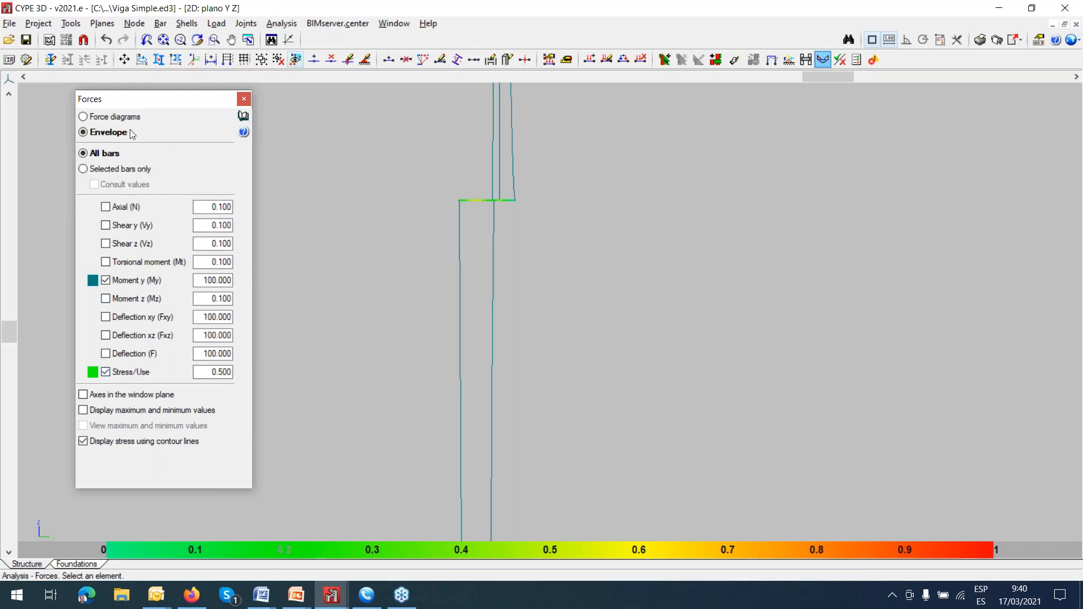
left_click(244, 99)
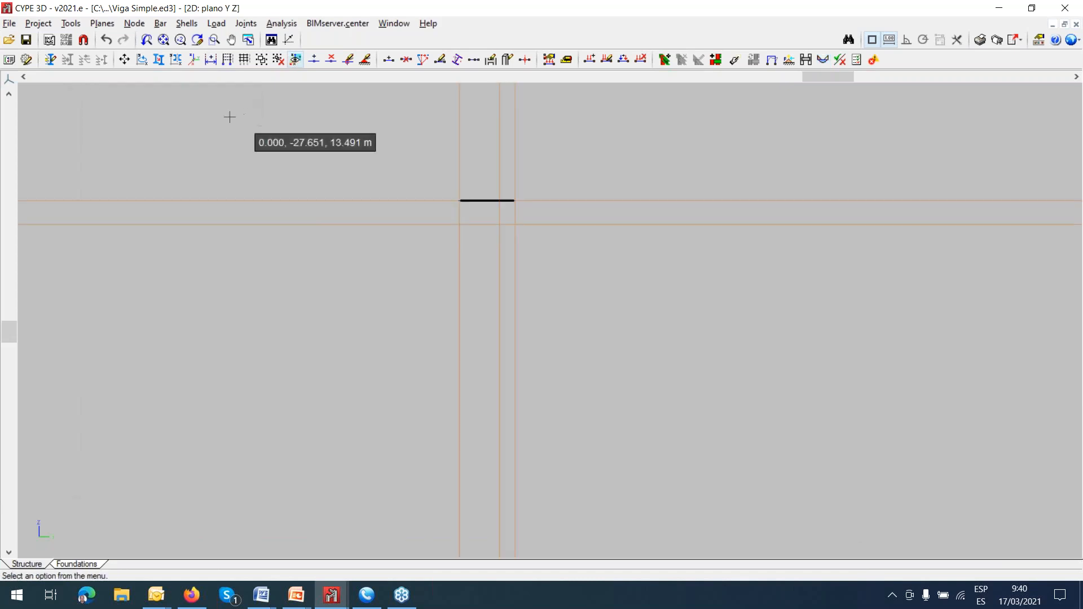
View the reactions at supports N1 and N2 for the Self weight loadcase.
left_click(282, 23)
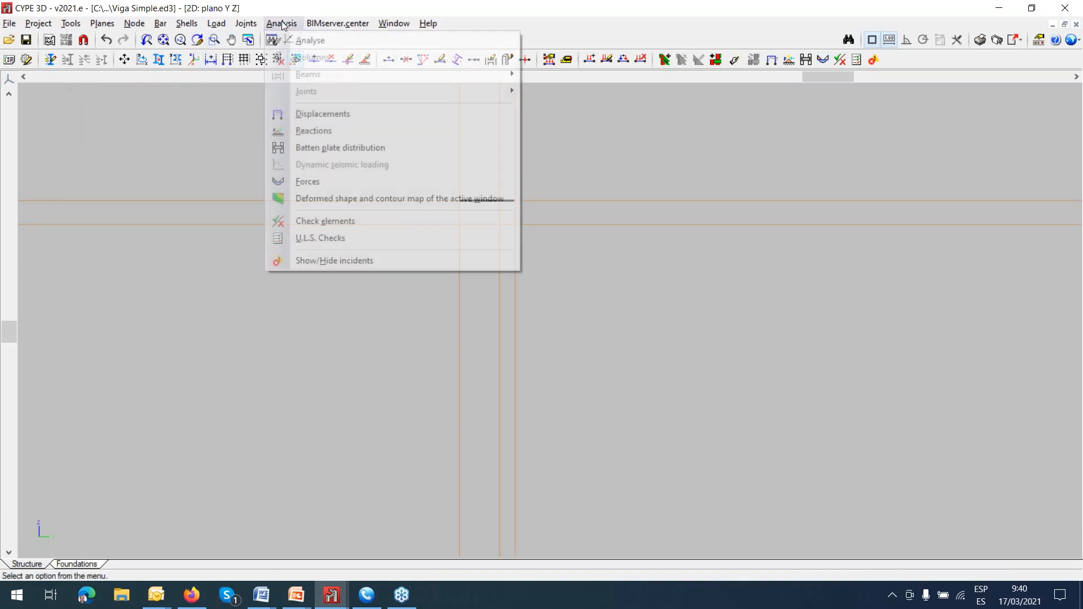
left_click(324, 133)
scroll(480, 191, "up", 3)
left_click(420, 221)
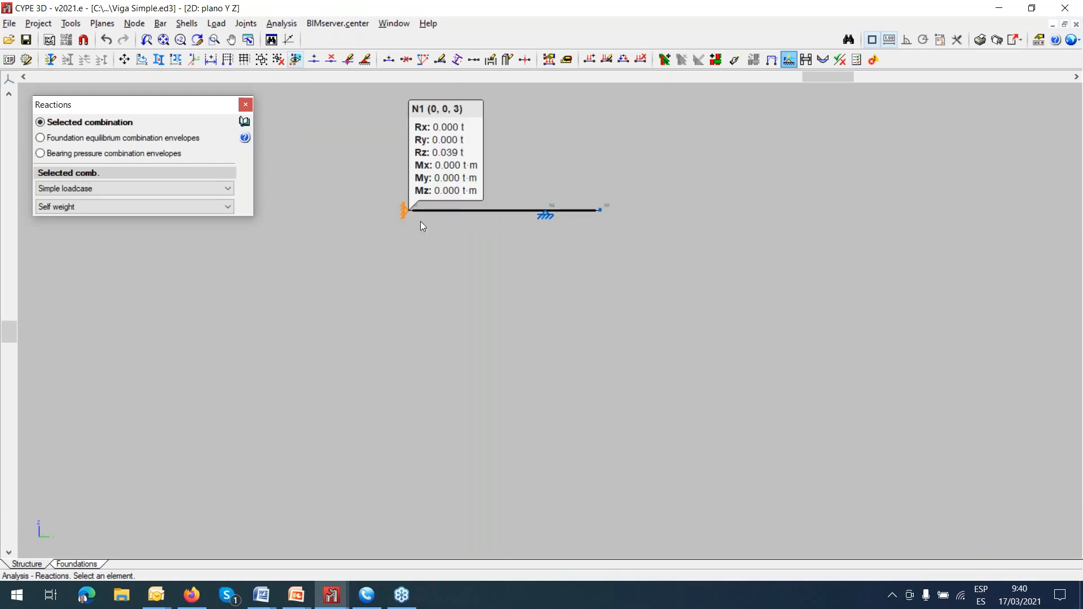
scroll(421, 221, "up", 1)
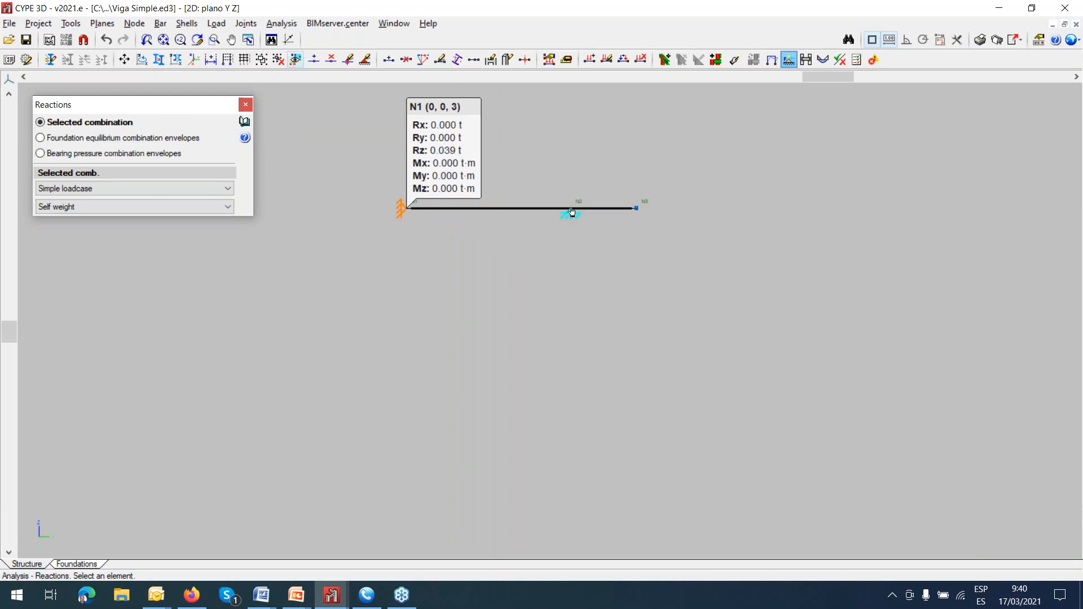
left_click(571, 212)
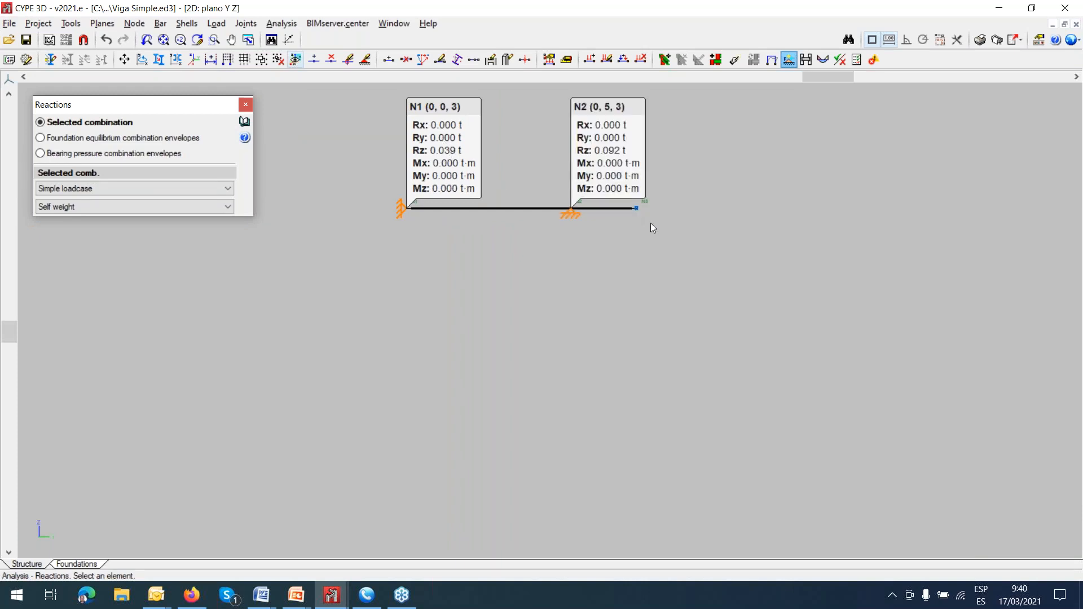
middle_click_drag(637, 215, 661, 314)
scroll(661, 314, "up", 2)
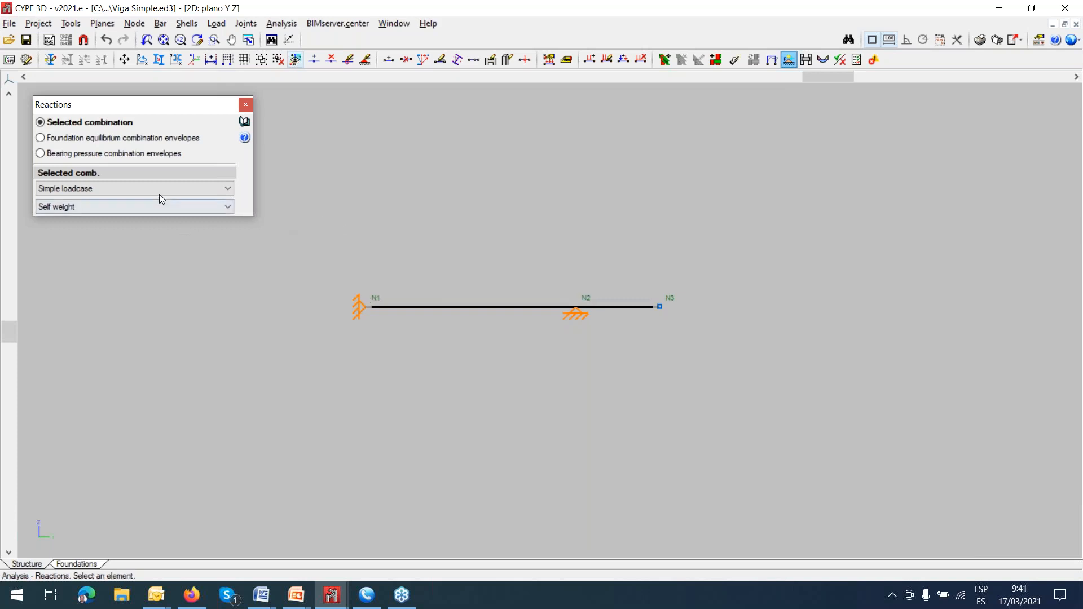
Review the support reactions for the CM 1 and Q 1 loadcases, and close the reactions.
left_click(228, 208)
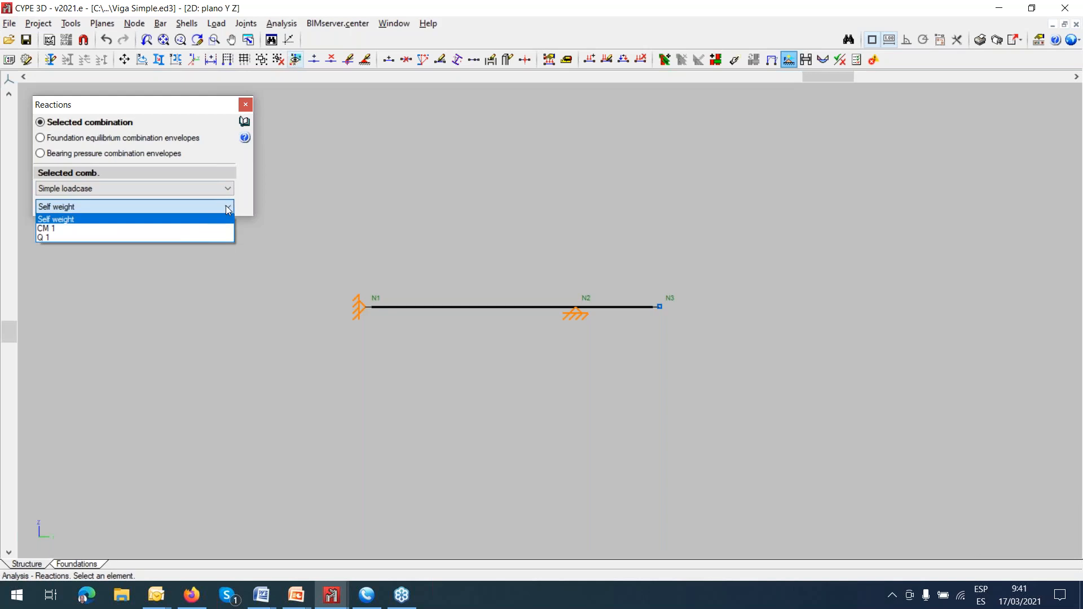
left_click(192, 229)
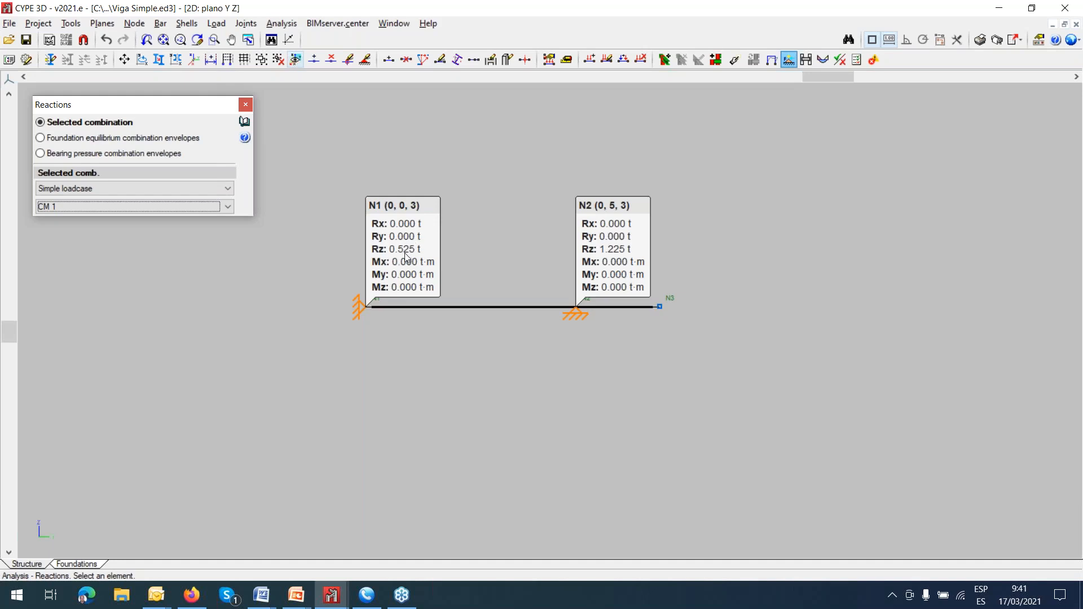
left_click(226, 206)
left_click(192, 236)
left_click(247, 106)
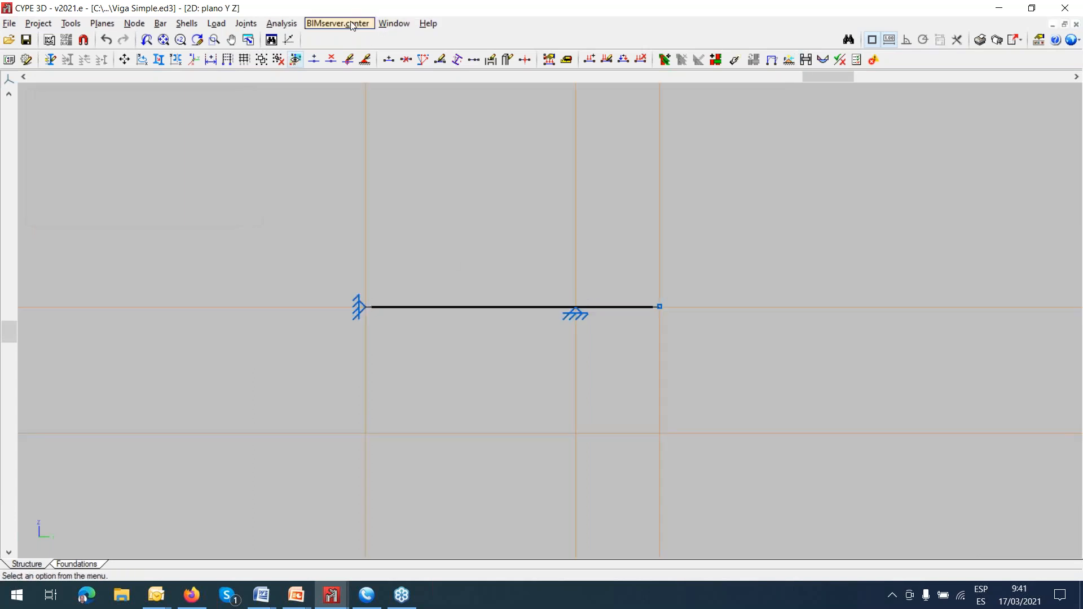
View the nodal displacements of both bars for Self weight, switch to the envelope, and close the displacements.
left_click(279, 24)
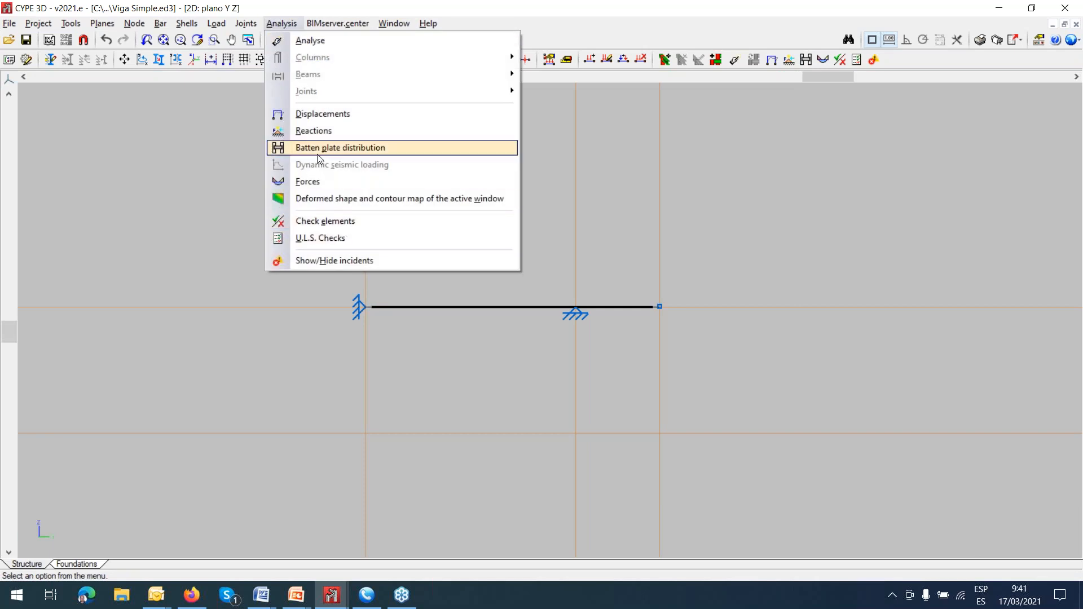
left_click(323, 115)
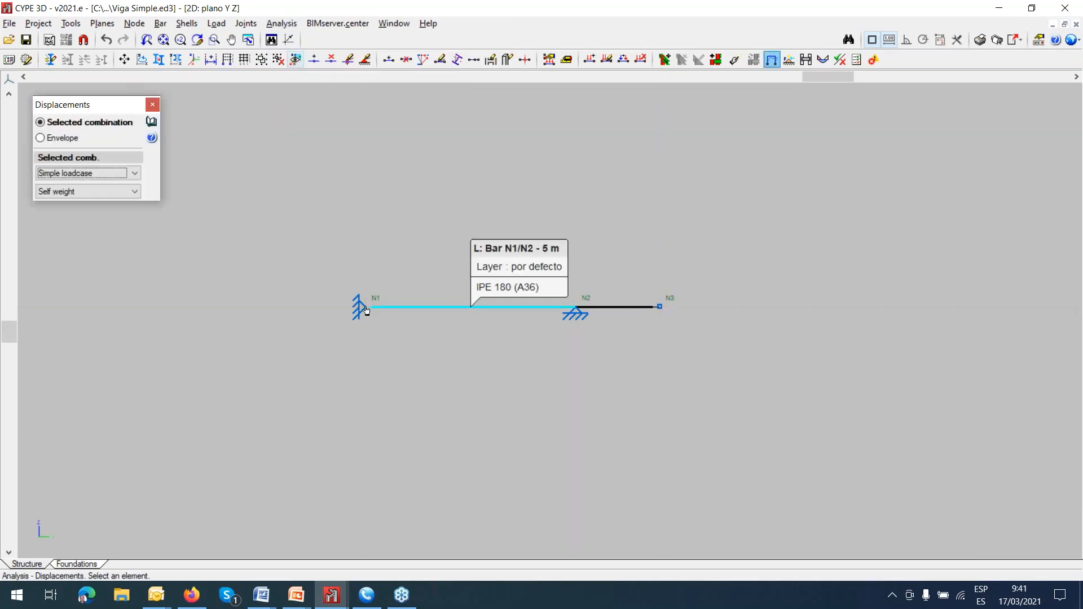
left_click(457, 313)
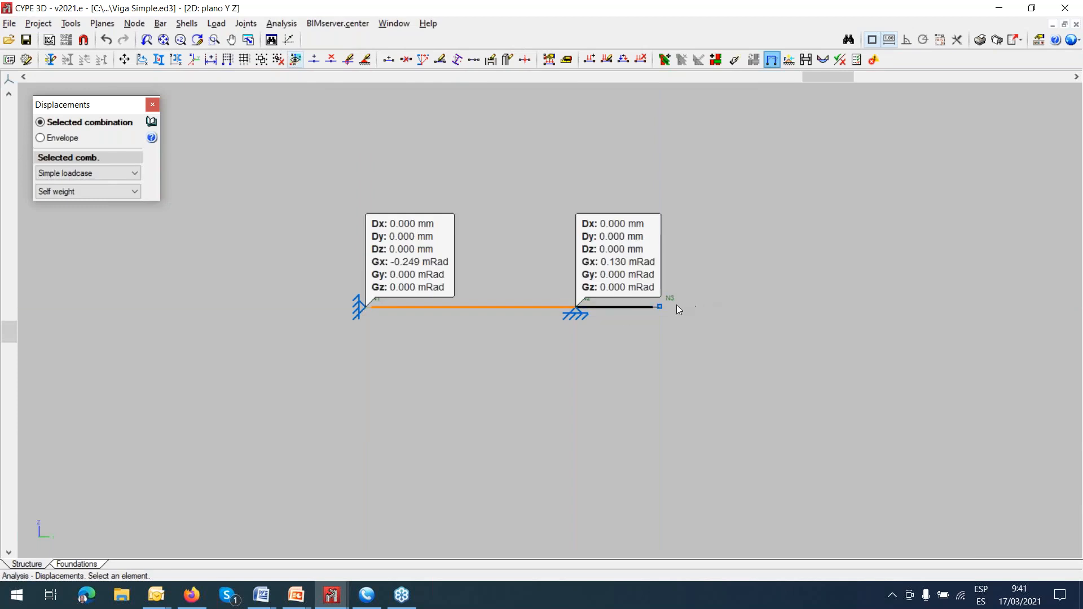
left_click(667, 330)
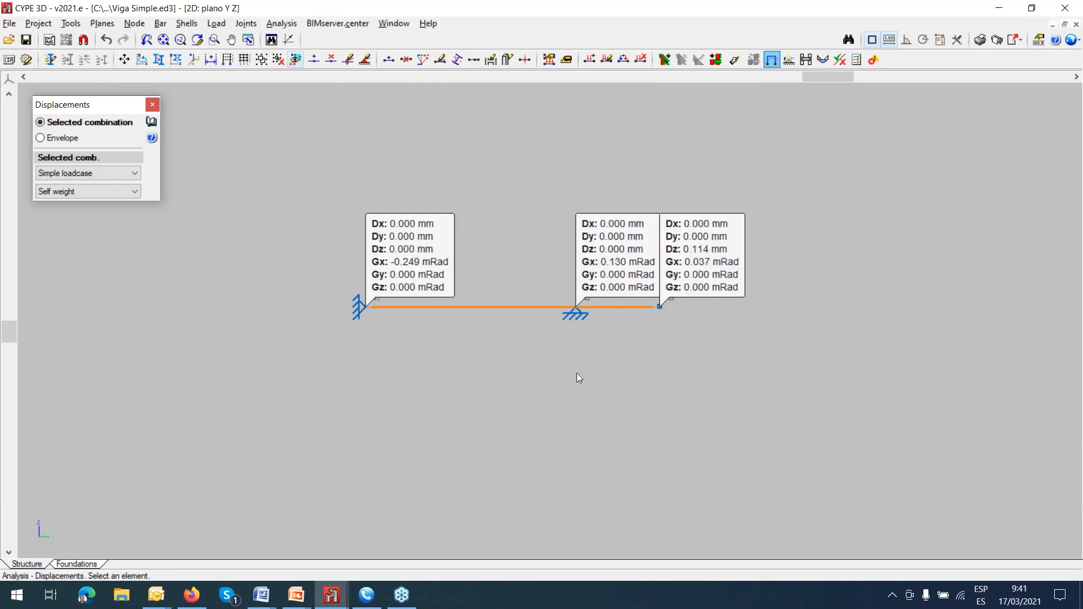
left_click(135, 192)
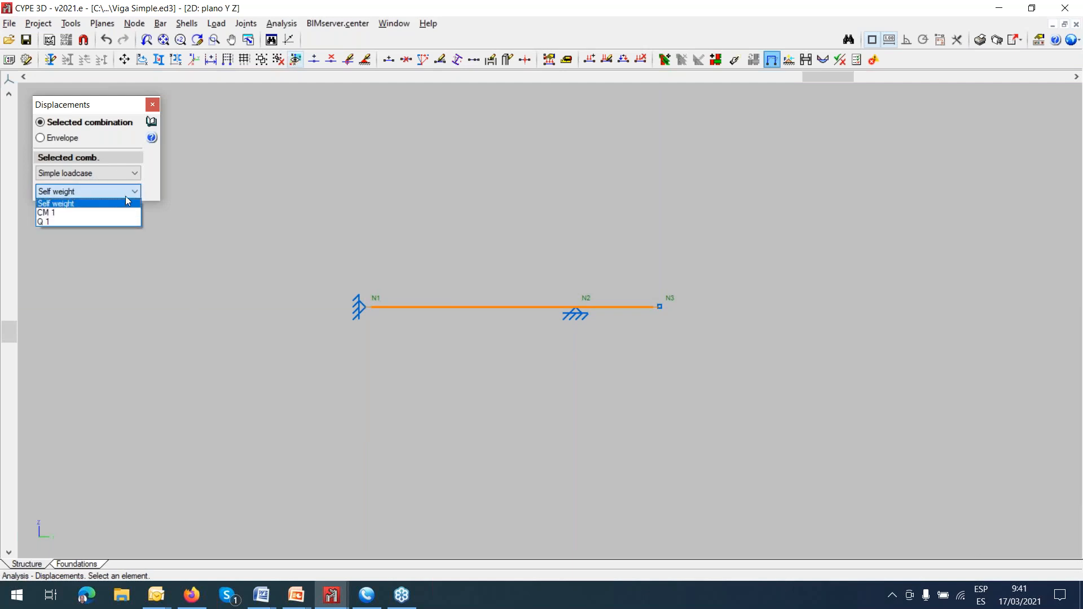
left_click(126, 204)
left_click(65, 139)
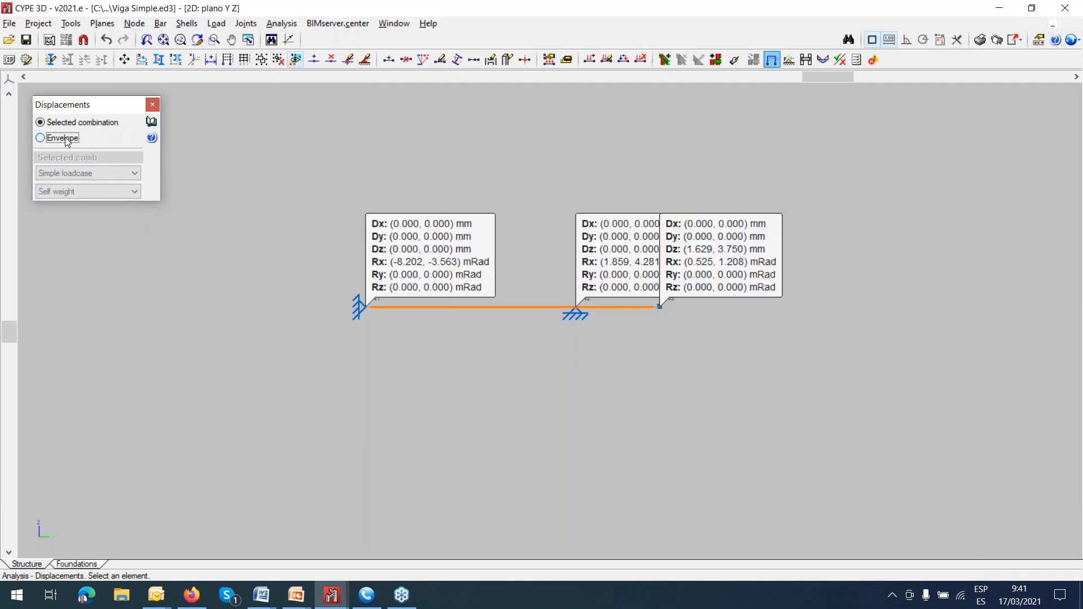
left_click(153, 105)
Open the Backling project from the BUCKLING folder of the CURSO UNI VALLE CYPE 3D directory.
scroll(395, 181, "down", 1)
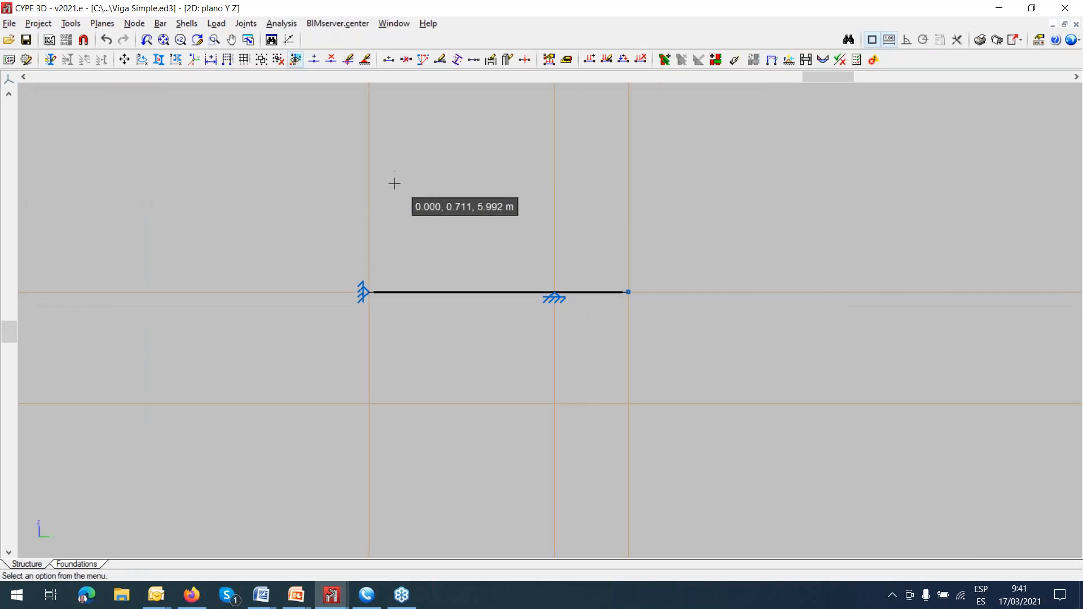
left_click(38, 23)
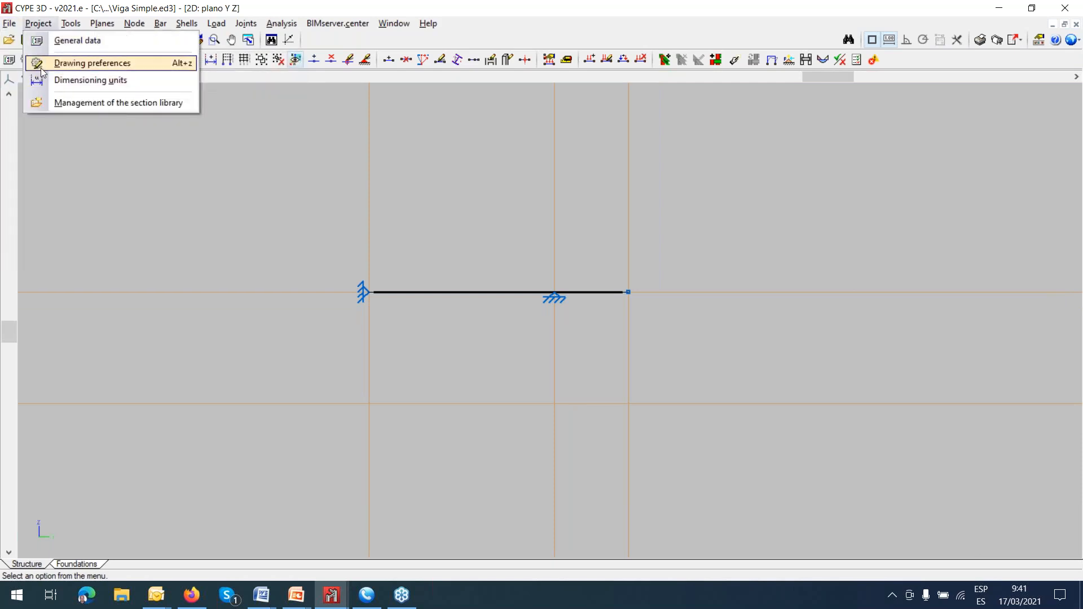
mouse_move(12, 24)
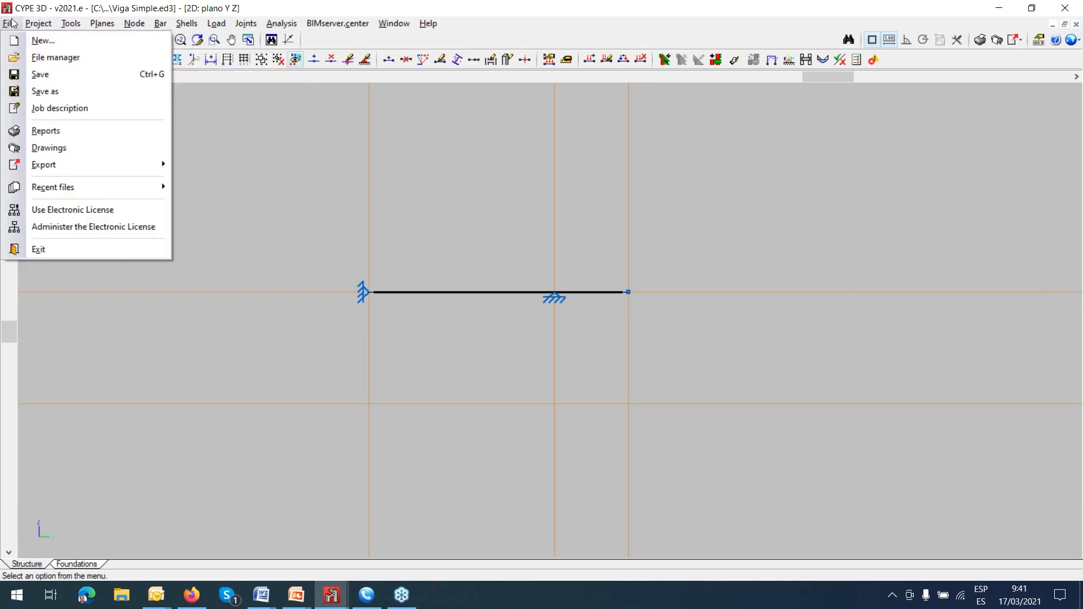
left_click(41, 58)
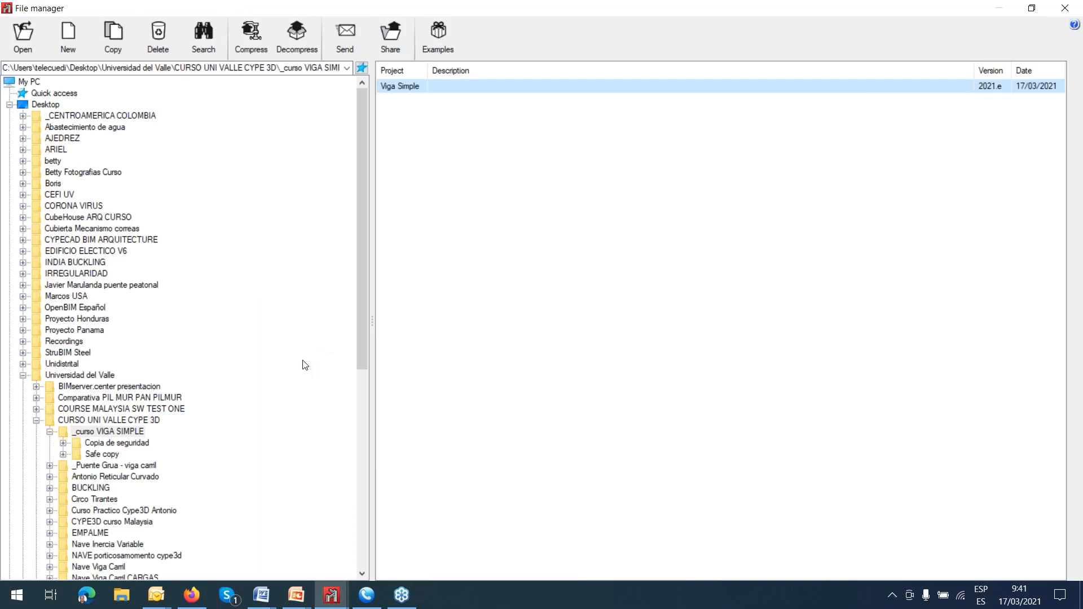
scroll(160, 416, "down", 2)
scroll(159, 418, "down", 1)
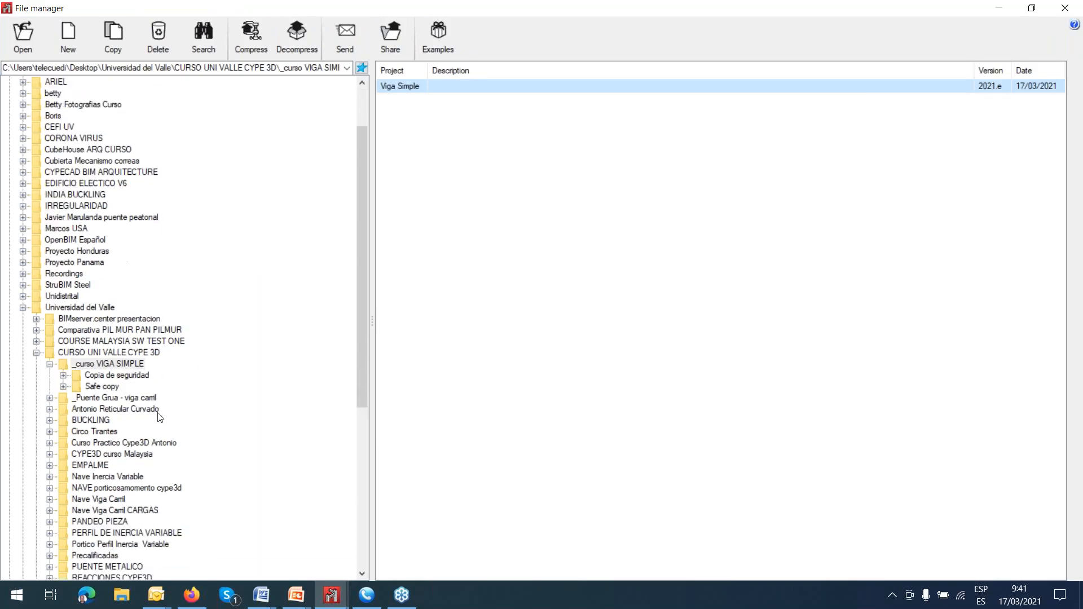
left_click(66, 420)
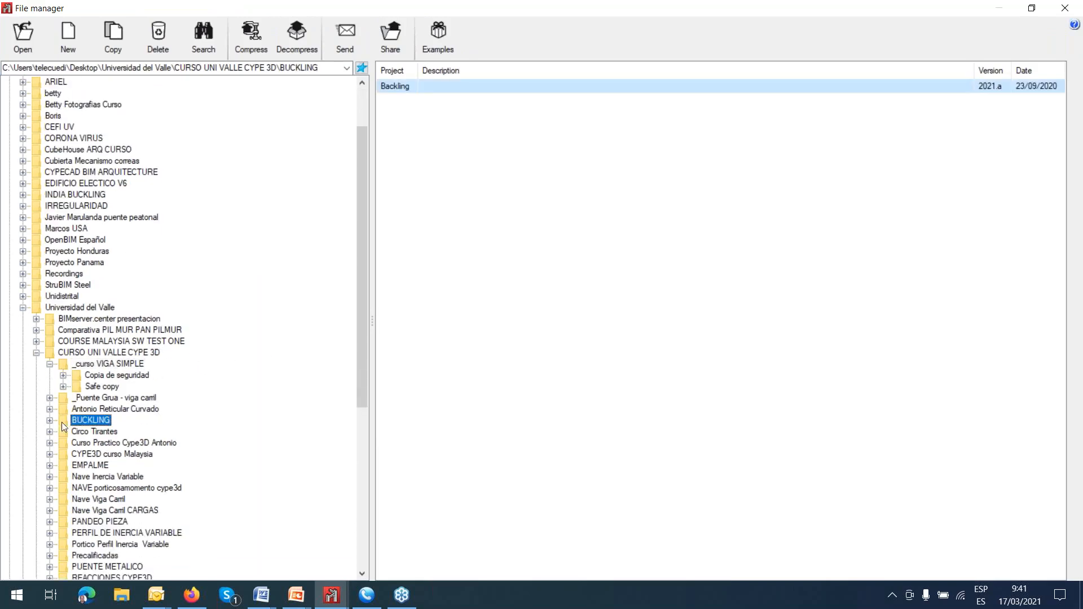
left_click(401, 89)
double_click(401, 88)
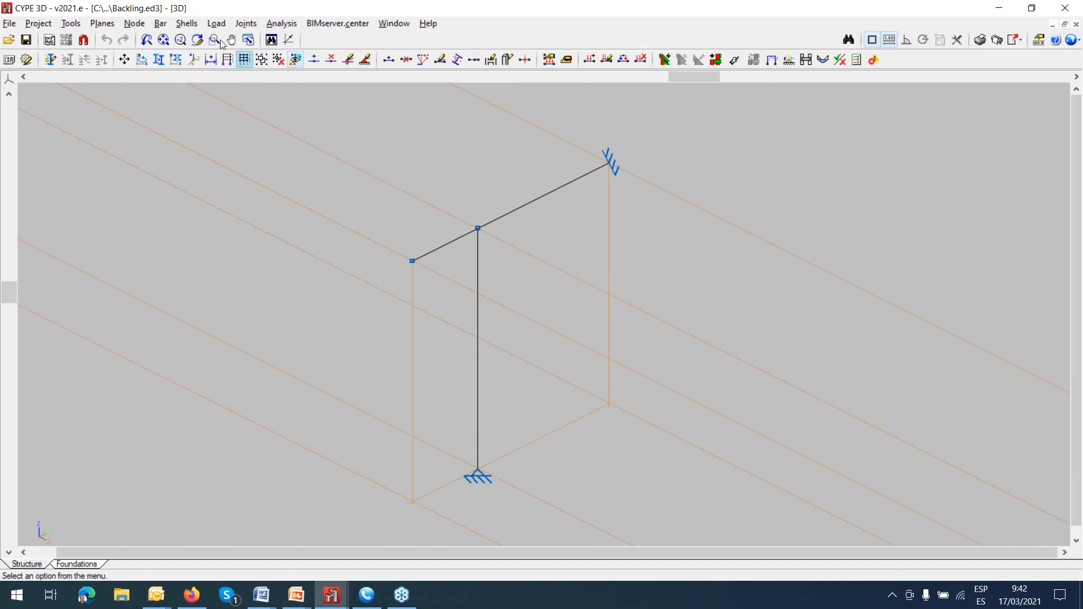
Examine the vertical bar's buckling options, preview a specified xy-plane buckling length, return to β=1.0, and close without applying.
left_click(161, 23)
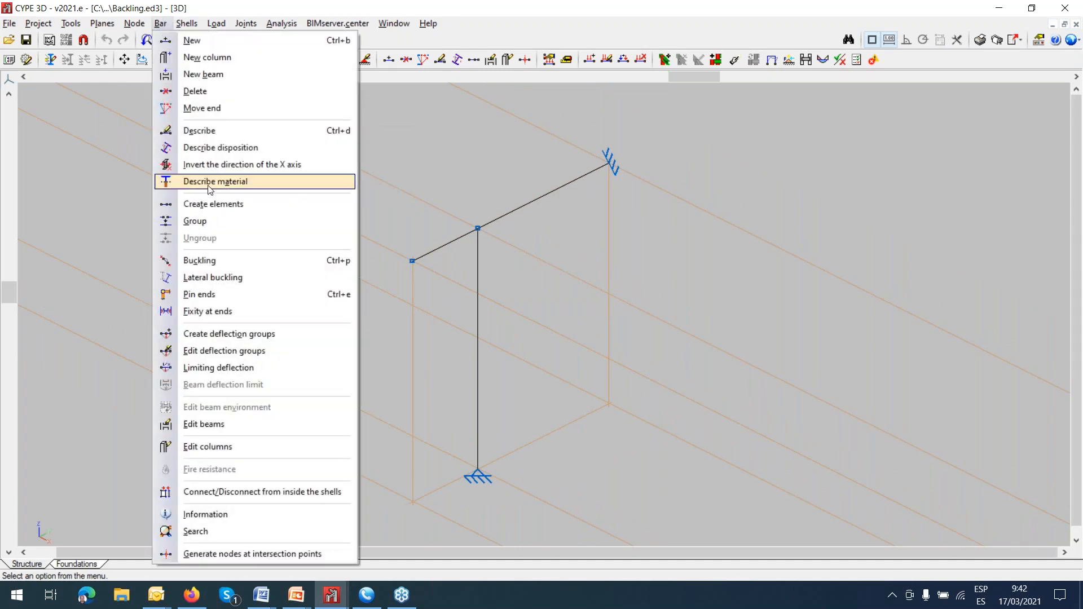
left_click(212, 261)
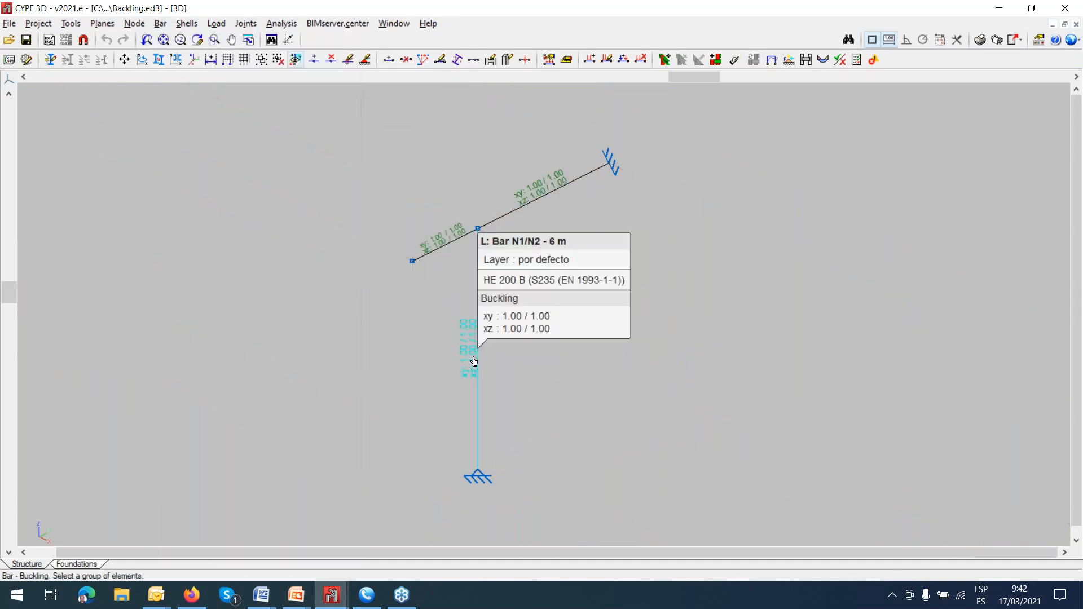
left_click(479, 362)
right_click(492, 368)
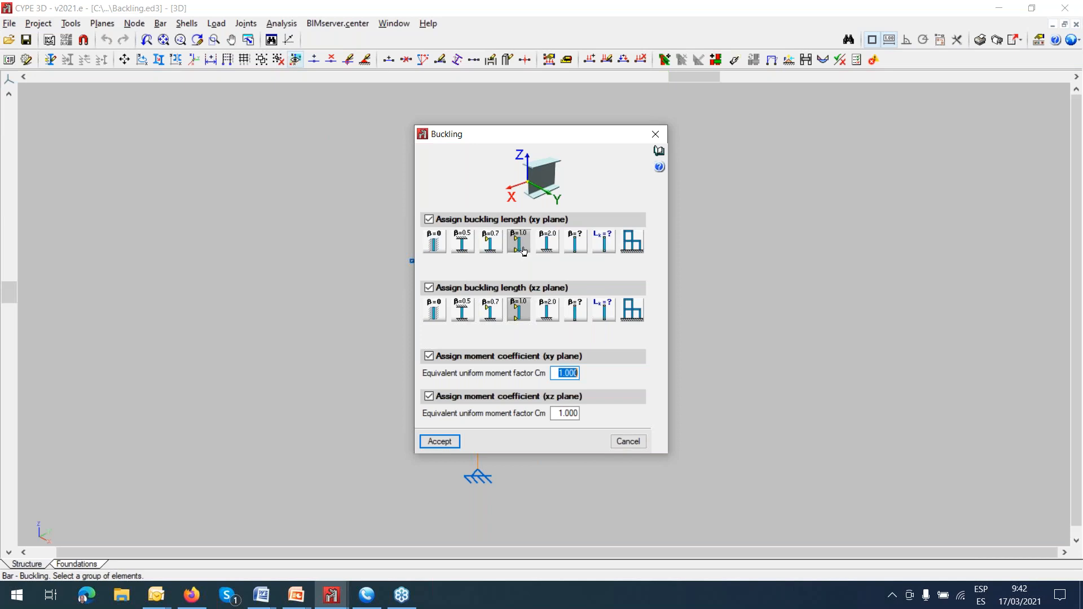
left_click(599, 245)
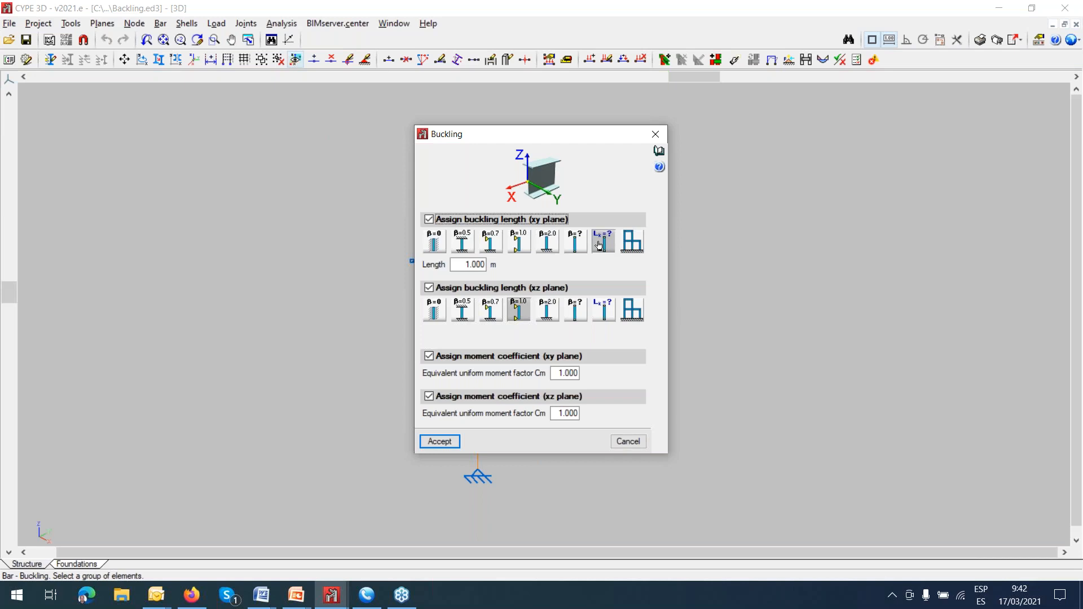
left_click(517, 248)
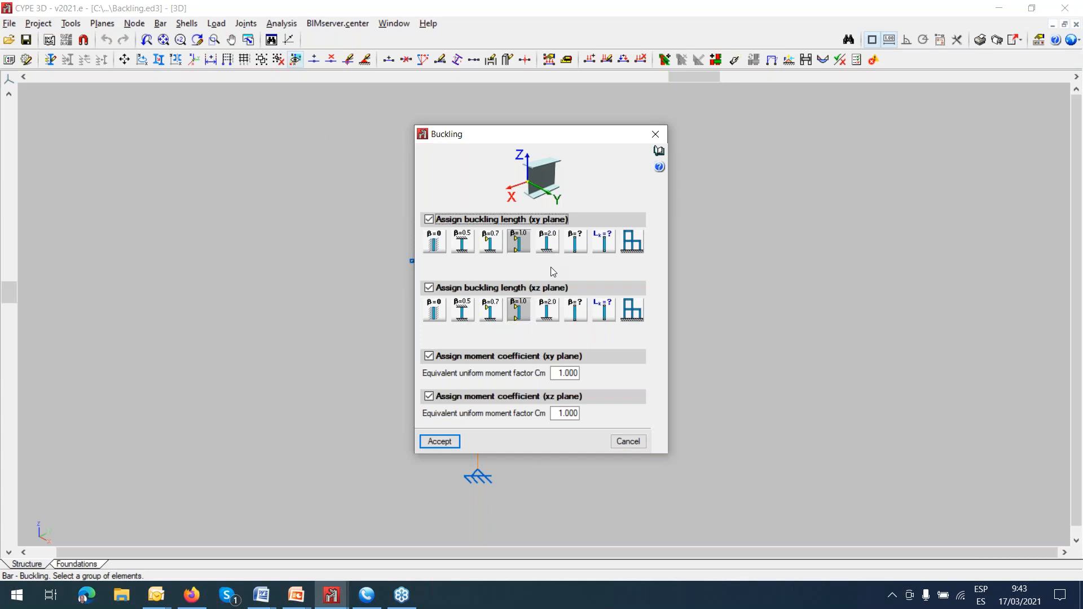
left_click(655, 134)
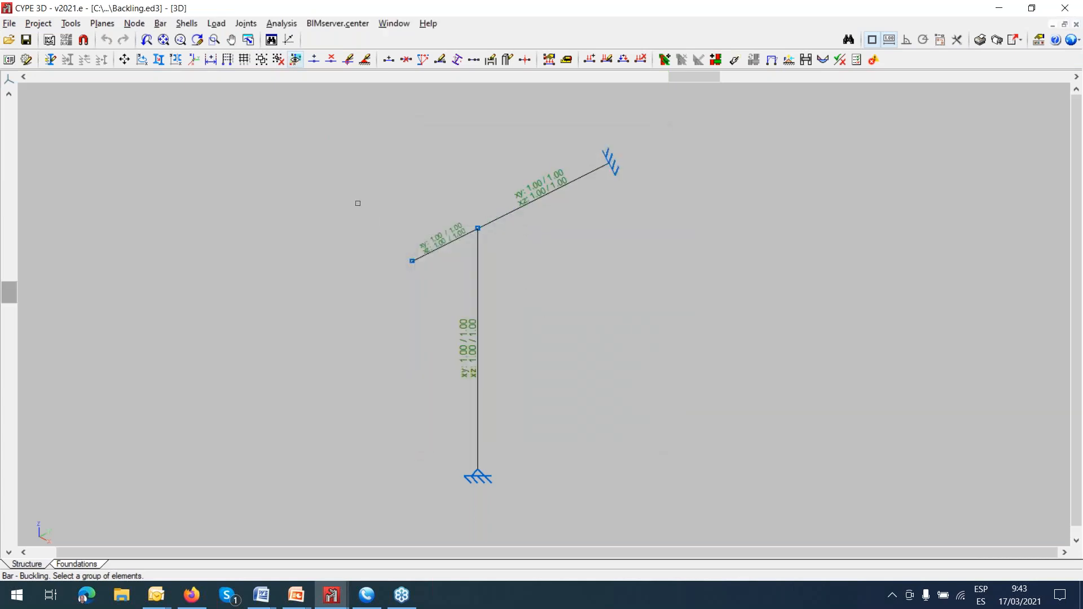
Make the loads of all loadcases visible on the structure.
left_click(216, 23)
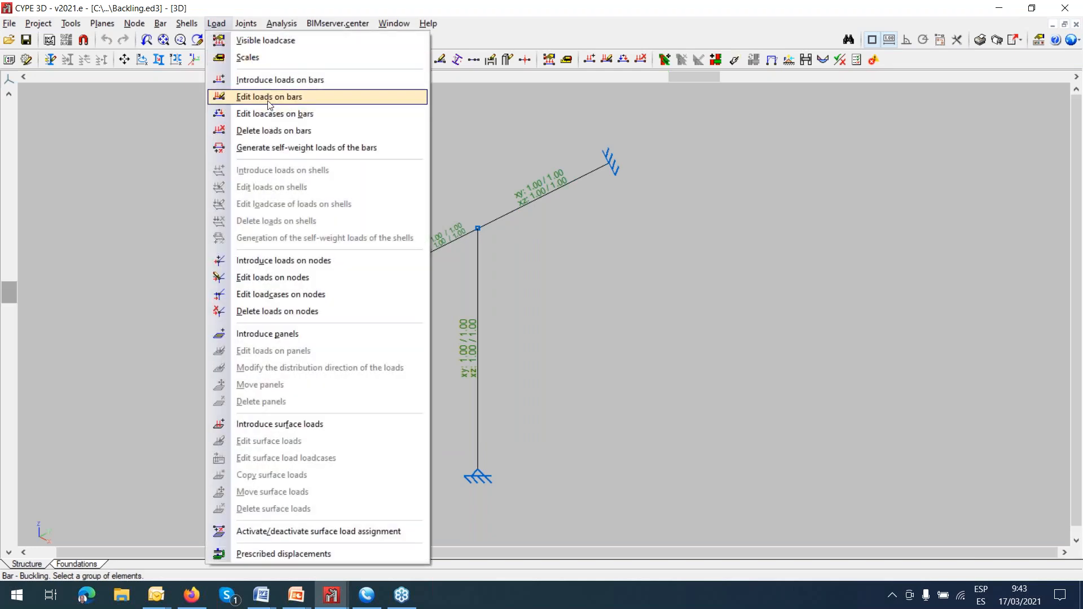
left_click(260, 44)
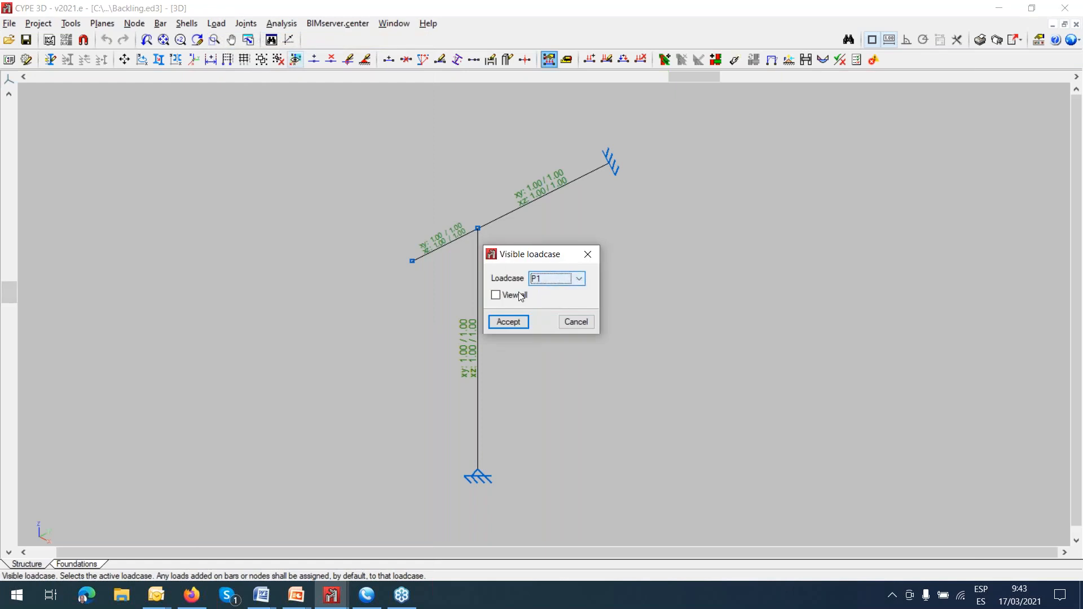
left_click(498, 296)
left_click(508, 322)
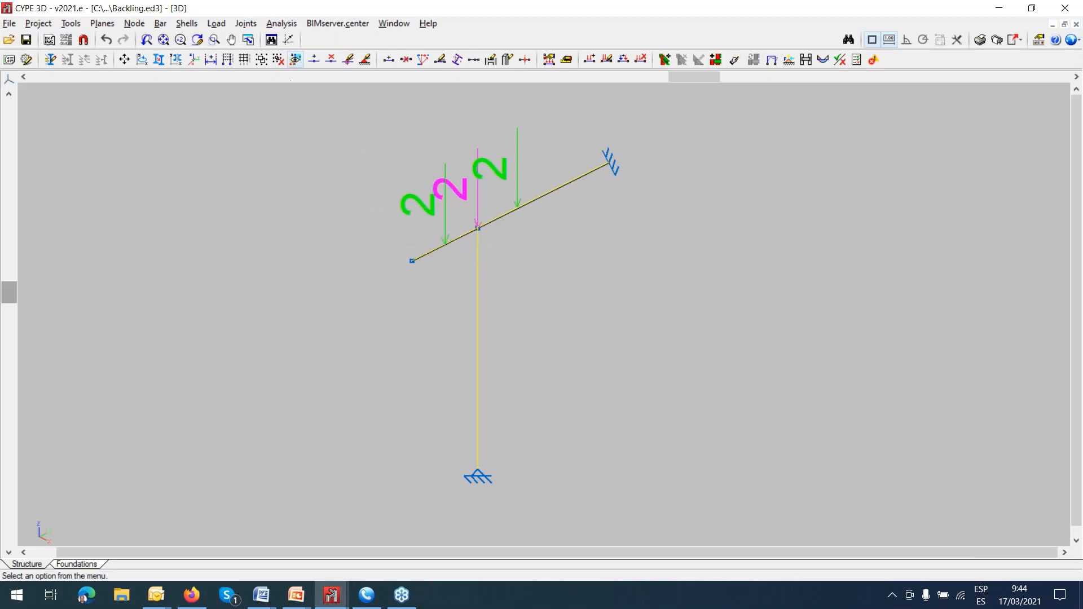
Review the vertical bar's U.L.S. checks for combined bending, axial and shear resistance and for torsion, and close the report.
left_click(281, 24)
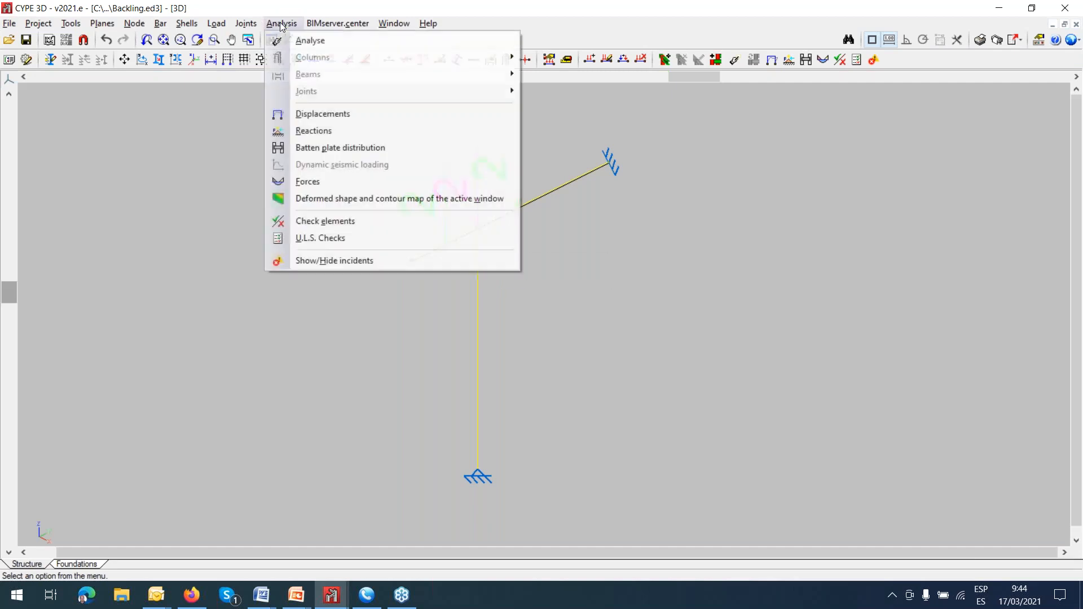
left_click(320, 239)
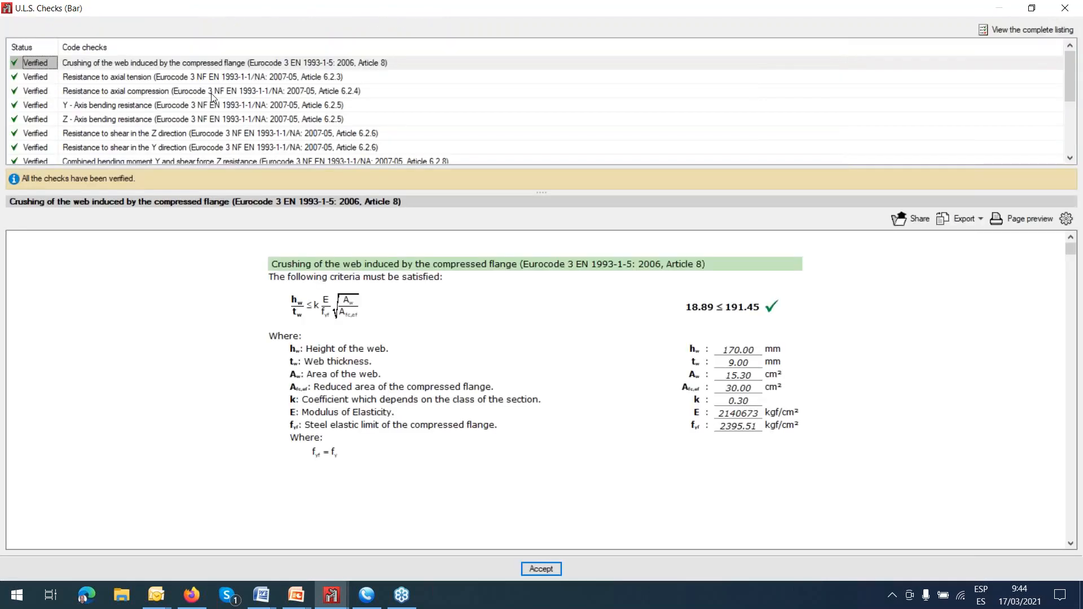
scroll(211, 97, "down", 3)
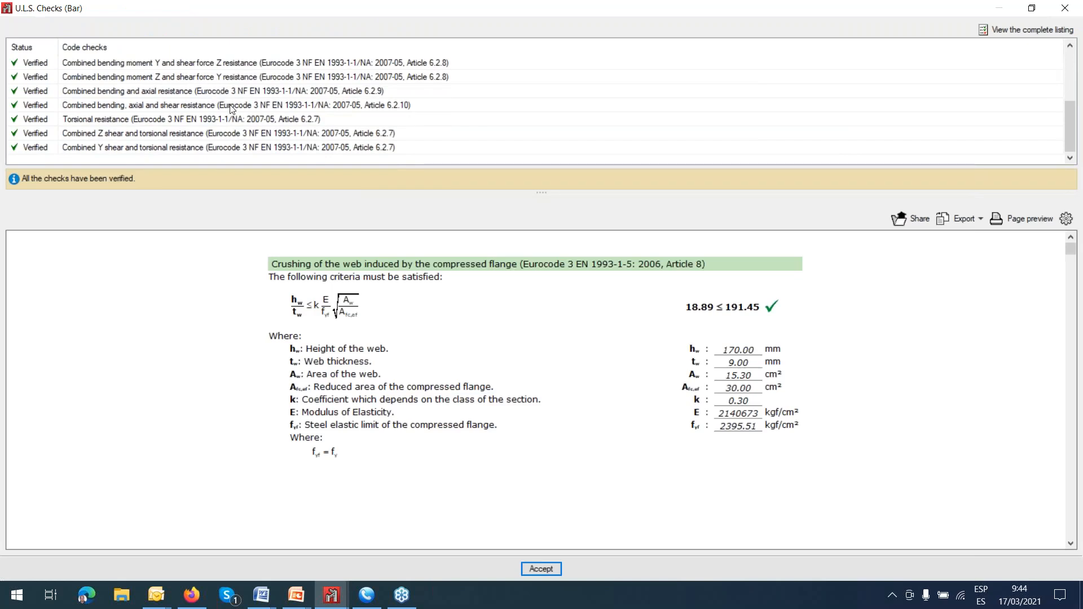
left_click(234, 94)
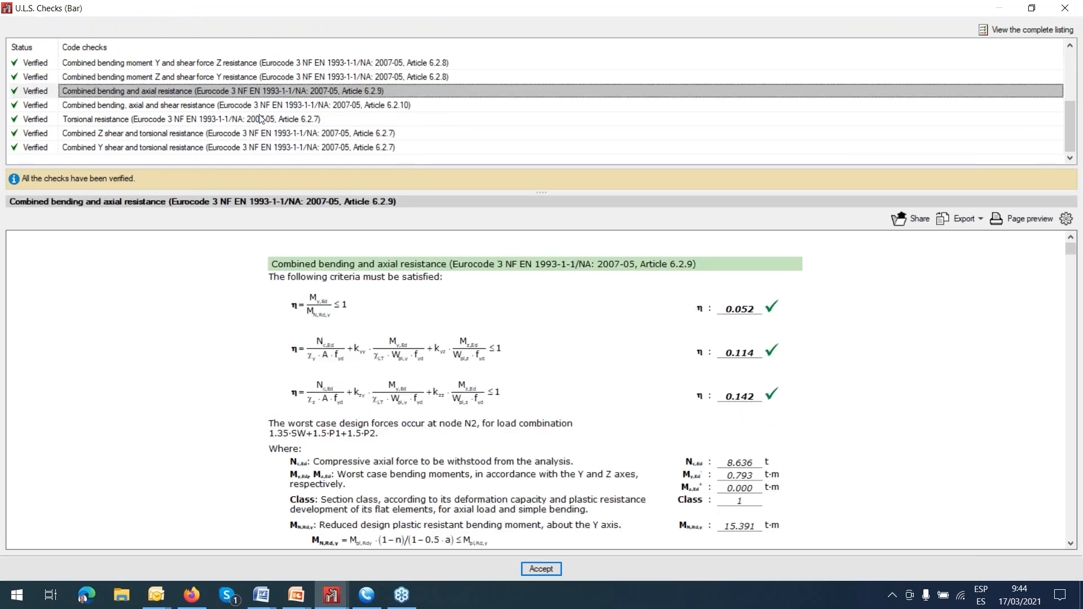
left_click(261, 118)
left_click(272, 134)
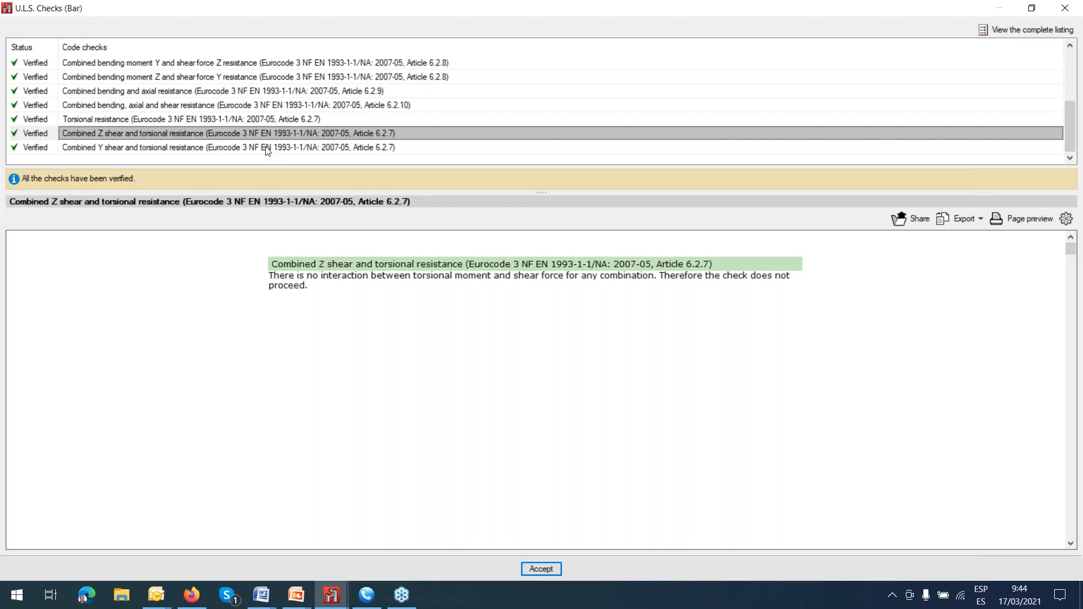
left_click(289, 104)
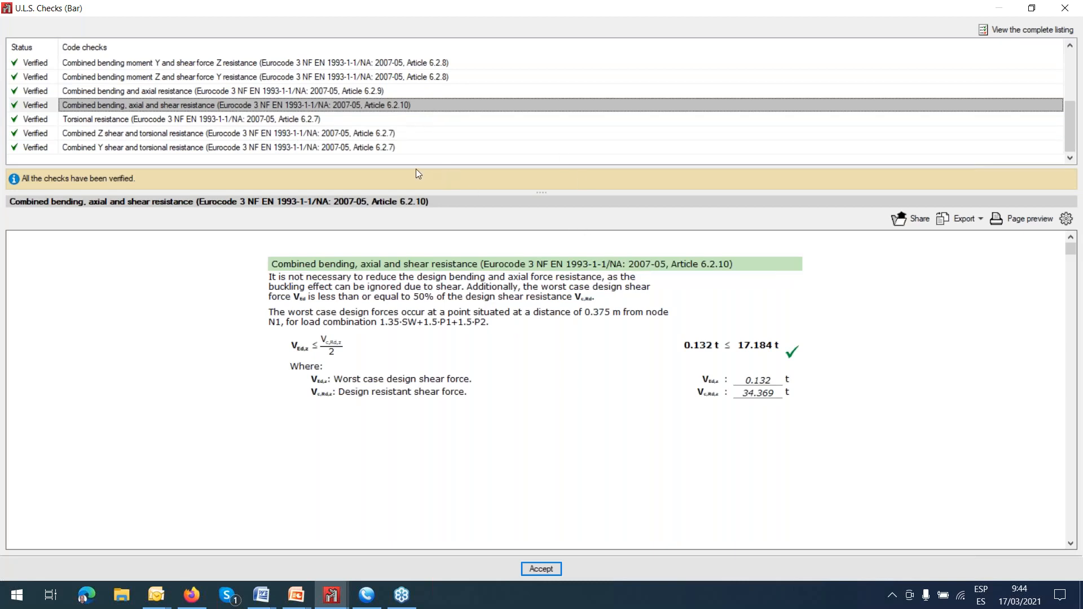
left_click(393, 135)
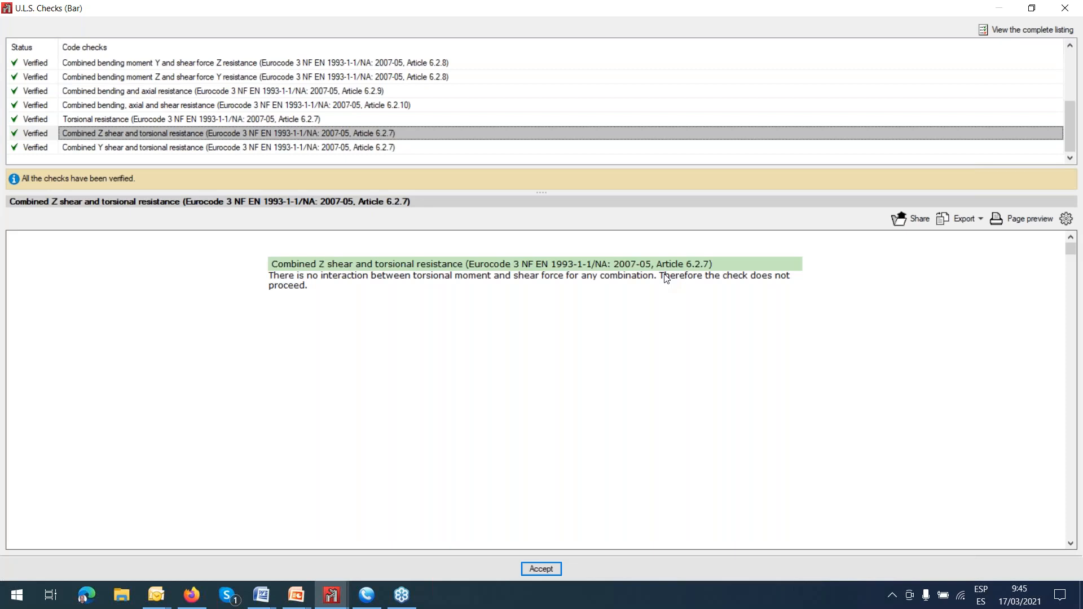
left_click(1066, 10)
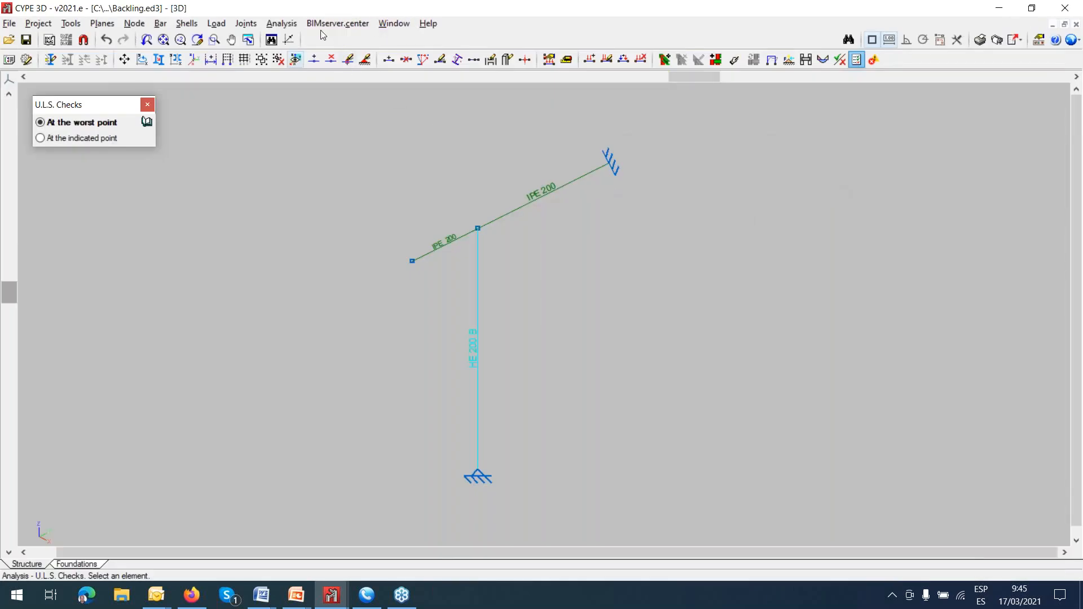
Display the deformed shape with the structure visible for loadcase P1, and play its animation.
left_click(282, 24)
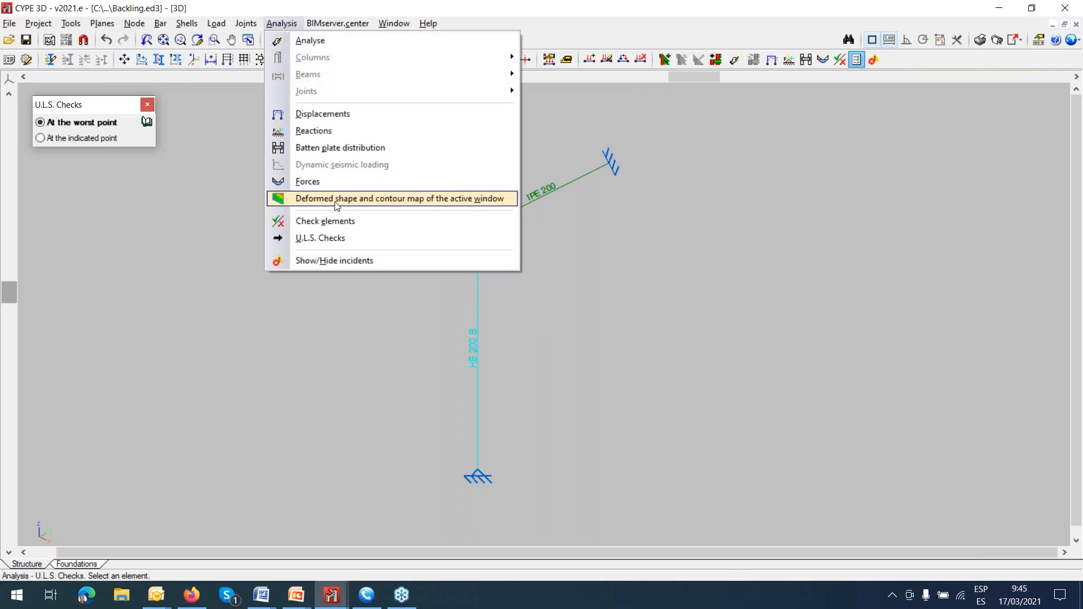
left_click(336, 200)
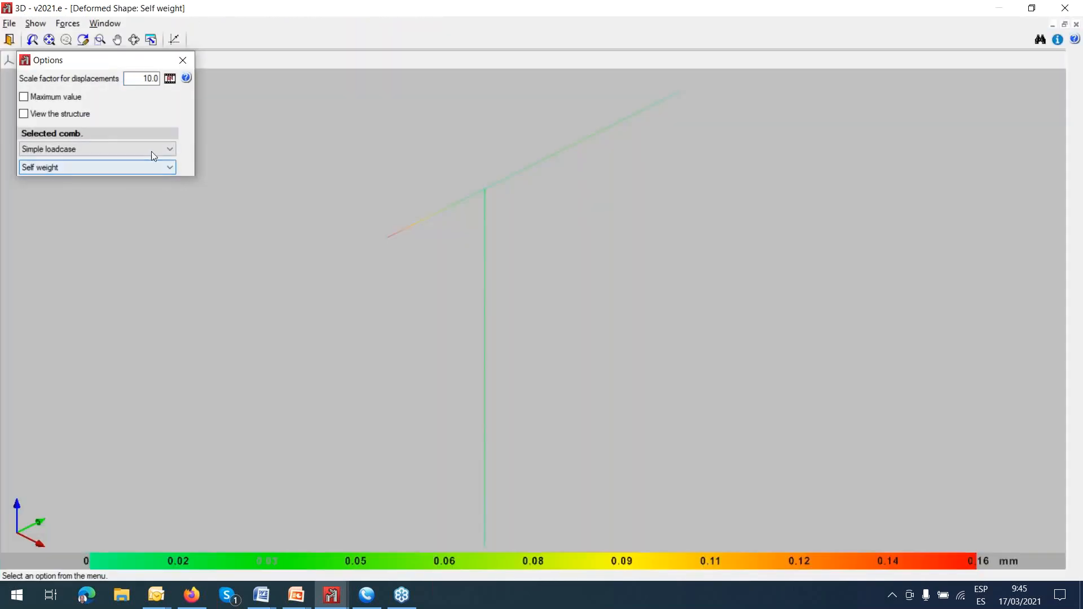
left_click(76, 115)
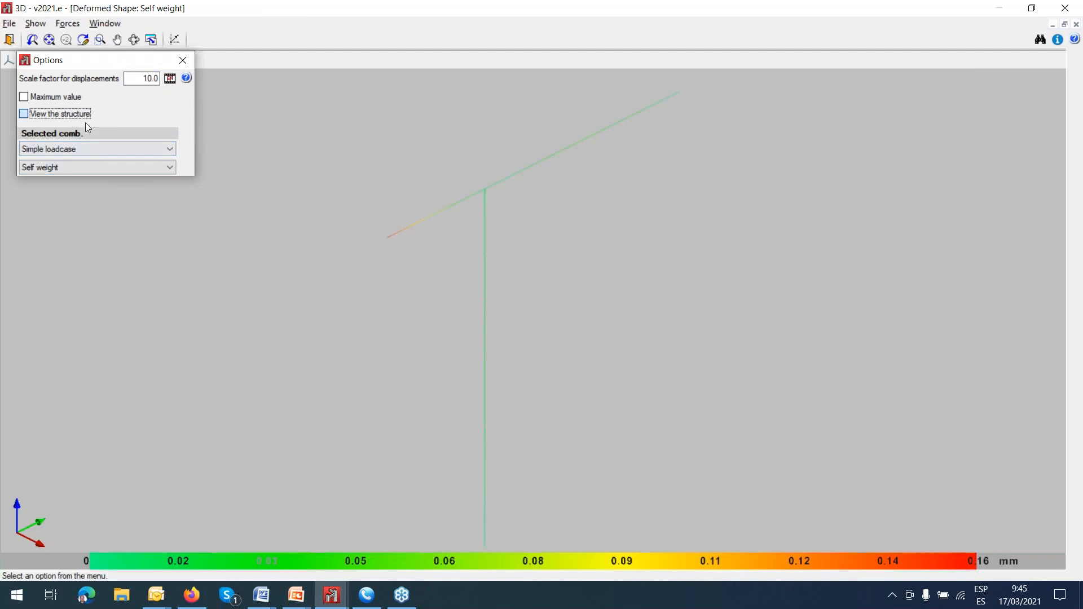
left_click(167, 167)
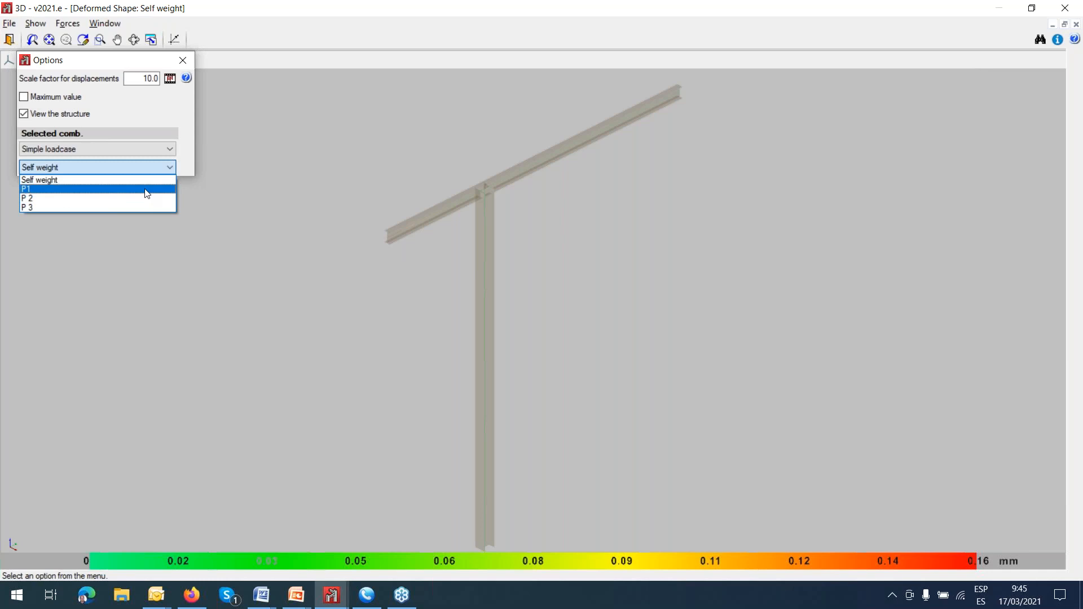
left_click(146, 189)
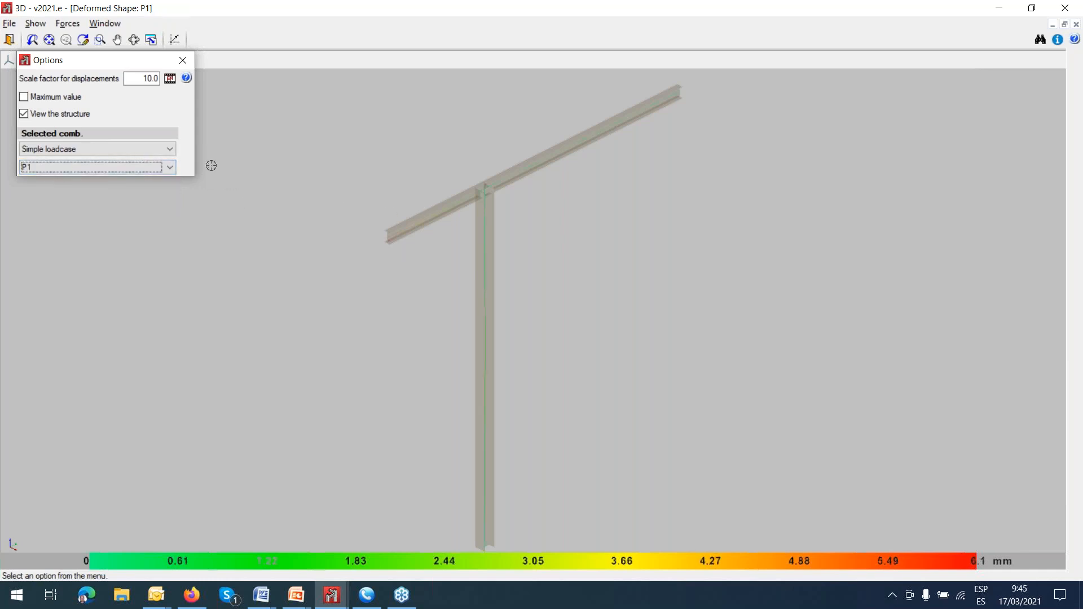
left_click(170, 79)
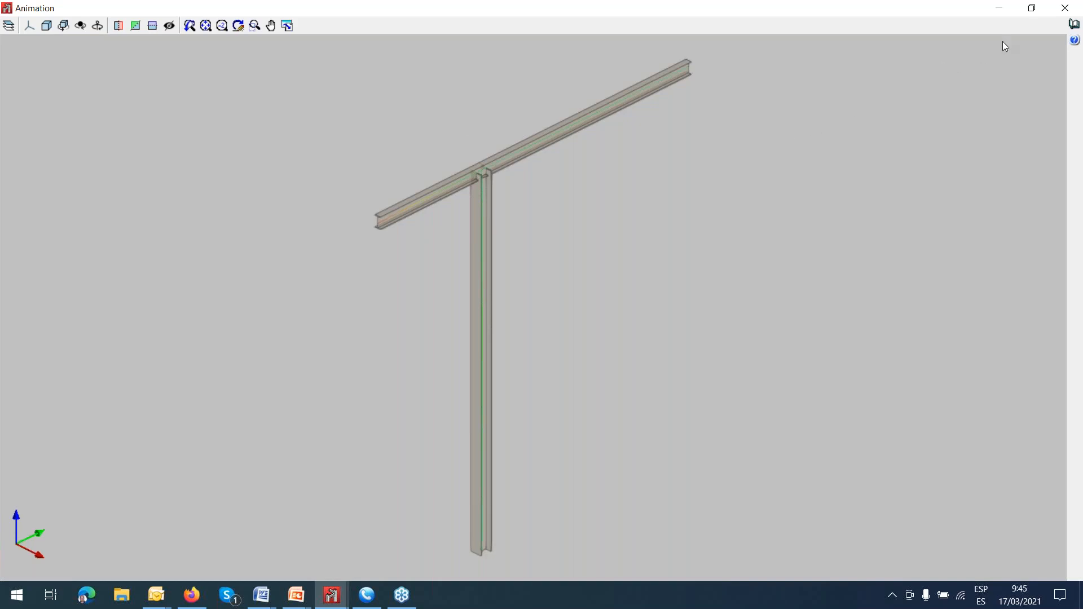
Set the displacement scale factor to 200, replay the P1 animation from a more frontal angle, and close it.
key("Tab")
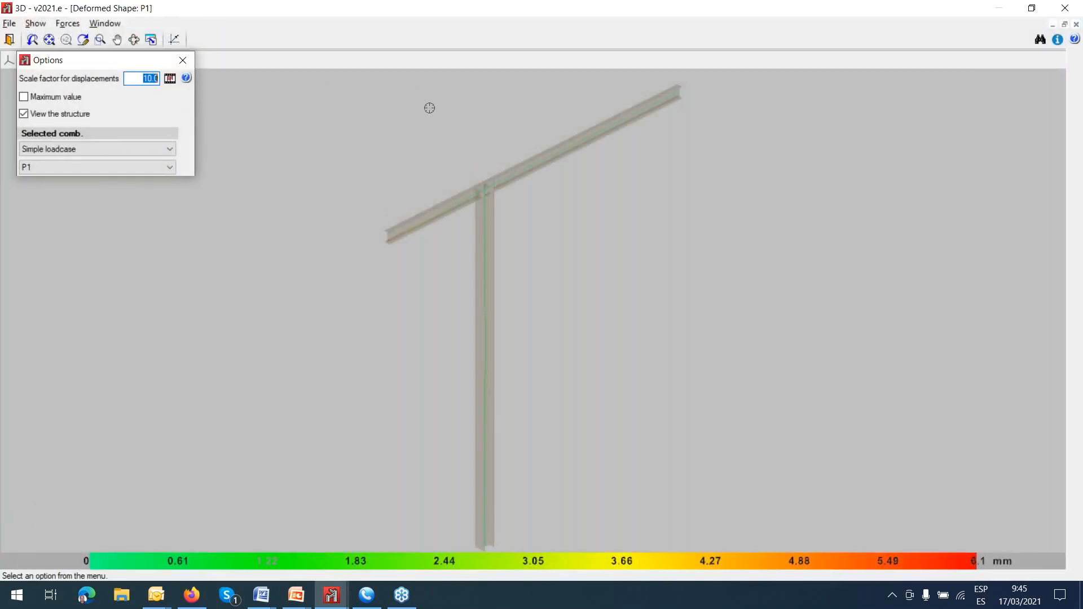
type("200")
key("Tab")
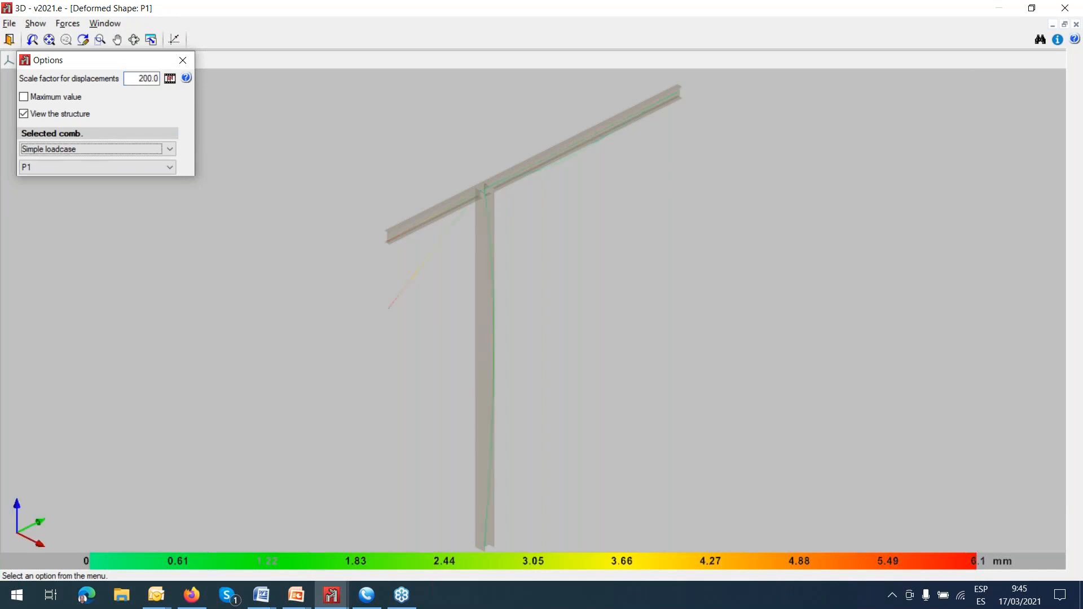
left_click(174, 83)
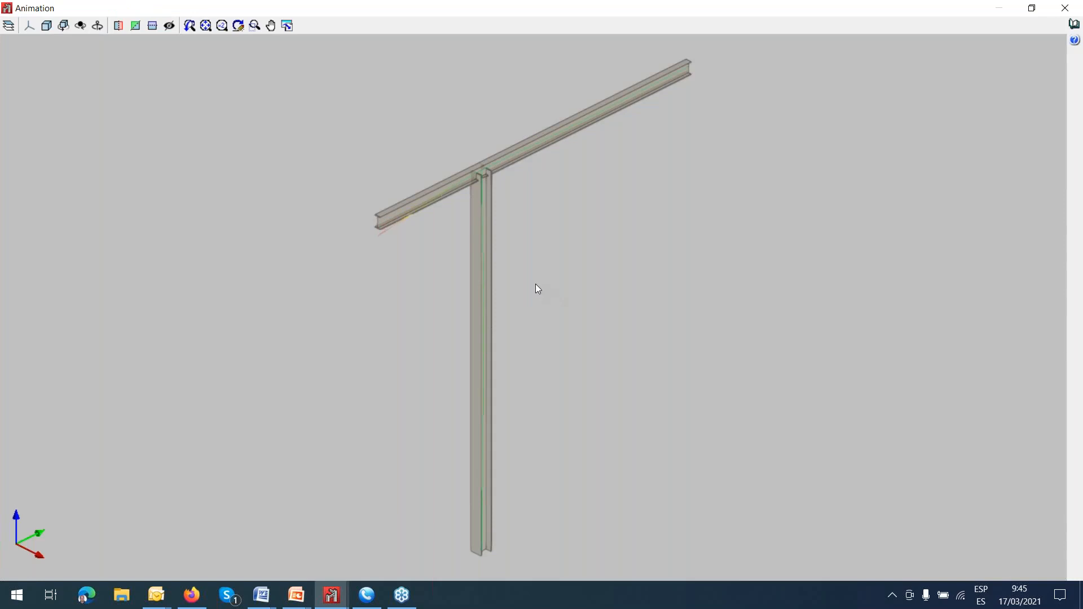
middle_click_drag(548, 375, 468, 370, "shift")
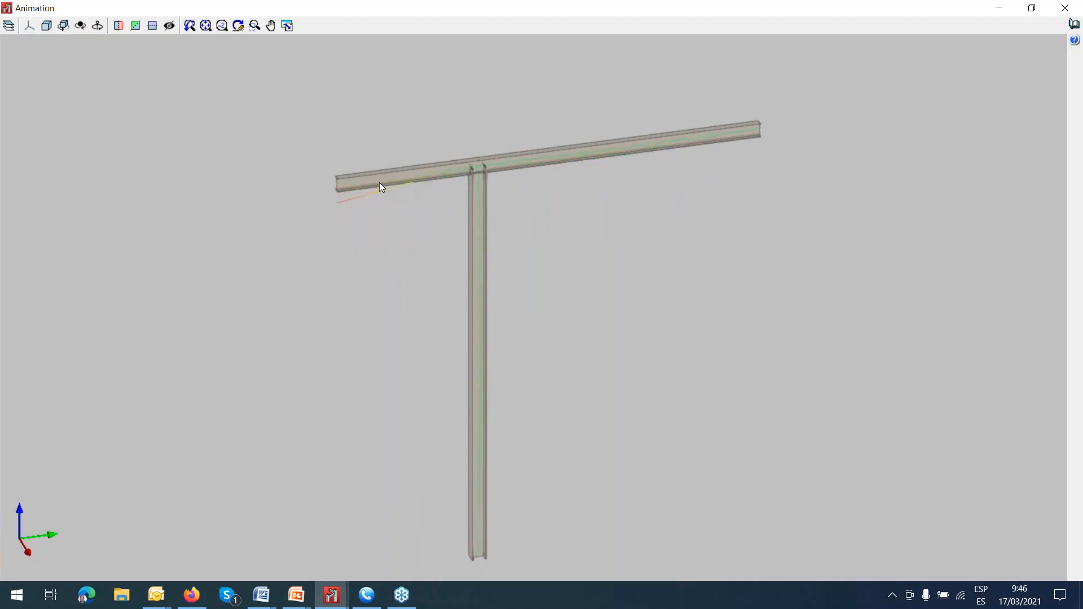
left_click(389, 153)
left_click(1065, 8)
Display the deformed shape for loadcase P 2, play its animation from a more frontal angle, and close it.
left_click(170, 167)
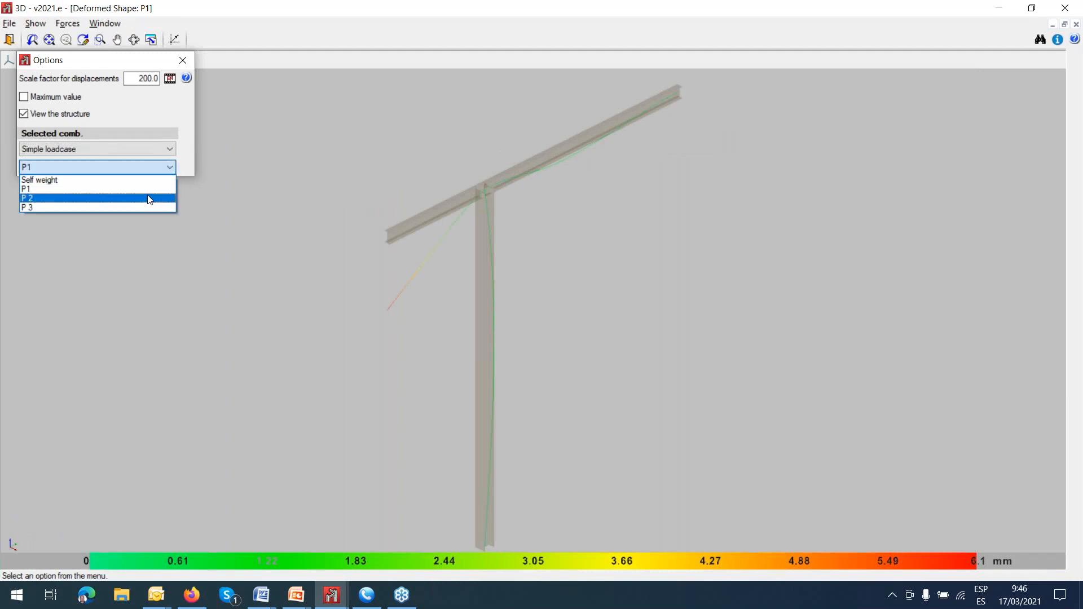
left_click(147, 199)
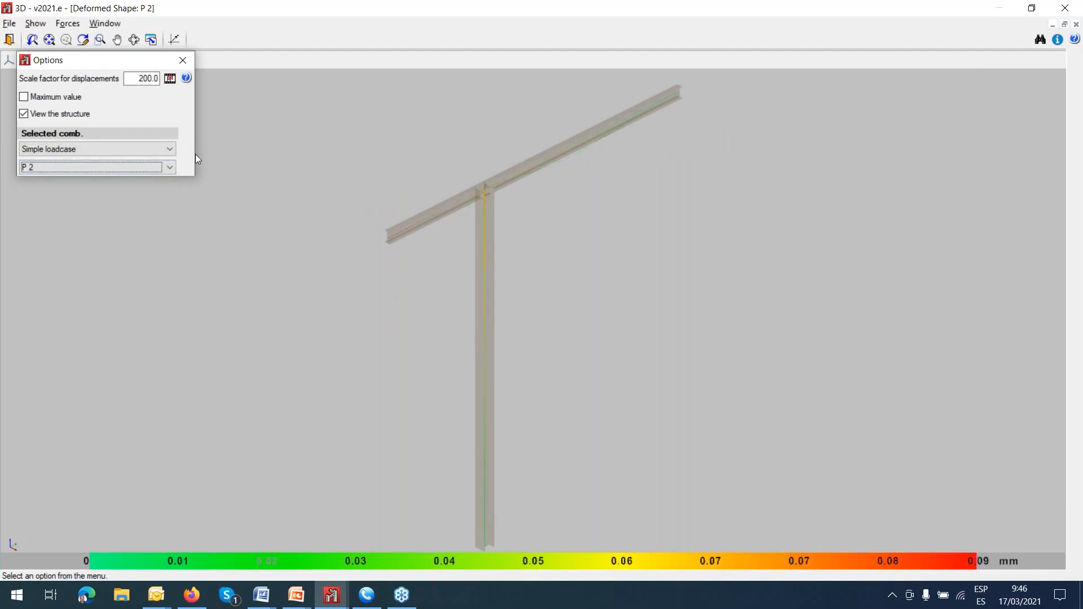
left_click(171, 79)
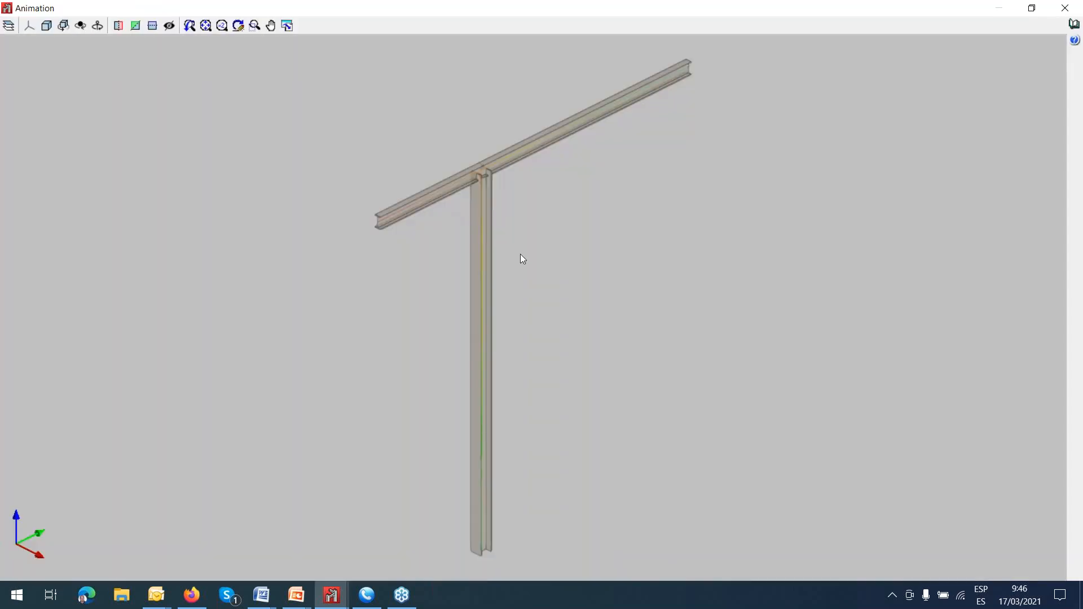
left_click_drag(504, 260, 434, 237)
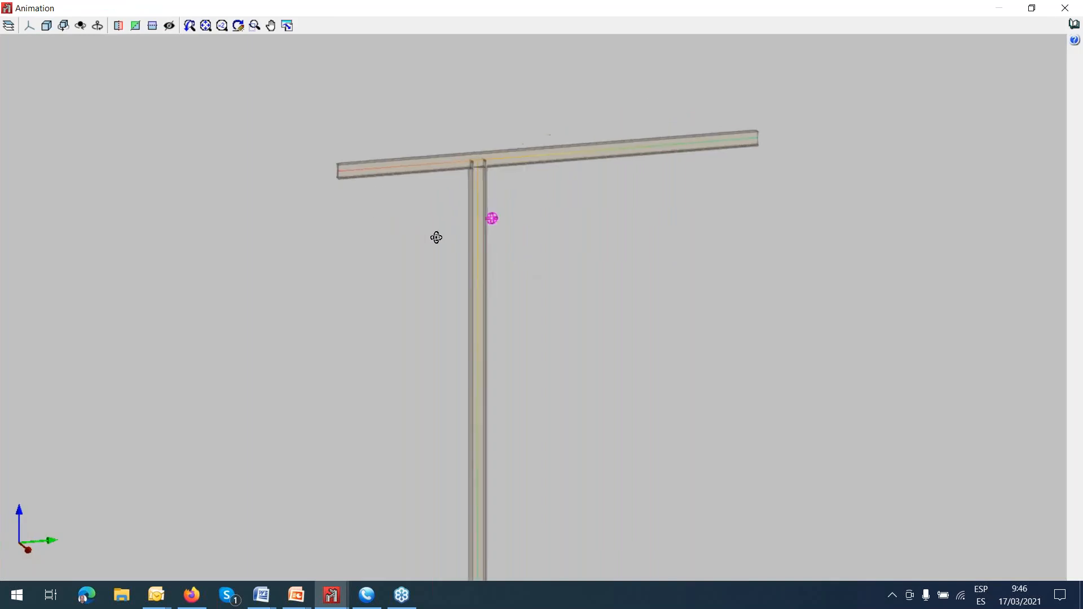
left_click(480, 163)
left_click(1064, 8)
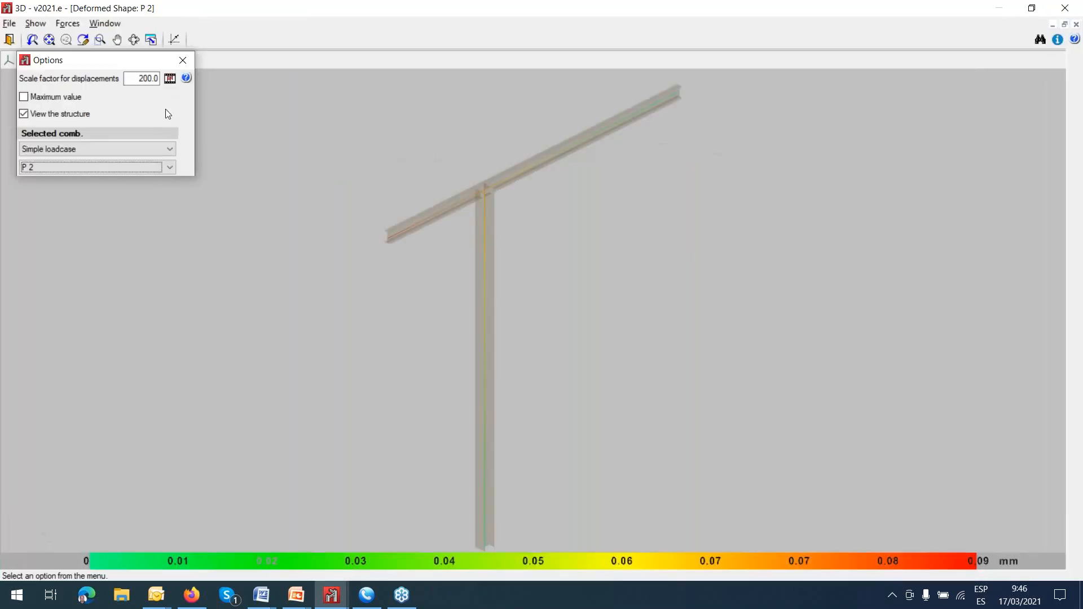
Switch the deformed shape to loadcase P 3, view its animation from a more frontal angle, and close it.
left_click(169, 168)
left_click(147, 206)
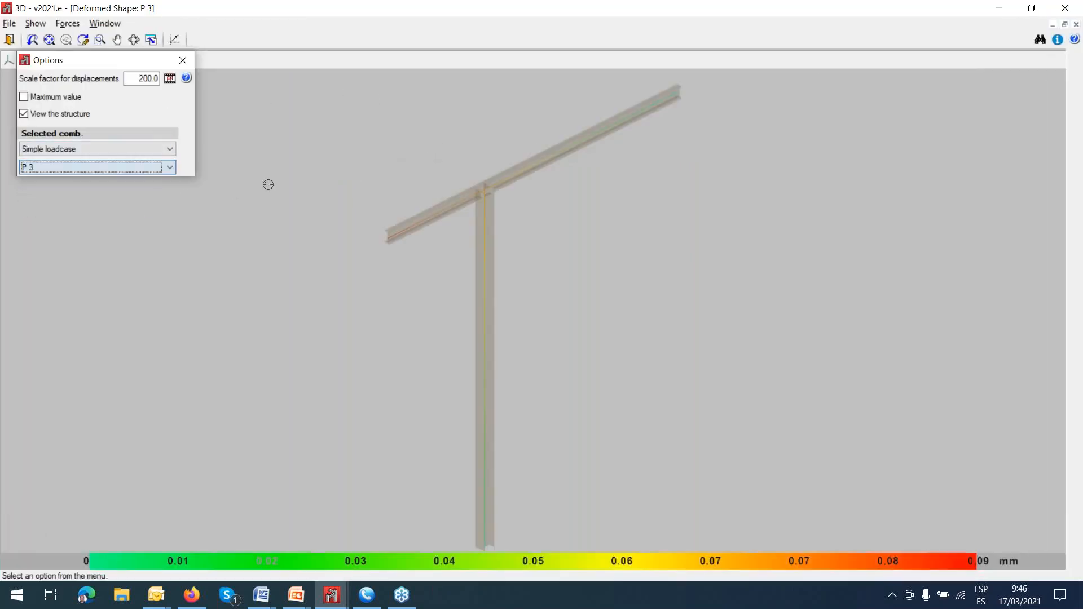
left_click(170, 79)
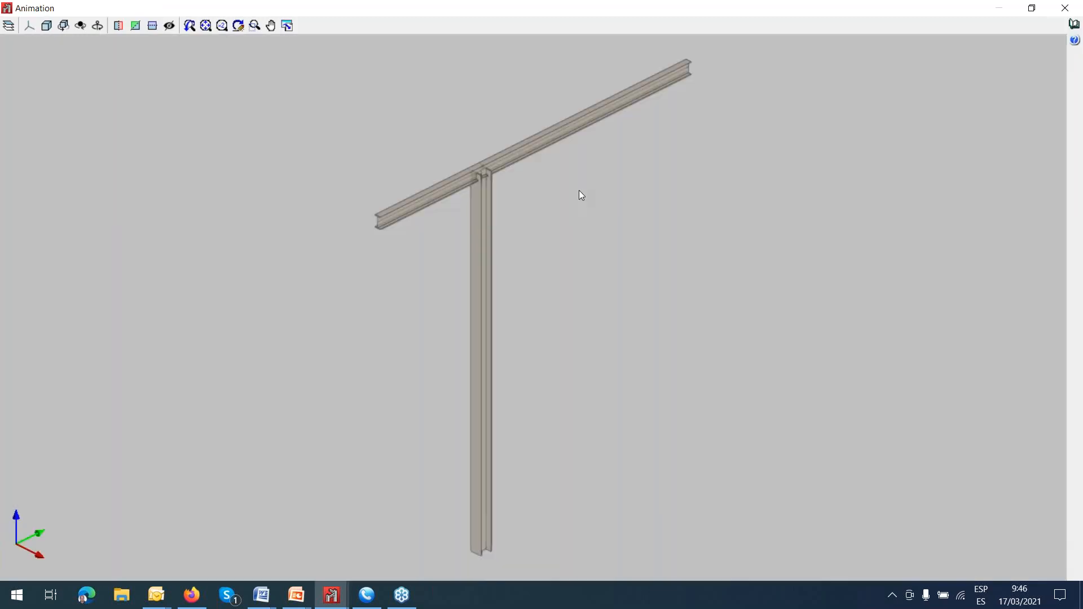
middle_click_drag(570, 192, 526, 180, "shift")
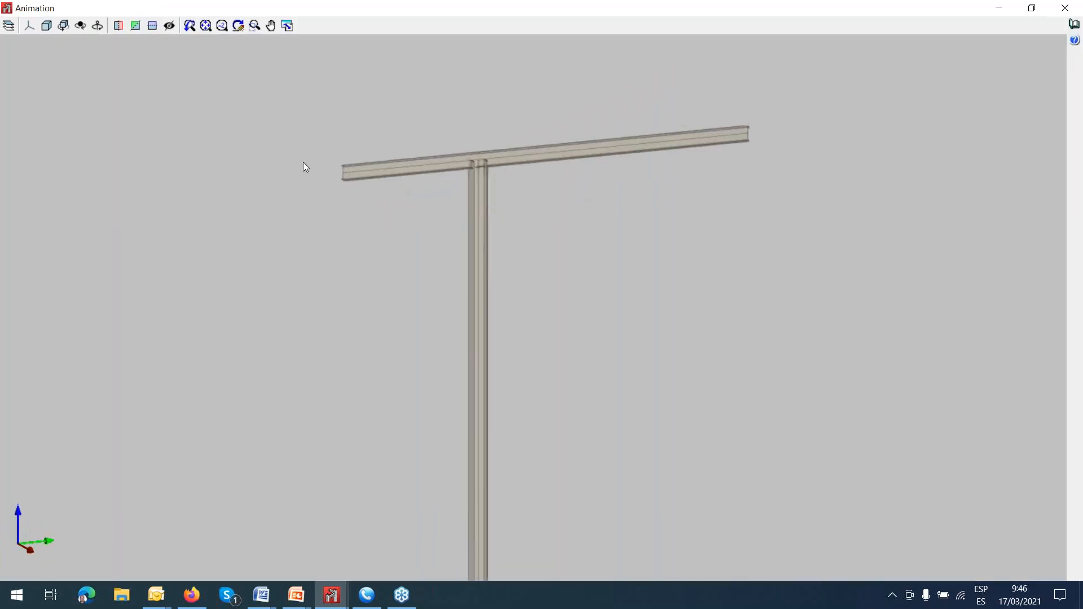
scroll(522, 163, "up", 2)
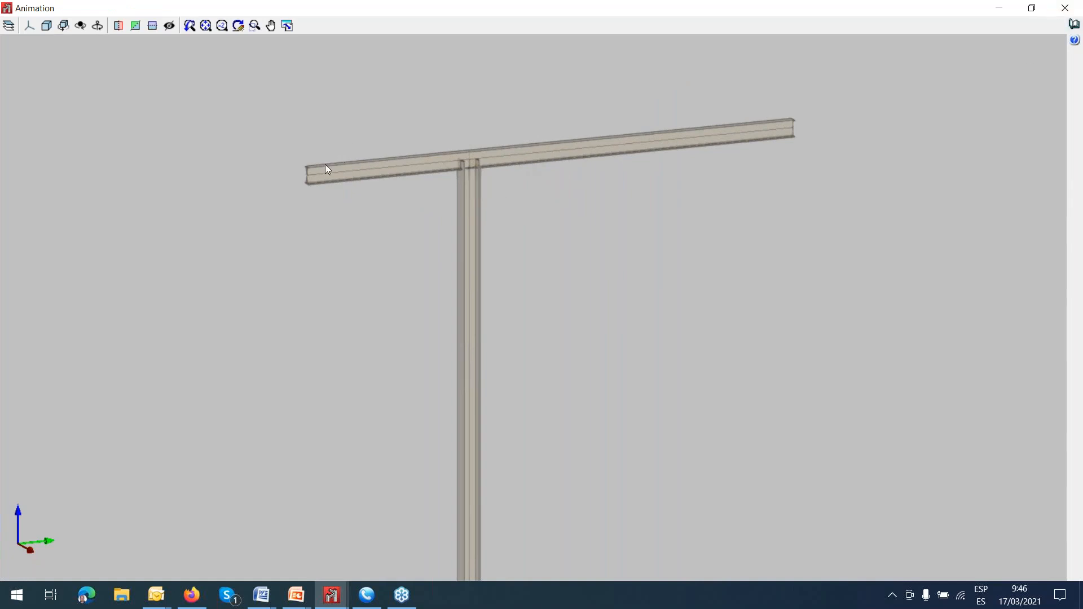
left_click(1065, 8)
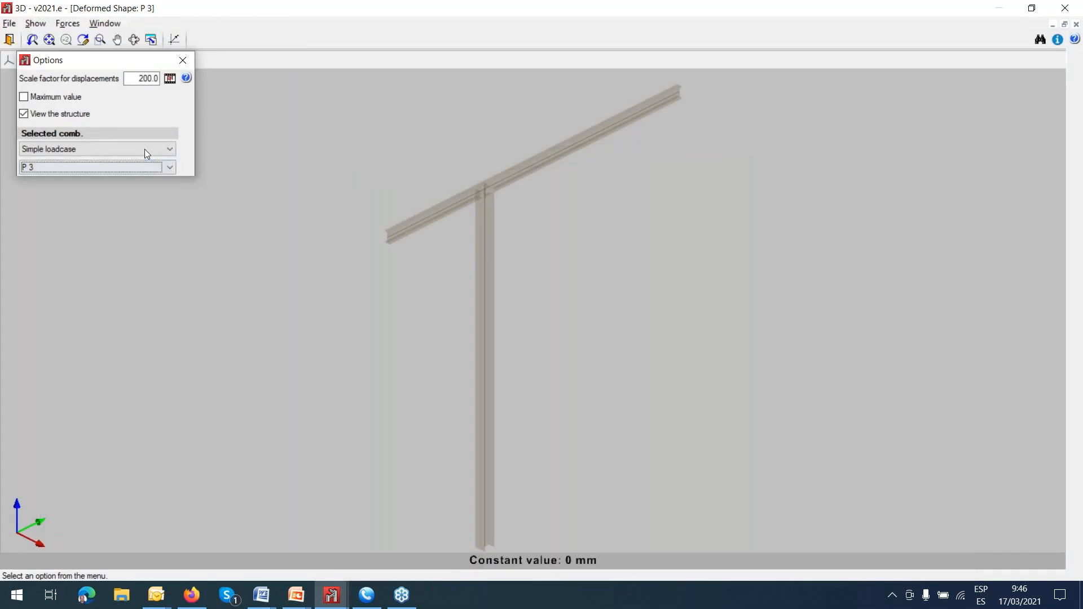
Display the deformed shape for the Displacements combination SW+P1+P2+P3.
left_click(169, 149)
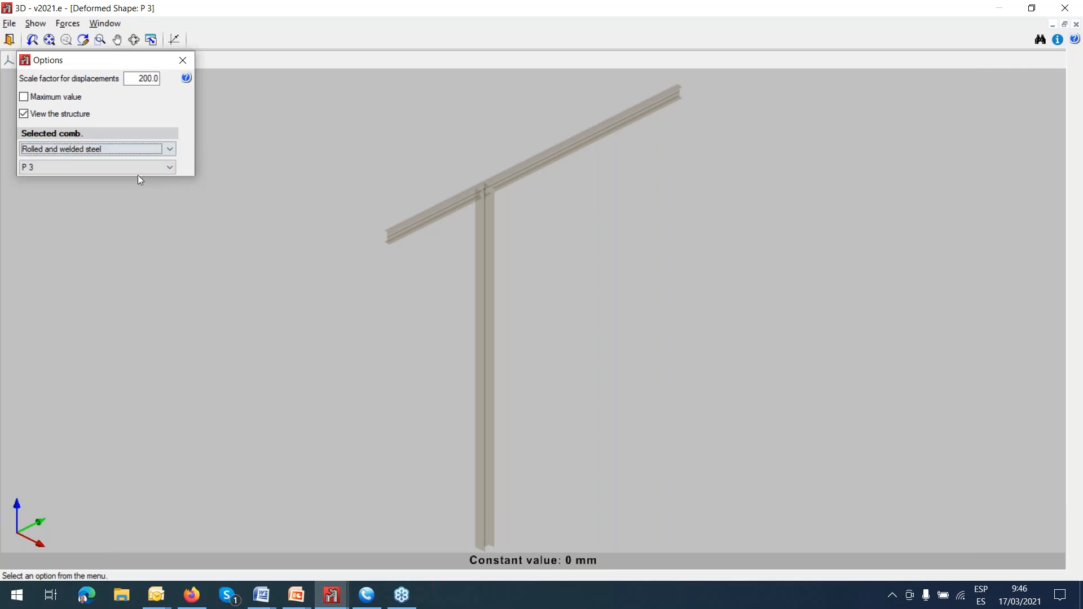
left_click(140, 179)
left_click(154, 151)
left_click(149, 169)
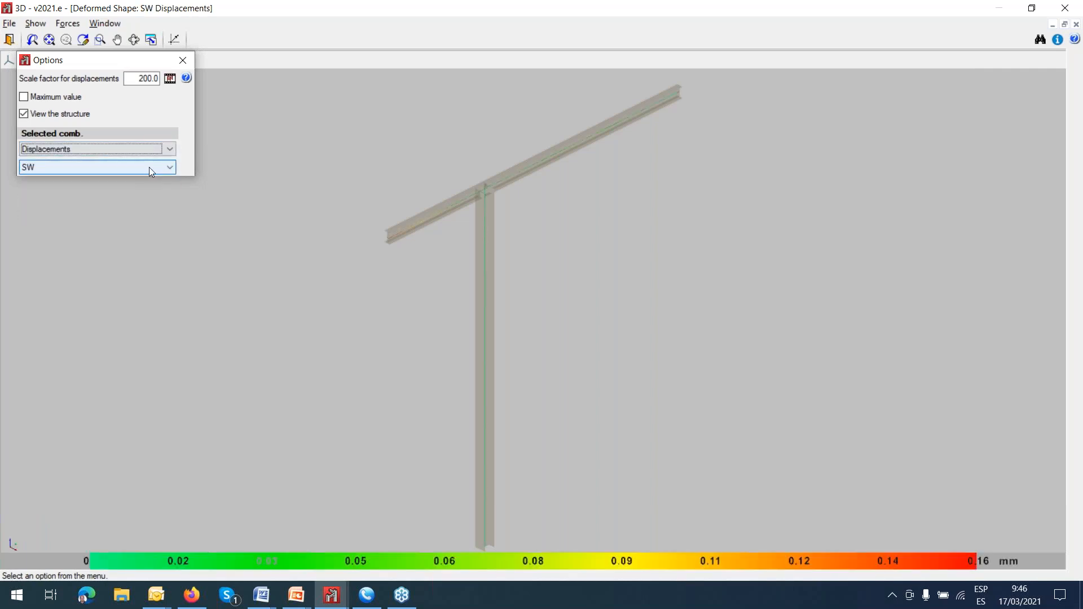
left_click(169, 167)
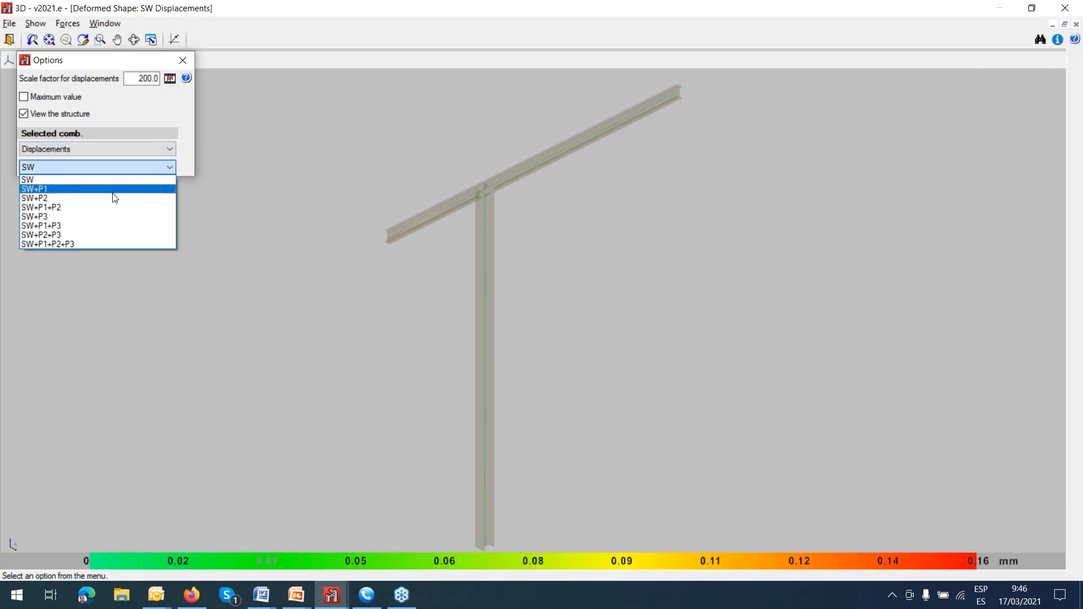
left_click(123, 244)
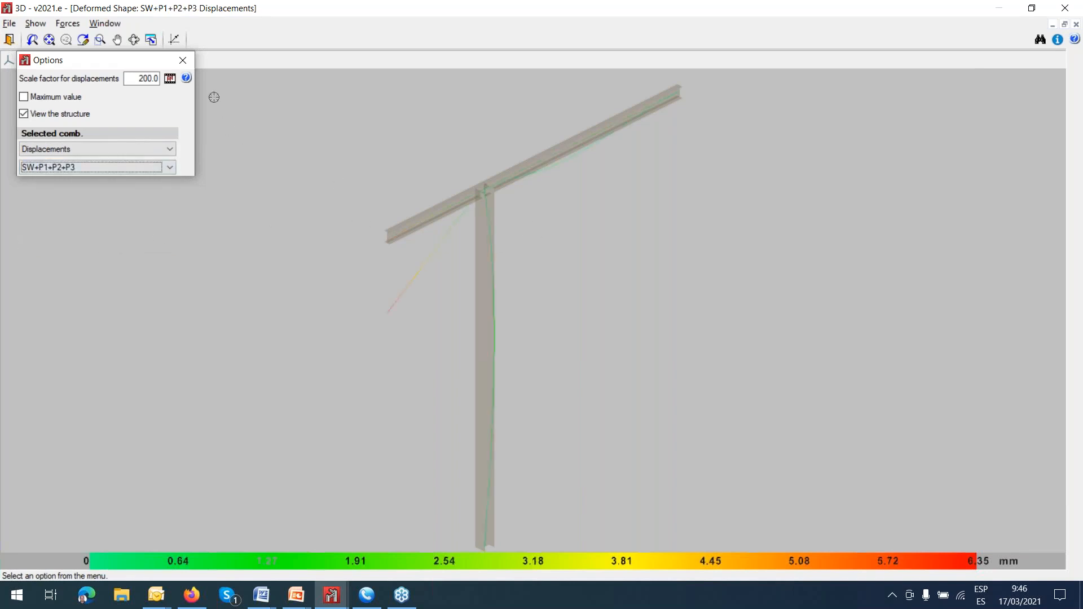
Play the SW+P1+P2+P3 animation from frontal and angled views, close it, and leave the deformed shape view.
left_click(170, 77)
middle_click_drag(576, 231, 520, 218, "shift")
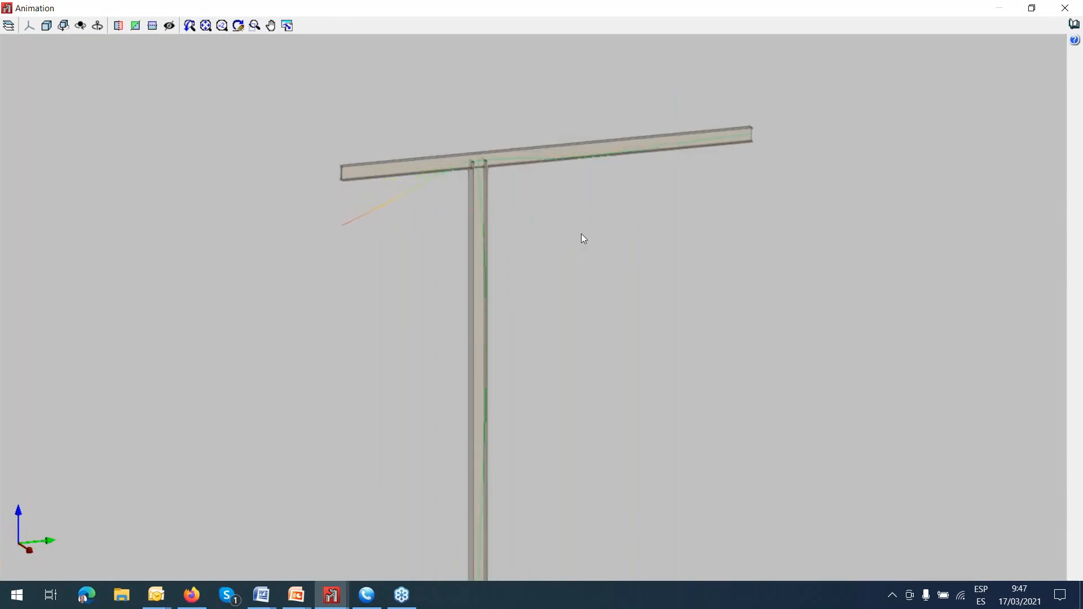
scroll(581, 234, "down", 2)
mouse_move(581, 234)
middle_mouse_down("shift")
mouse_move(663, 285)
mouse_move(675, 265)
middle_mouse_up("shift")
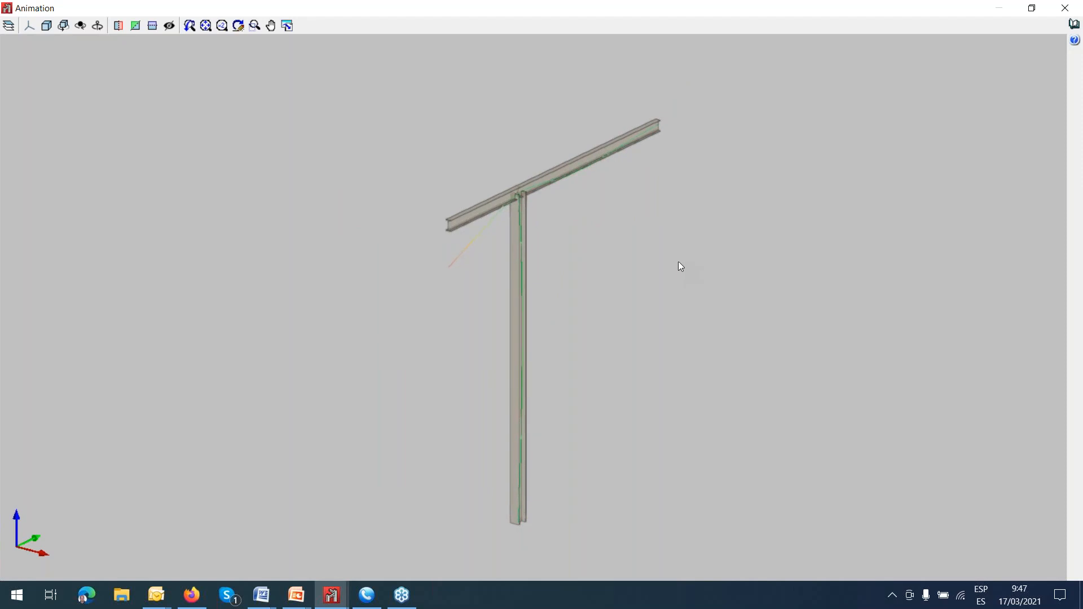
left_click(1064, 10)
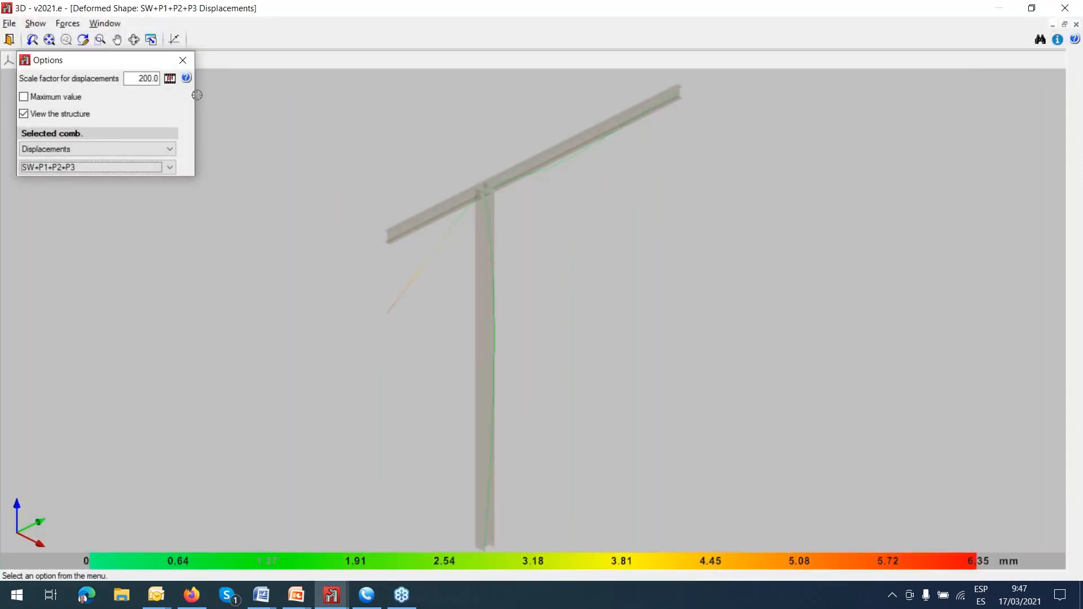
left_click(182, 60)
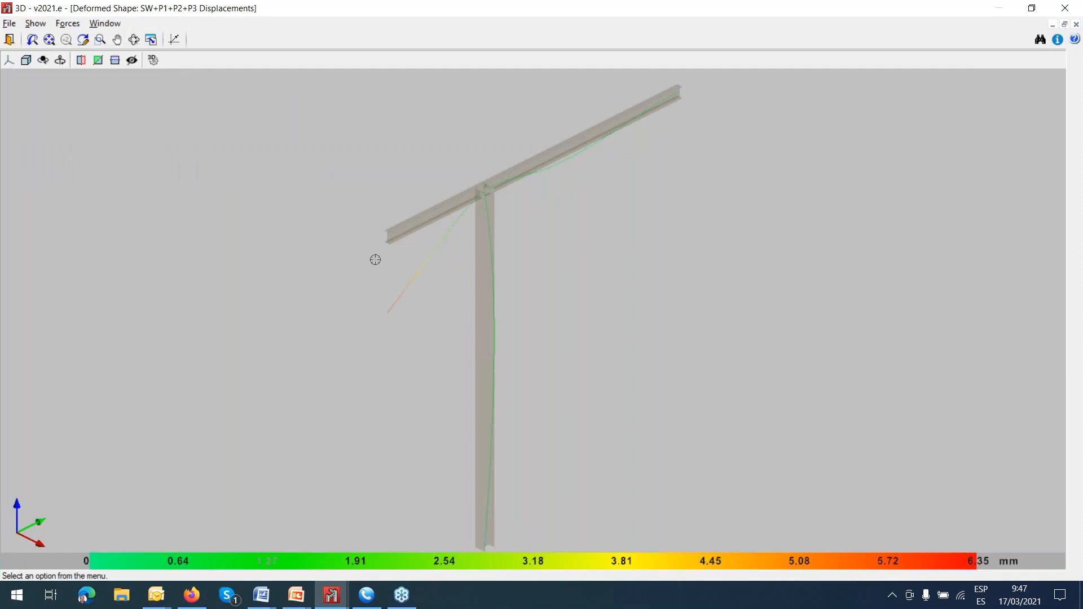
left_click(9, 39)
Open the project described as Pandeo from the PANDEO PIEZA folder.
left_click(9, 23)
left_click(54, 57)
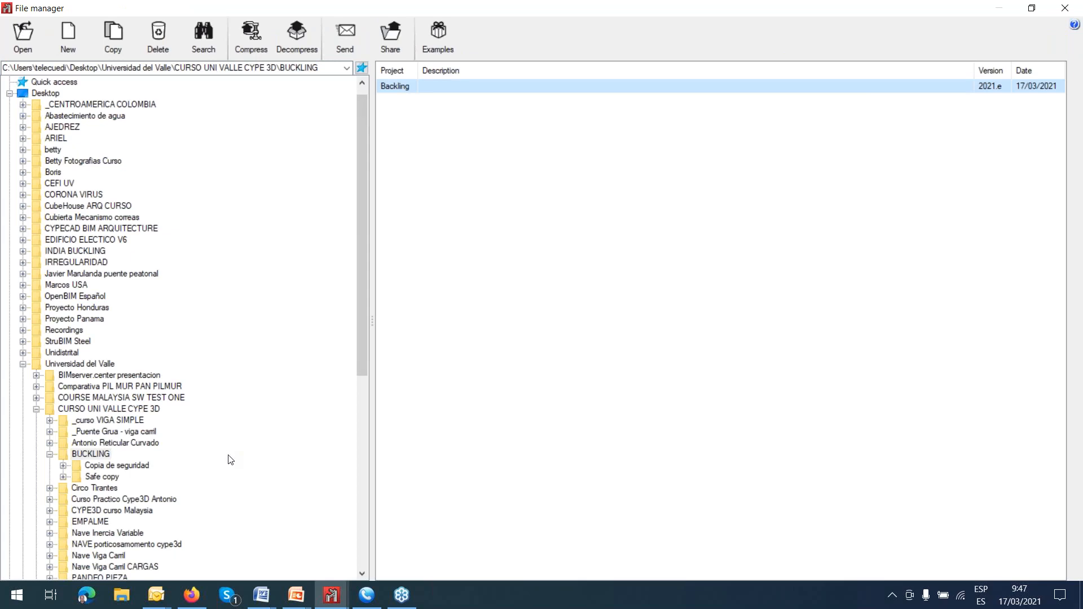
scroll(230, 460, "down", 3)
scroll(164, 422, "down", 2)
scroll(157, 423, "down", 1)
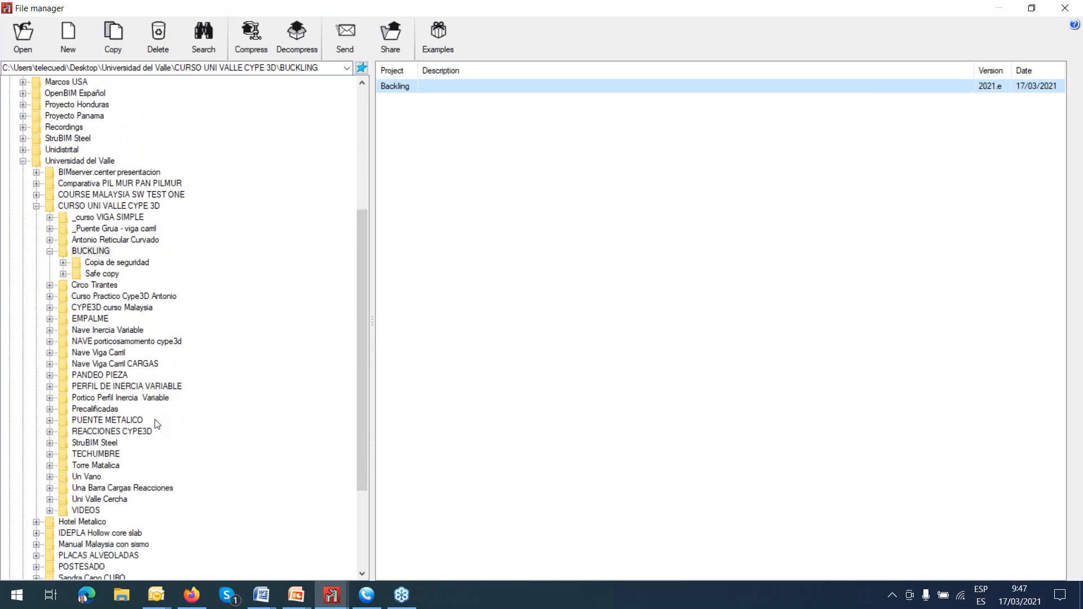
left_click(67, 377)
left_click(413, 89)
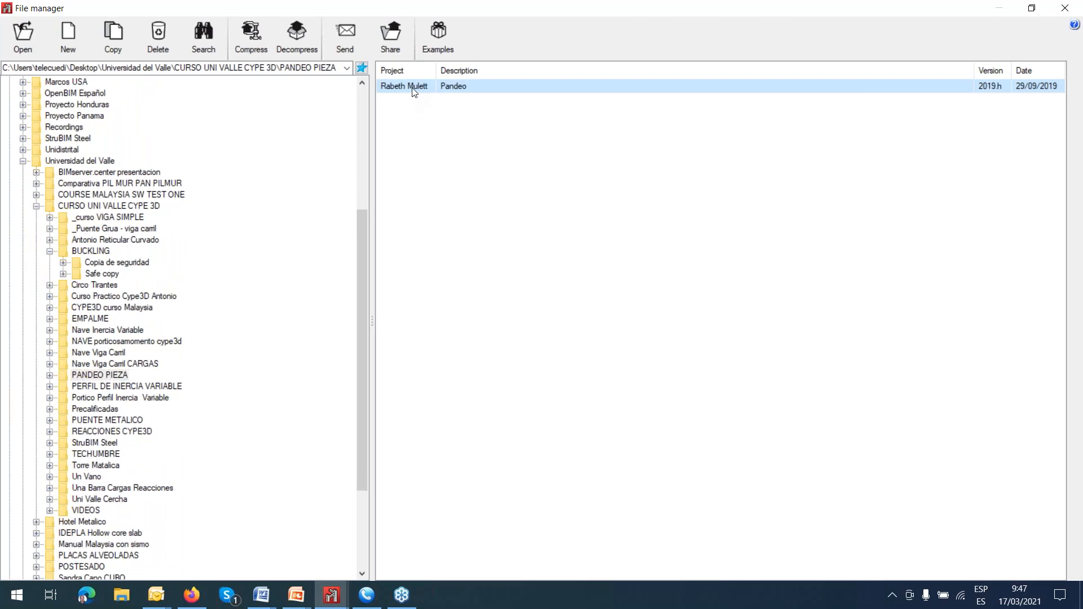
double_click(413, 88)
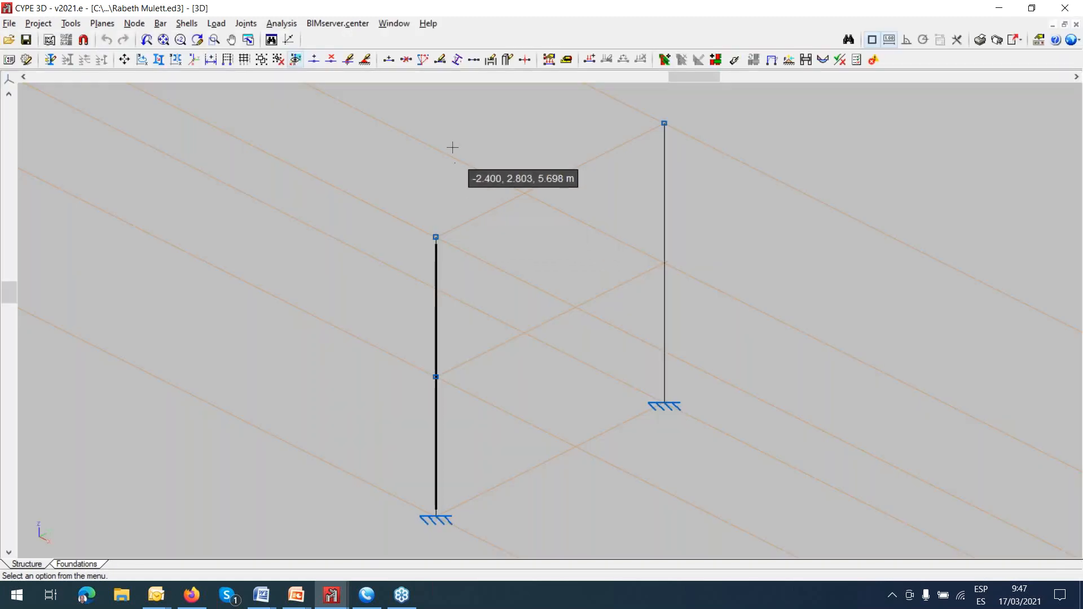
Show the dimensions between the reference planes and examine the two columns and the intermediate node.
left_click(112, 25)
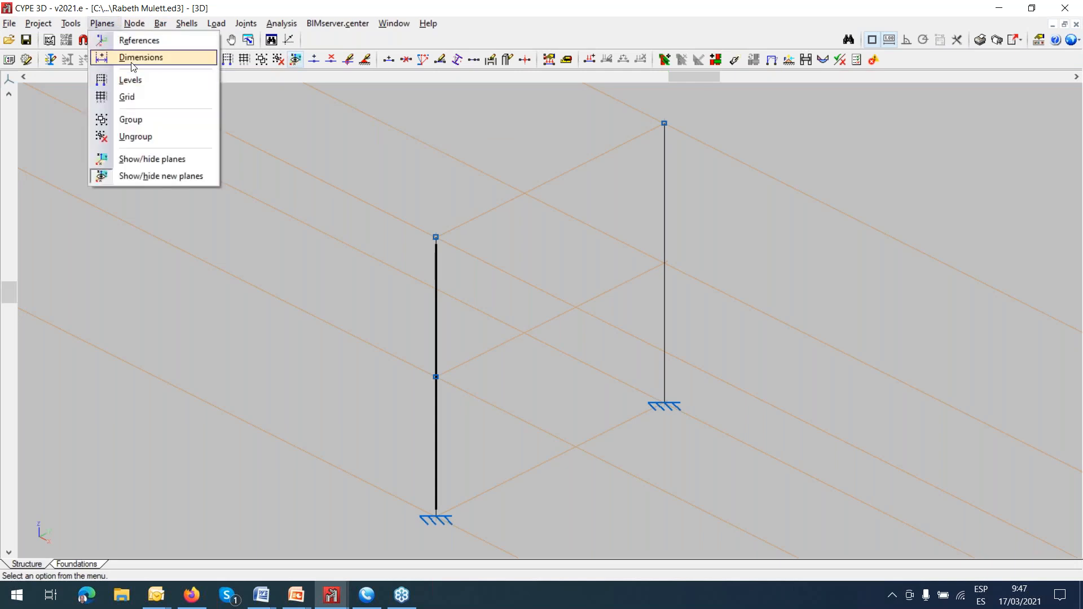
left_click(133, 67)
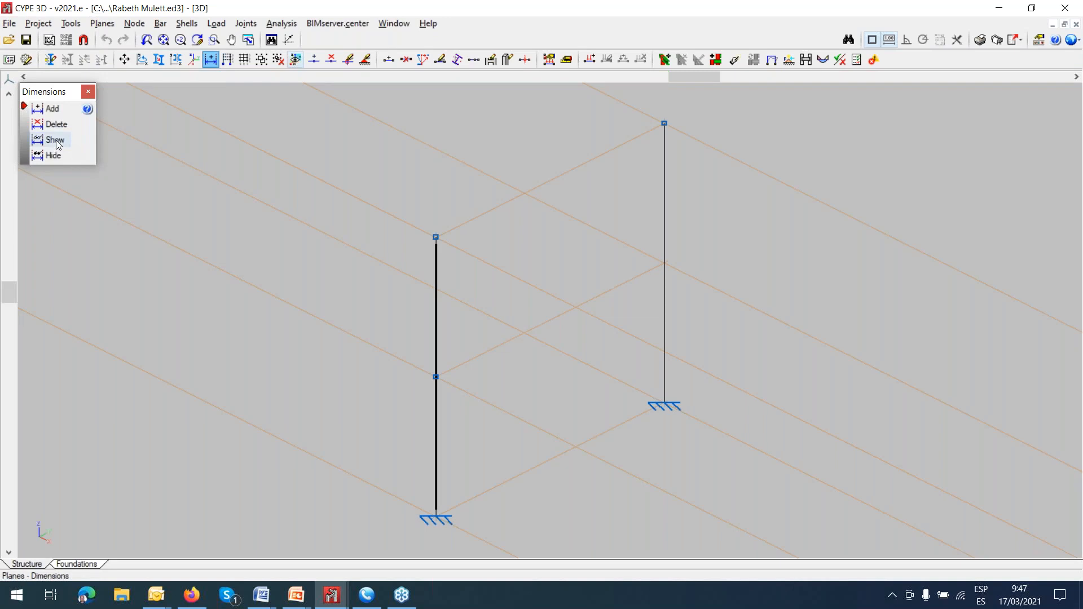
left_click(55, 140)
left_click(504, 335)
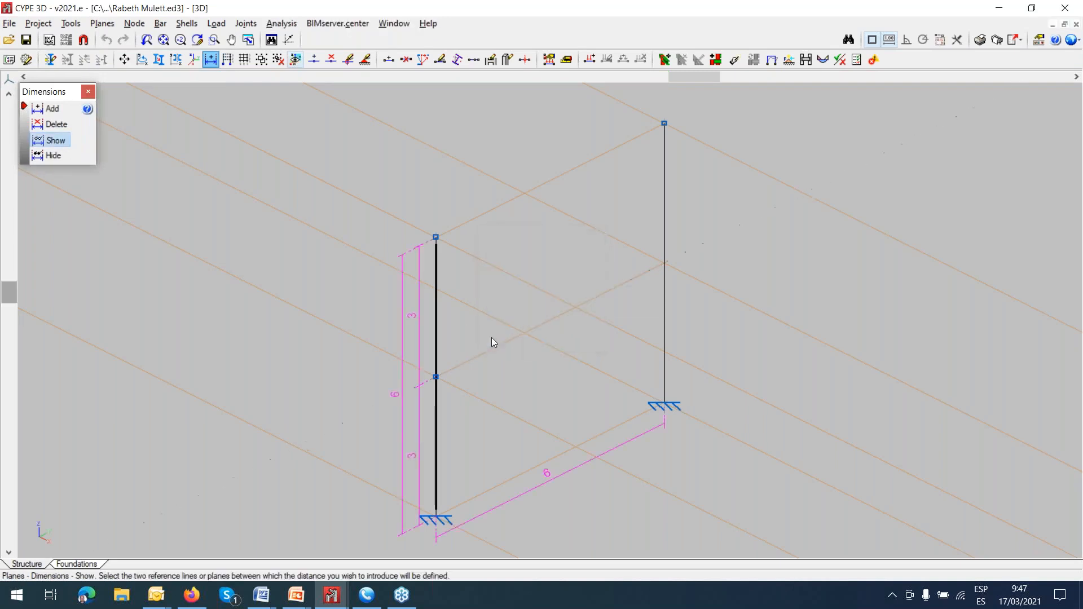
middle_click_drag(492, 299, 503, 245)
scroll(461, 295, "up", 1)
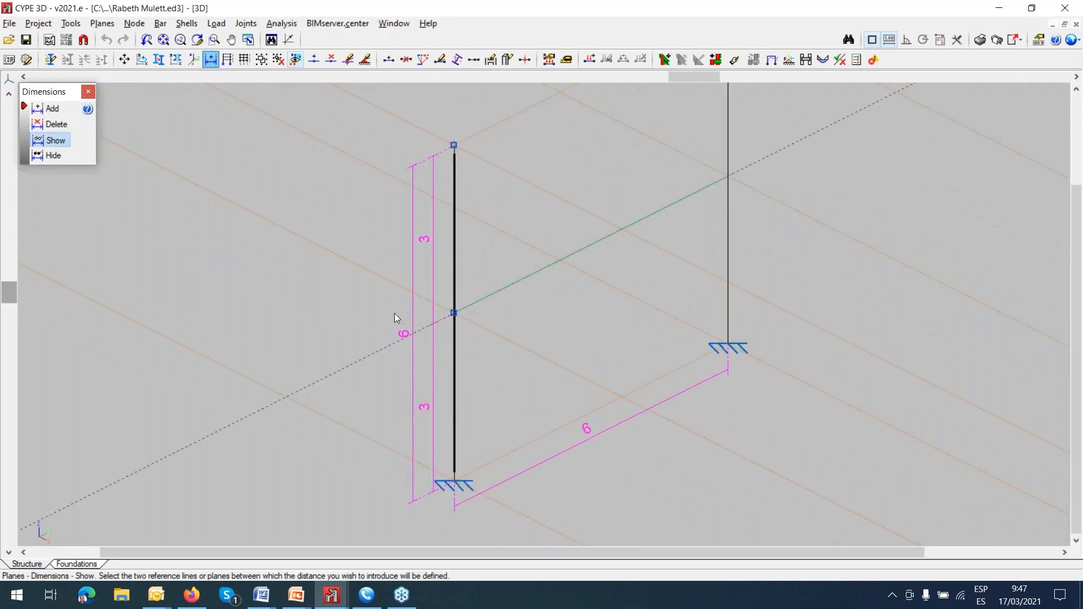
scroll(421, 241, "down", 1)
middle_click_drag(430, 252, 402, 322)
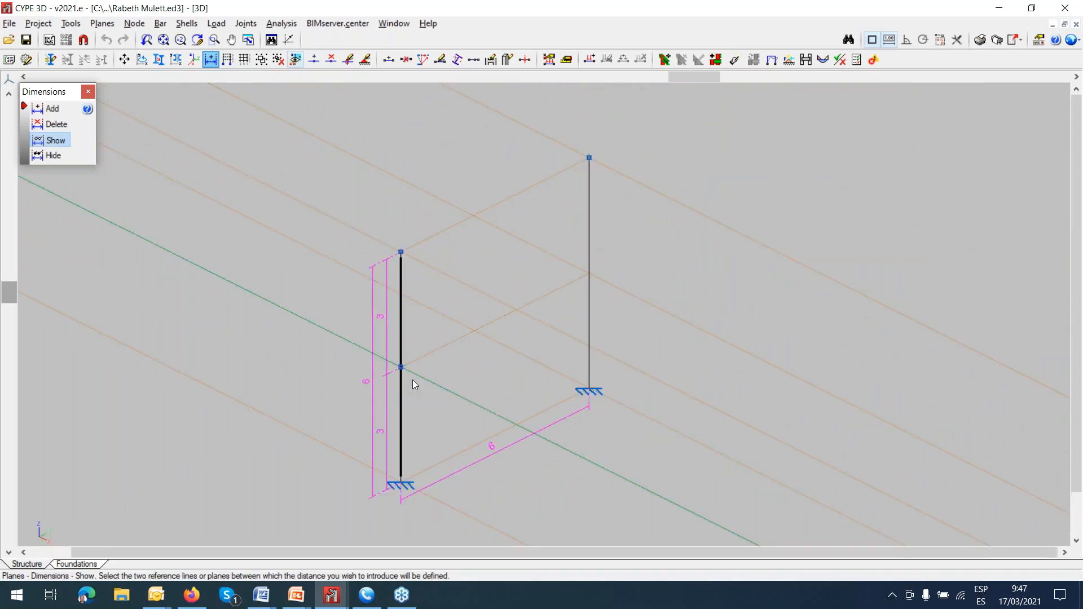
scroll(414, 384, "up", 2)
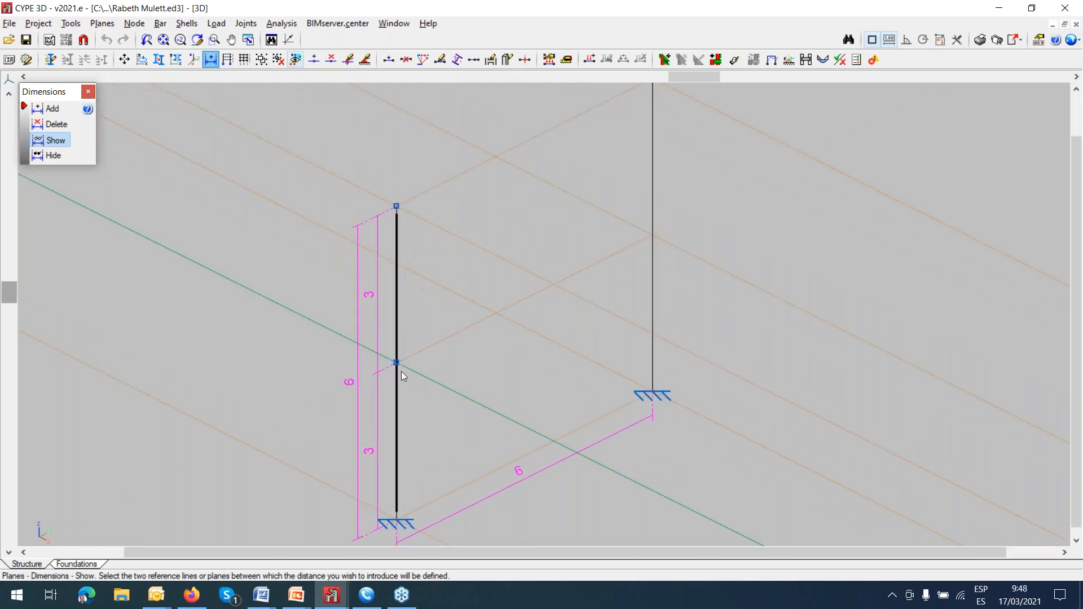
scroll(399, 367, "down", 1)
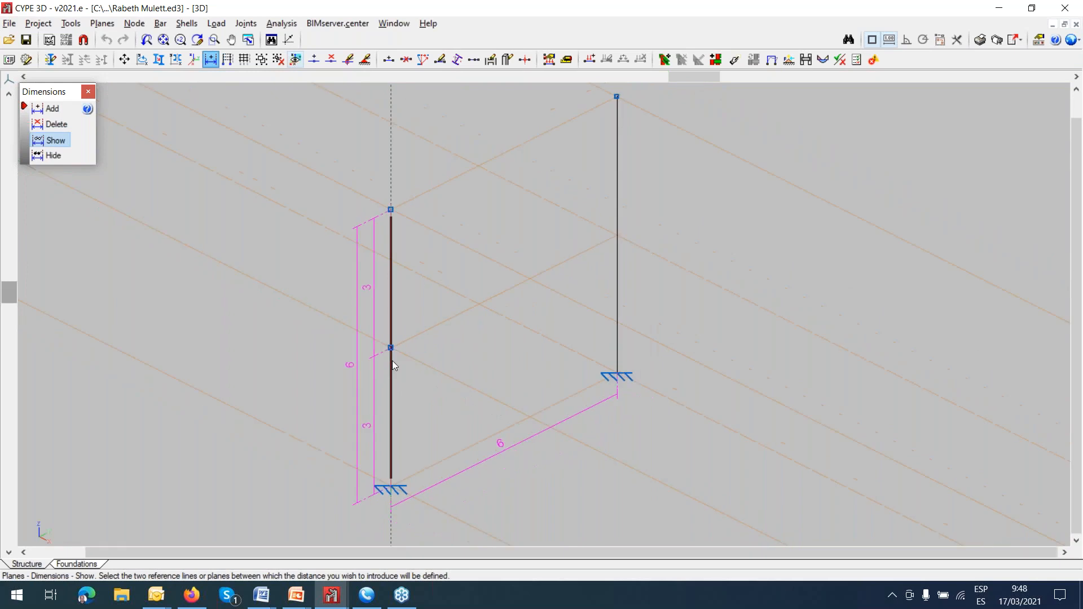
scroll(393, 372, "down", 1)
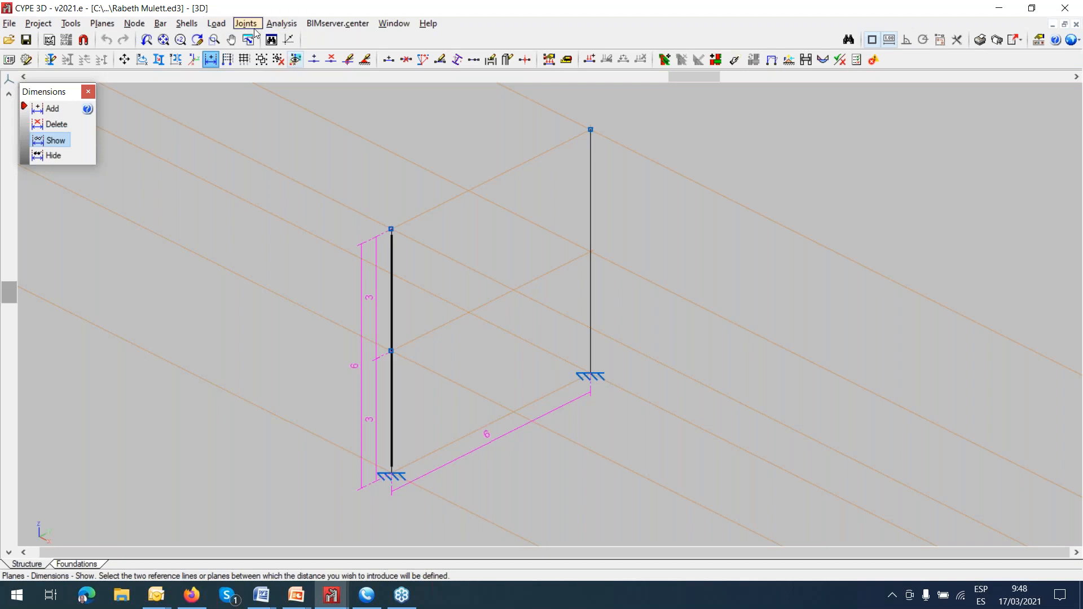
Review the buckling lengths and moment coefficients assigned to the undivided 6 m column, leaving them as they are.
left_click(221, 23)
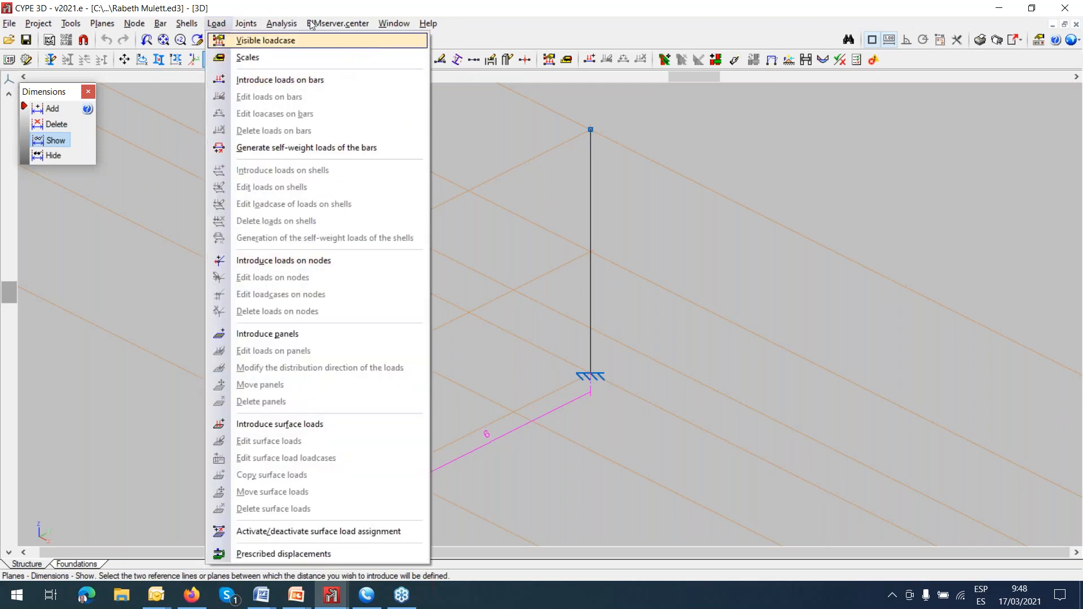
mouse_move(281, 23)
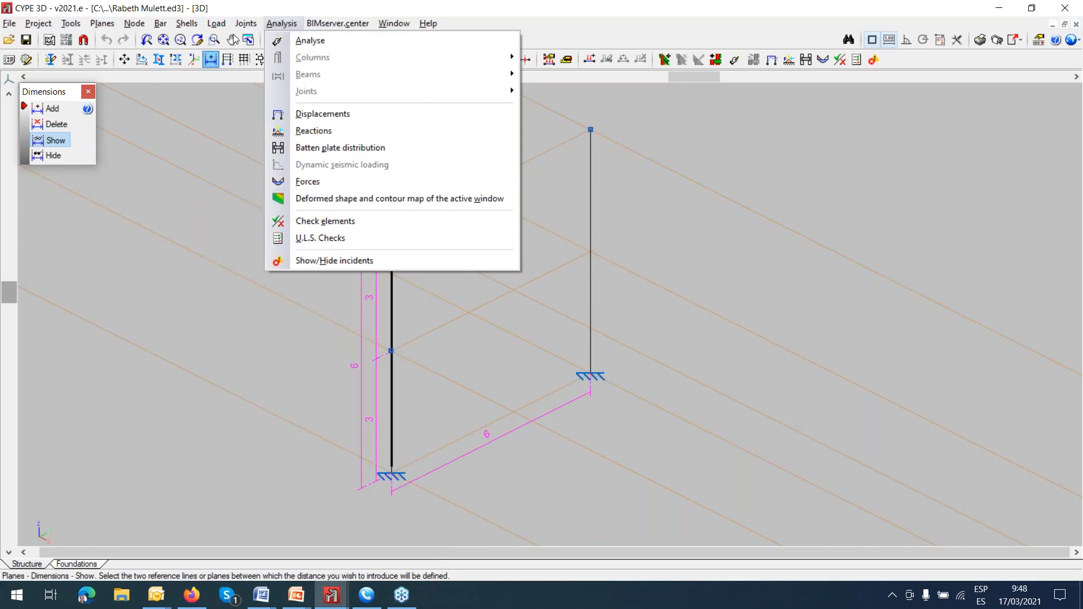
mouse_move(209, 25)
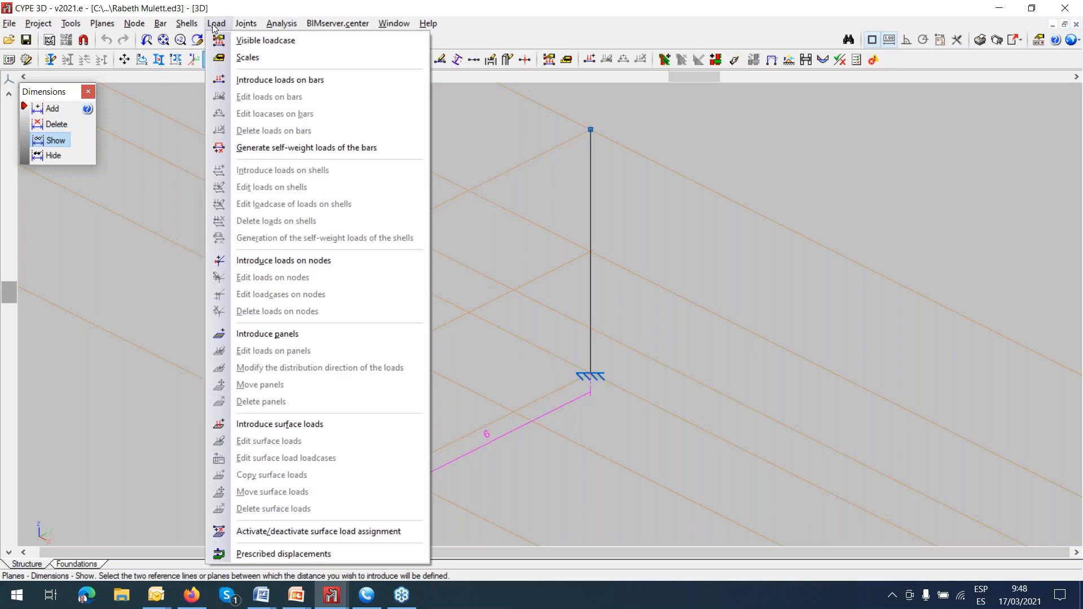
mouse_move(160, 24)
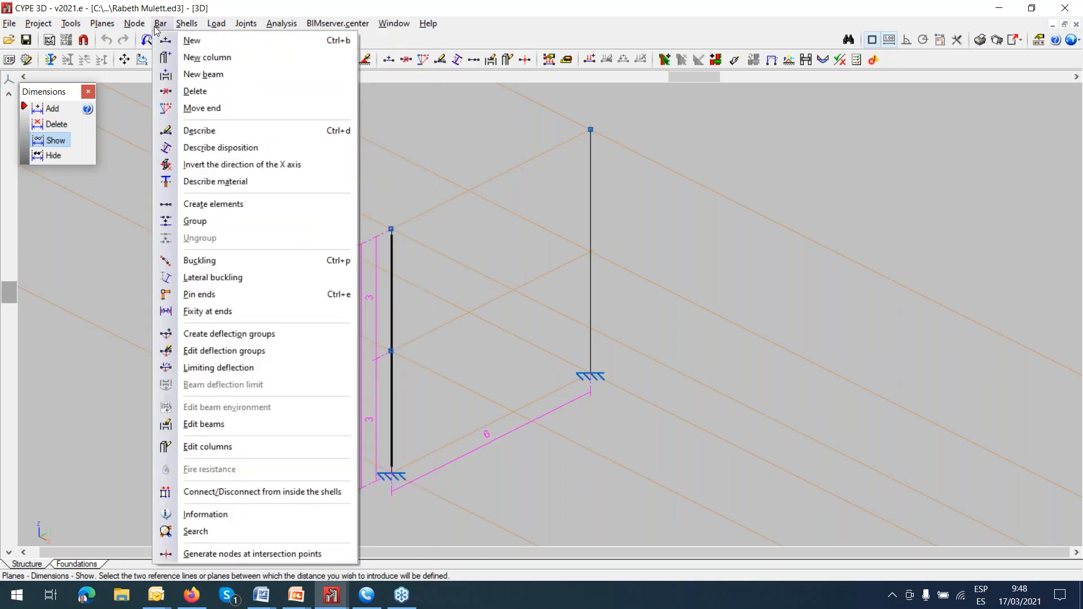
left_click(217, 267)
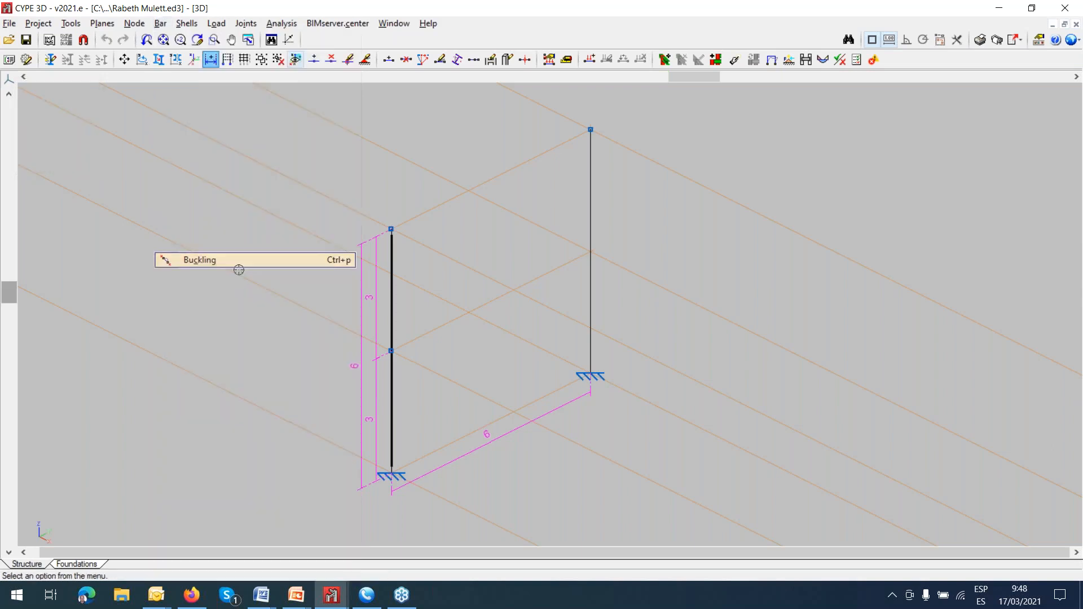
left_click(593, 280)
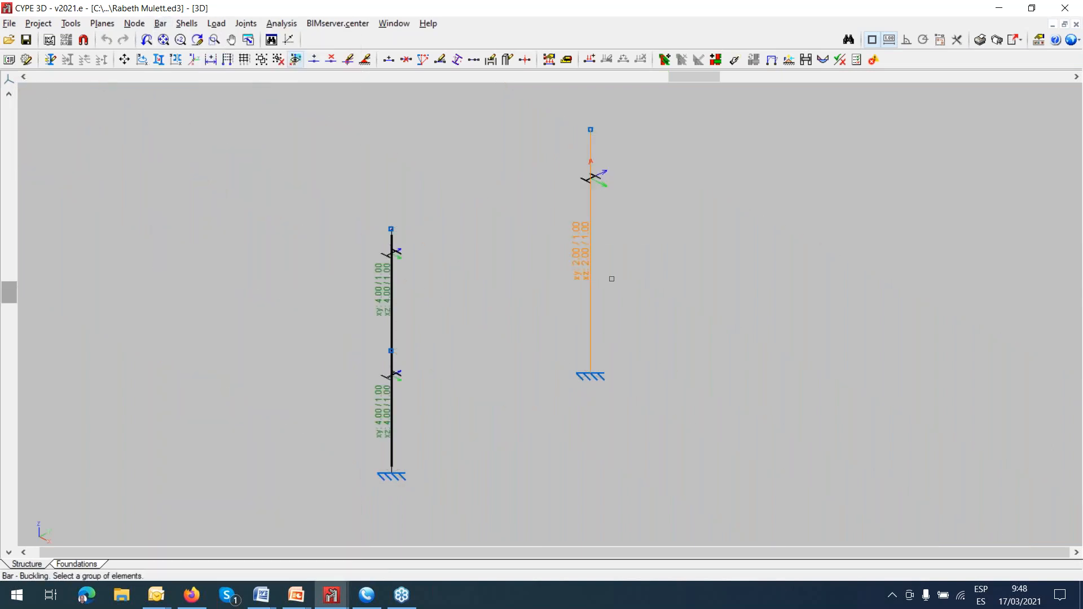
right_click(611, 278)
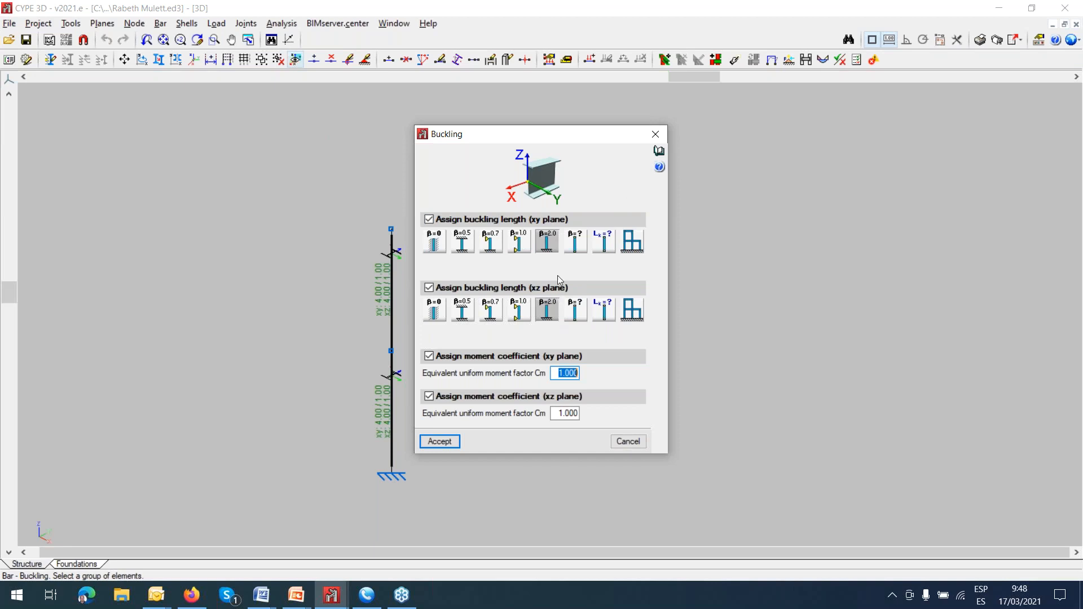
left_click(654, 133)
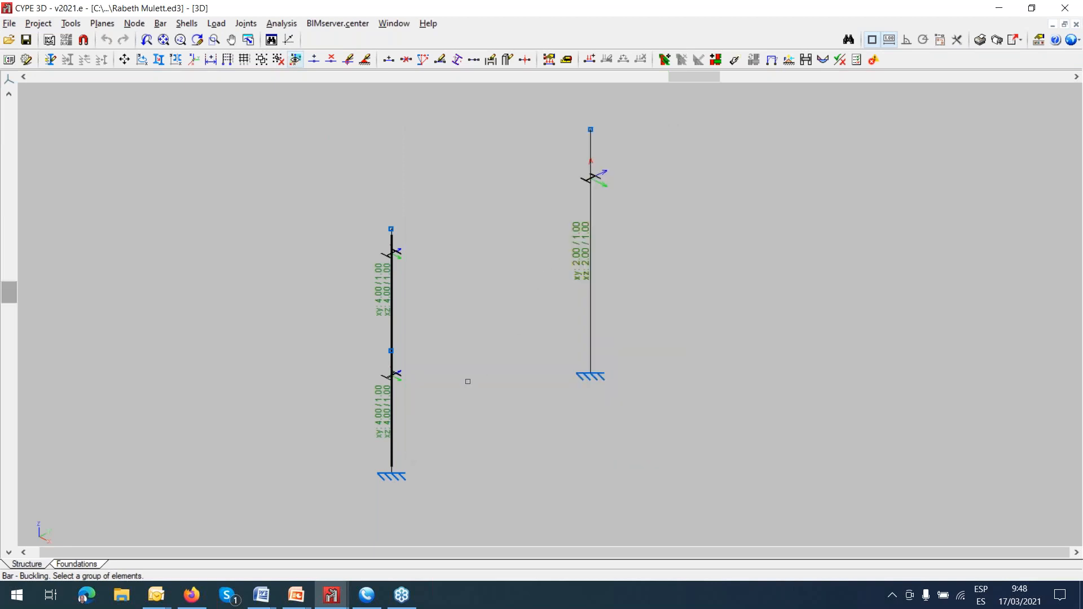
Review the buckling coefficients of the lower and upper 3 m bars of the divided column without changing them.
left_click(399, 413)
right_click(406, 399)
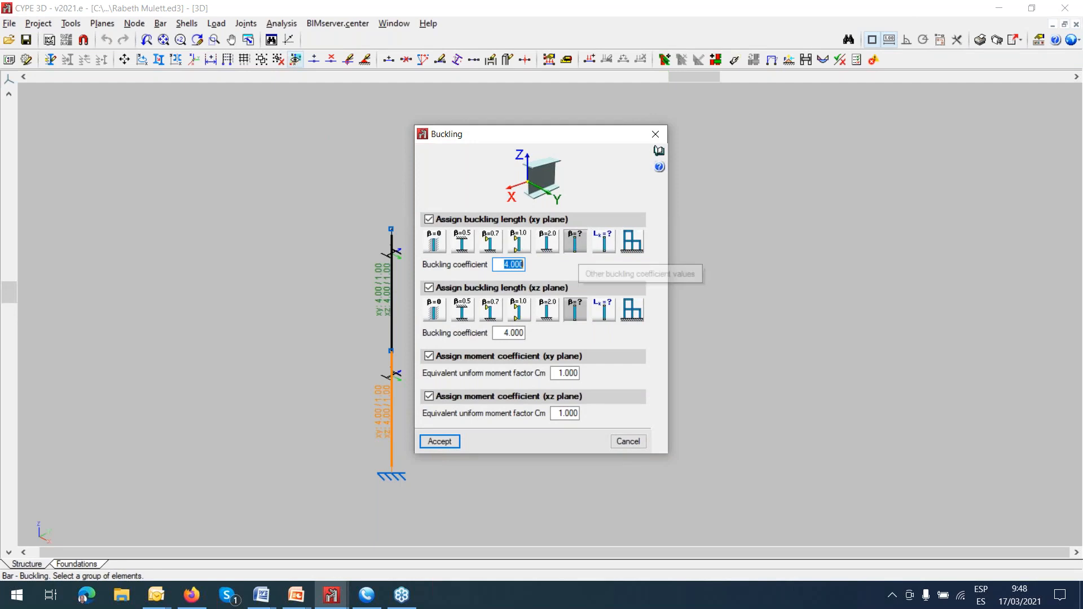
left_click(655, 134)
left_click(384, 297)
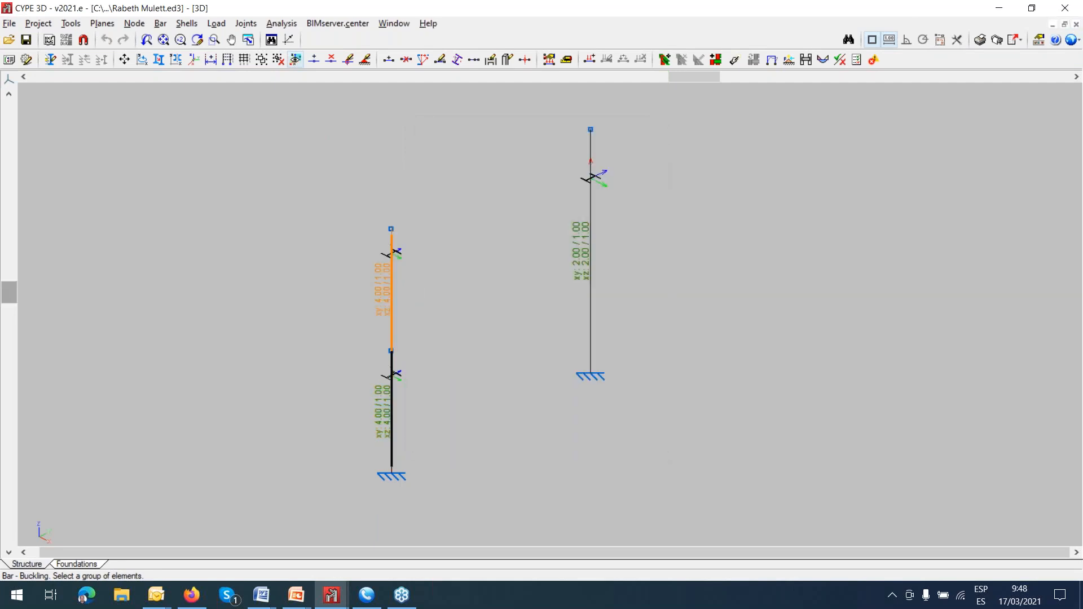
right_click(424, 287)
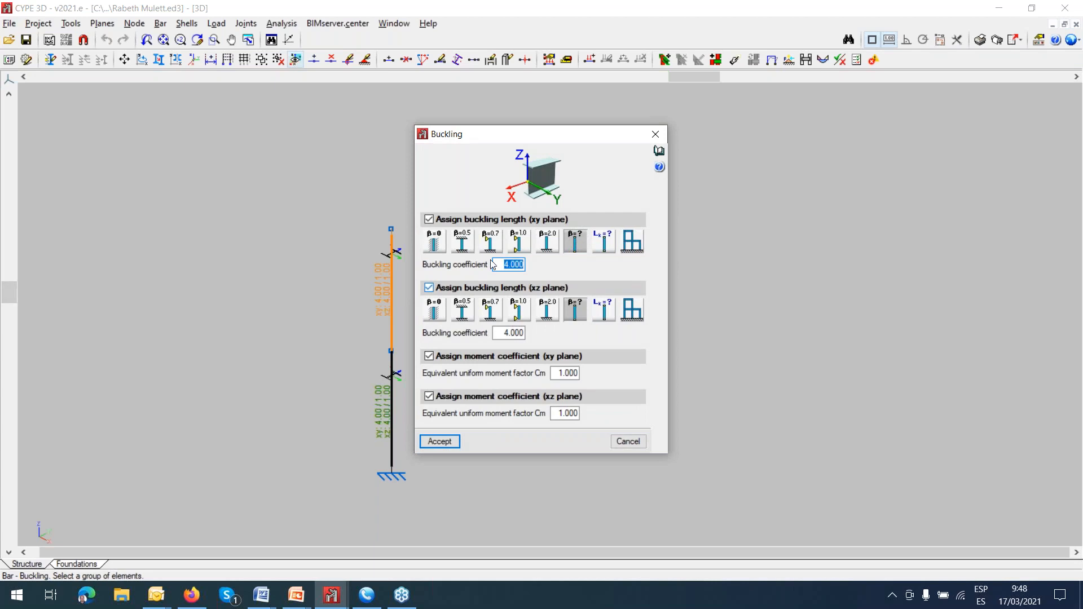
left_click(655, 134)
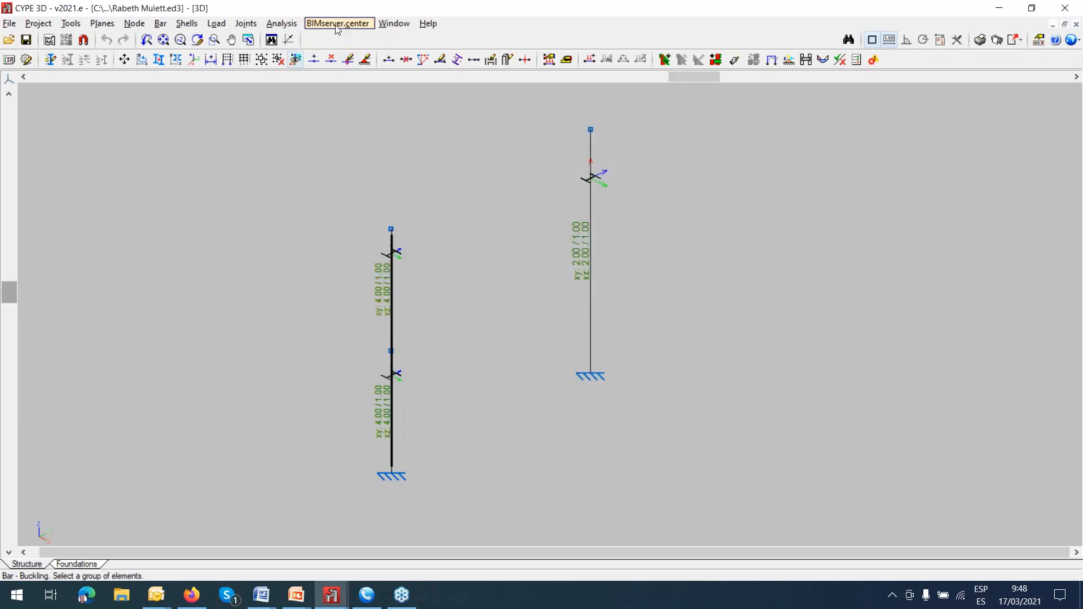
Run the element check and examine the section series table for the undivided 6 m column.
left_click(281, 23)
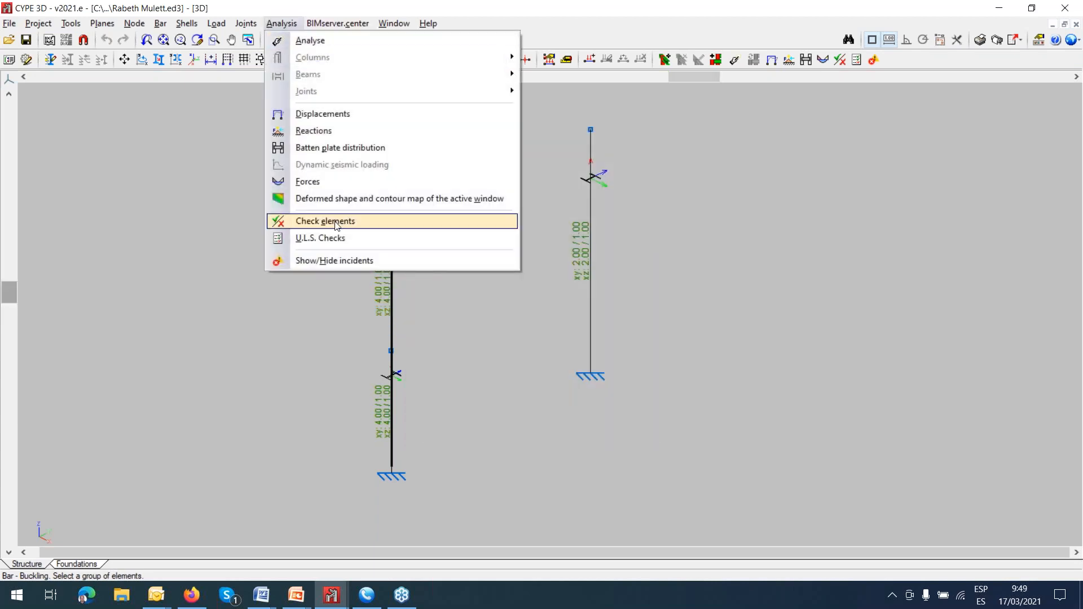
left_click(337, 221)
left_click(404, 347)
left_click(590, 293)
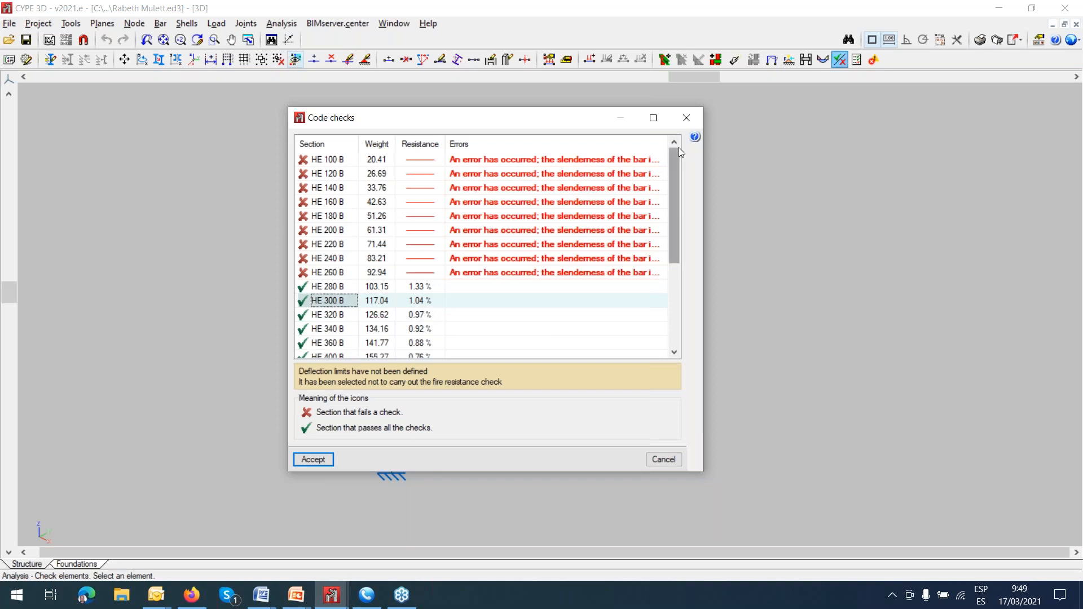
left_click(685, 121)
Examine the code check tables of the divided column's lower and upper bars and compare their resistance use with the 6 m column.
left_click(428, 382)
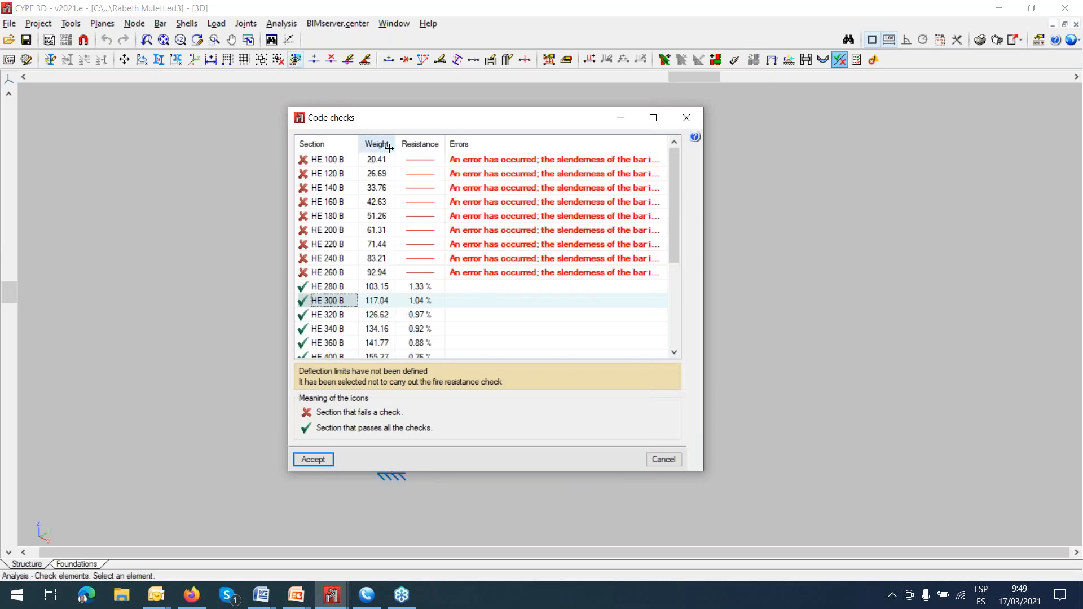
left_click(686, 118)
left_click(392, 314)
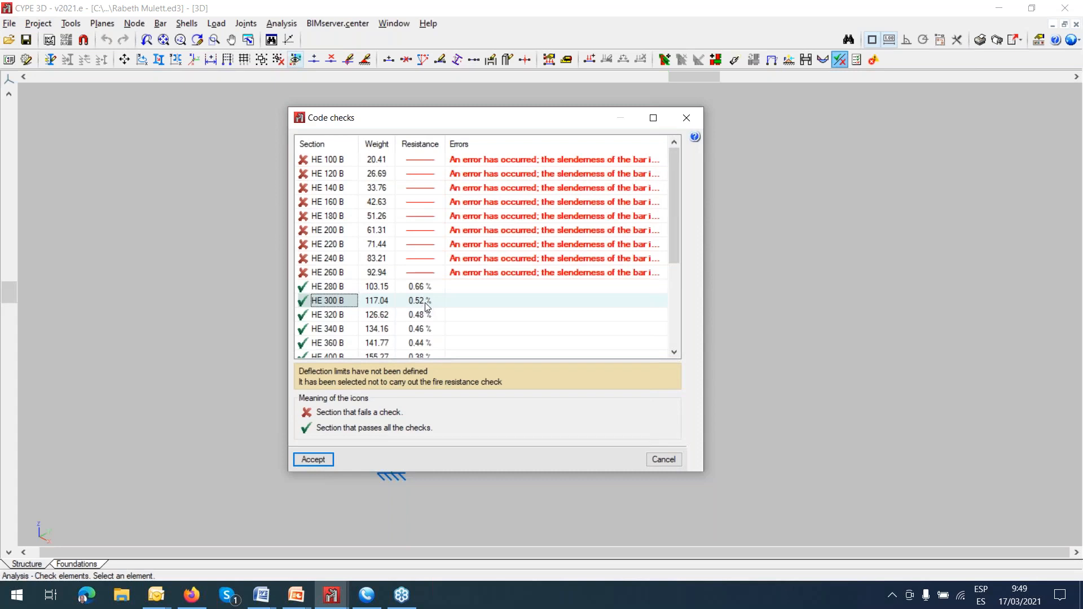
left_click(686, 119)
mouse_move(585, 243)
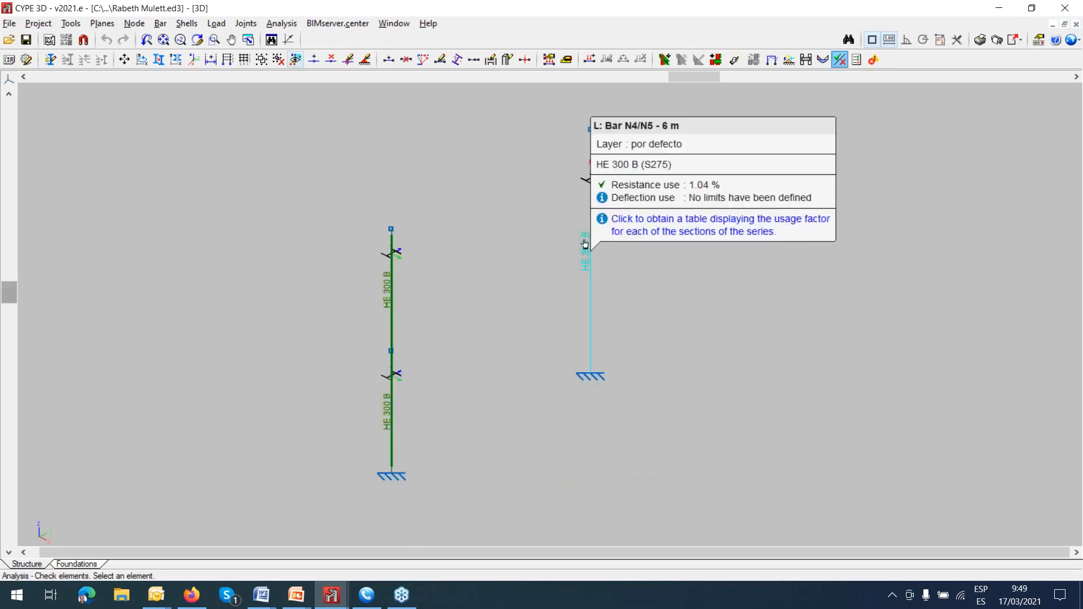
Open the Torre Metalica project from the Torre Matalica folder.
left_click(36, 24)
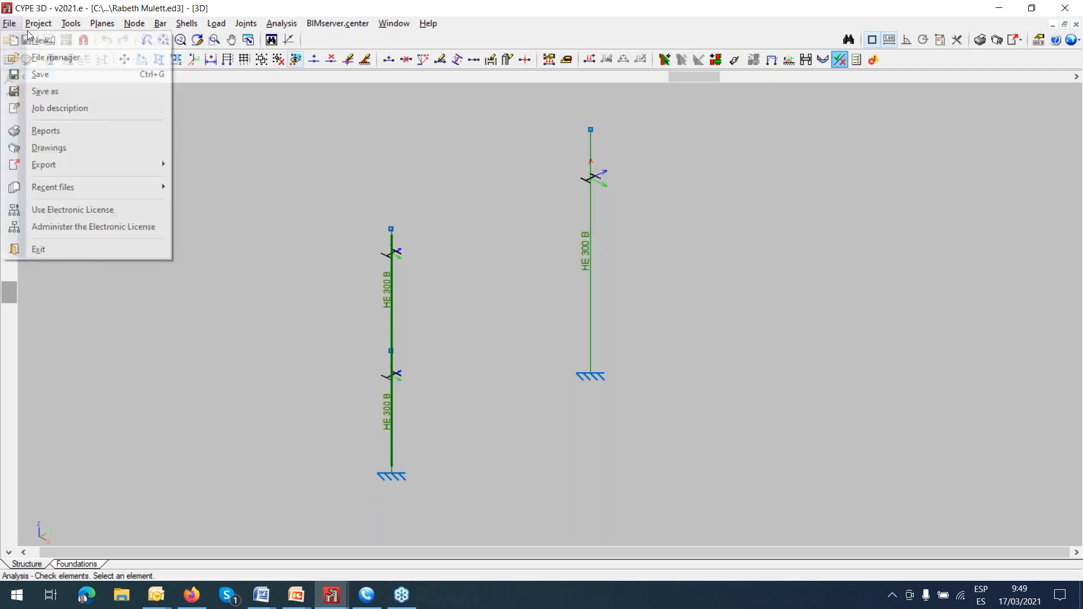
mouse_move(9, 23)
left_click(34, 55)
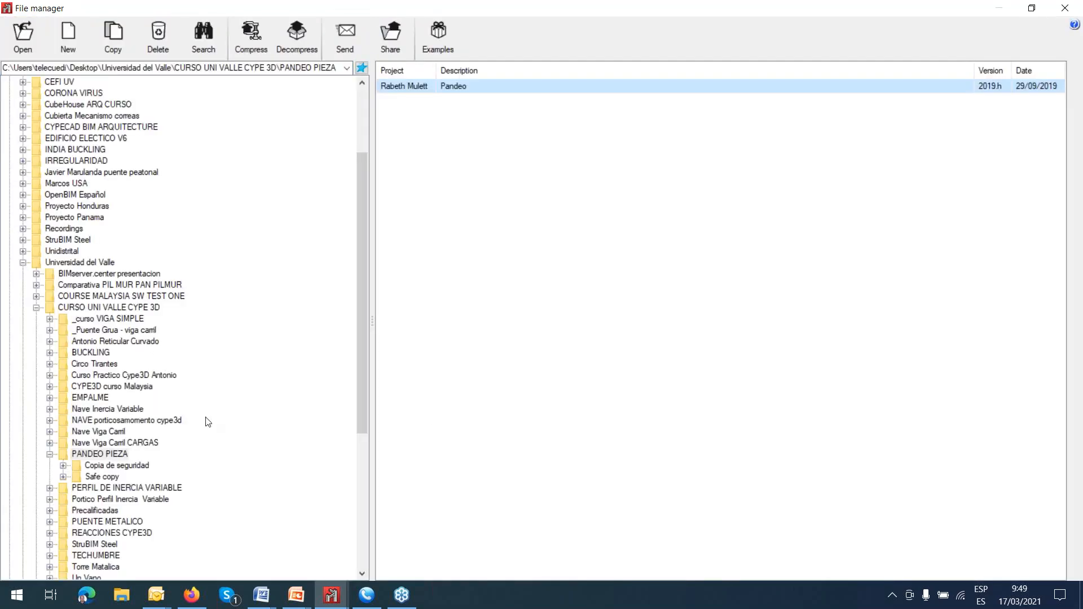
scroll(199, 429, "down", 4)
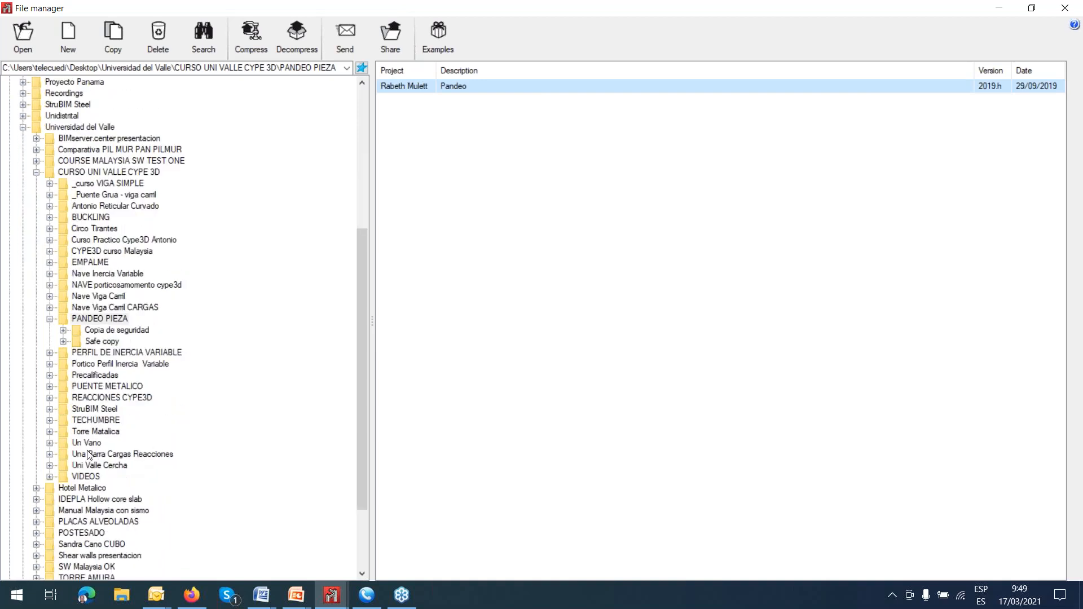
left_click(66, 434)
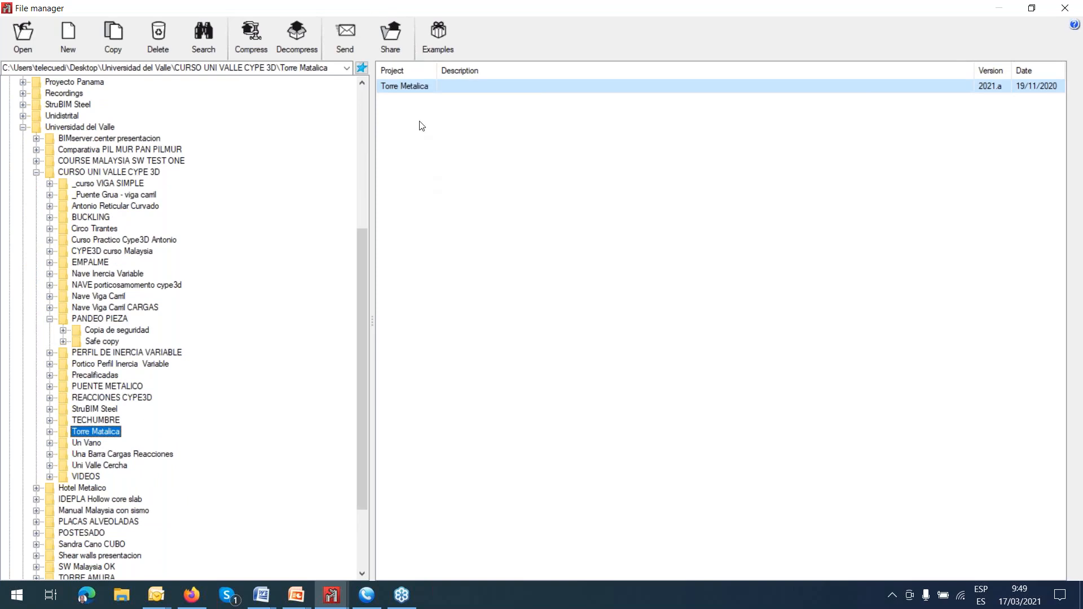
left_click(410, 84)
double_click(411, 85)
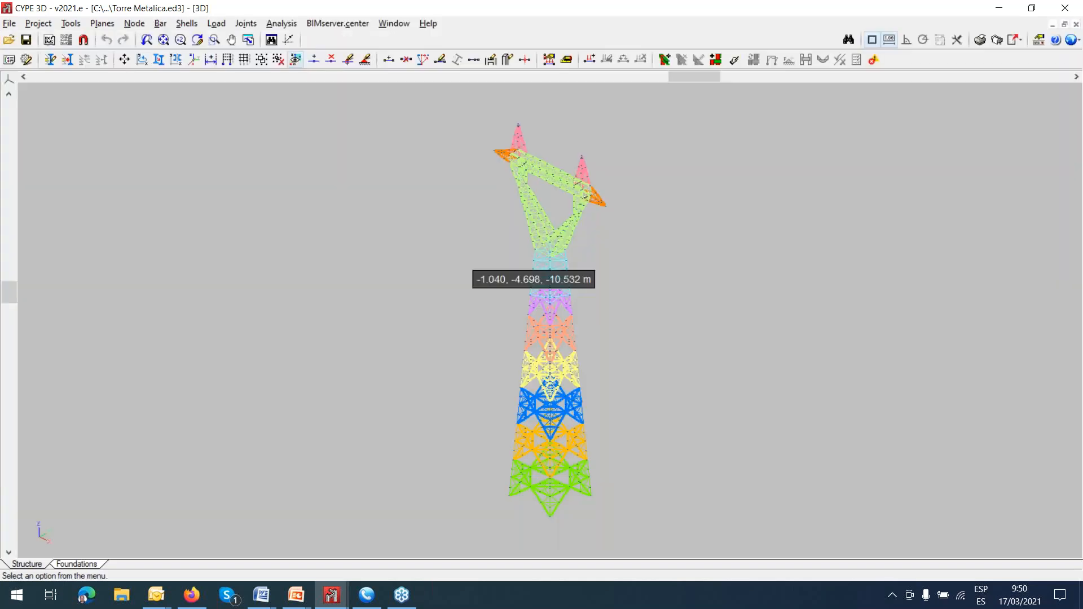
Display the 3D view of the complete tower structure.
middle_click_drag(586, 339, 571, 336)
scroll(553, 415, "up", 1)
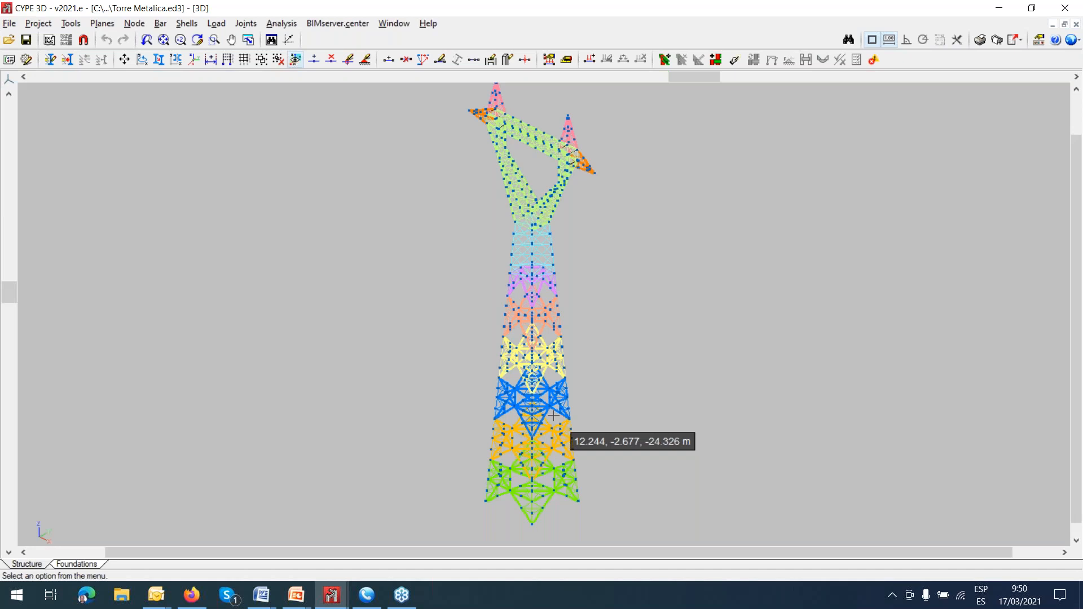
left_click(41, 25)
mouse_move(66, 25)
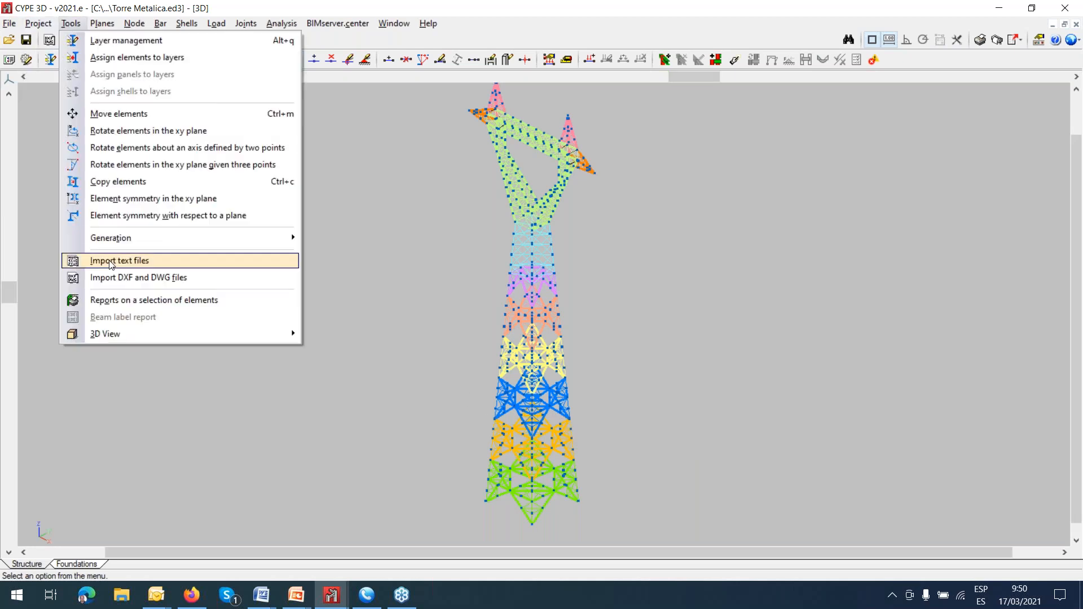
mouse_move(121, 336)
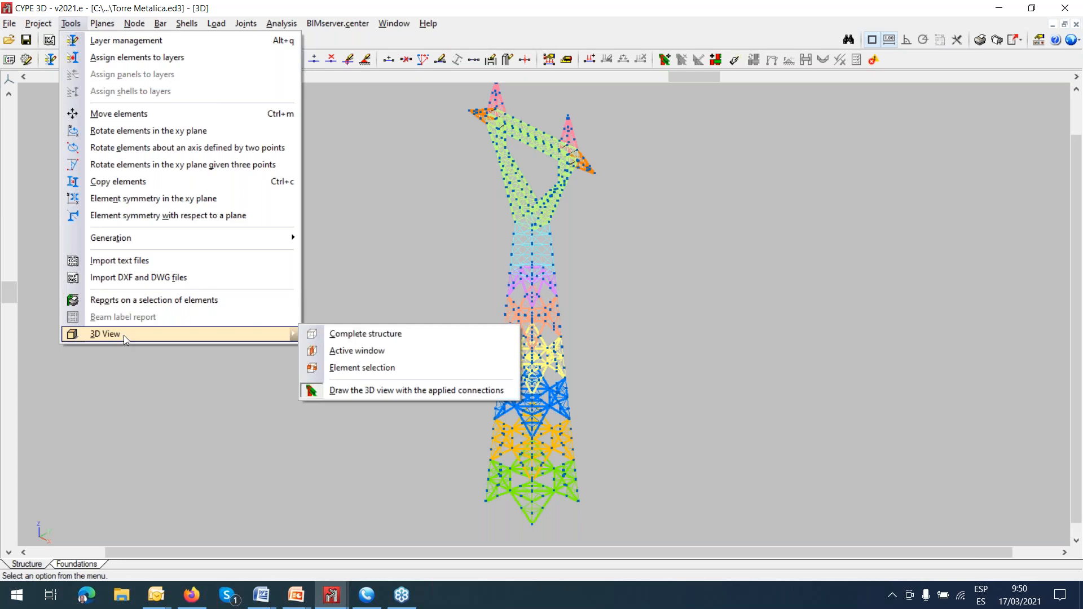
left_click(351, 337)
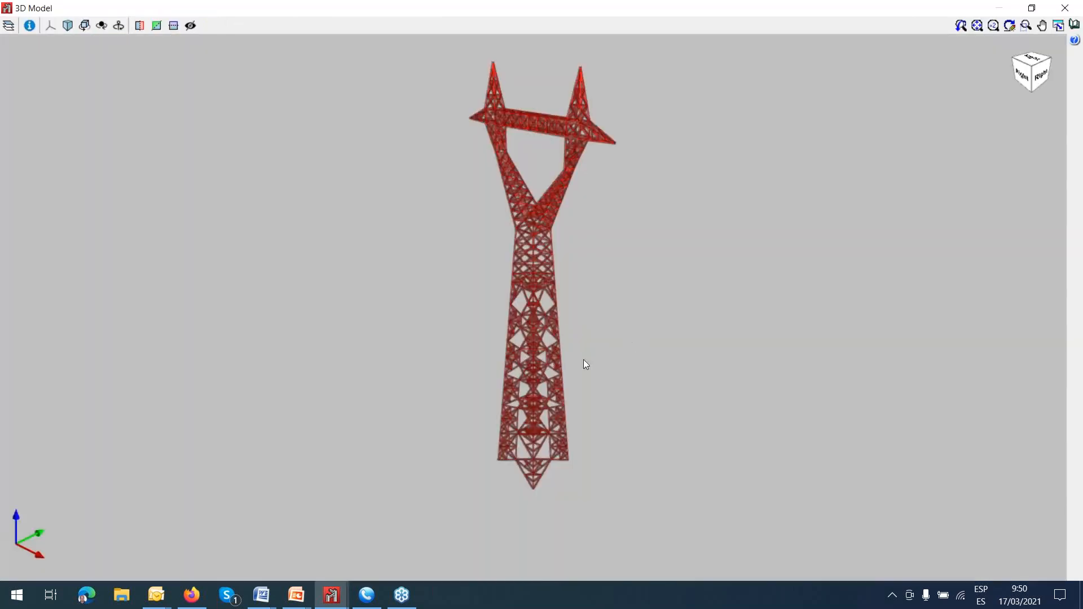
Examine the bracing and intermediate nodes of the lattice tower in the 3D model from several angles, and close the model view.
scroll(525, 405, "up", 5)
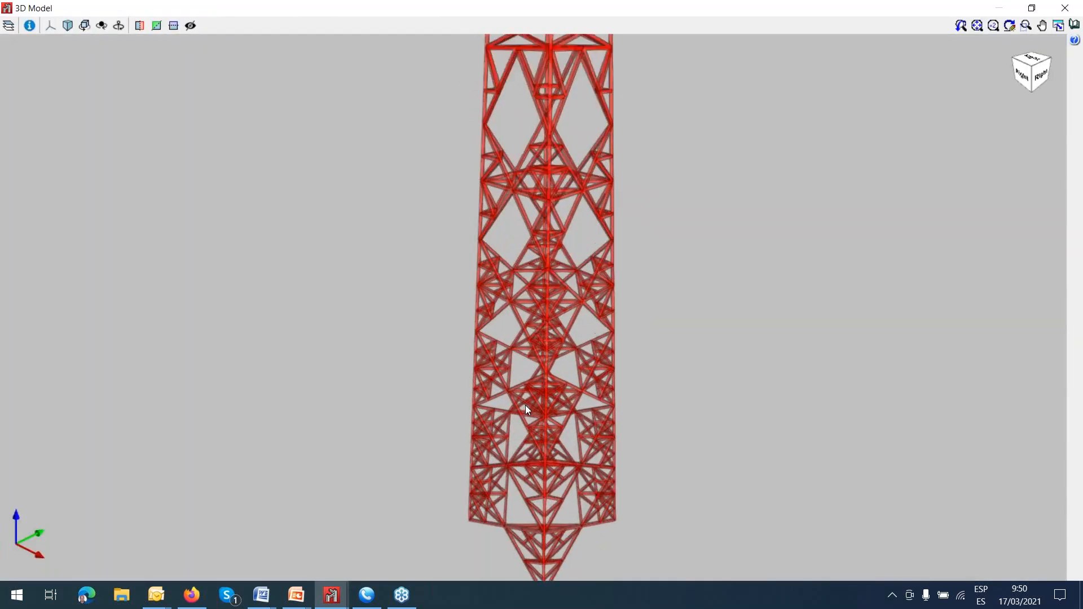
scroll(525, 405, "up", 2)
scroll(572, 381, "up", 3)
scroll(572, 381, "up", 2)
middle_click_drag(573, 384, 718, 348)
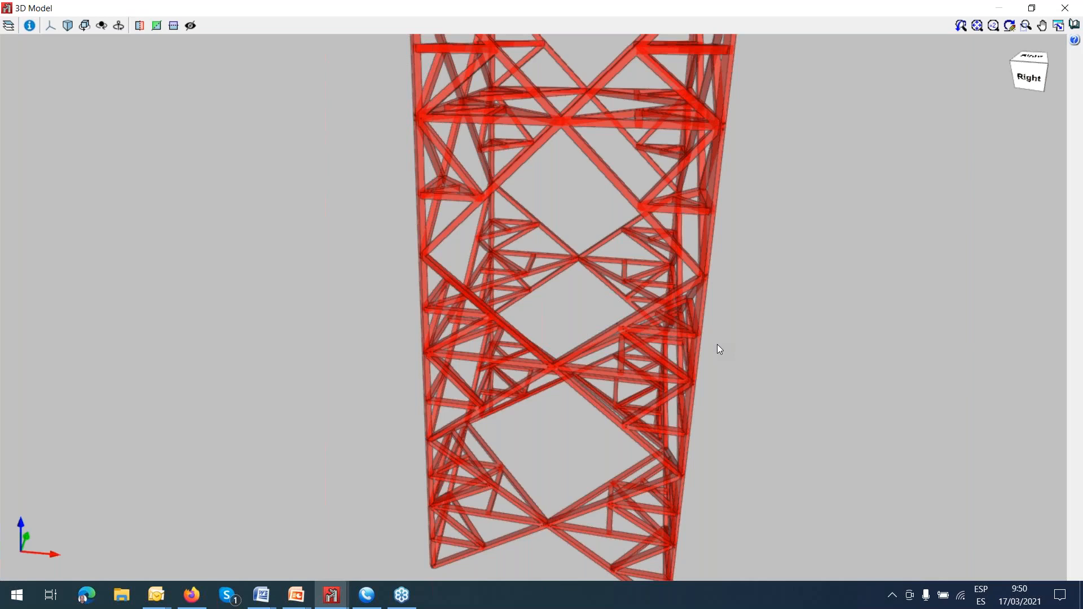
scroll(720, 343, "down", 6)
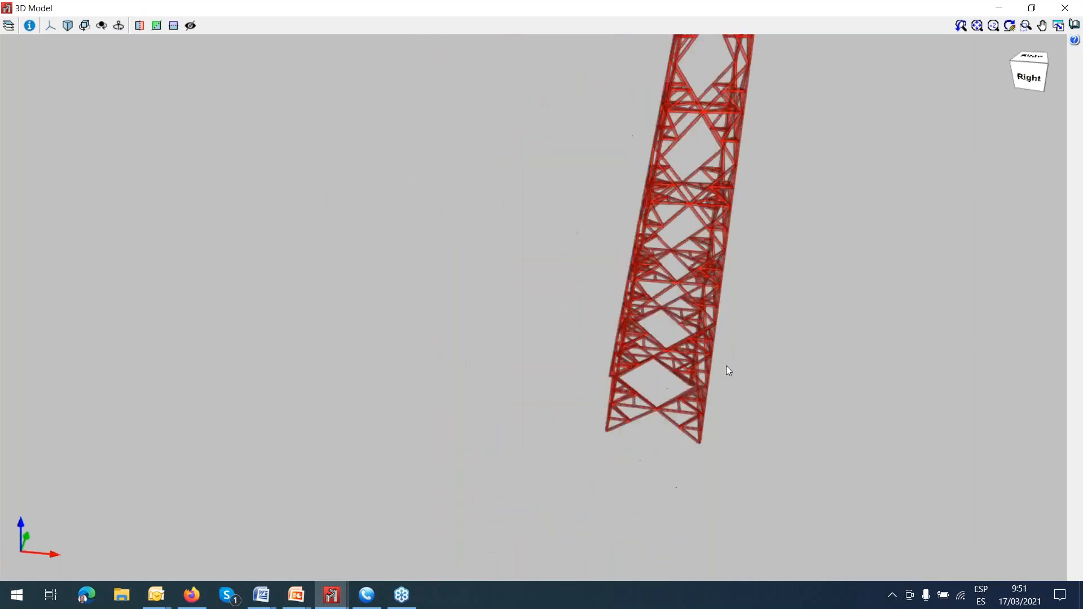
middle_click_drag(725, 373, 615, 460)
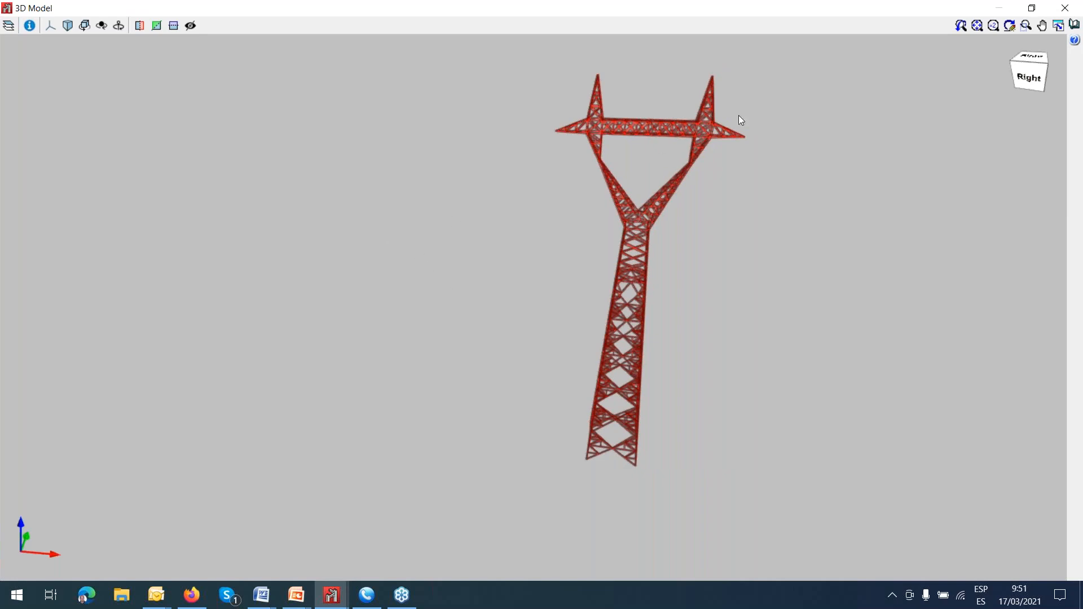
left_click(1066, 9)
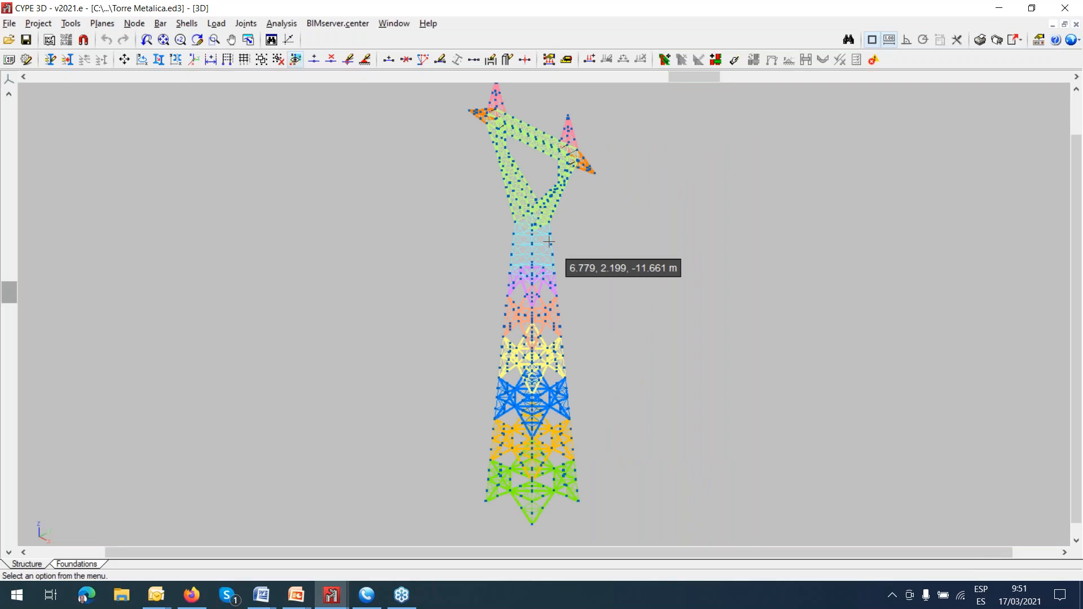
Switch from the Torre Metalica tower to the open Warehouse example project.
scroll(548, 242, "down", 1)
middle_click_drag(544, 265, 491, 295)
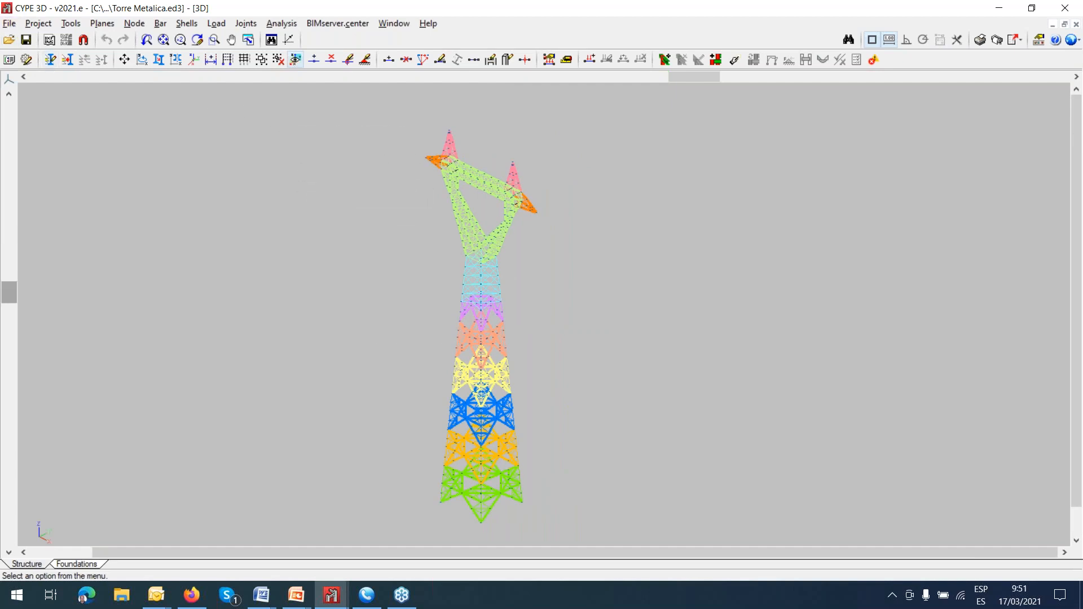
mouse_move(326, 600)
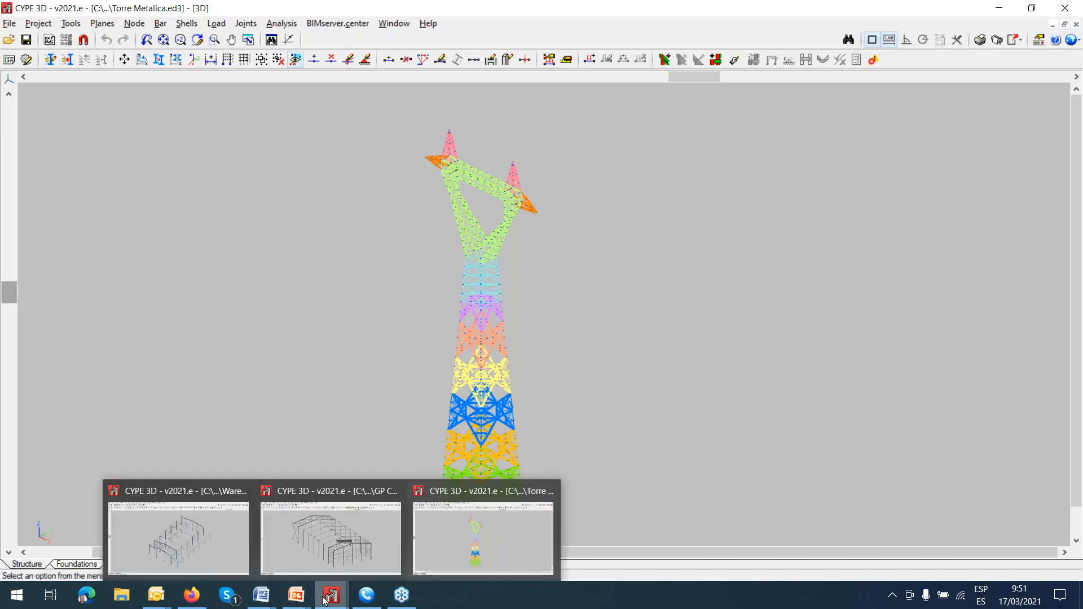
left_click(199, 546)
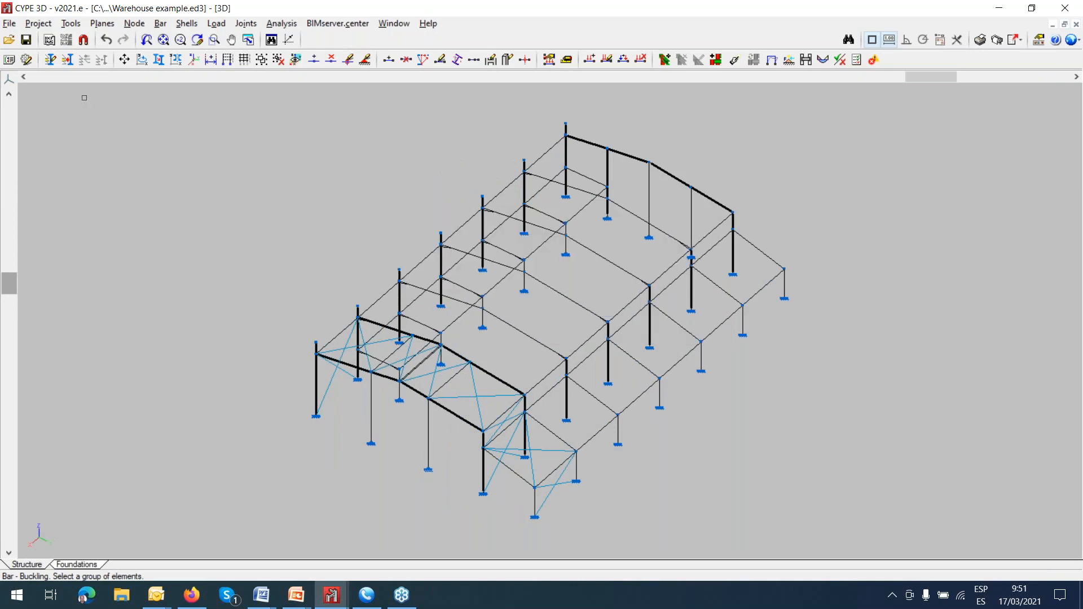
Open the additional loadcases in the project's general data and review the wind loadcases and their combination table.
left_click(38, 23)
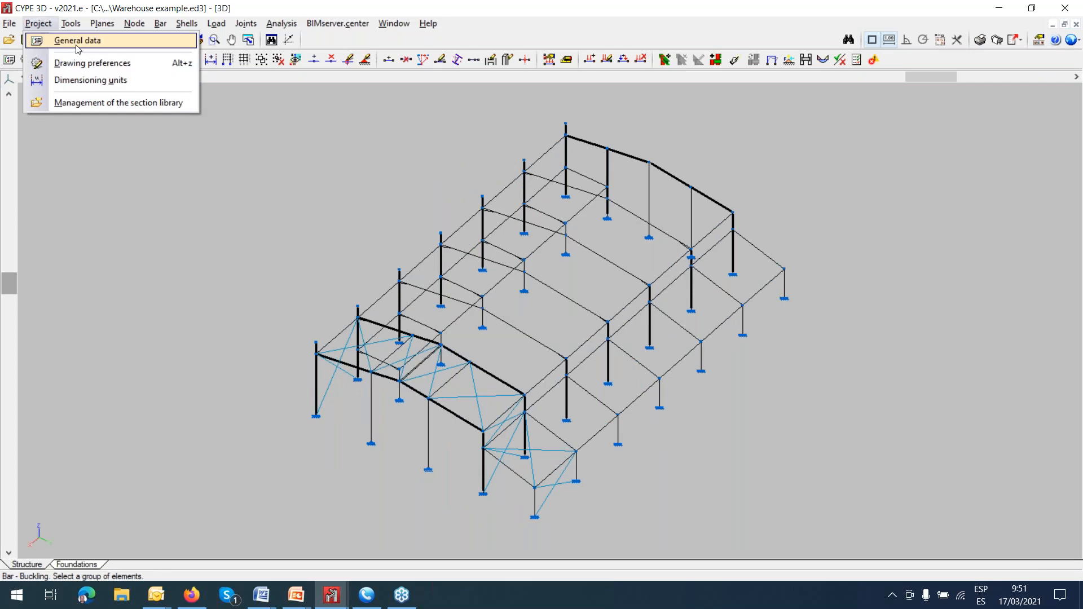
left_click(74, 41)
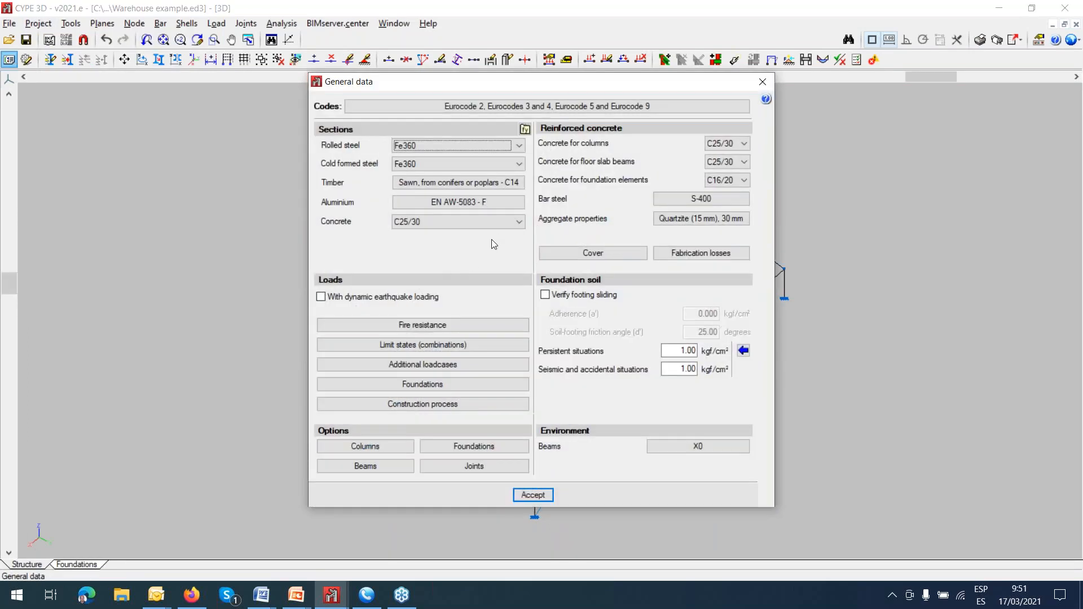
left_click(460, 365)
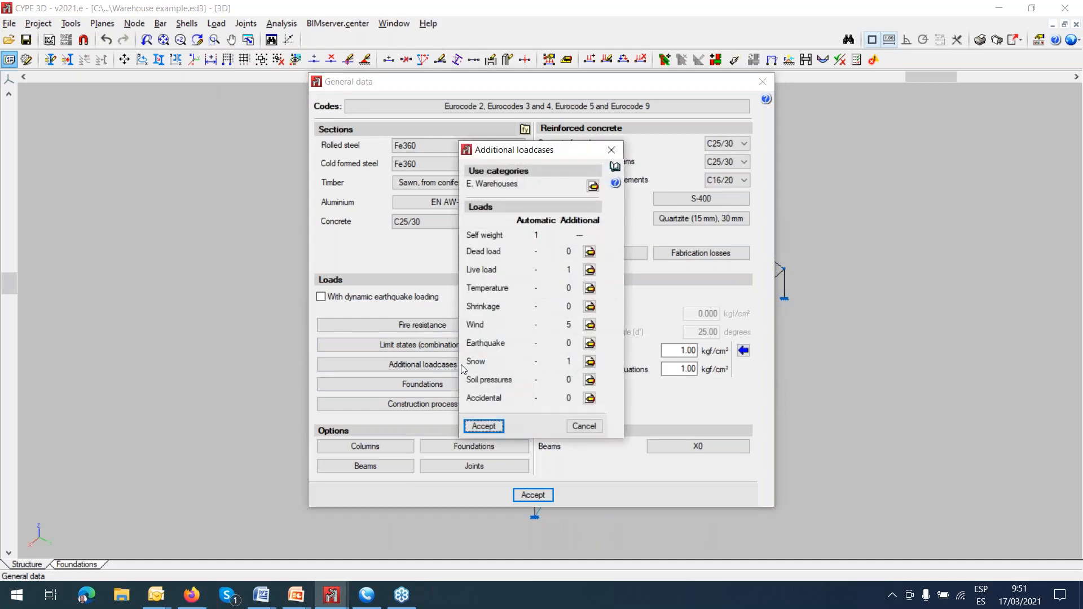
left_click(590, 326)
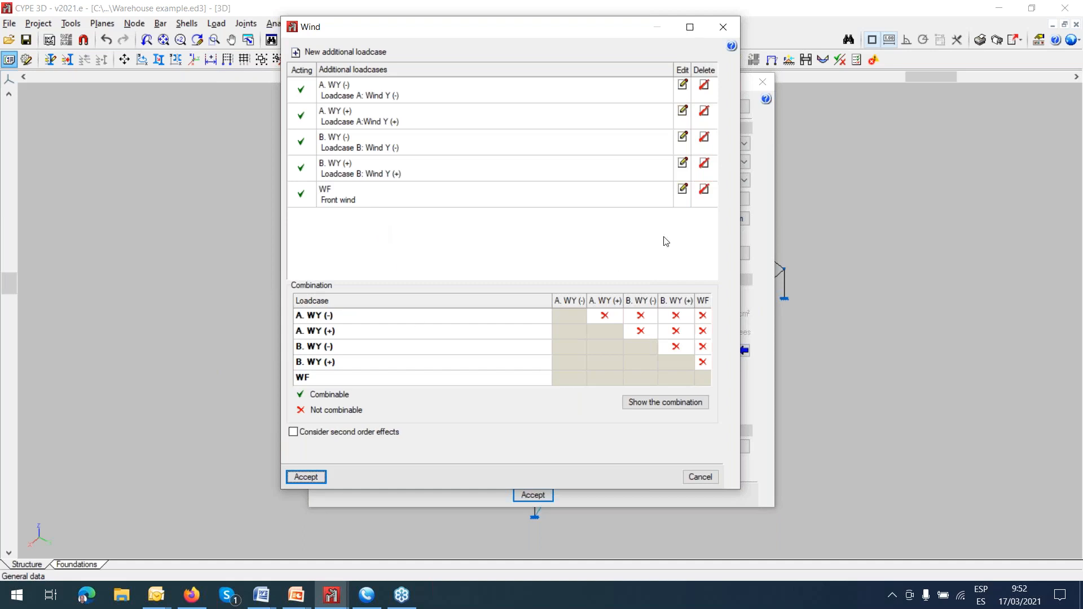
left_click(724, 27)
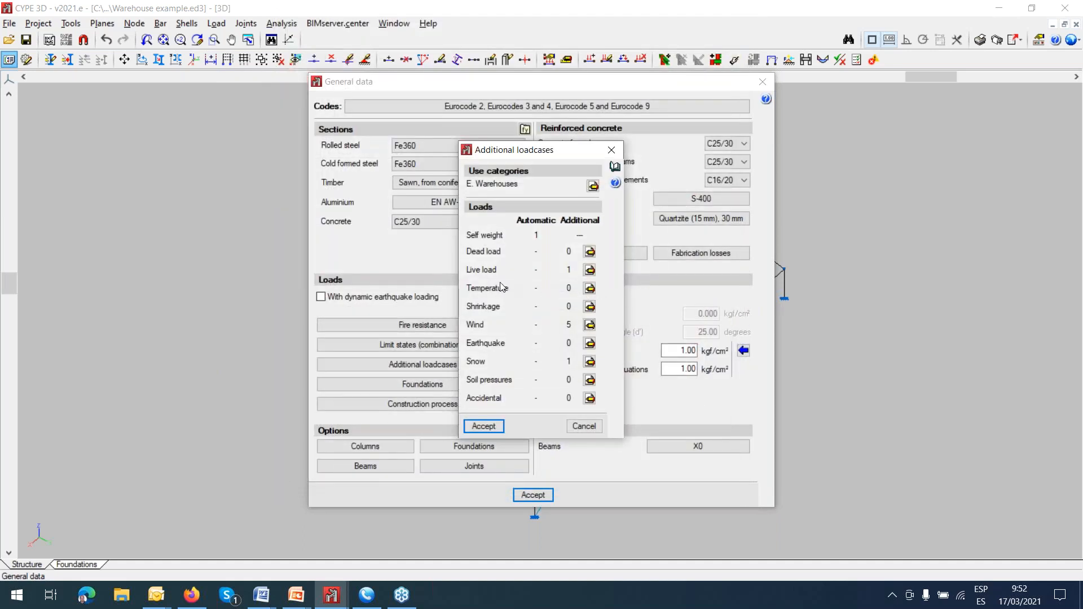
Review the live load loadcases, and accept the additional loadcases and general data.
left_click(589, 269)
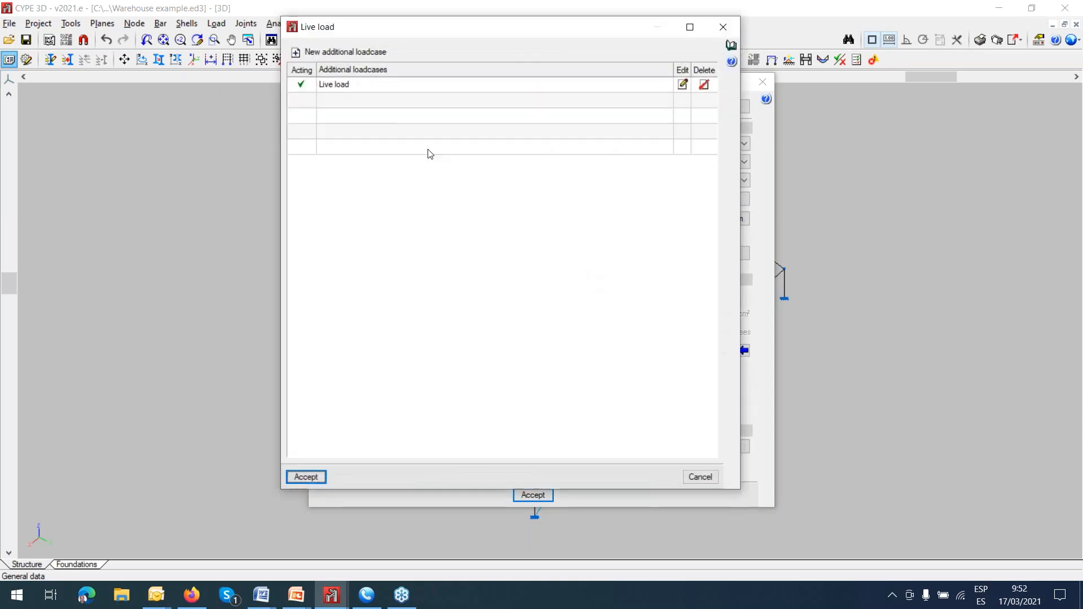
left_click(722, 27)
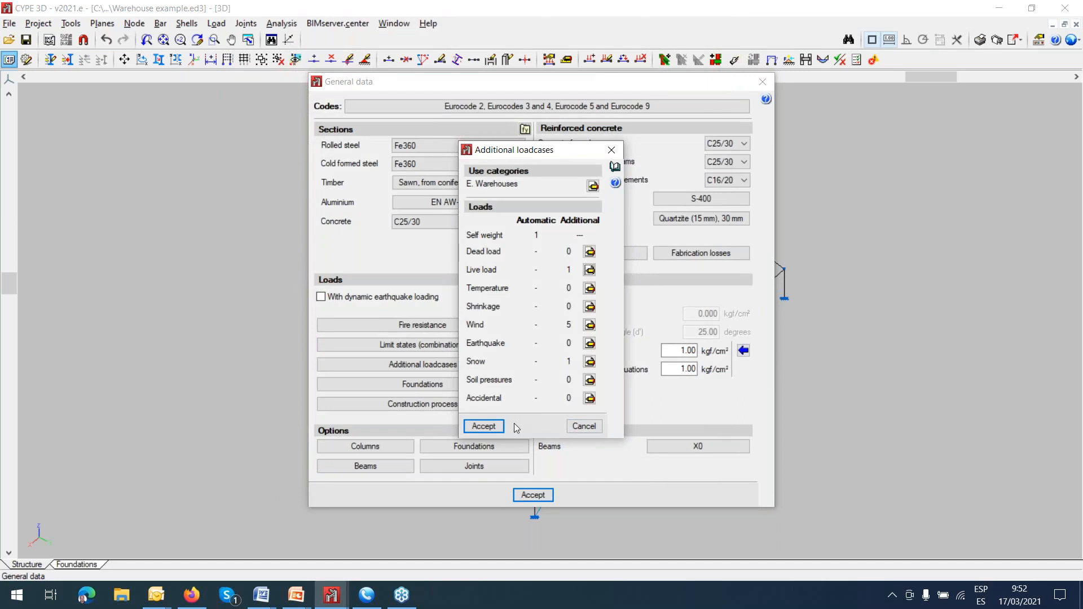
left_click(501, 425)
left_click(531, 495)
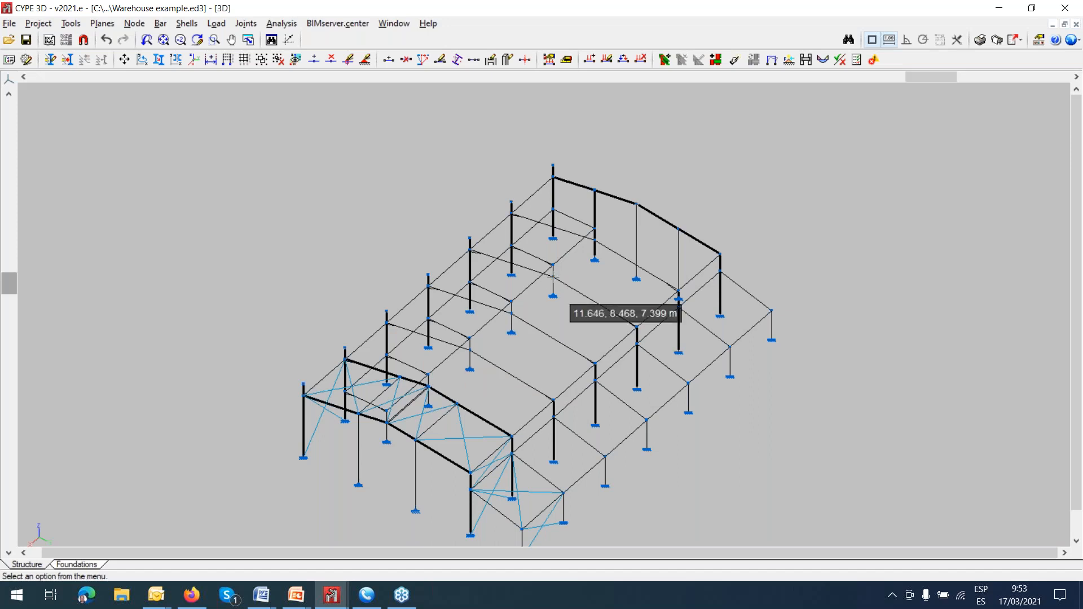
Display the A. WY (-) loadcase on the warehouse and examine its wind loads on the short outer columns near the front frame.
middle_click_drag(553, 296, 541, 255)
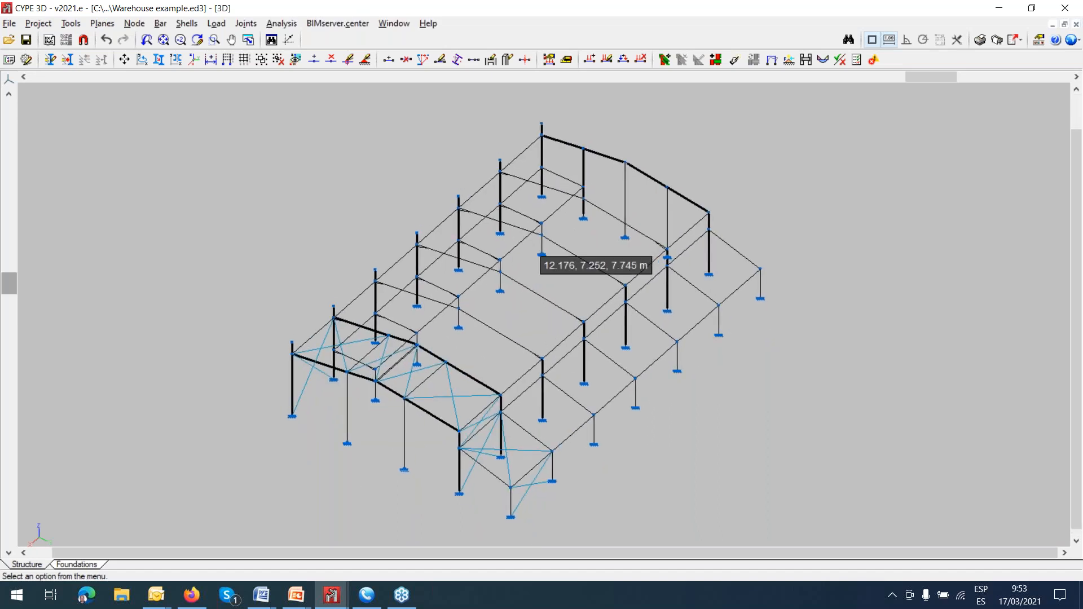
left_click(217, 26)
left_click(256, 40)
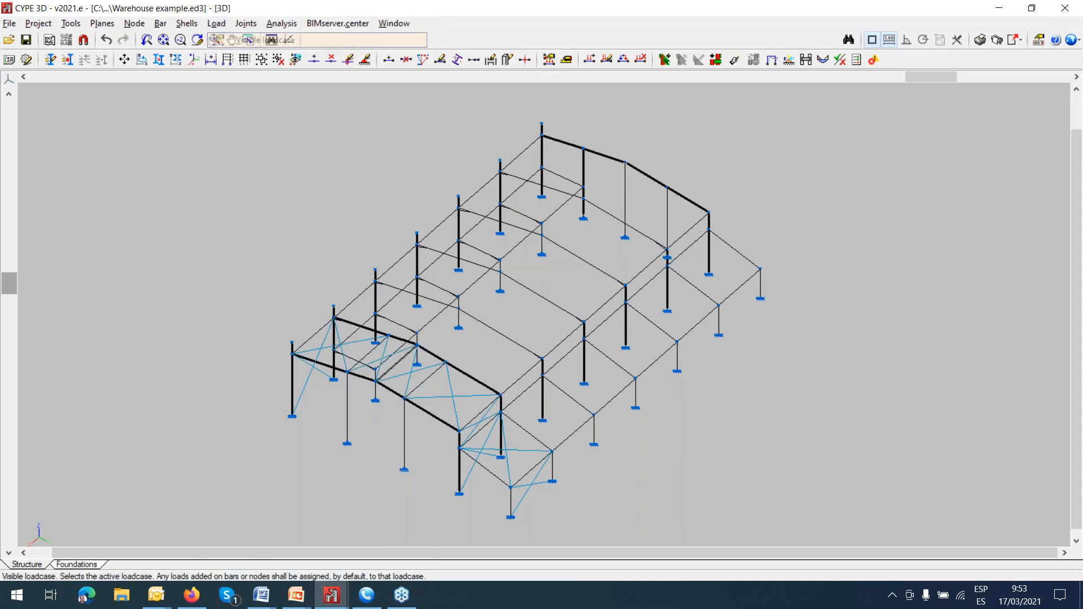
left_click(565, 280)
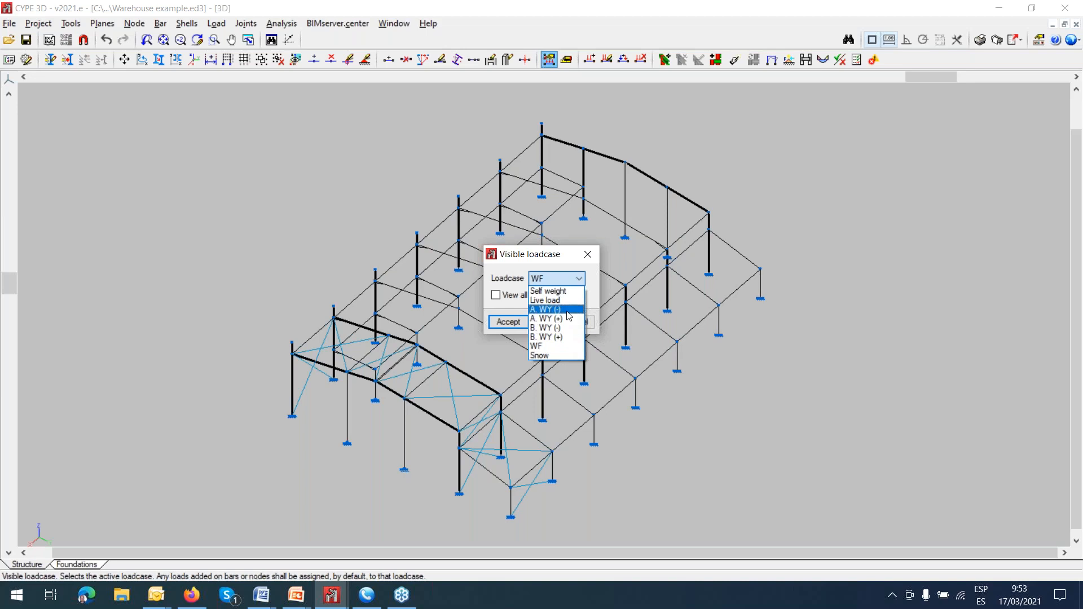
left_click(563, 314)
left_click(505, 321)
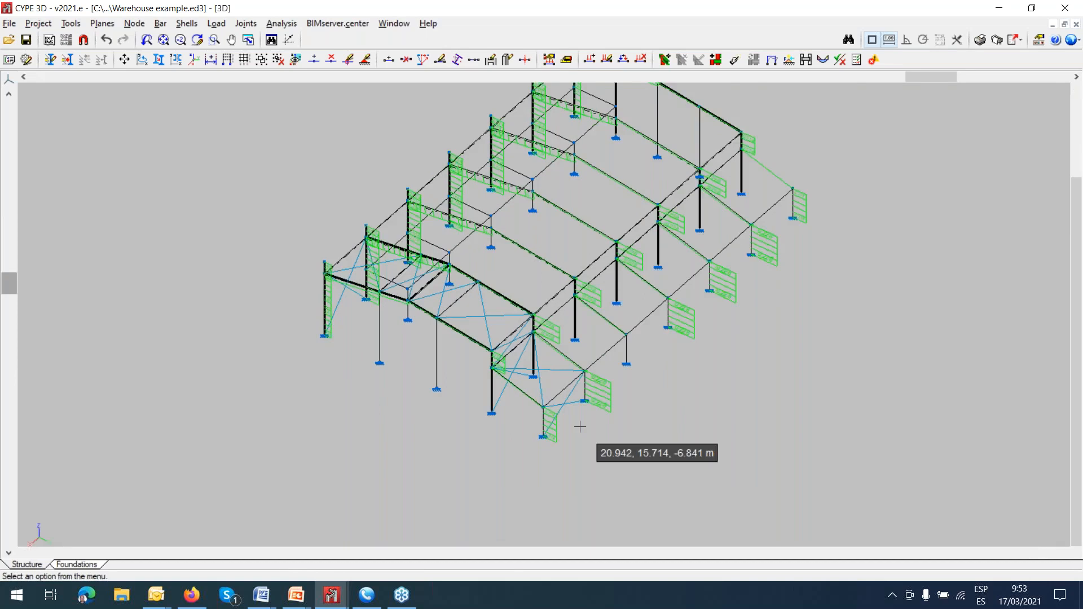
scroll(580, 427, "up", 5)
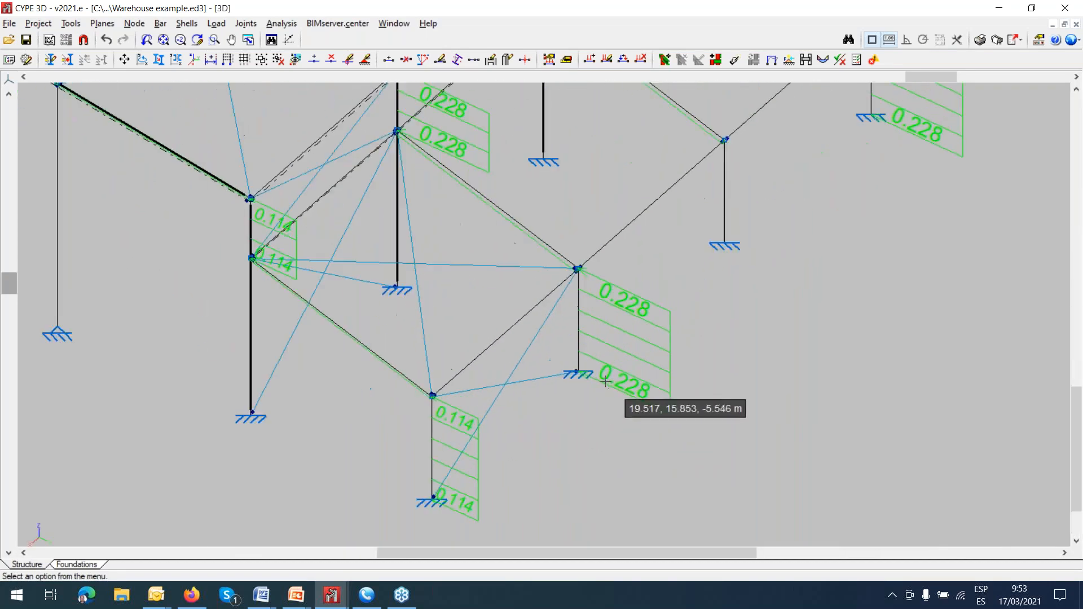
scroll(610, 383, "up", 6)
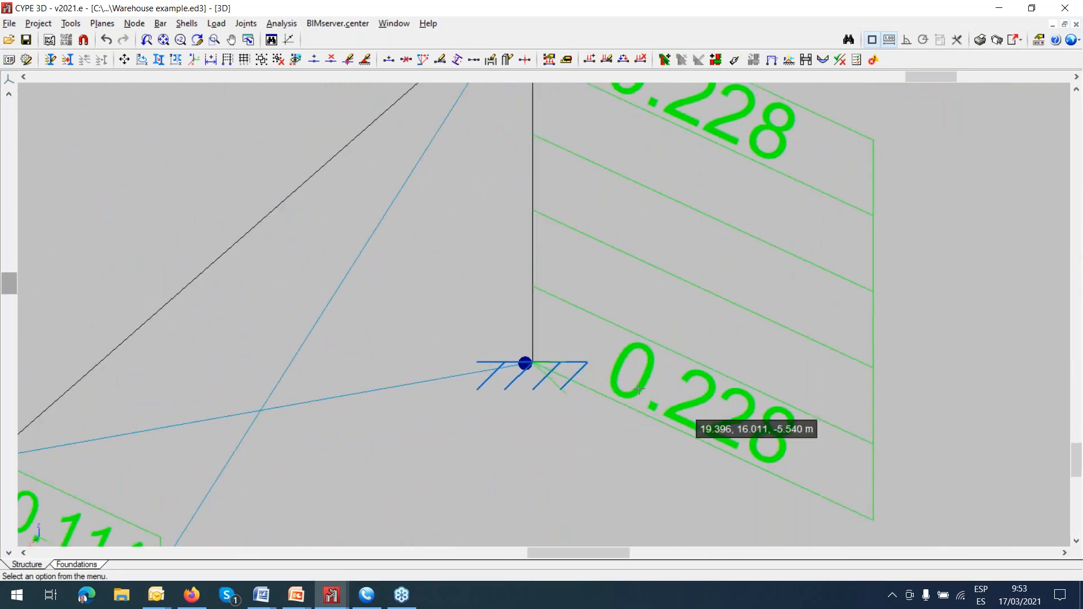
scroll(527, 364, "up", 1)
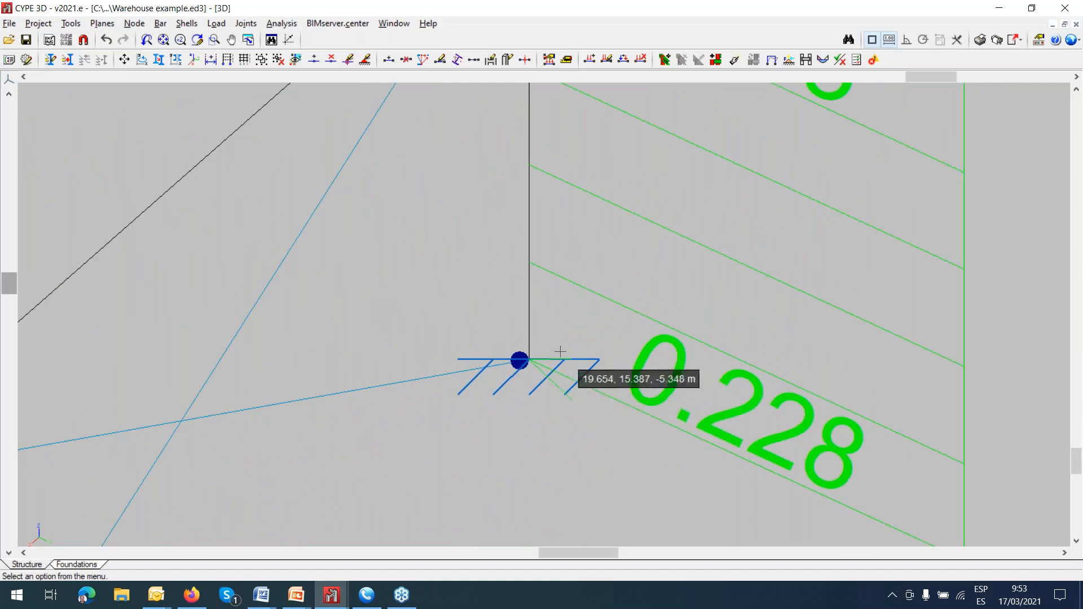
scroll(542, 361, "down", 1)
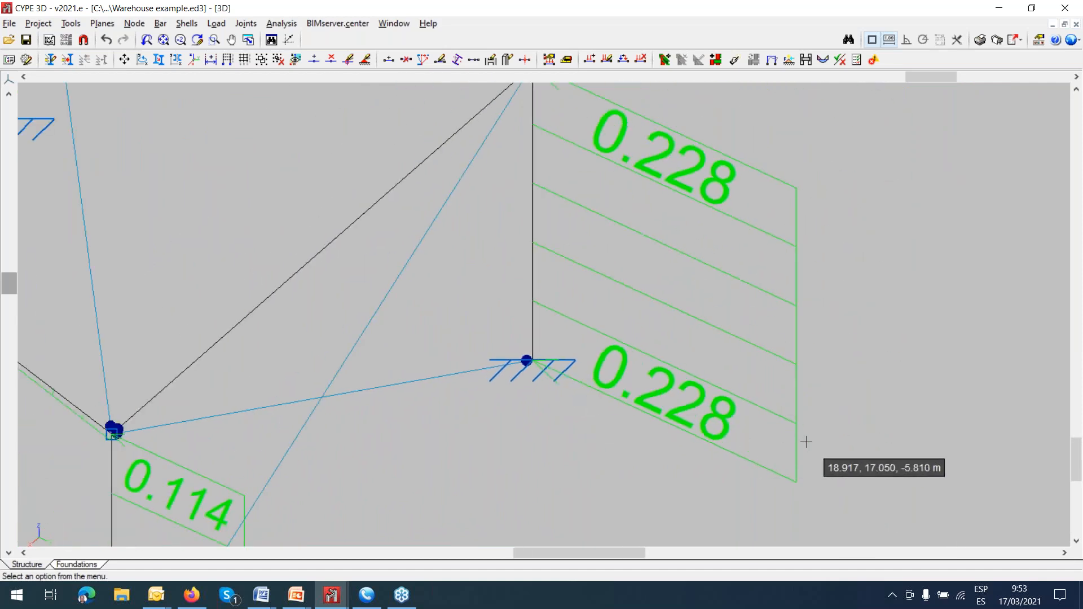
scroll(805, 443, "down", 2)
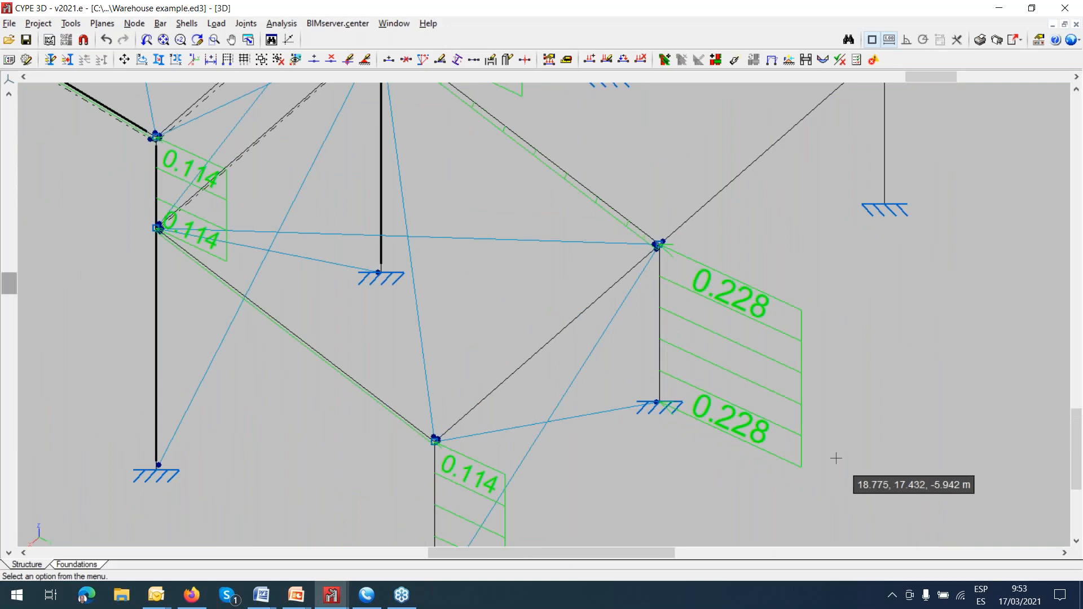
scroll(834, 455, "down", 2)
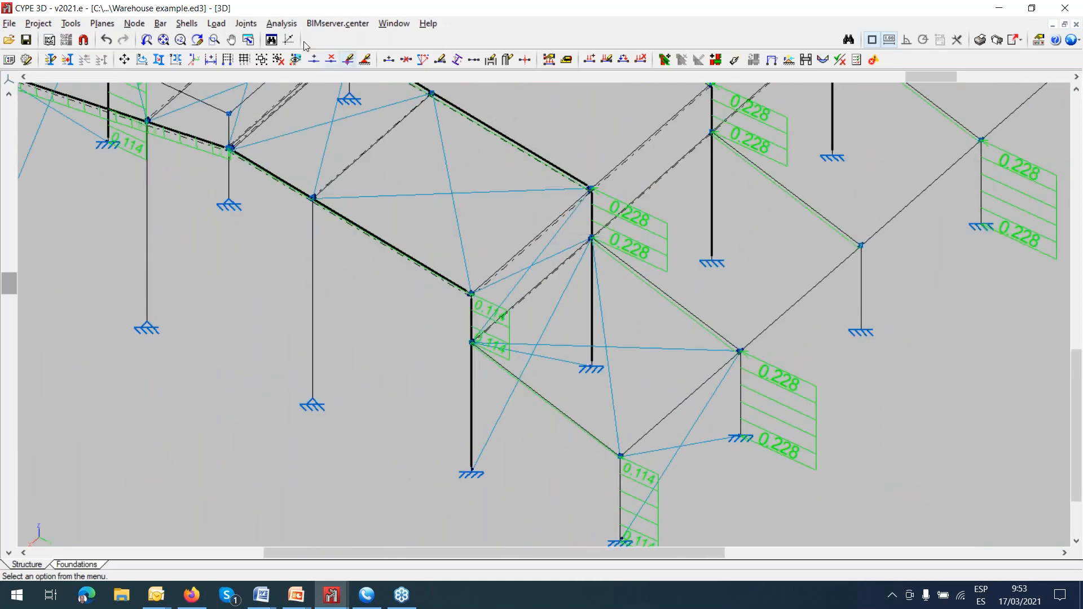
Set the visible loadcase to A. WY (+).
left_click(248, 24)
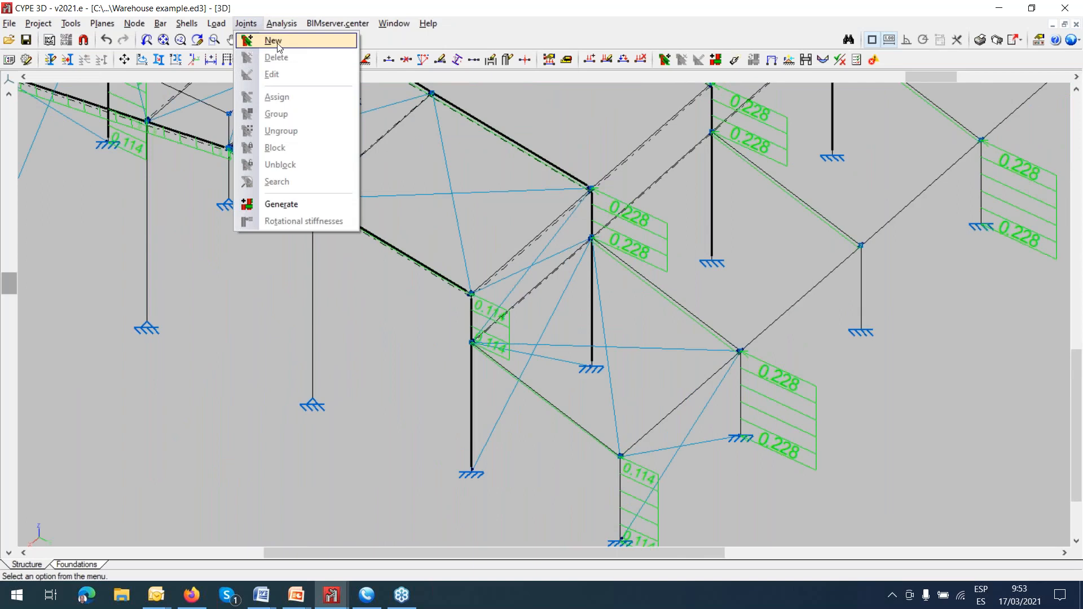
left_click(275, 43)
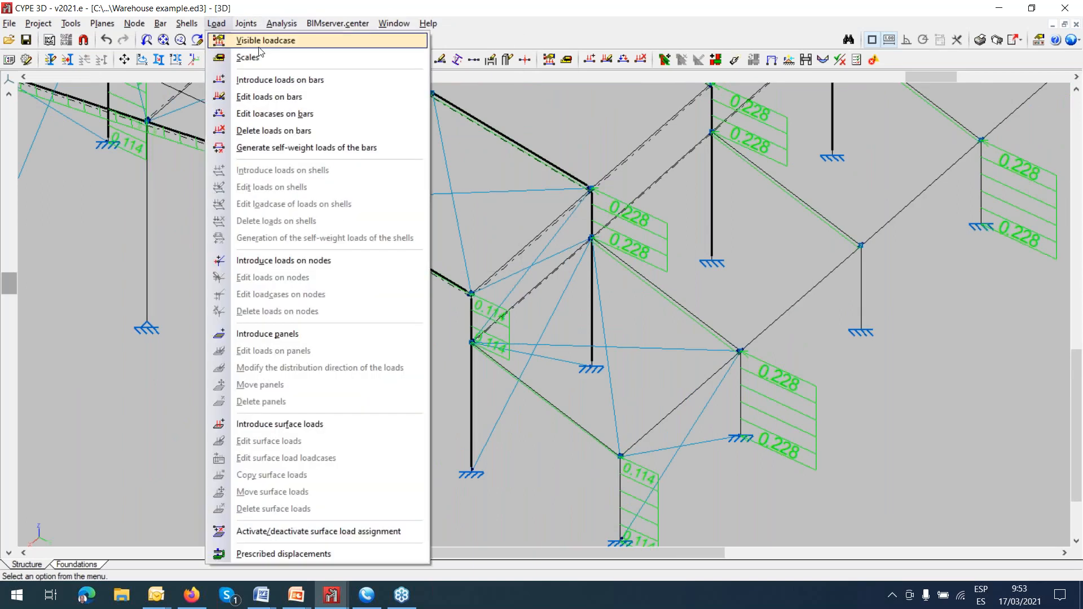
left_click(256, 40)
left_click(579, 278)
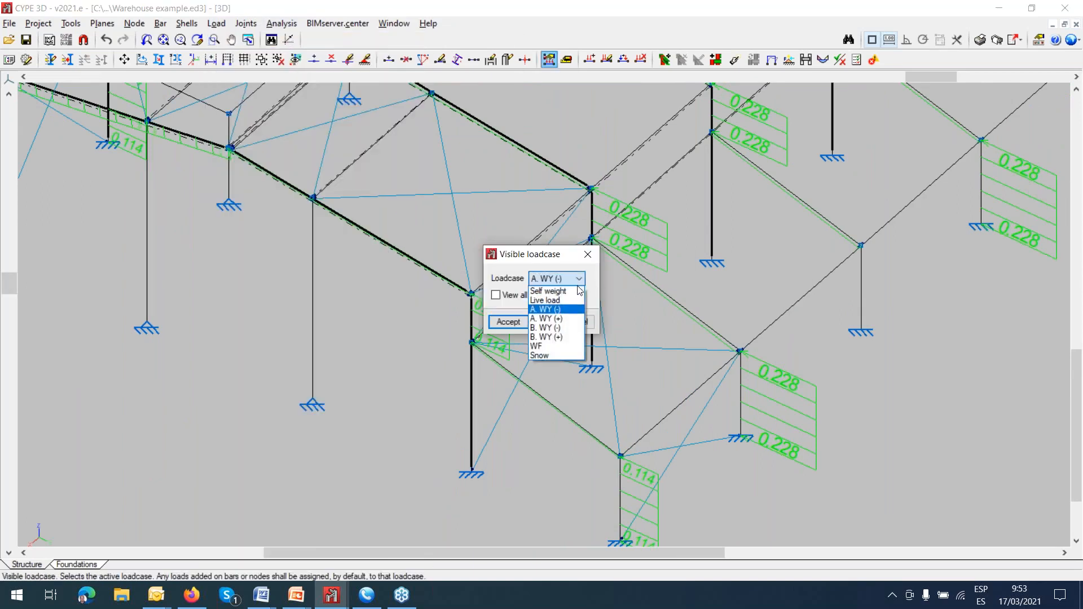
left_click(565, 319)
left_click(508, 322)
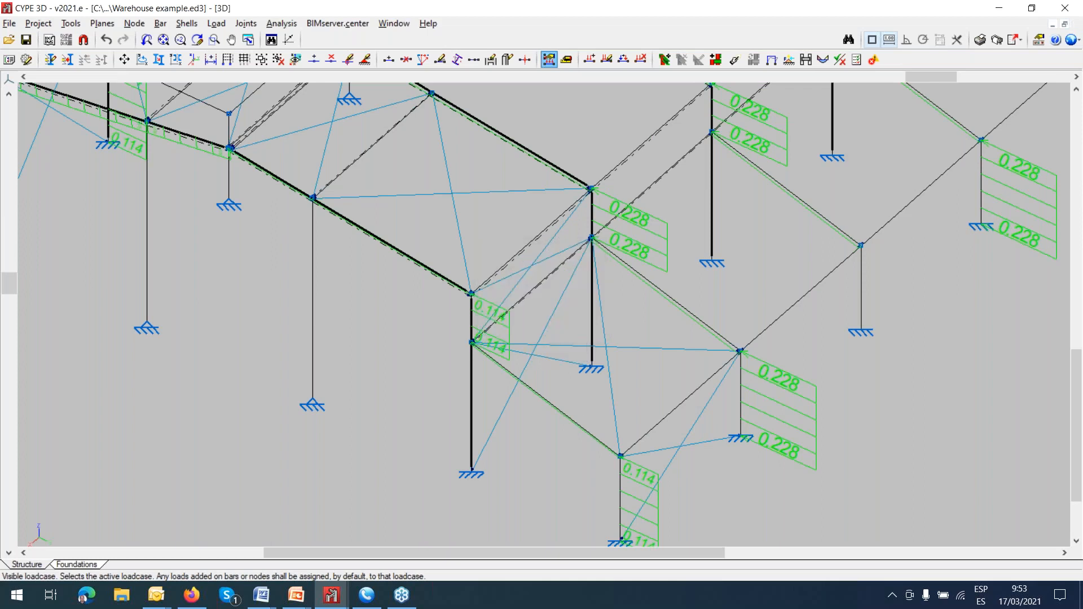
Examine the A. WY (+) wind loads on the tall side columns and roof beams of the first frames.
scroll(514, 322, "down", 2)
scroll(640, 436, "down", 2)
middle_click_drag(568, 408, 636, 486)
middle_click_drag(386, 310, 400, 355)
scroll(395, 344, "down", 2)
scroll(353, 256, "up", 1)
scroll(353, 255, "up", 4)
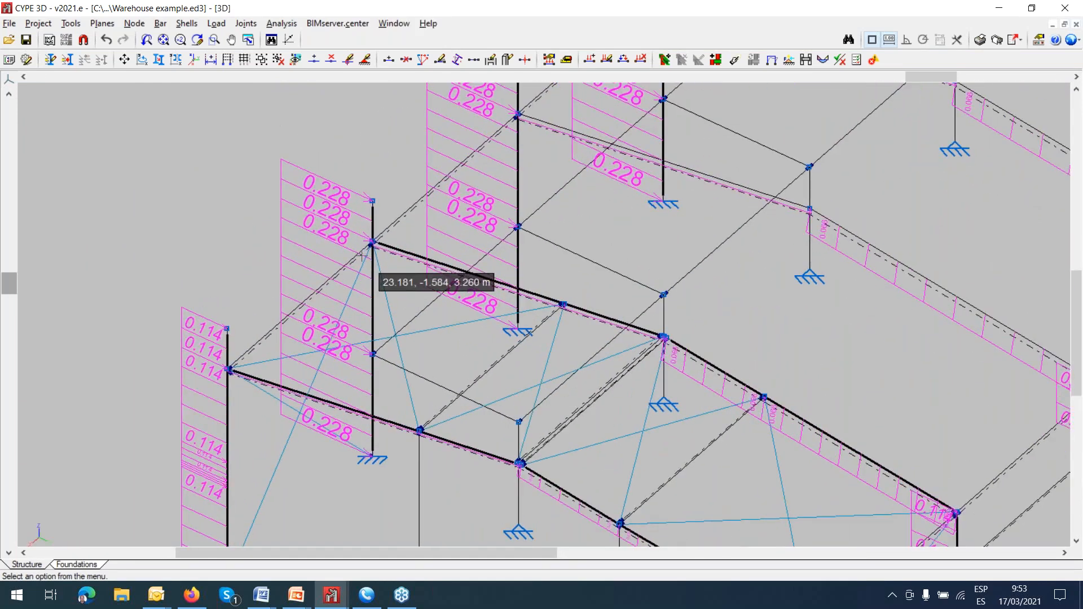
scroll(362, 259, "down", 2)
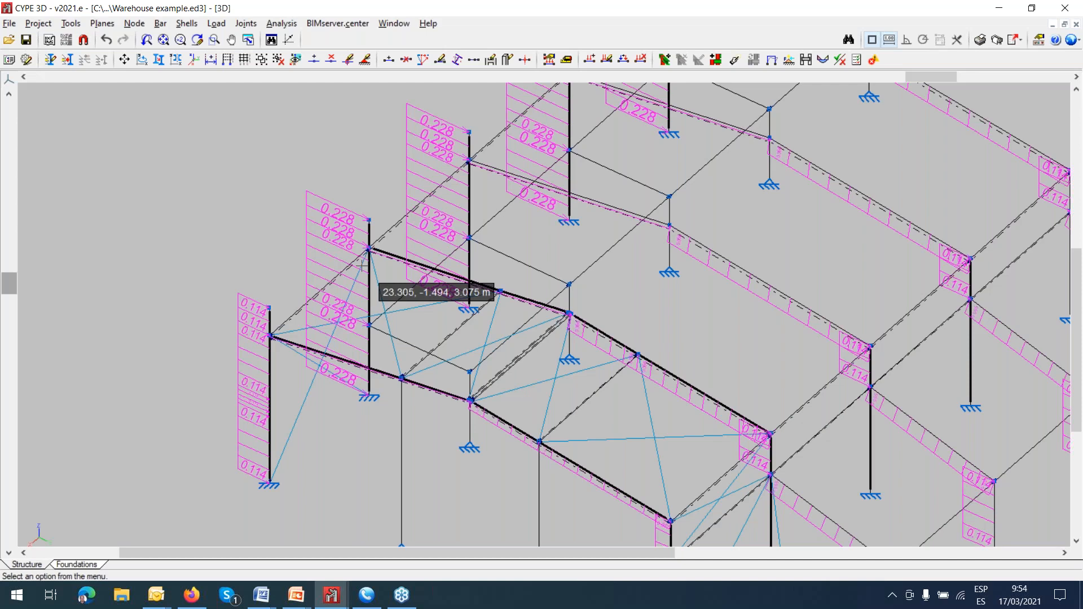
Display the front wind loadcase WF and examine its loads on the front frame columns.
left_click(216, 26)
left_click(253, 38)
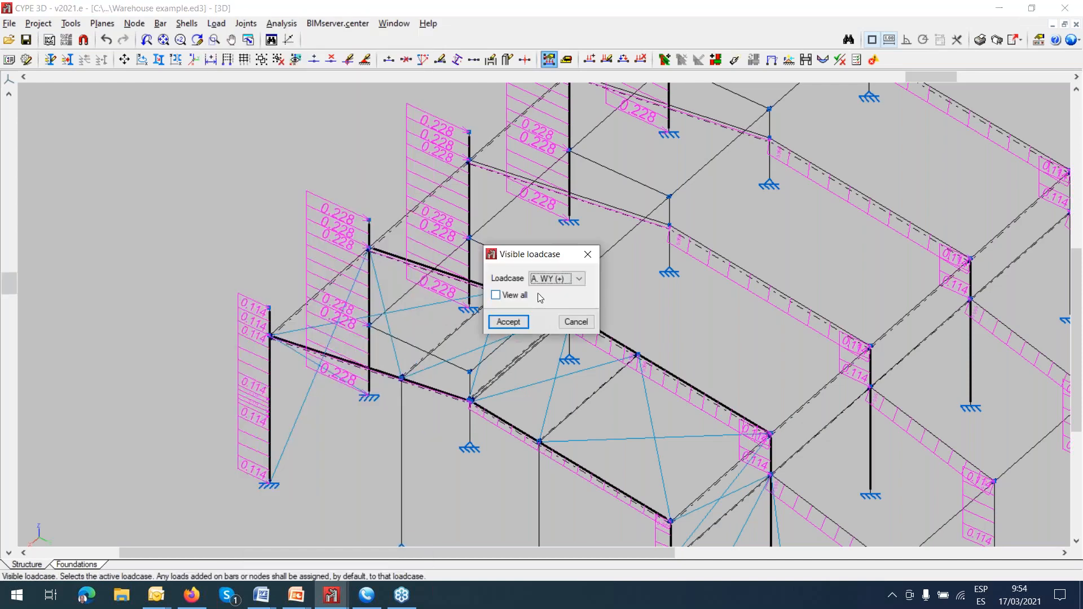
left_click(579, 278)
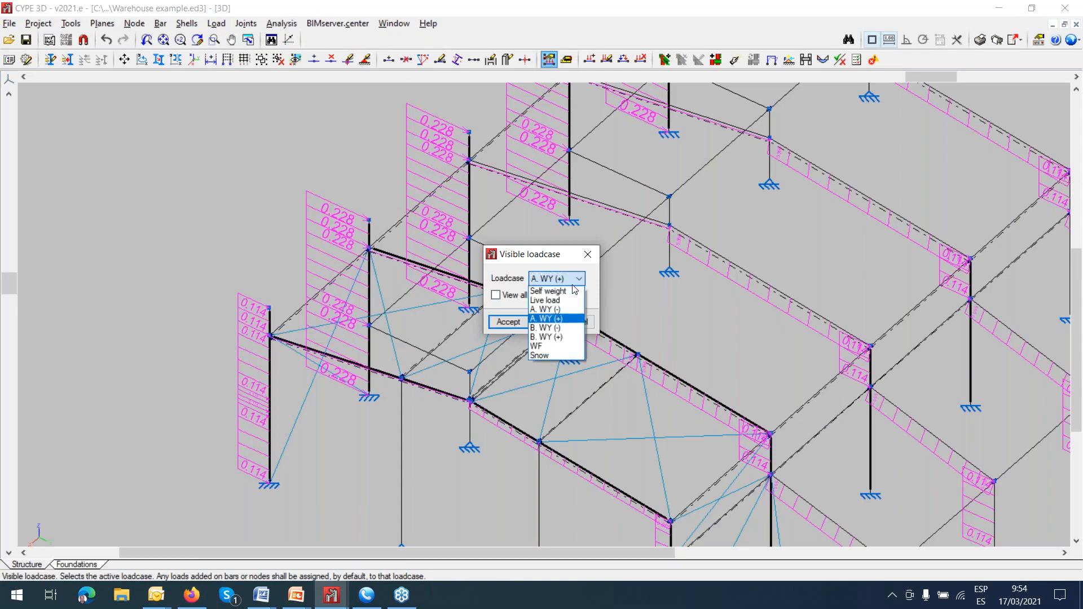
left_click(556, 346)
left_click(508, 321)
scroll(522, 356, "down", 3)
middle_click_drag(521, 360, 453, 257)
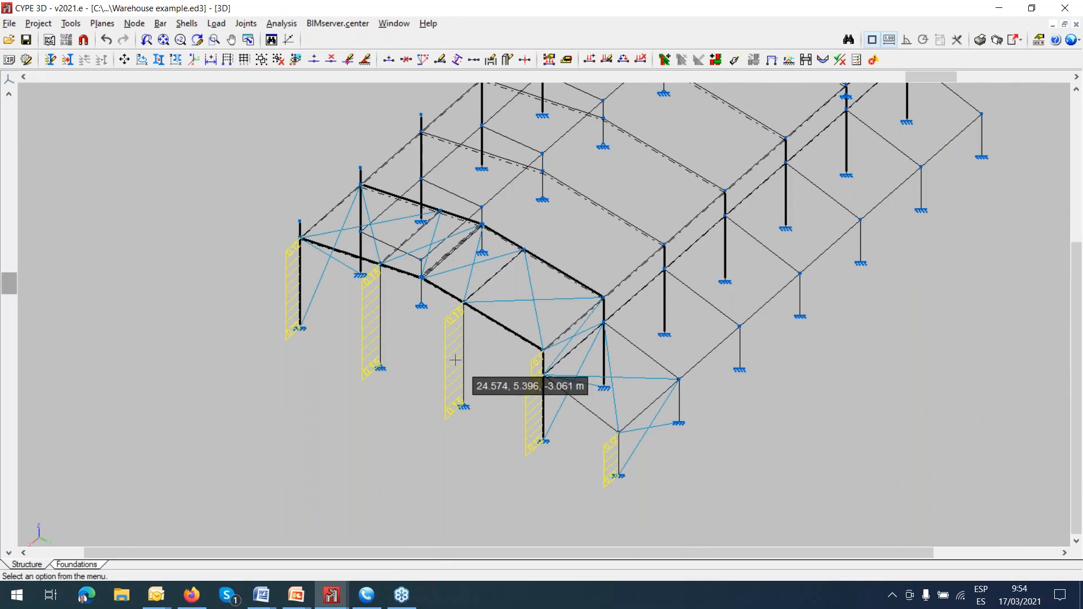
Display the Snow loadcase and view its loads on the roof beams of the whole warehouse.
left_click(216, 23)
left_click(240, 38)
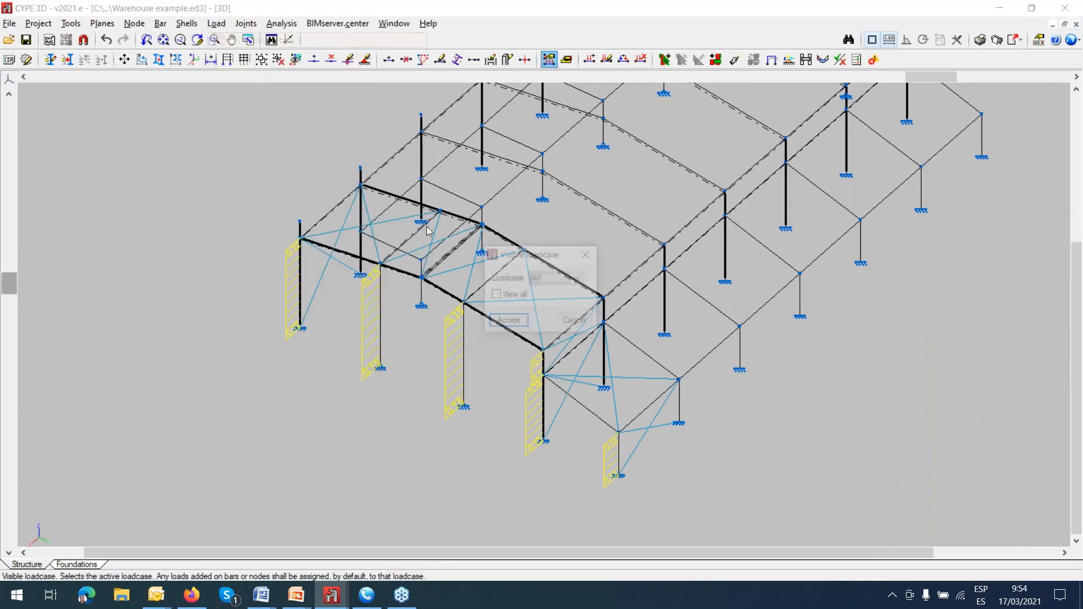
left_click(578, 278)
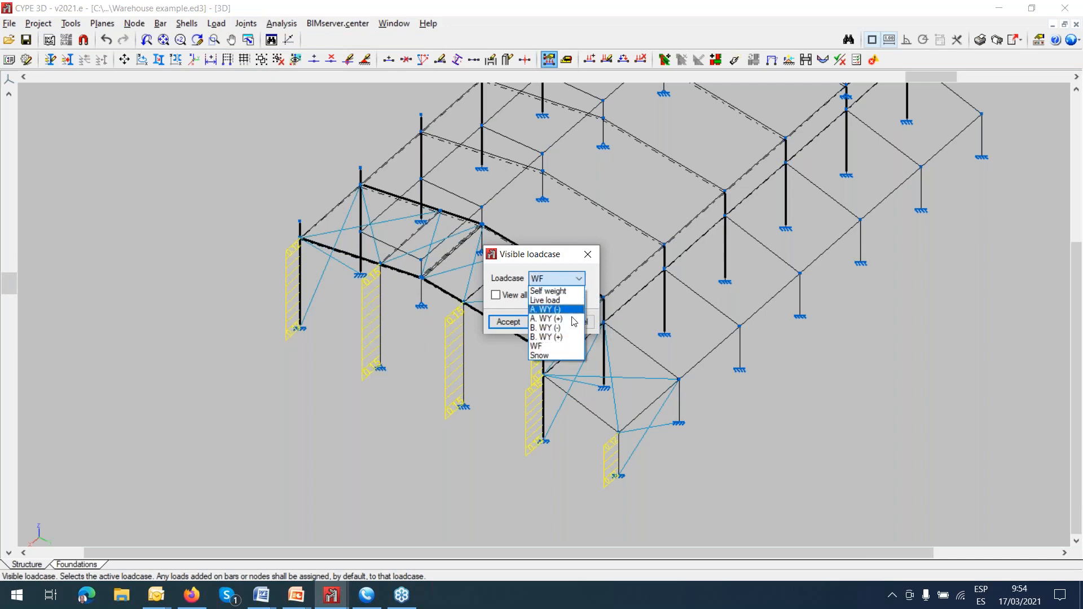
left_click(565, 353)
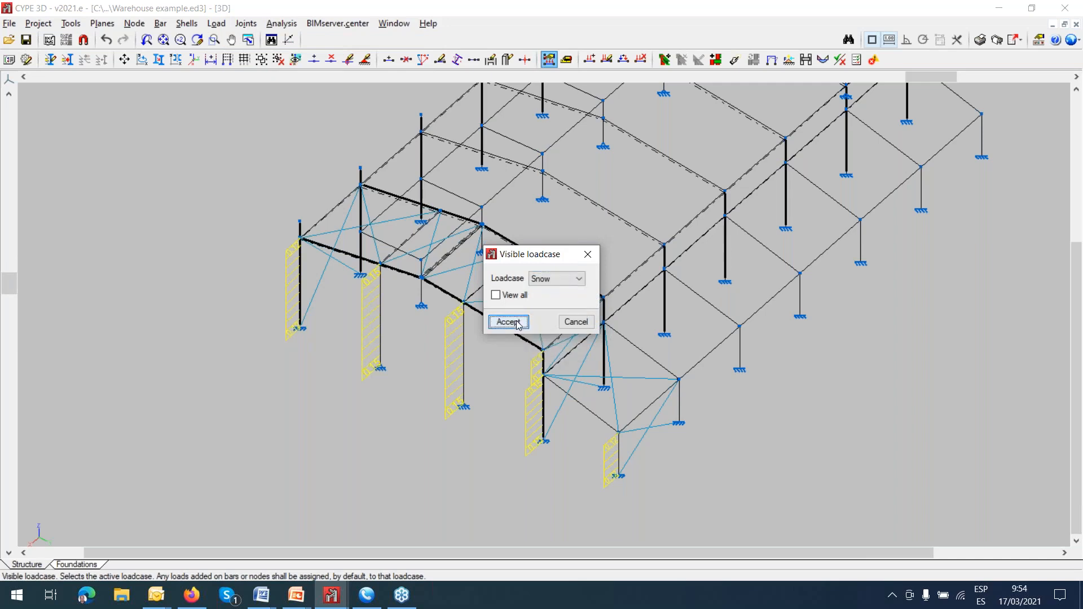
left_click(507, 321)
middle_click_drag(515, 350, 465, 443)
scroll(464, 399, "down", 2)
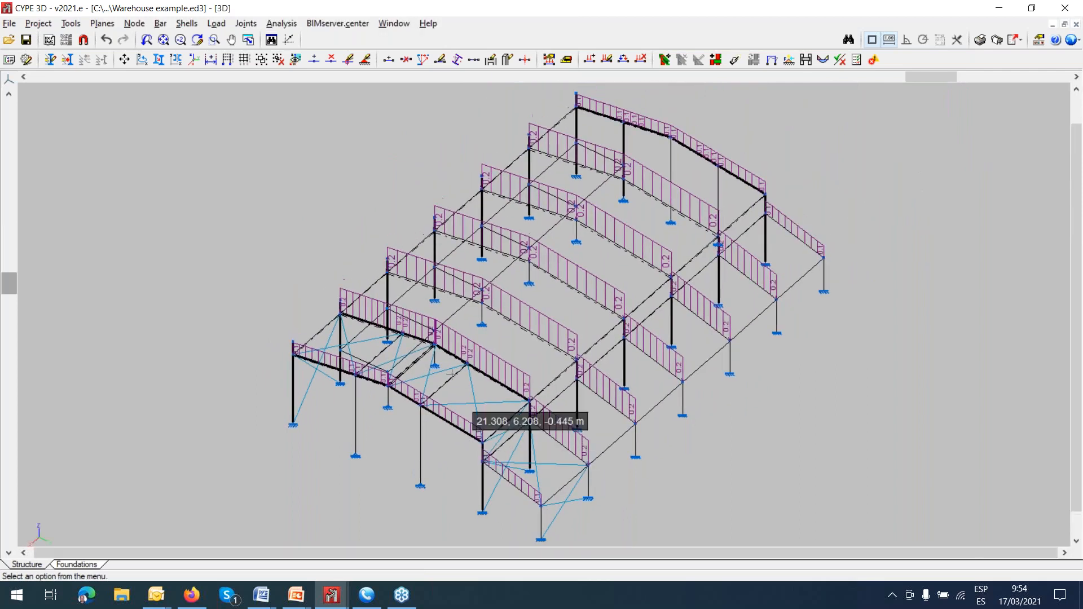
Introduce a load panel on the side wall between two adjacent short columns of the second bay, using their base and top nodes.
left_click(217, 24)
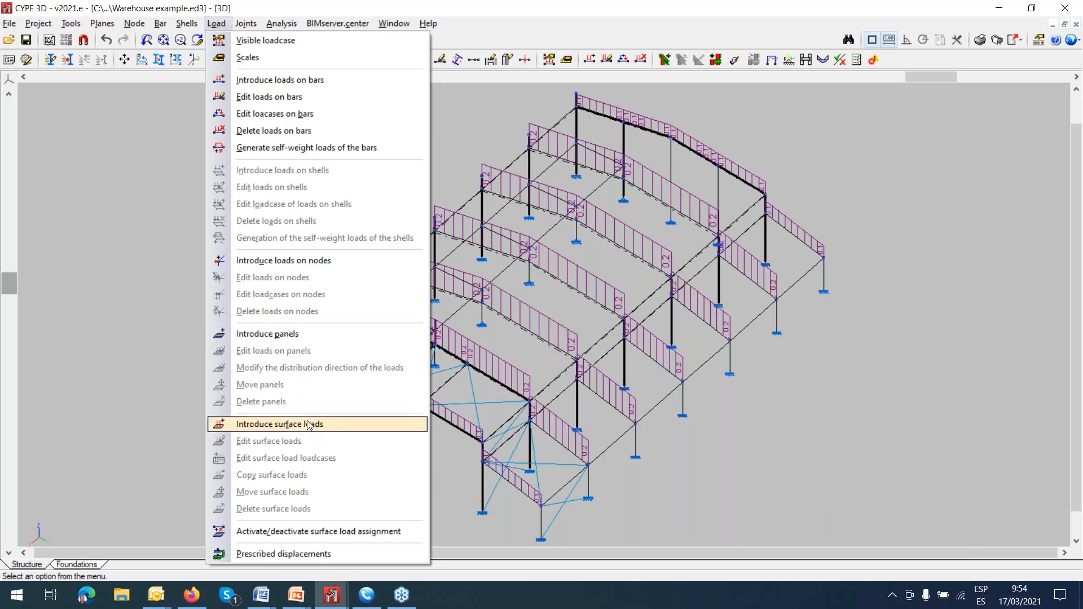
left_click(285, 338)
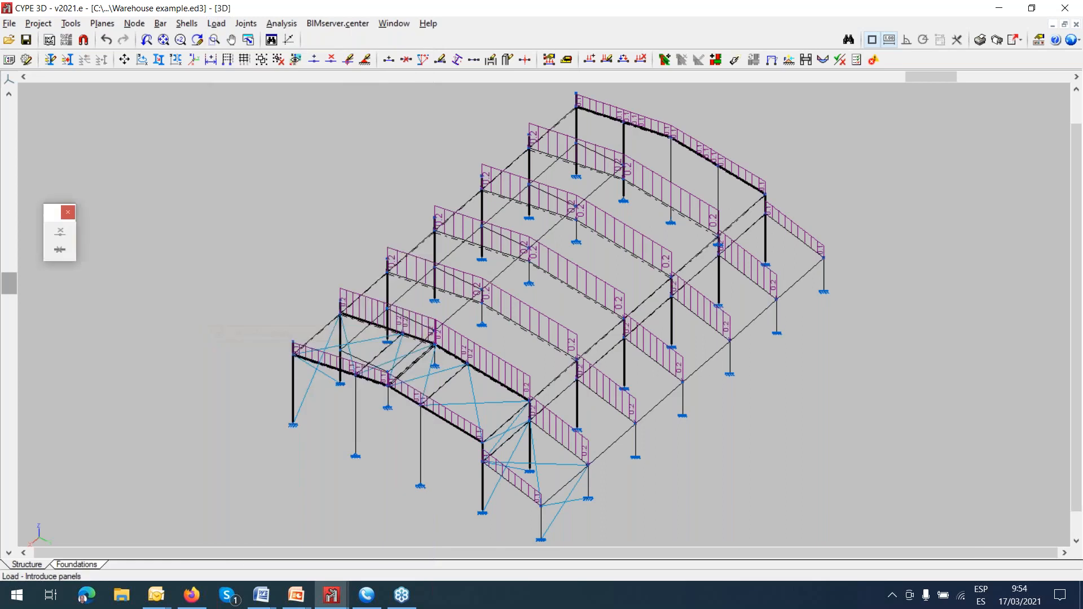
scroll(600, 511, "up", 2)
scroll(601, 507, "up", 3)
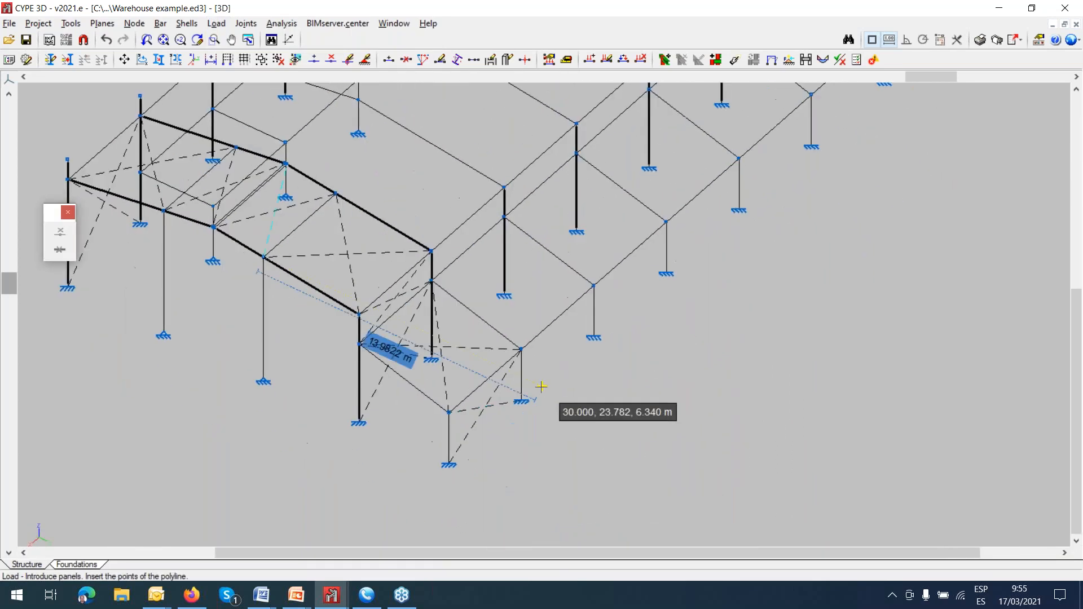
left_click(514, 404)
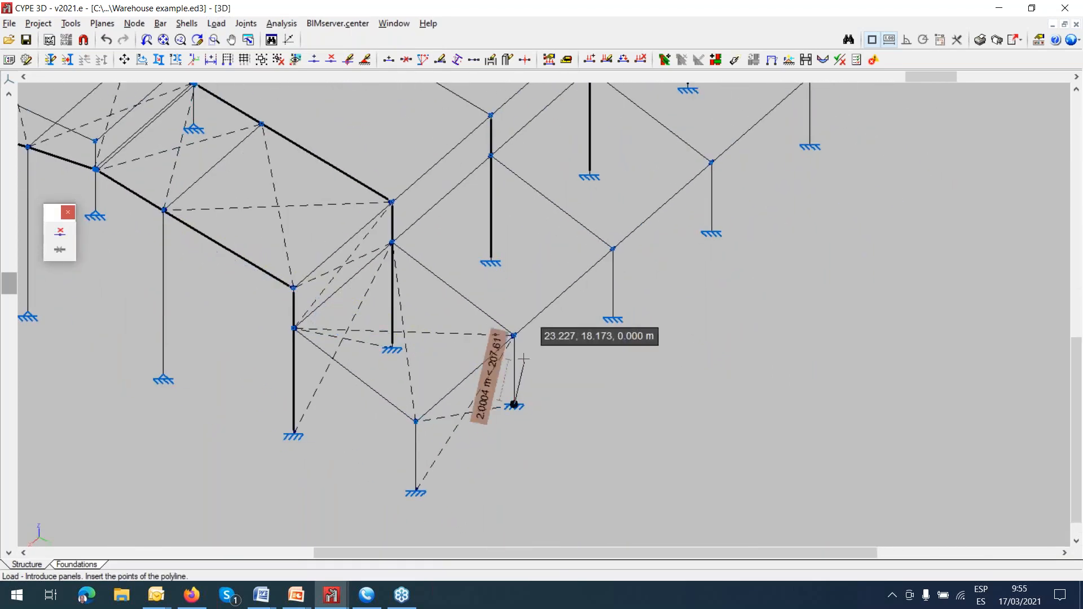
left_click(513, 336)
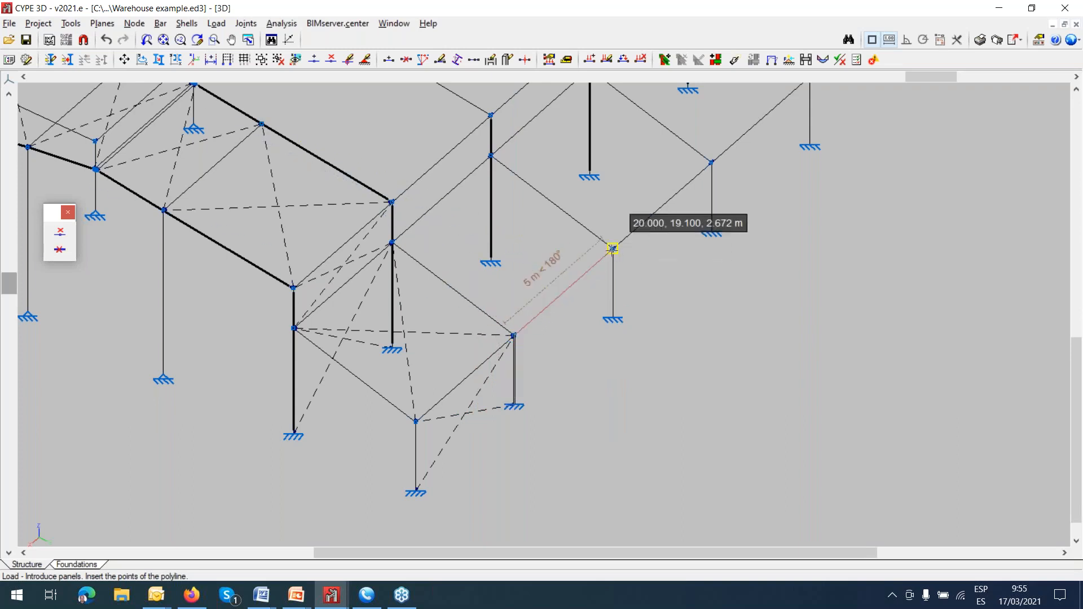
left_click(613, 248)
left_click(612, 318)
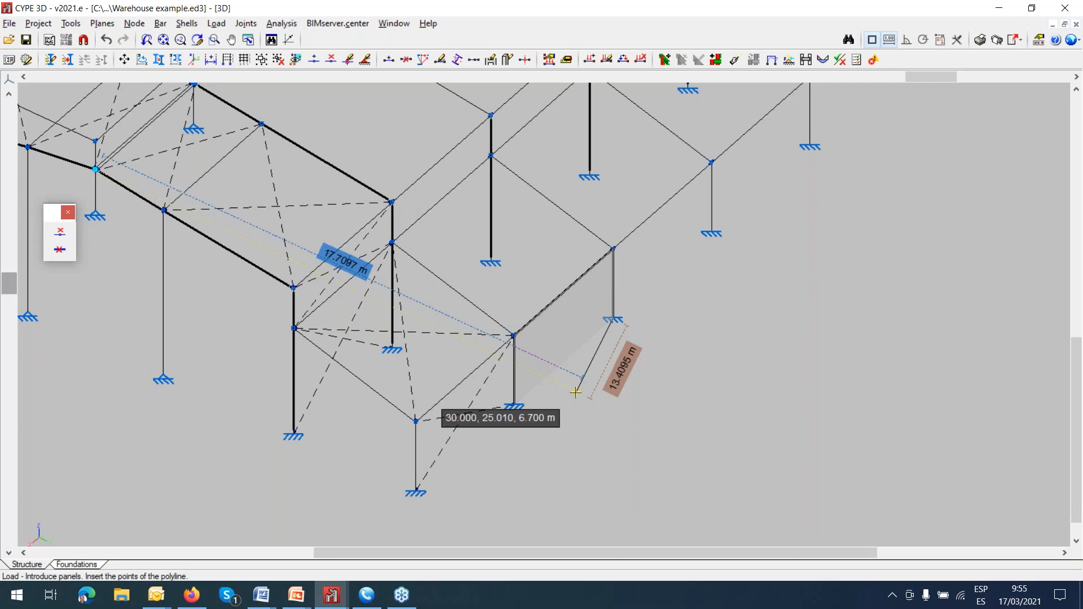
right_click(575, 391)
left_click(544, 331)
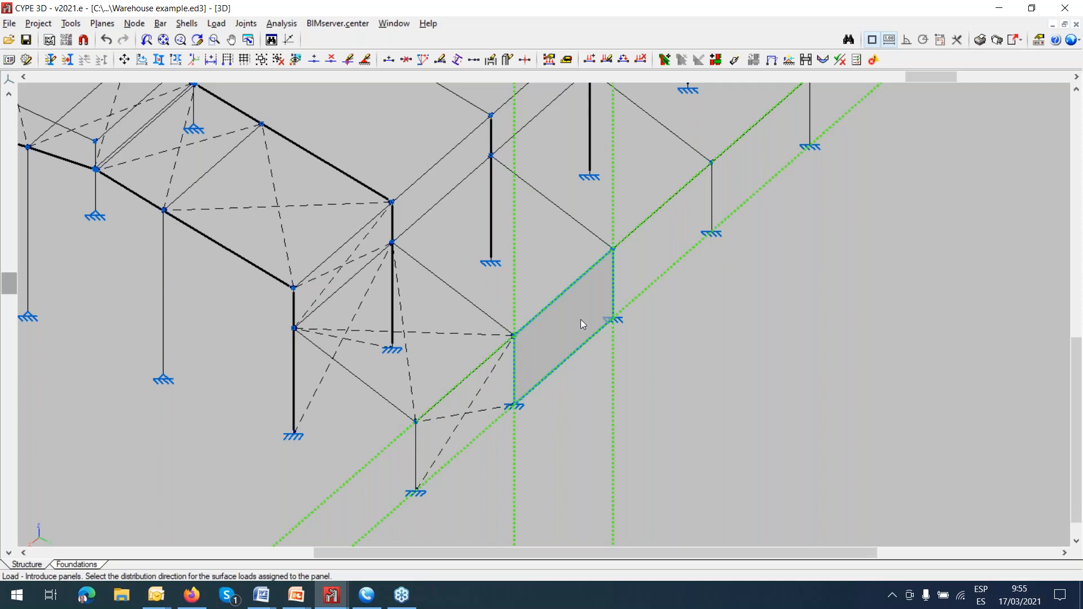
Set the panel's surface load distribution direction parallel to the eaves beam, along the length of the warehouse.
left_click(651, 212)
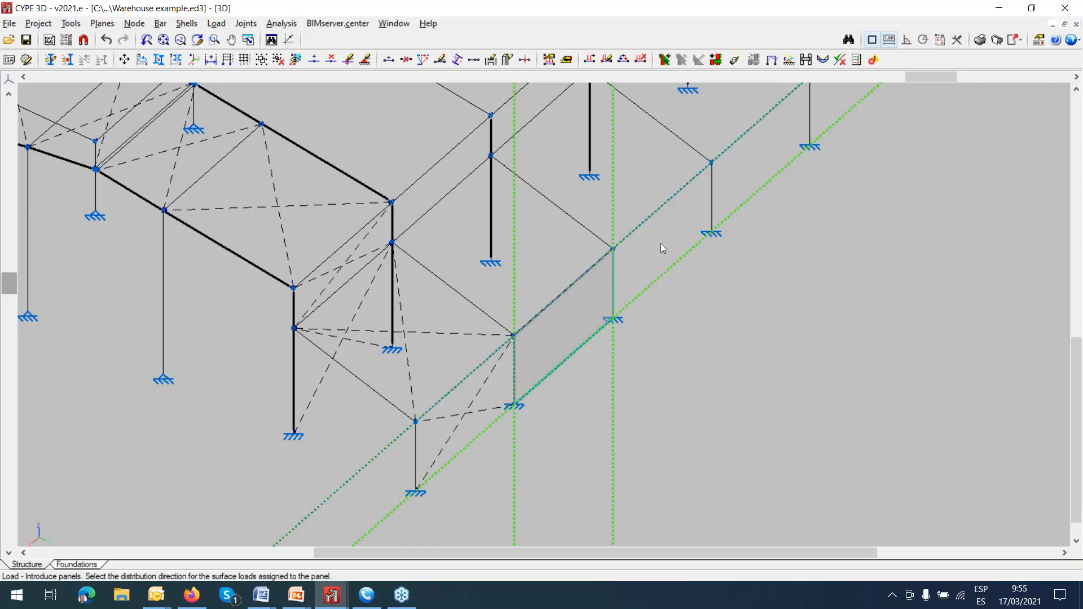
scroll(681, 279, "up", 1)
left_click(681, 279)
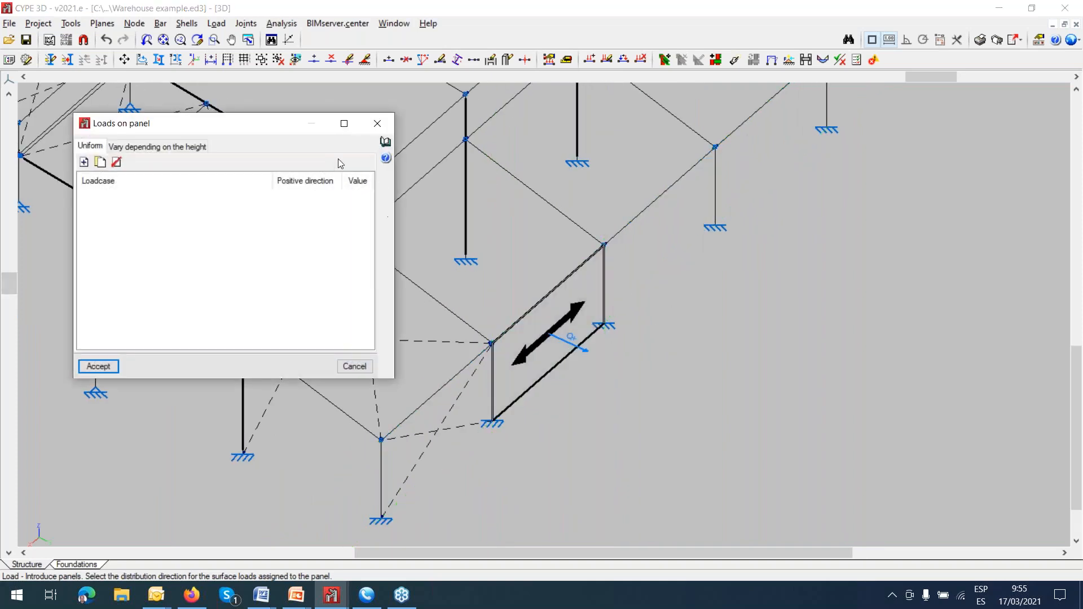
Try adding two uniform Snow load rows with downward vertical direction to the panel, and discard them.
left_click_drag(298, 132, 253, 120)
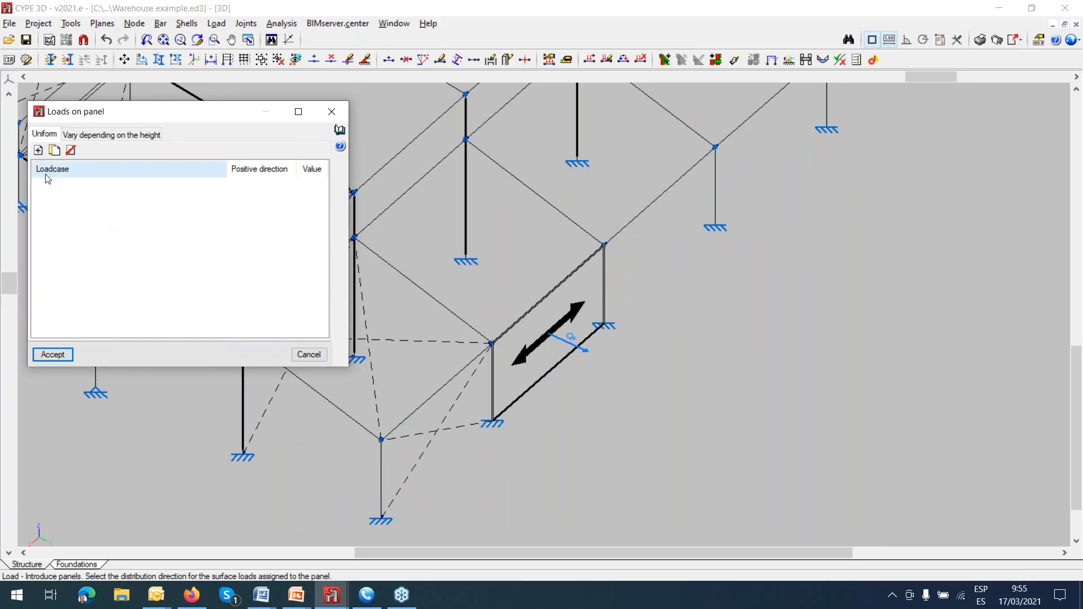
left_click(39, 150)
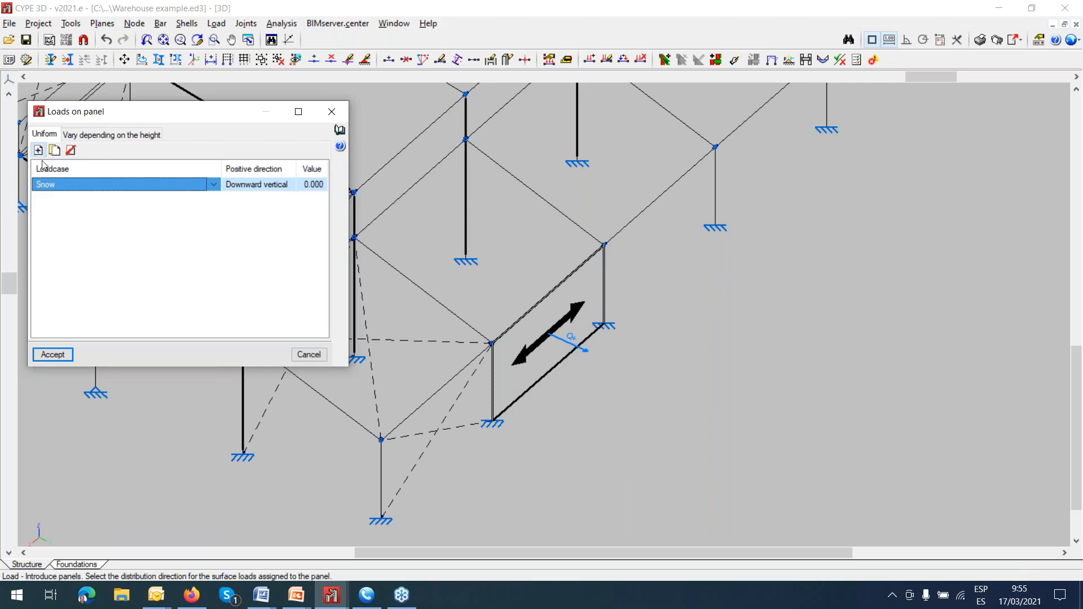
left_click(215, 185)
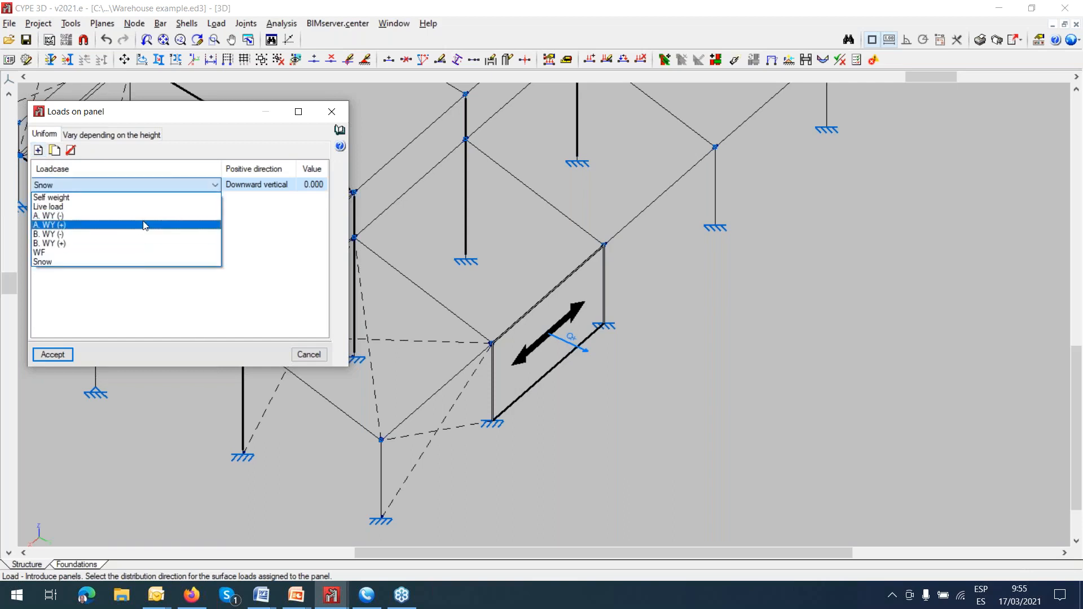
left_click(195, 188)
left_click(195, 188)
left_click(265, 230)
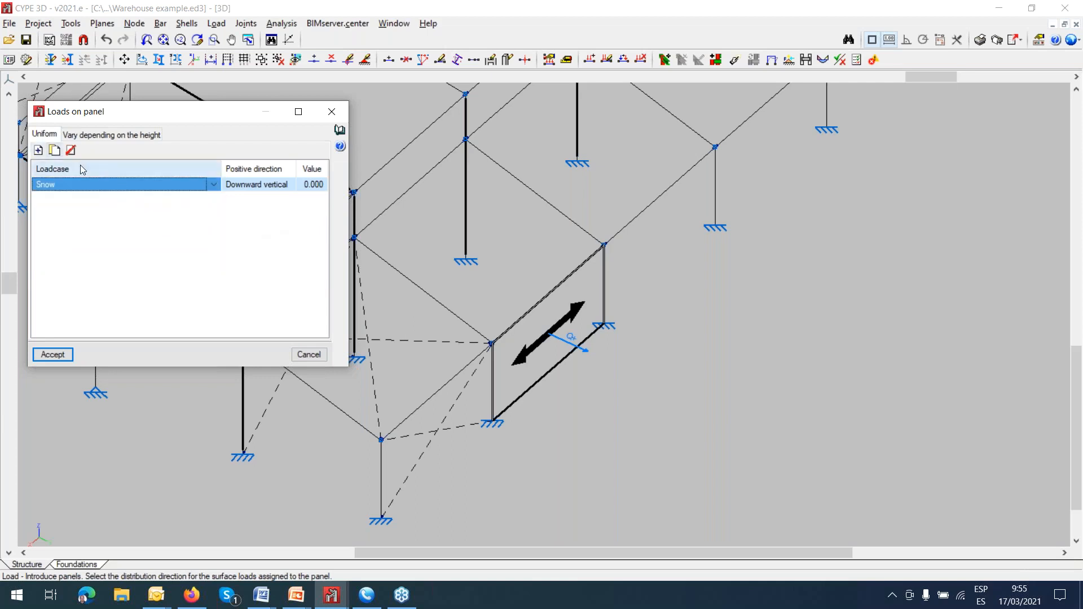
left_click(39, 150)
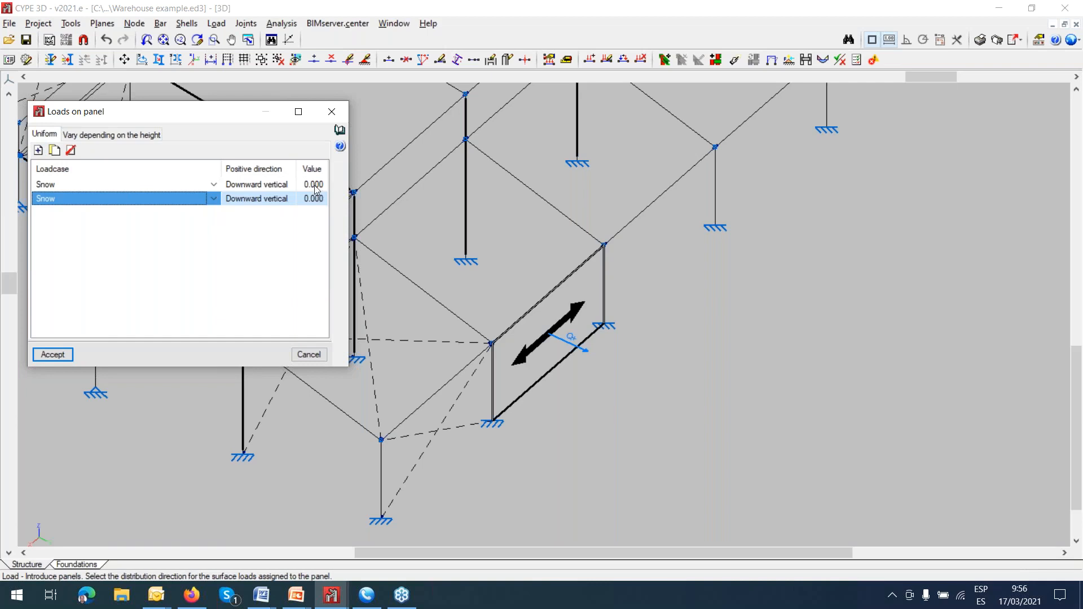
left_click(331, 112)
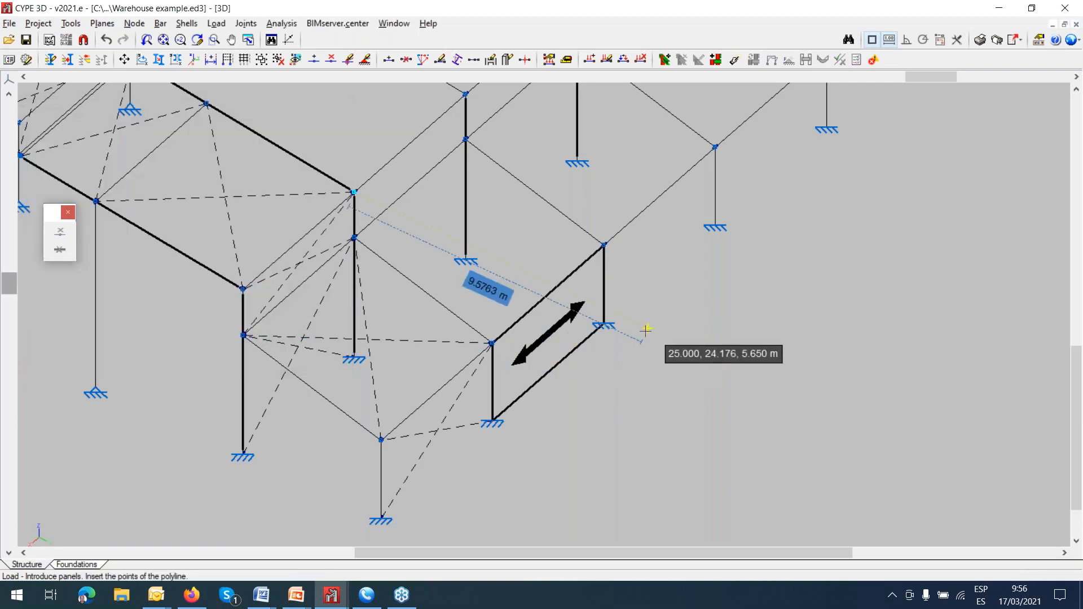
Switch to the other CYPE 3D window with the project GP CORREAS Y VIENTO con NUDOS.ed3.
scroll(640, 347, "down", 1)
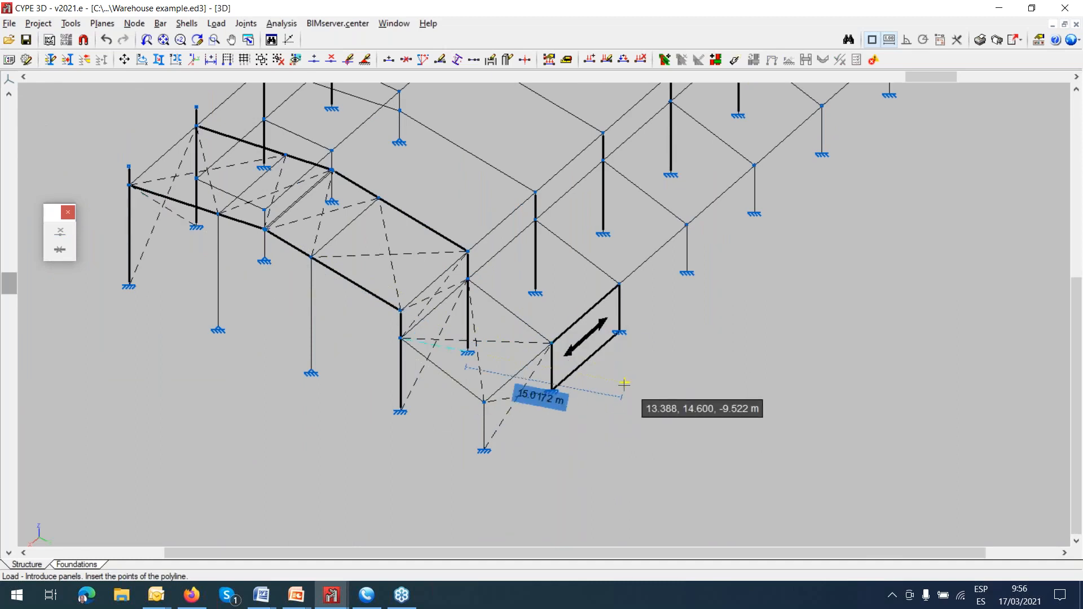
scroll(619, 386, "down", 1)
scroll(611, 394, "down", 1)
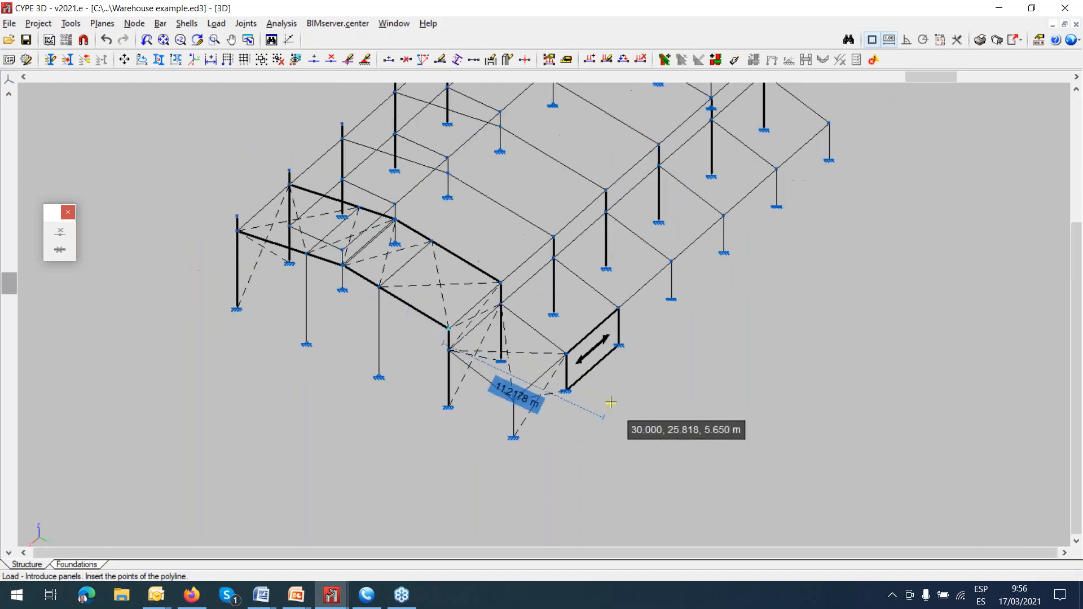
scroll(631, 205, "down", 1)
middle_click_drag(638, 239, 581, 332)
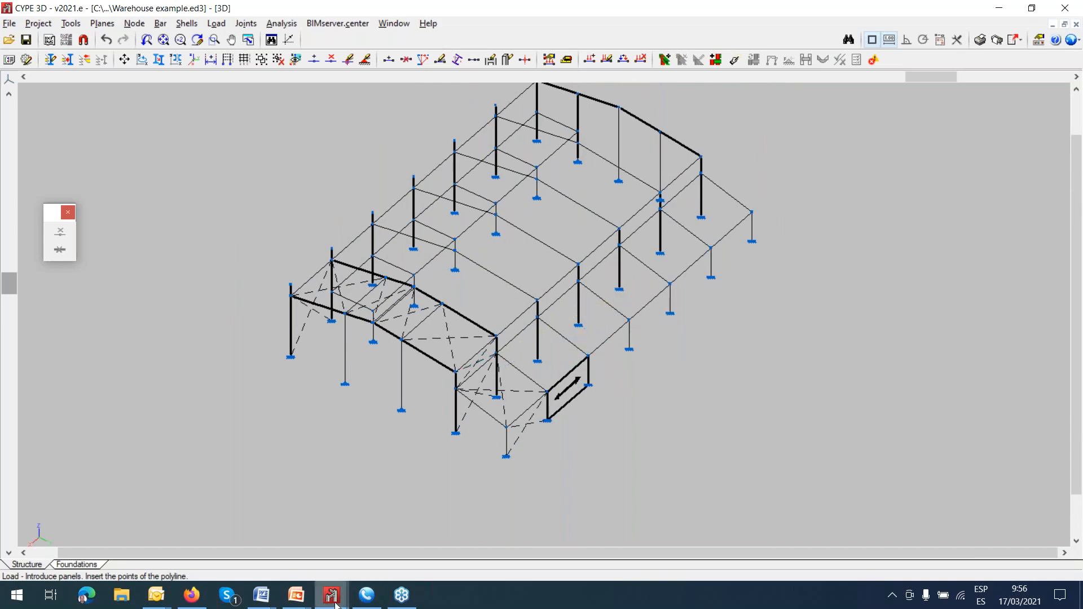
mouse_move(335, 602)
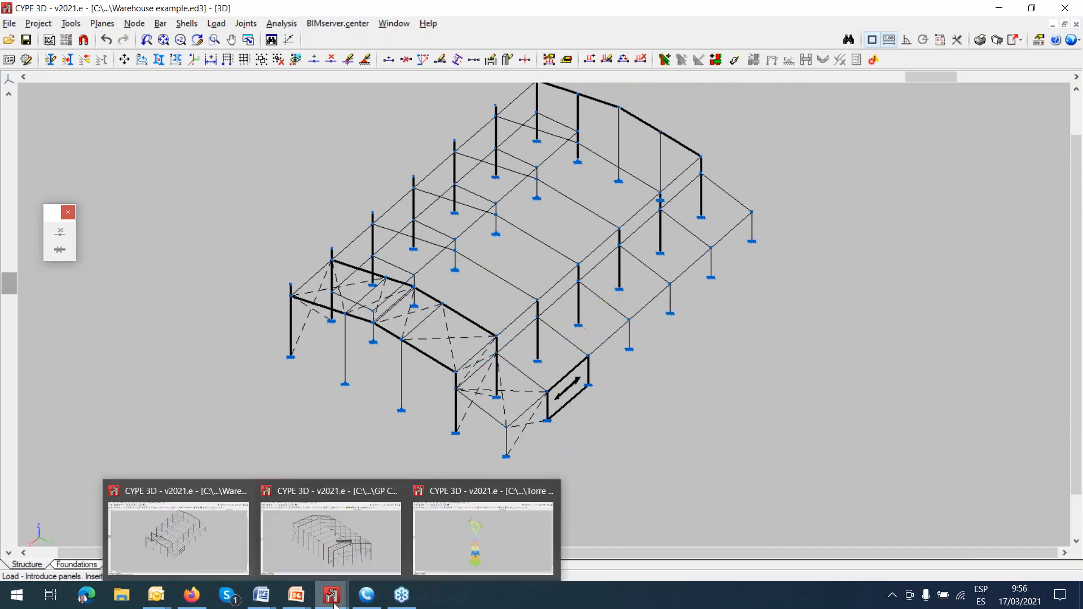
left_click(341, 551)
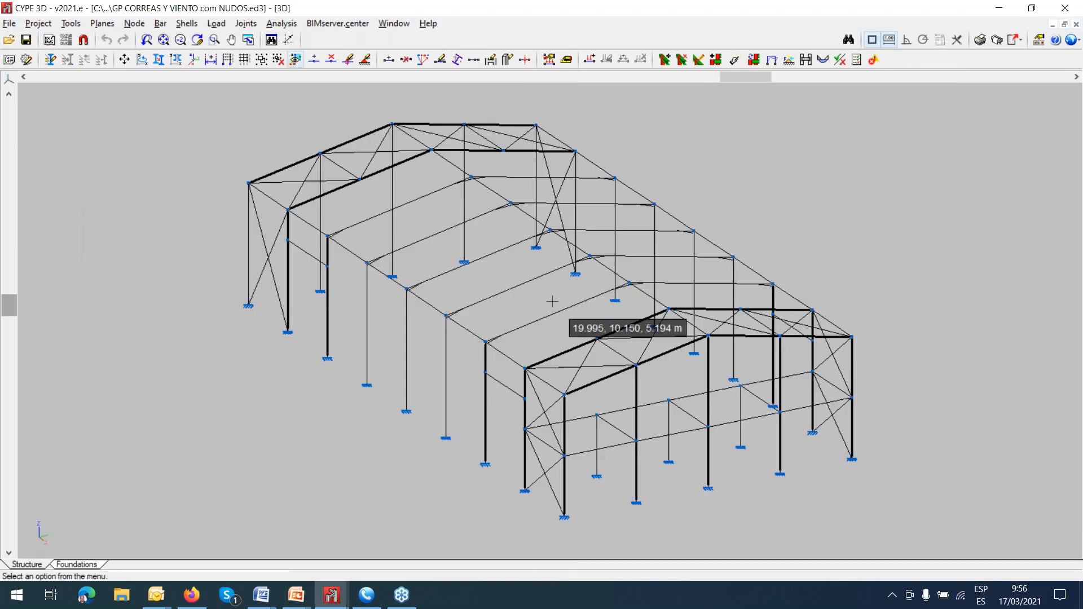
middle_click_drag(552, 302, 507, 322)
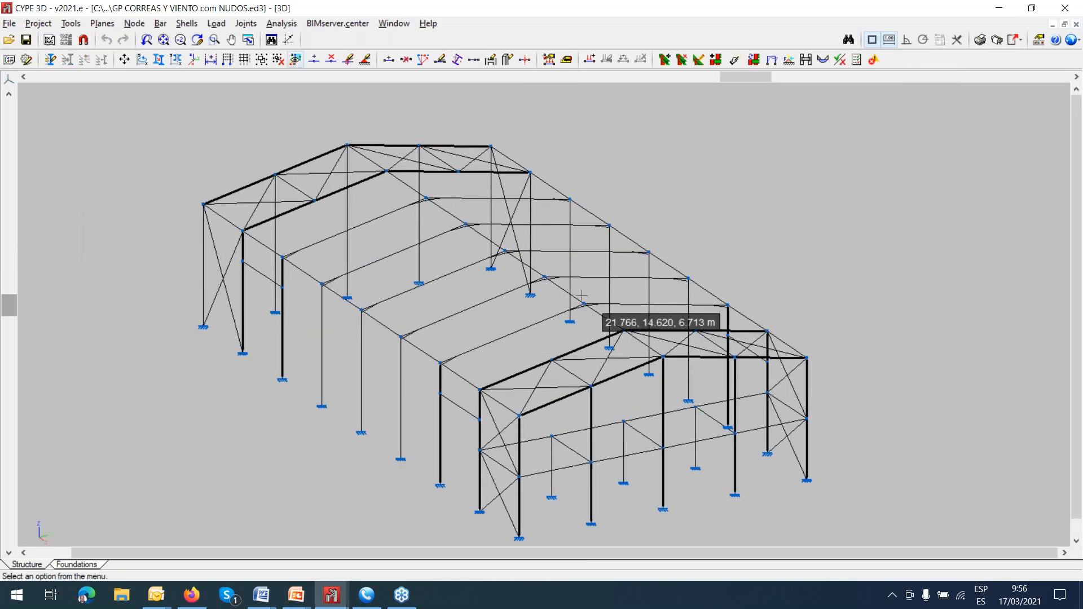
left_click(428, 24)
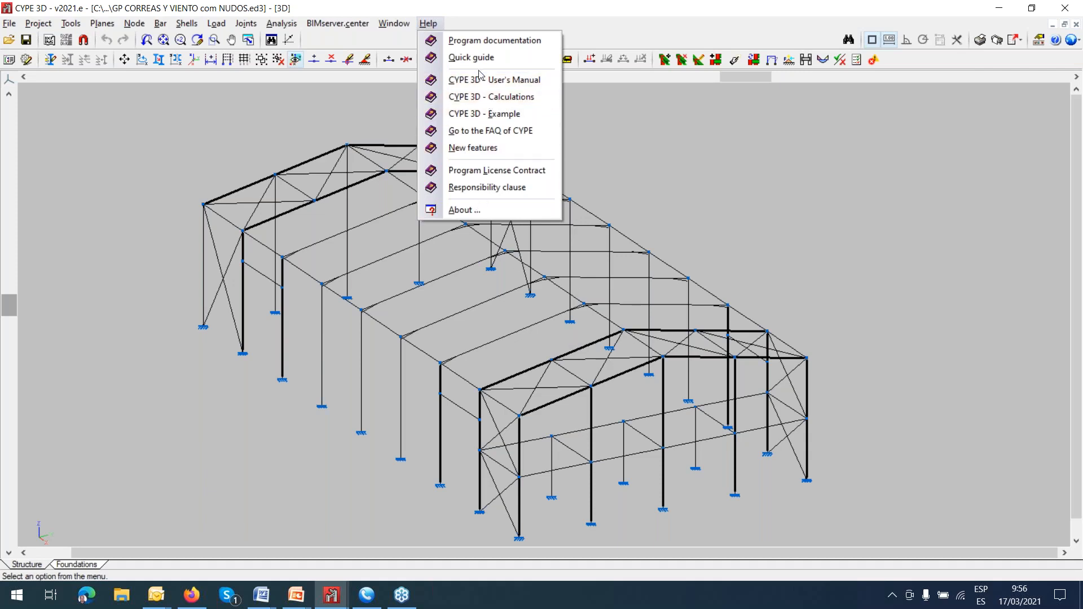
left_click(585, 114)
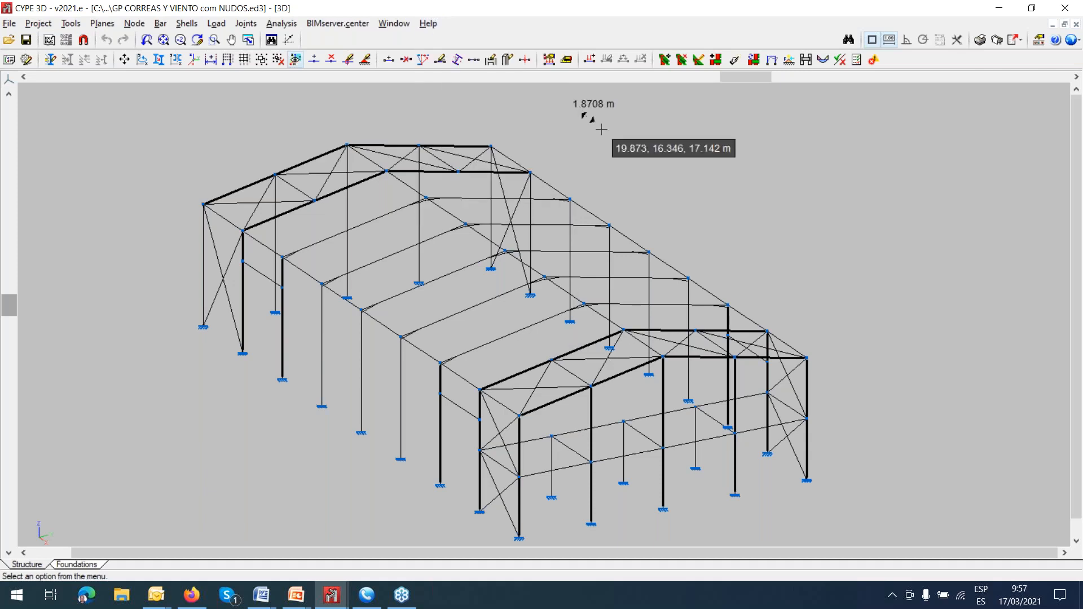
right_click(668, 172)
middle_click_drag(674, 181, 643, 154)
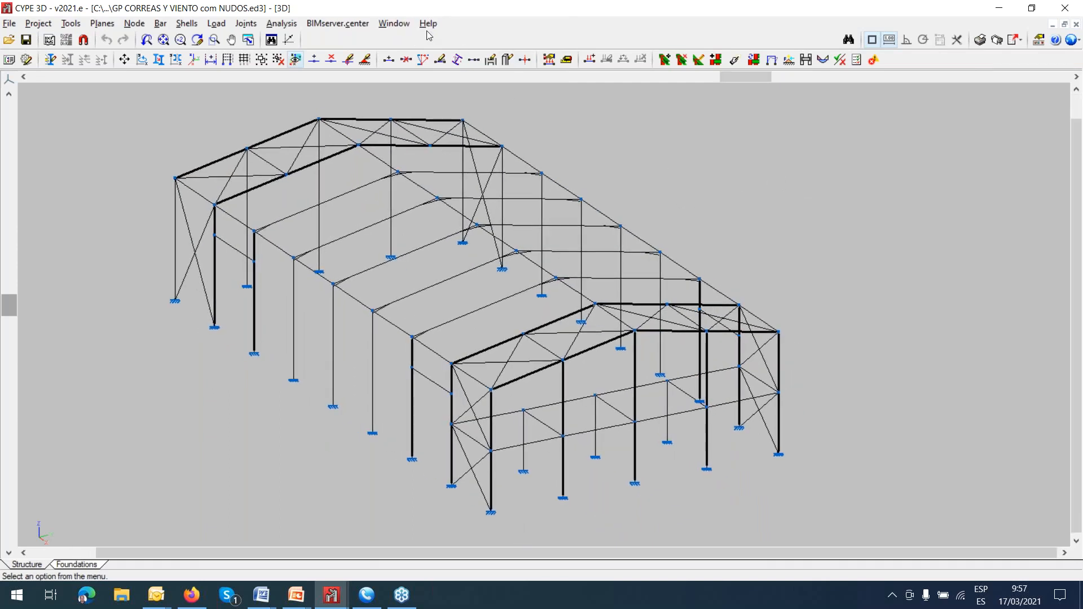
Open the 2D Mezzanine view and make the loads of all loadcases visible.
left_click(380, 25)
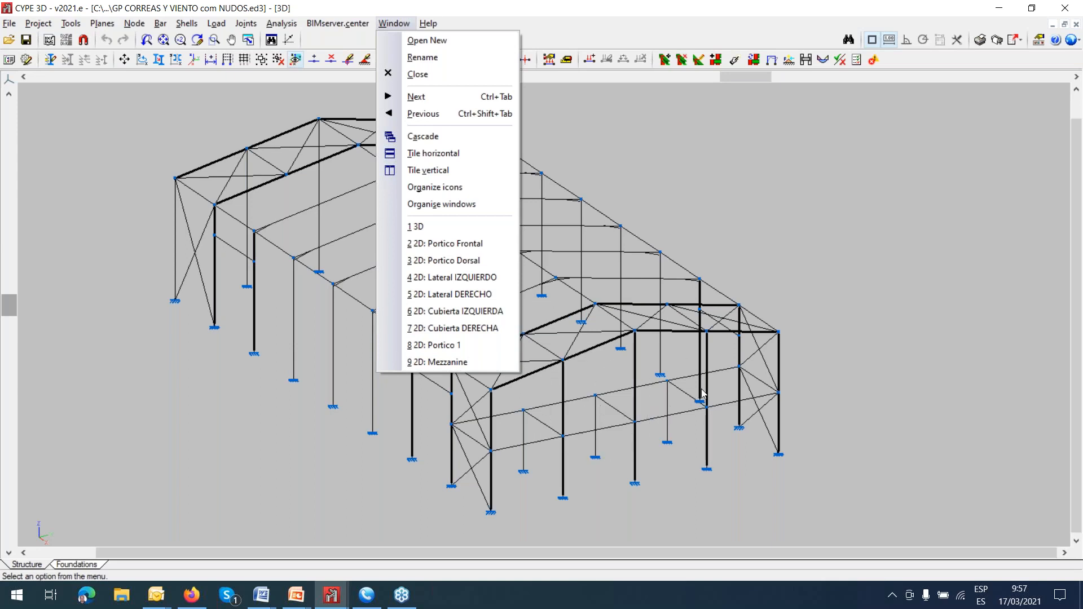
key("ctrl")
left_click(461, 364)
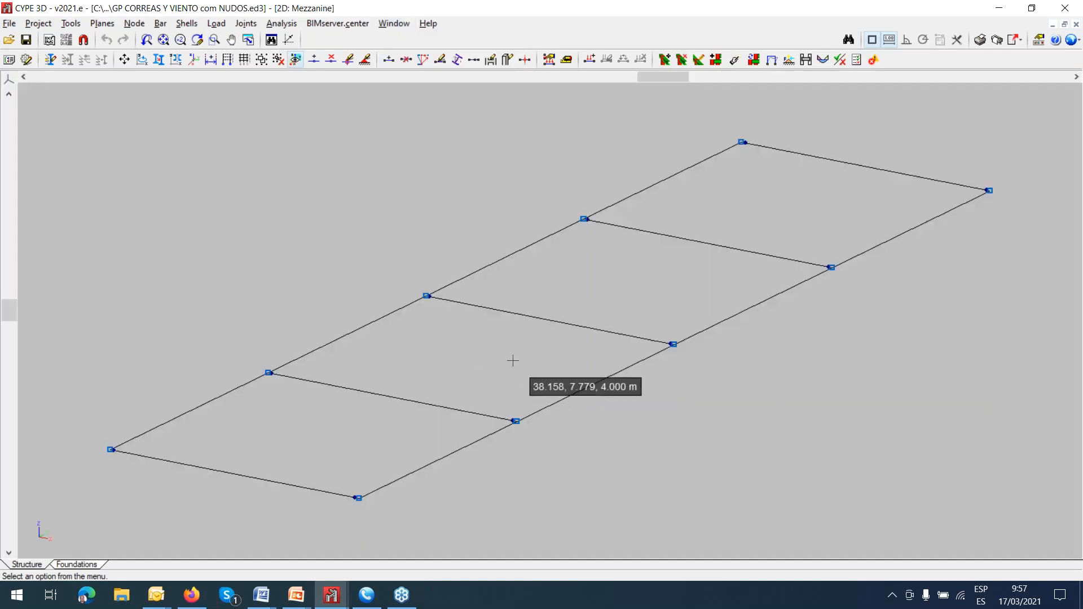
left_click(216, 23)
left_click(243, 42)
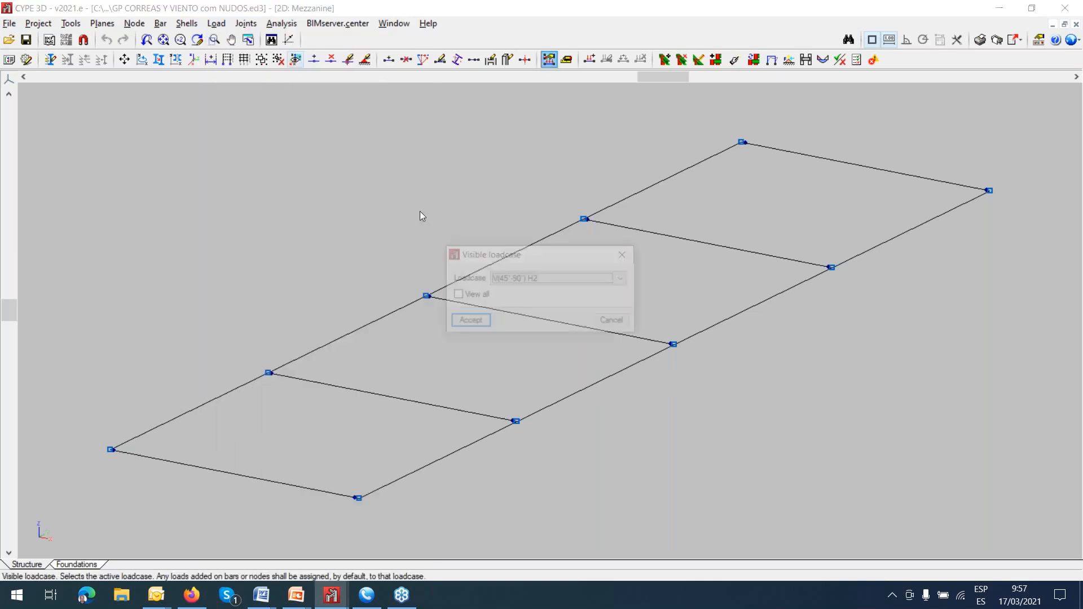
left_click(457, 295)
left_click(469, 321)
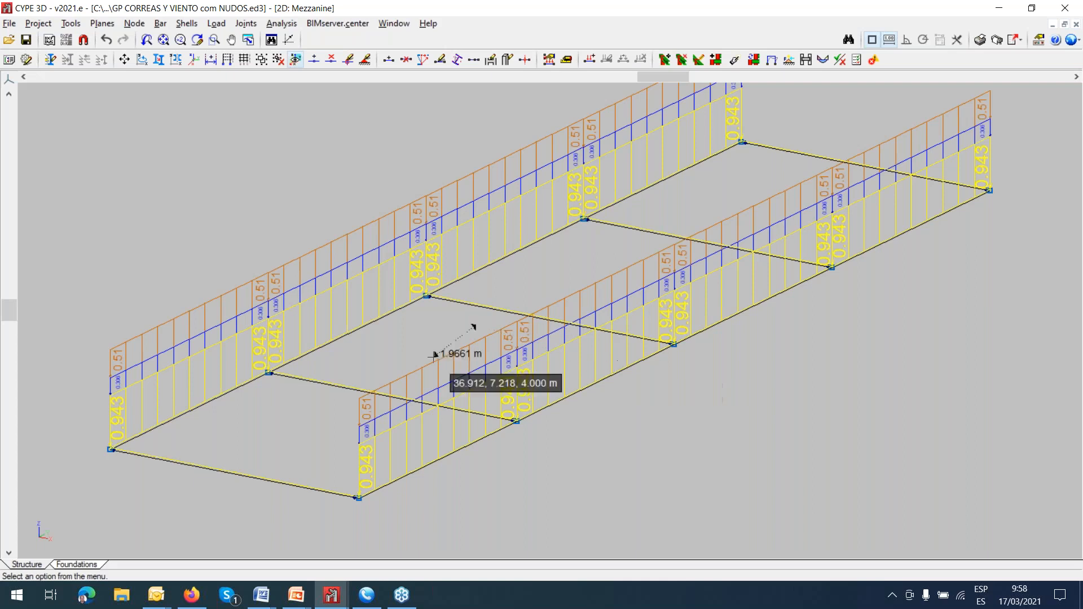
Open the 2D Portico Frontal view and examine the loads on its roof beams, columns and mezzanine beam.
left_click(393, 23)
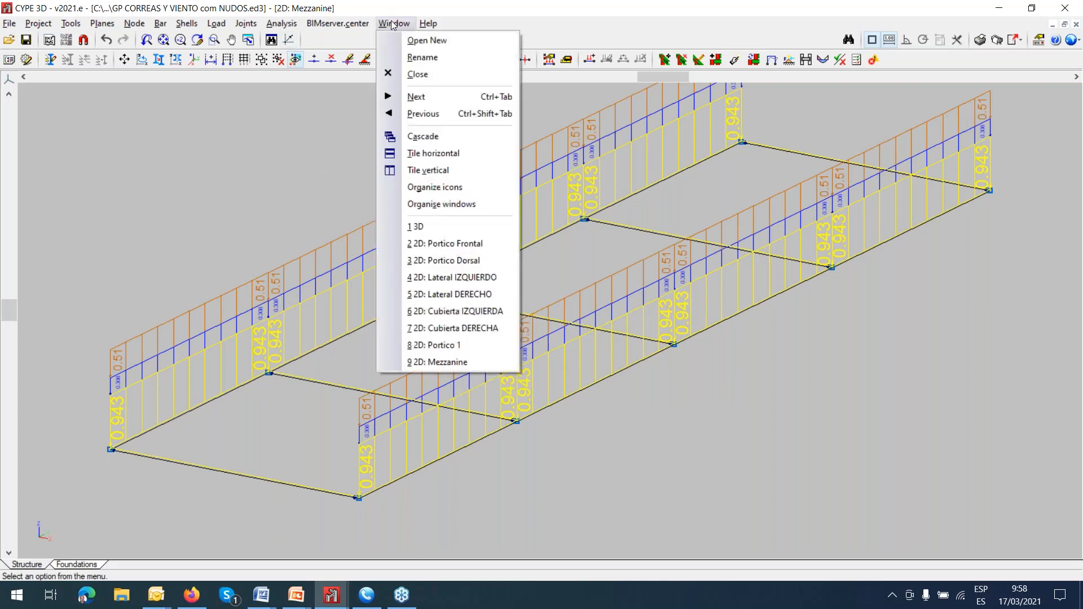
left_click(427, 245)
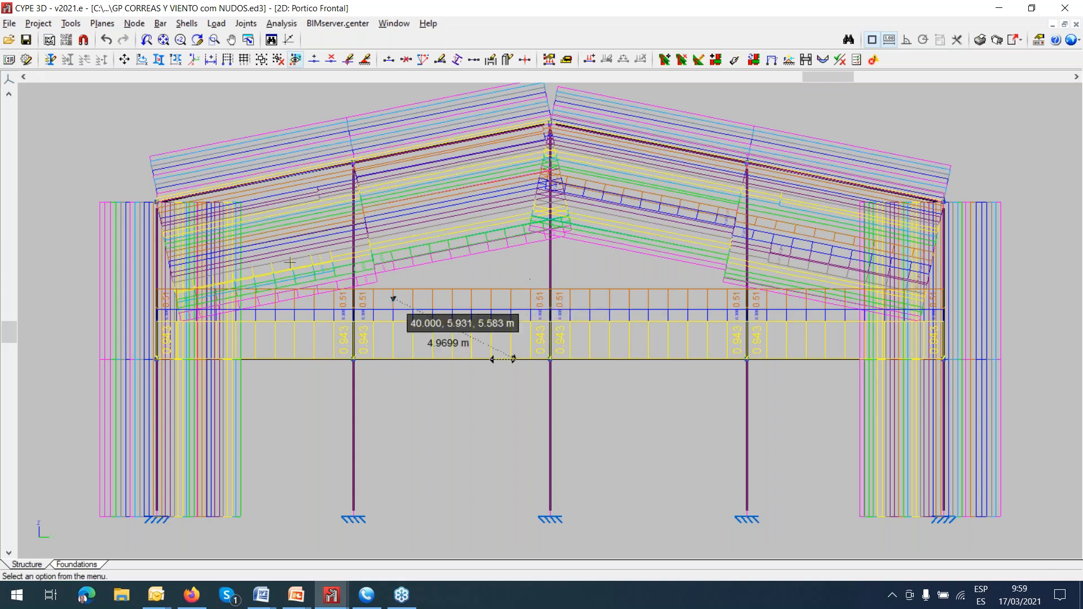
scroll(220, 158, "up", 1)
scroll(220, 158, "up", 1)
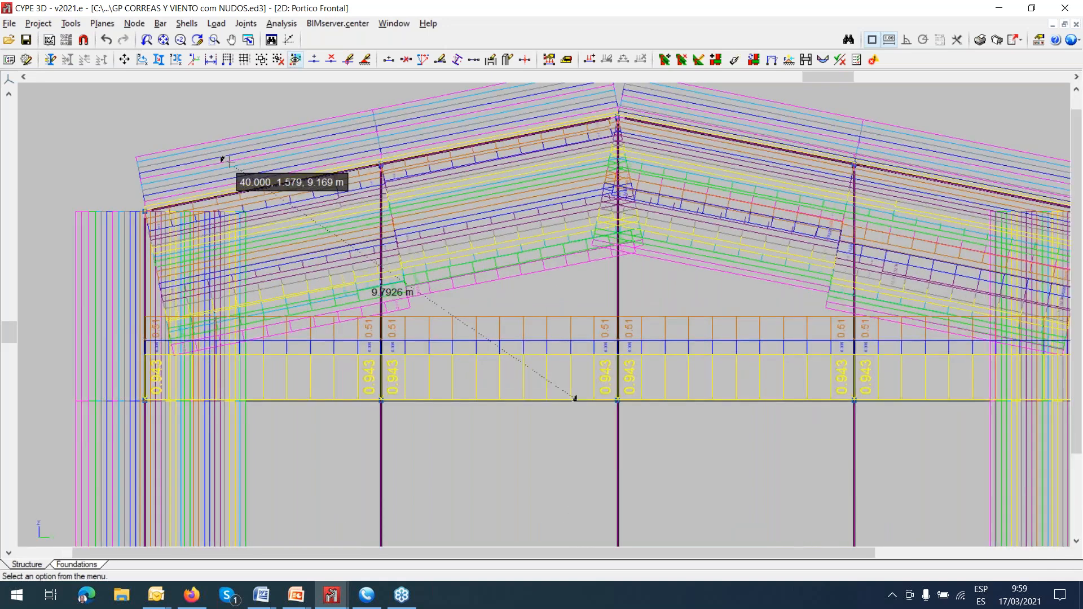
right_click(526, 451)
scroll(521, 429, "down", 1)
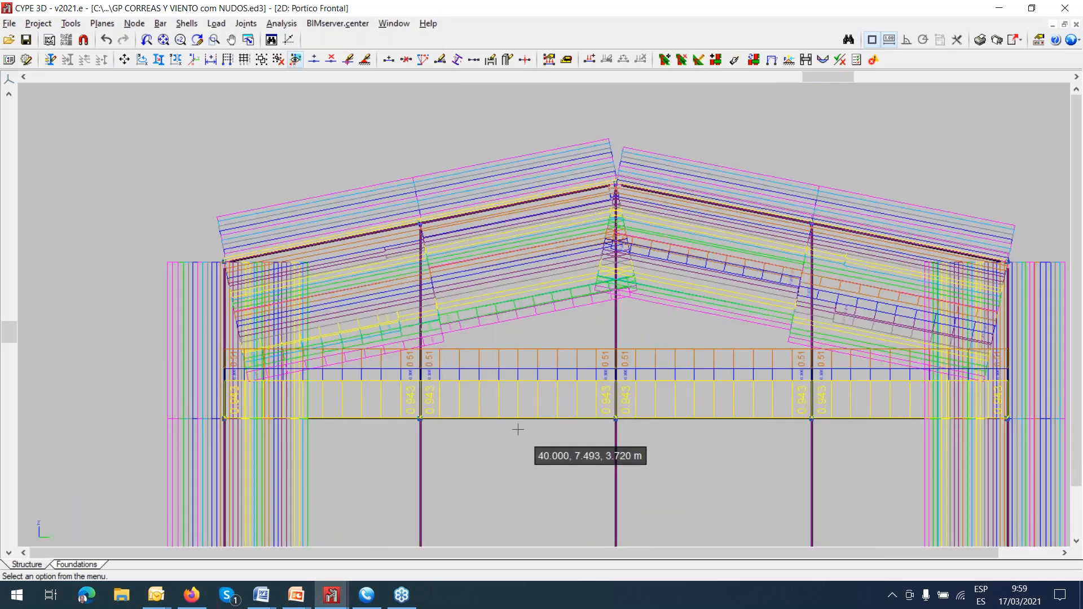
scroll(503, 365, "down", 1)
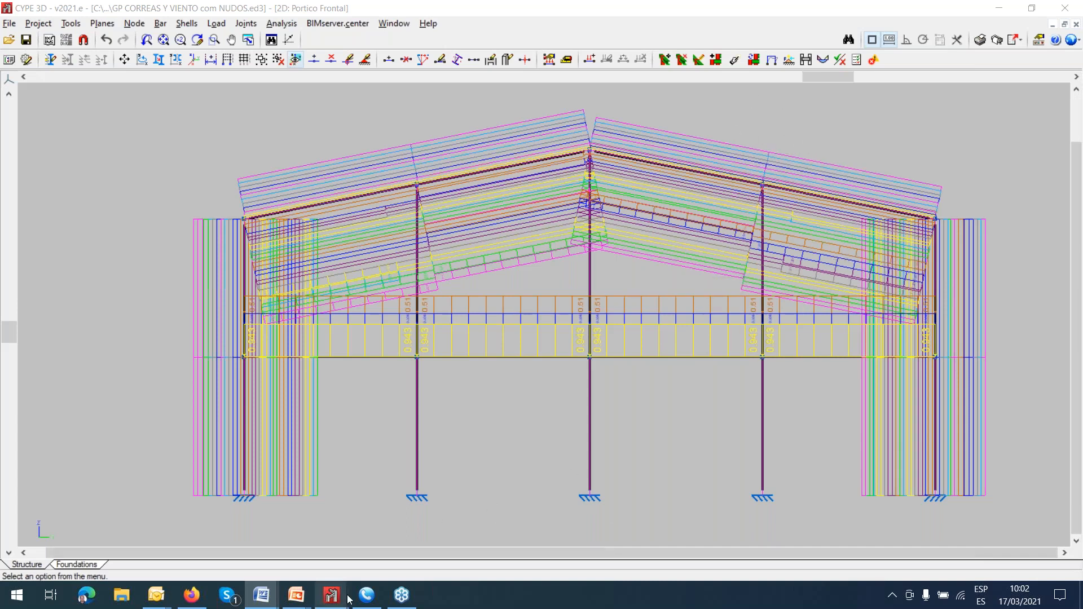
Switch to a PowerPoint presentation.
mouse_move(302, 601)
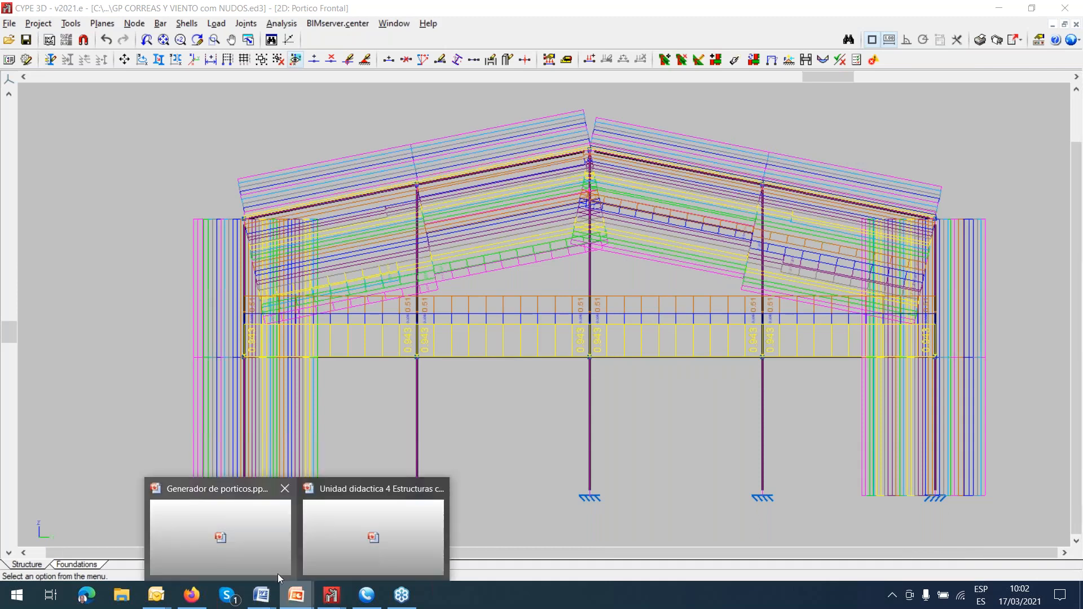
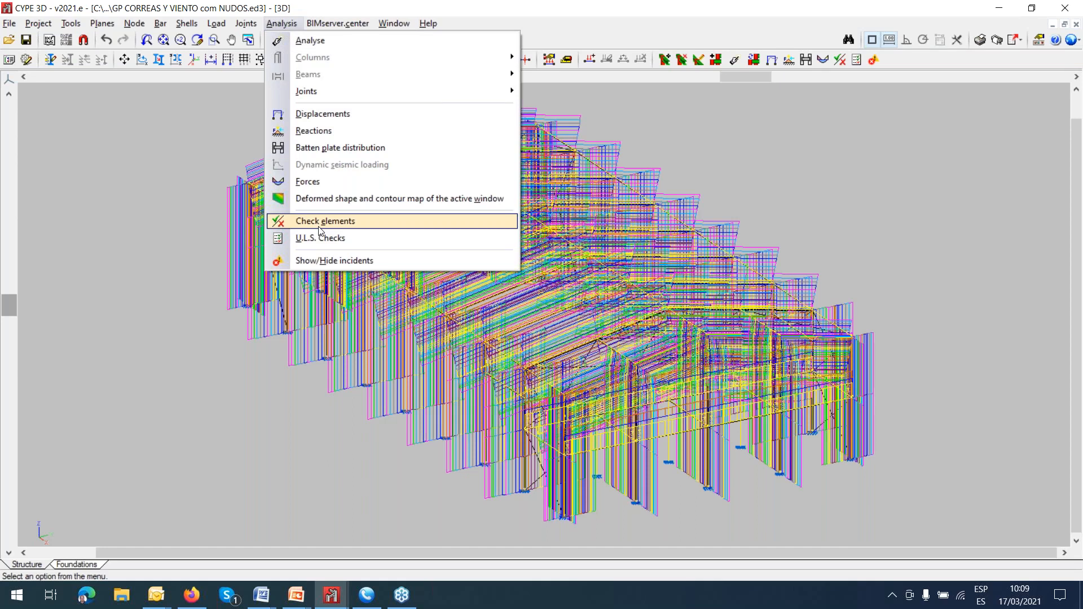
Check the elements of the GP CORREAS Y VIENTO con NUDOS.ed3 structure, accepting default values for the missing buckling and moment parameters.
left_click(319, 223)
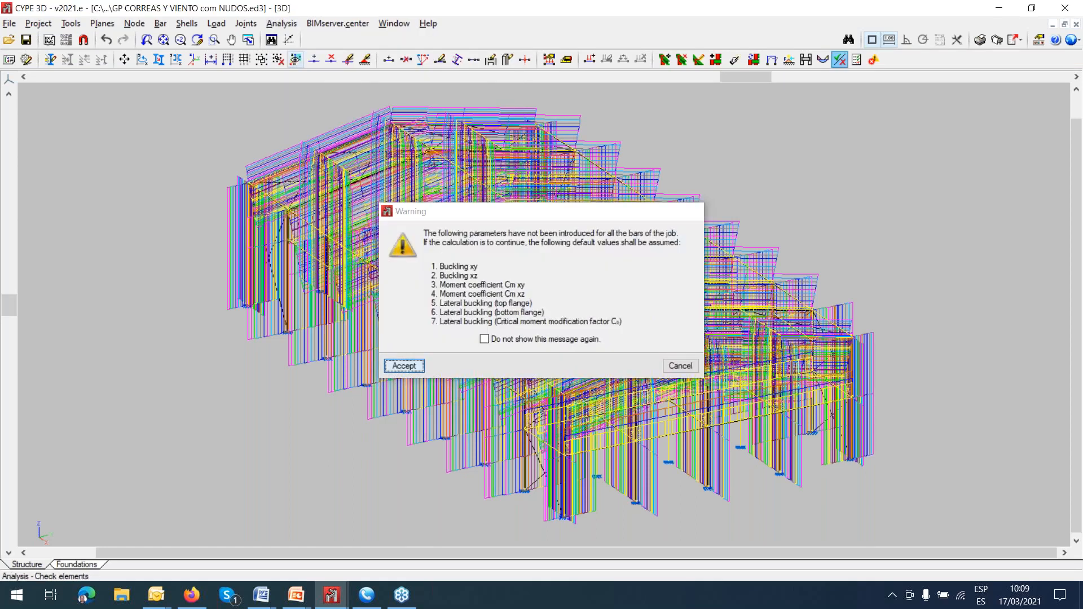
left_click(418, 363)
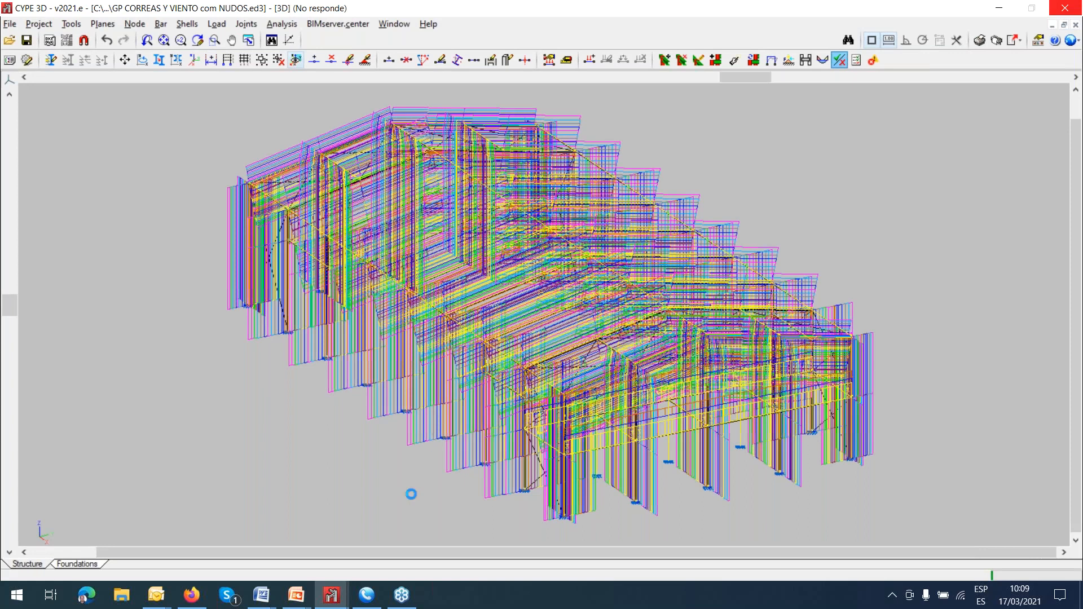
Switch to the CYPE 3D window with Warehouse example.ed3 and open the file manager to look for another project.
mouse_move(337, 598)
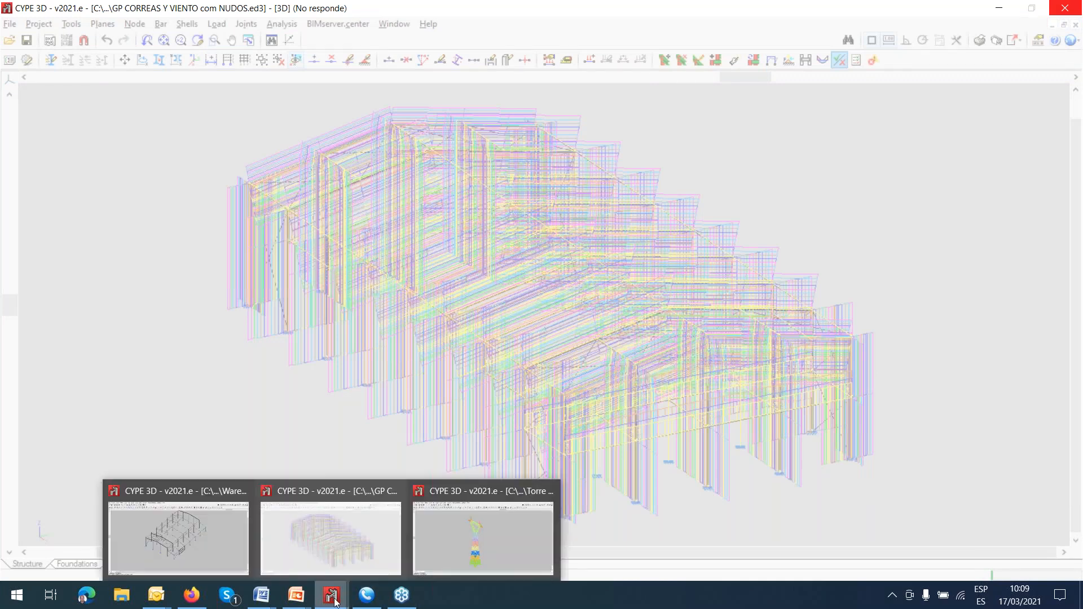
left_click(212, 539)
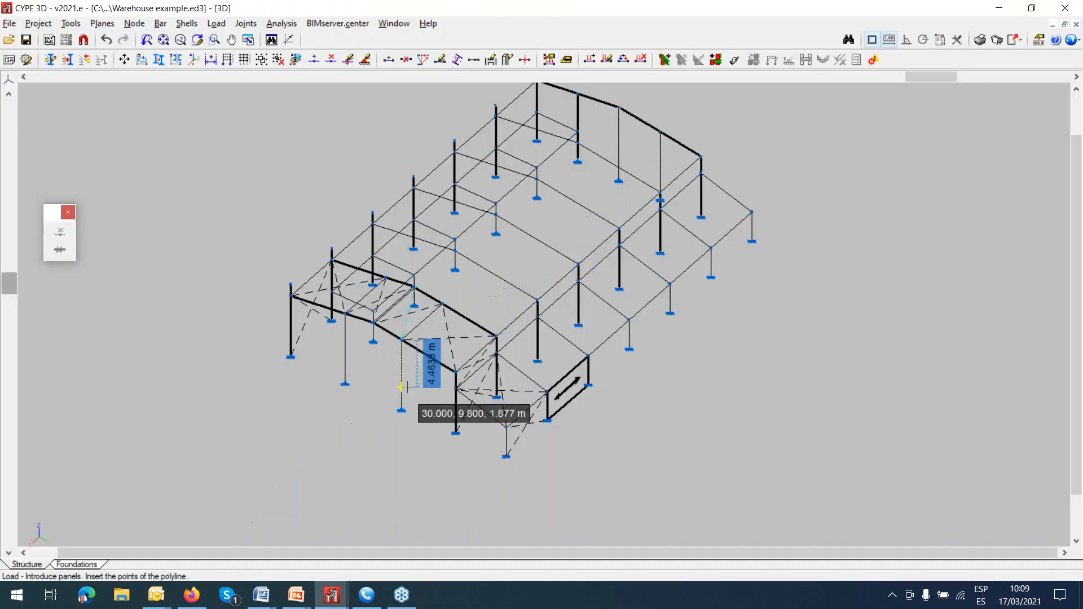
middle_click_drag(473, 381, 480, 440)
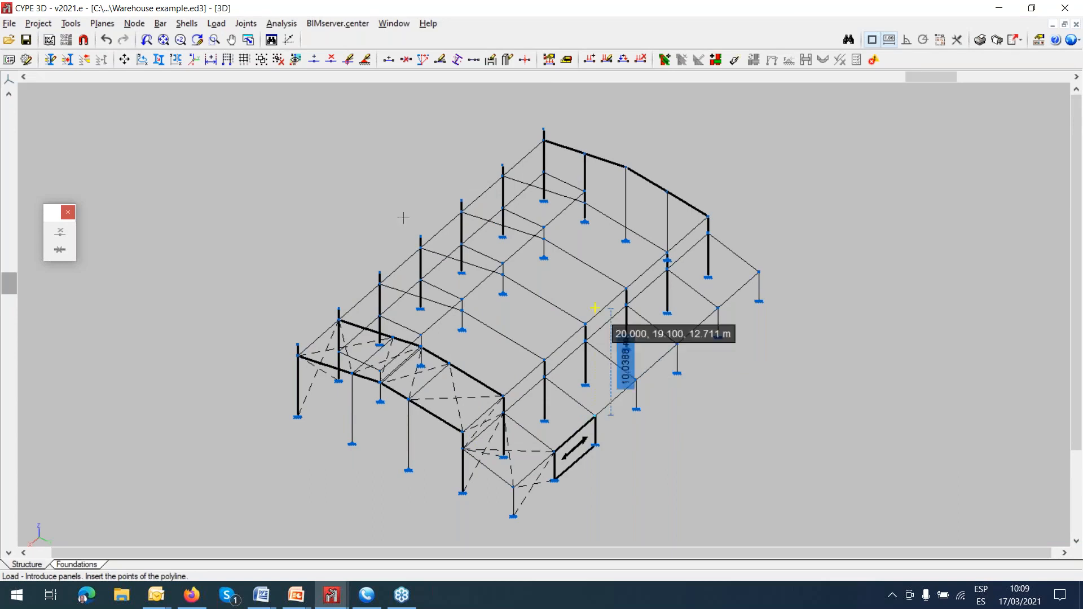
left_click(11, 25)
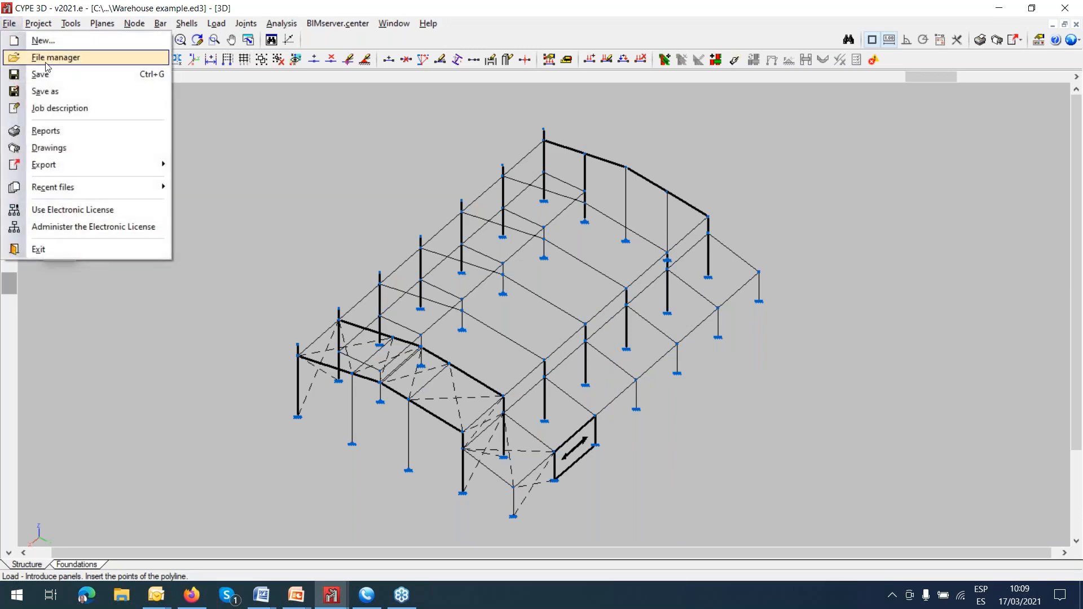
left_click(49, 57)
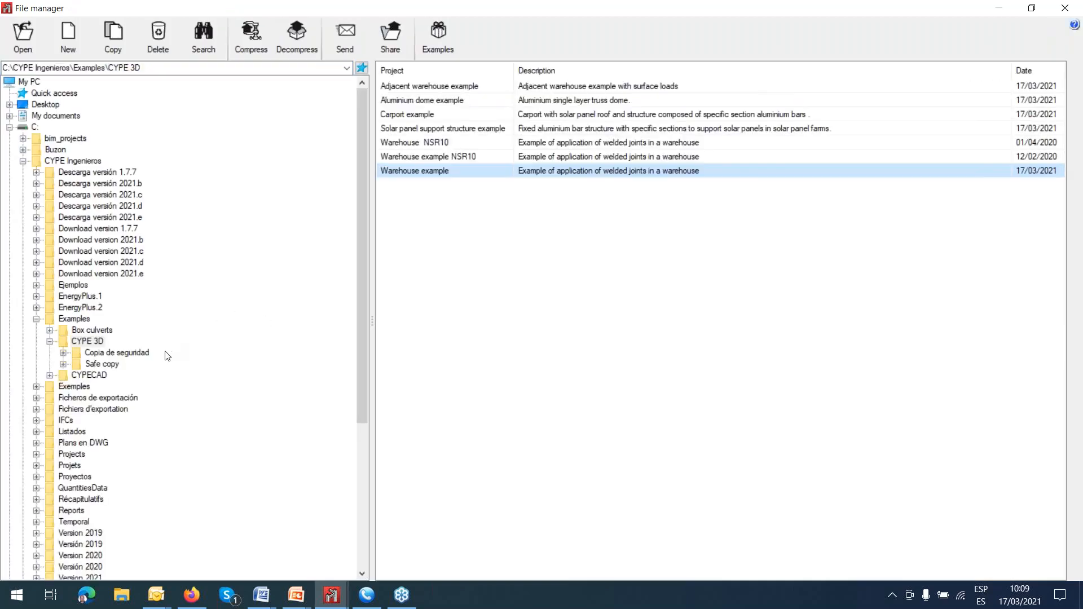
scroll(162, 355, "down", 3)
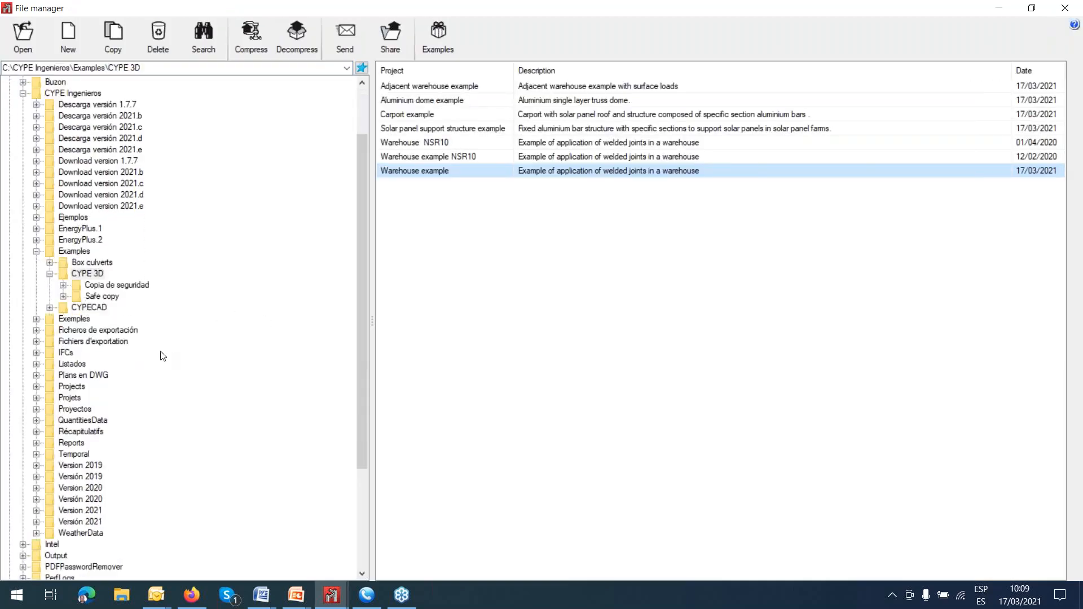
scroll(162, 355, "up", 3)
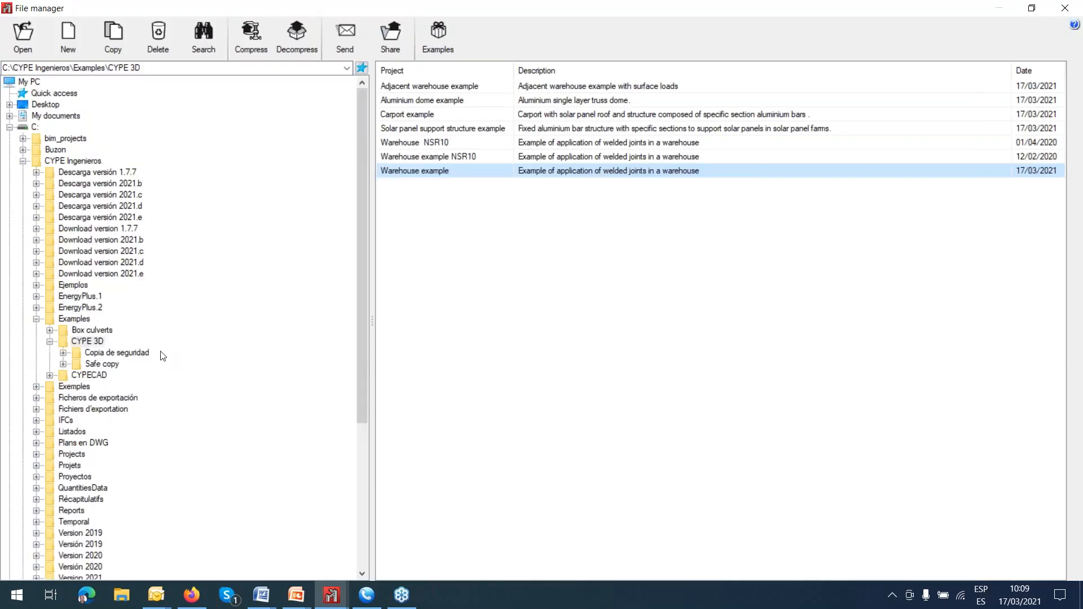
Open the project Domo ok 5 ARRANQUE VERTICAL from the CUPULA Observ Astronomico folder within Universidad del Valle on the Desktop.
left_click(10, 128)
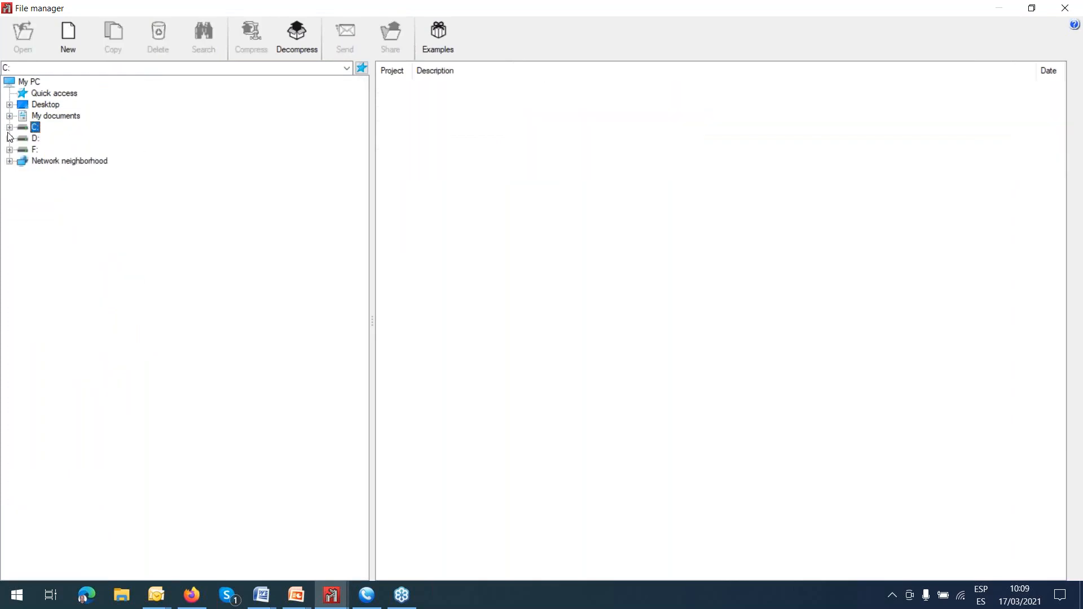
left_click(9, 105)
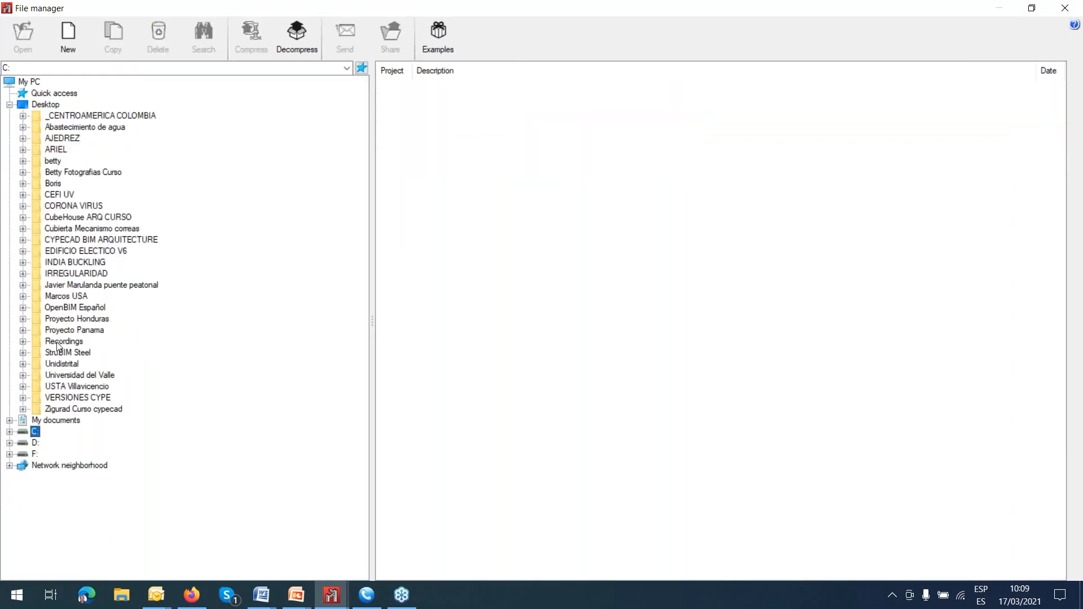
left_click(23, 375)
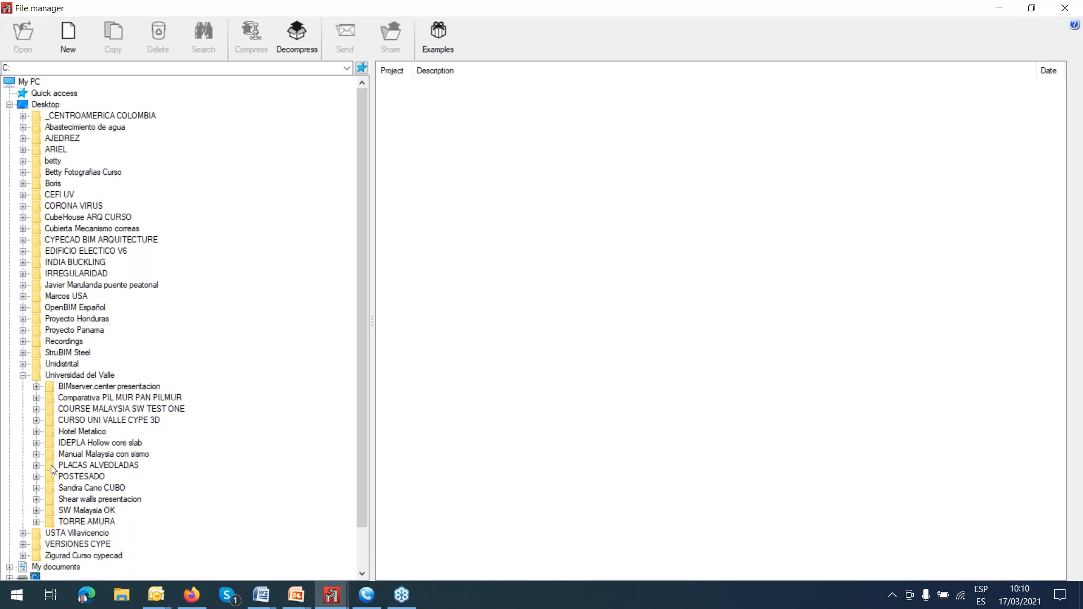
left_click(37, 488)
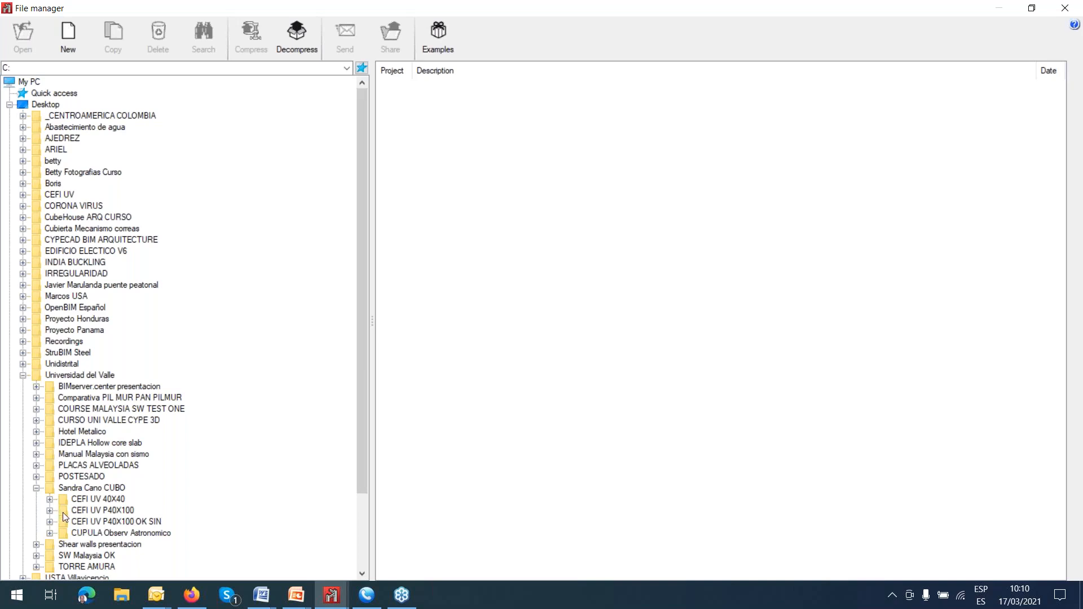
scroll(73, 513, "down", 3)
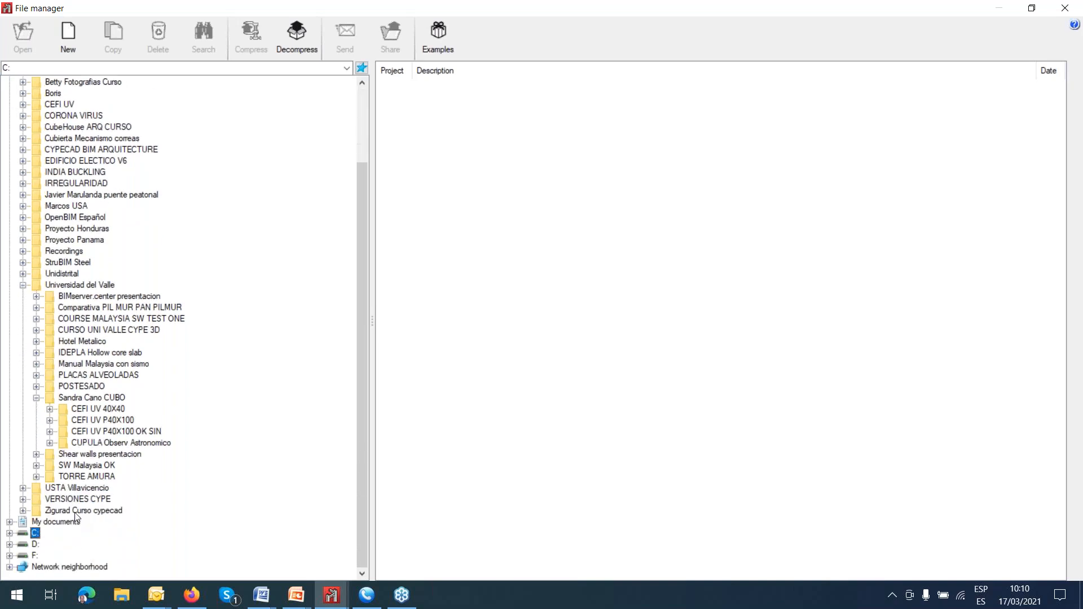
left_click(68, 445)
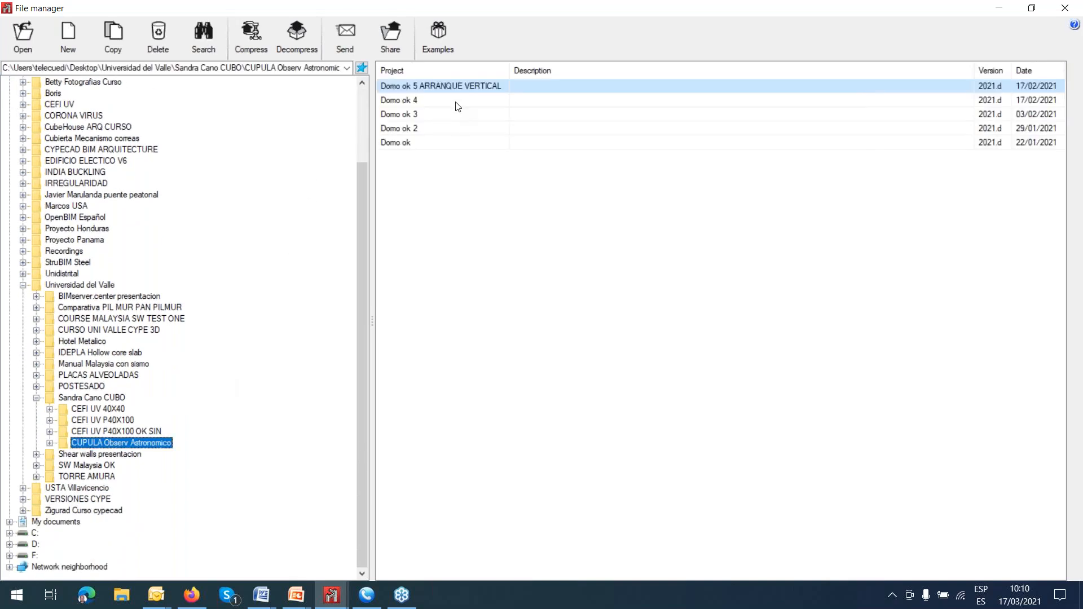
double_click(447, 89)
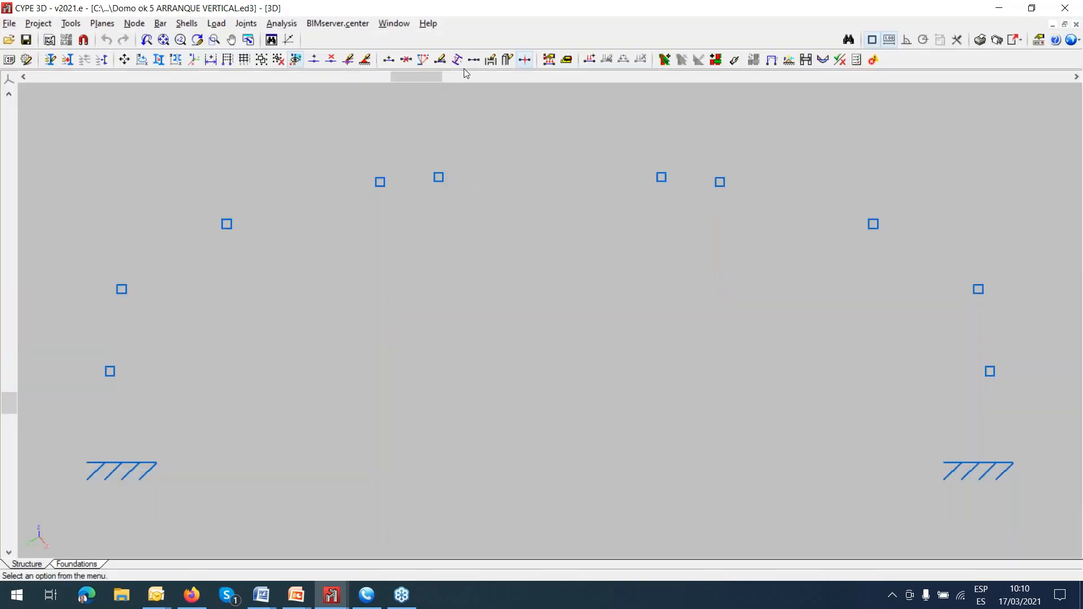
Display the 3D window of the dome project.
left_click(403, 27)
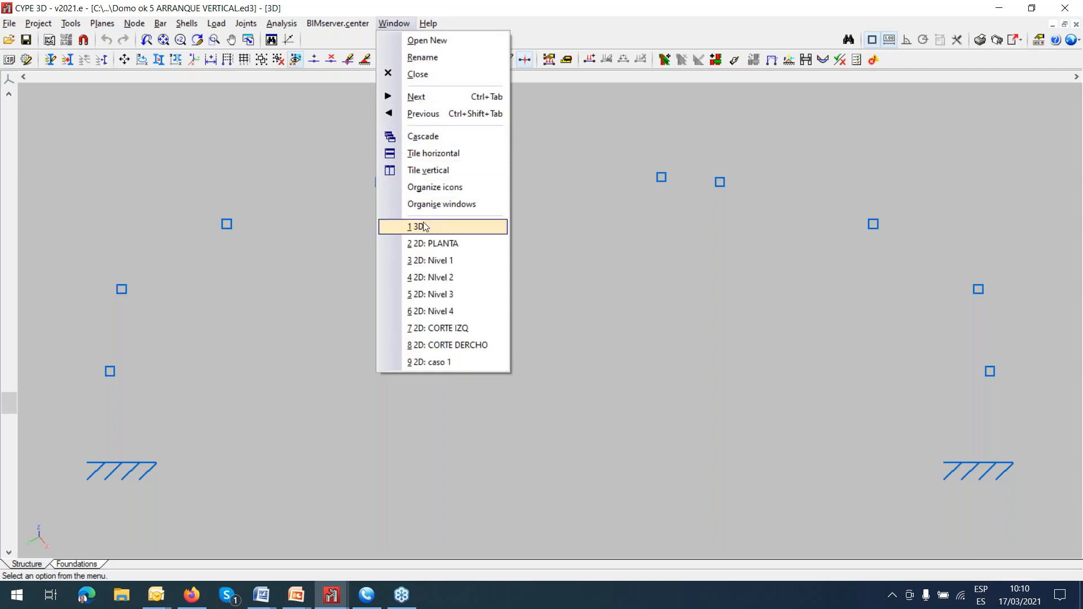
left_click(399, 222)
left_click(937, 111)
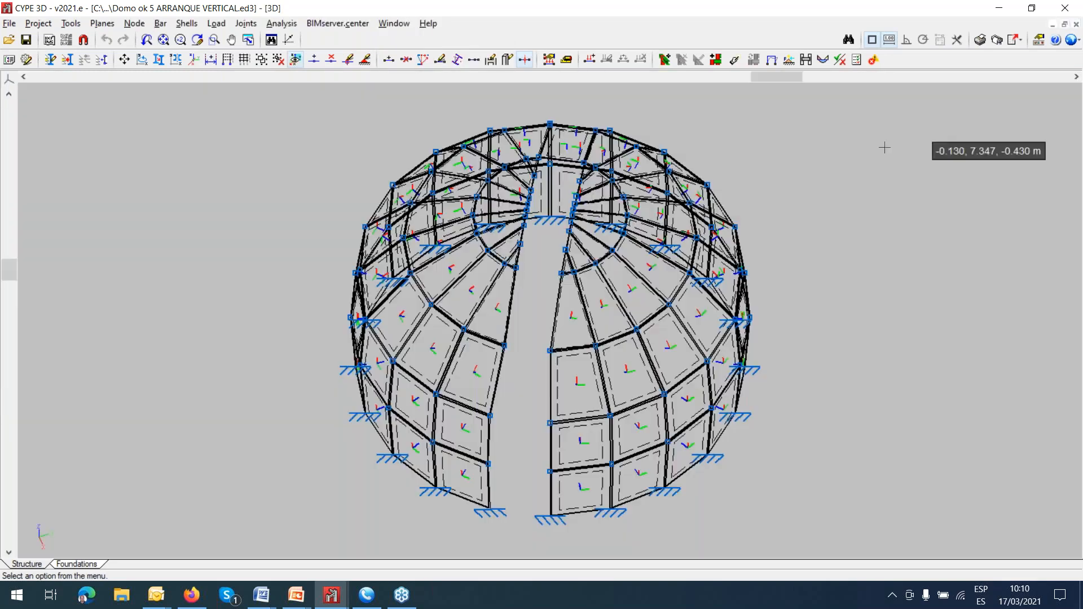
Examine the complete dome structure in the rendered 3D model, viewing the opening from several angles, and close the model.
left_click(45, 25)
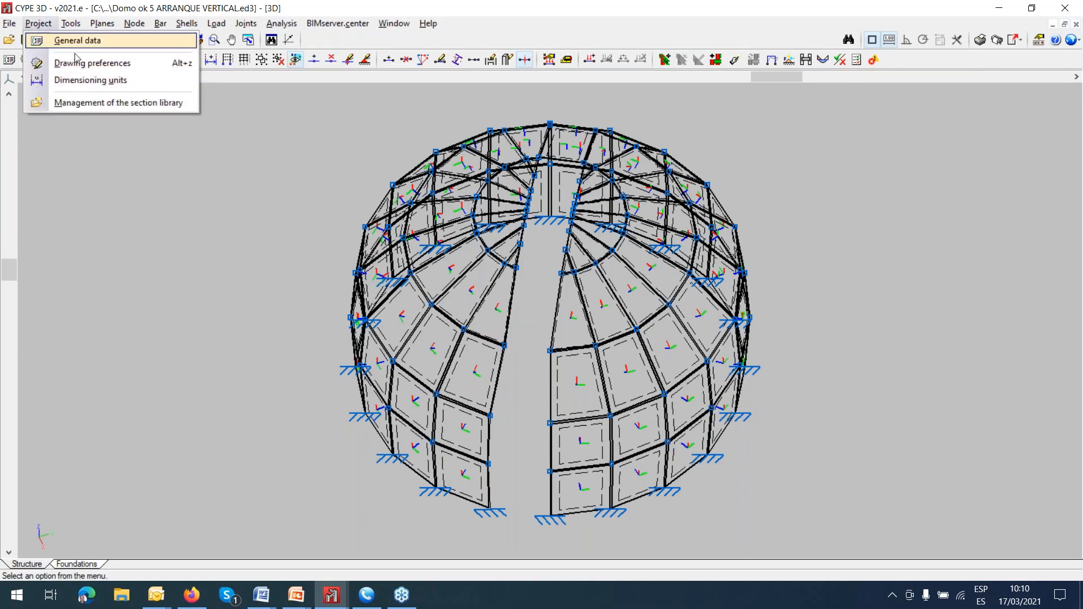
mouse_move(70, 24)
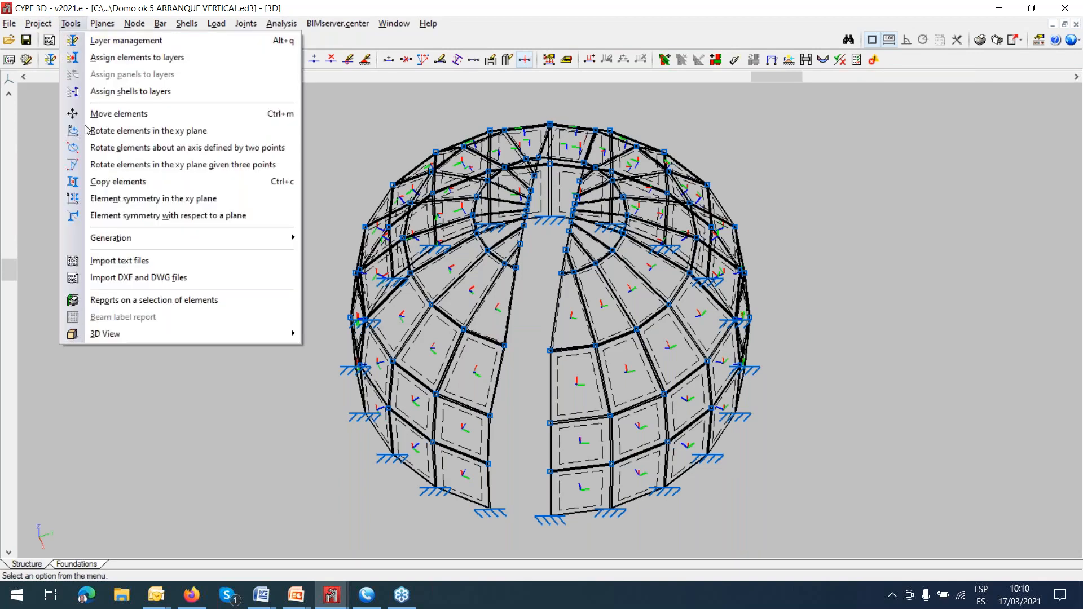
mouse_move(118, 337)
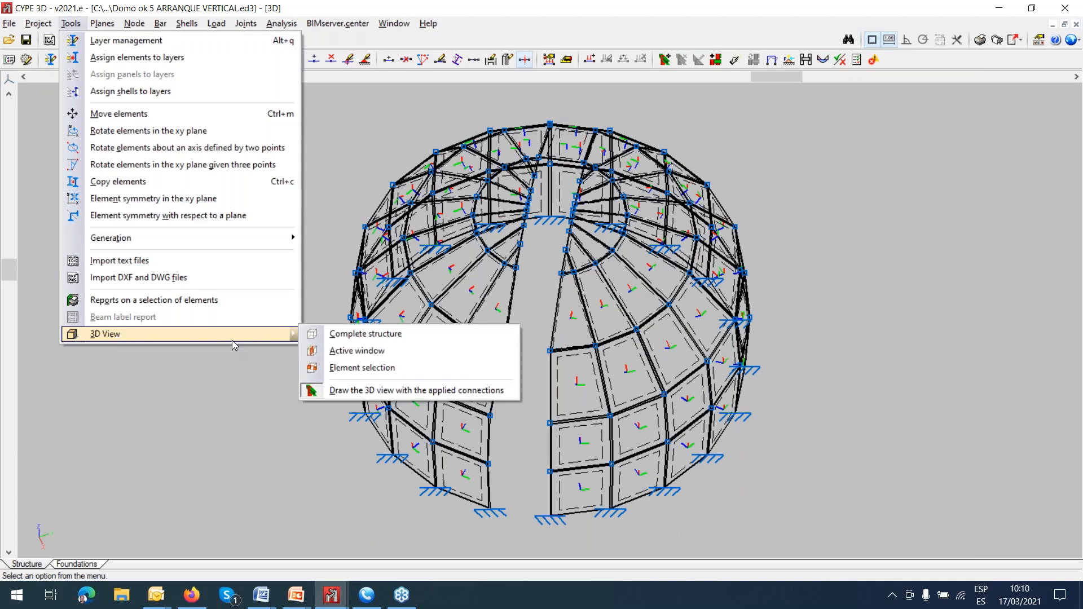
left_click(336, 332)
mouse_move(632, 371)
left_mouse_down()
mouse_move(498, 361)
mouse_move(553, 357)
left_mouse_up()
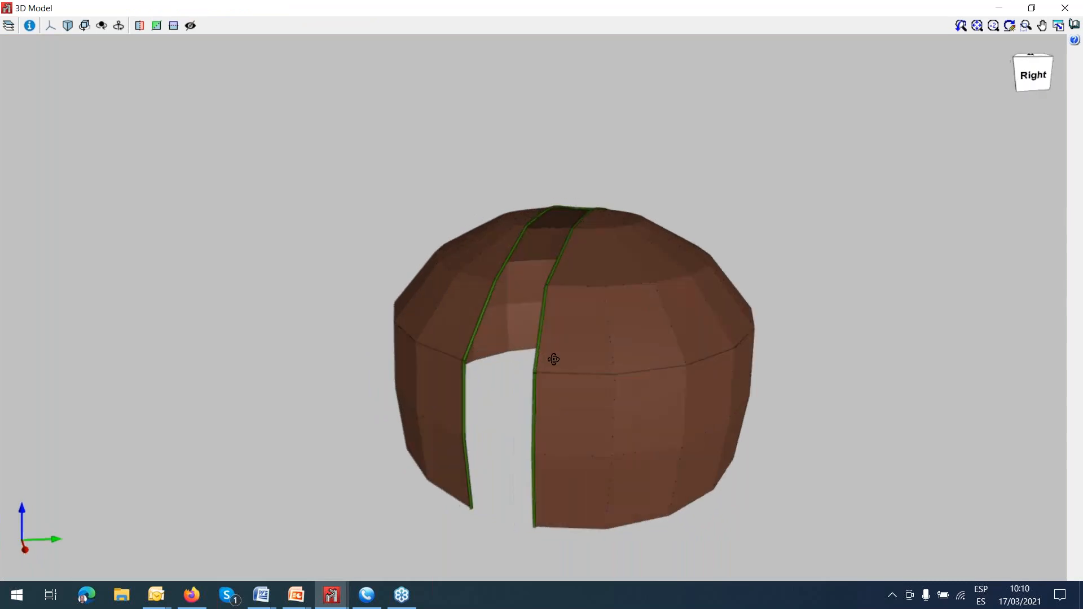
scroll(554, 361, "up", 3)
middle_click_drag(548, 381, 557, 291)
mouse_move(590, 411)
left_mouse_down()
mouse_move(666, 420)
mouse_move(662, 411)
mouse_move(664, 427)
mouse_move(650, 432)
mouse_move(637, 424)
left_mouse_up()
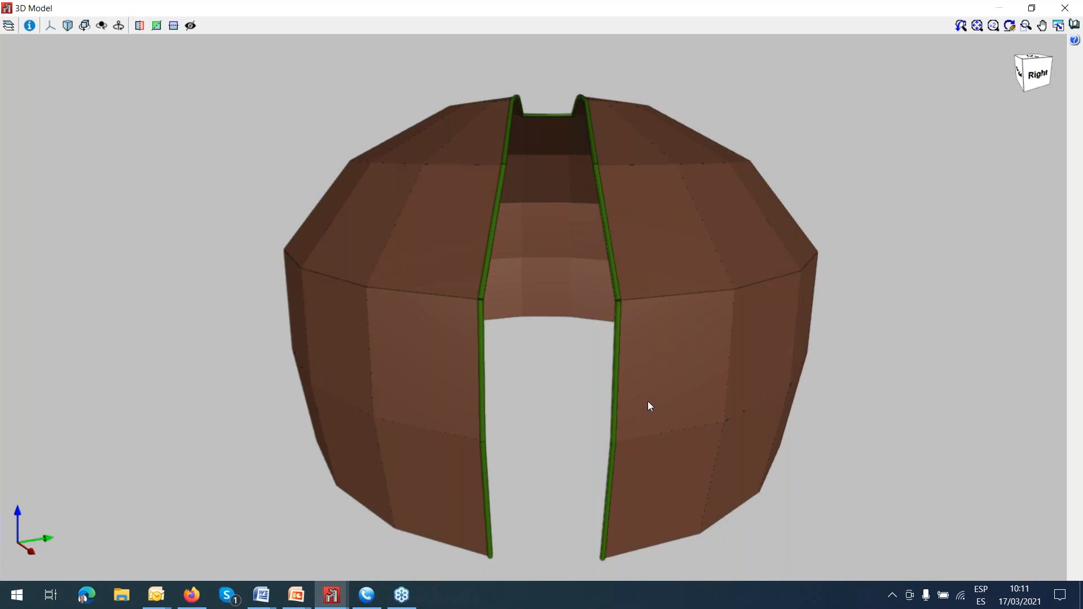
left_click(1065, 8)
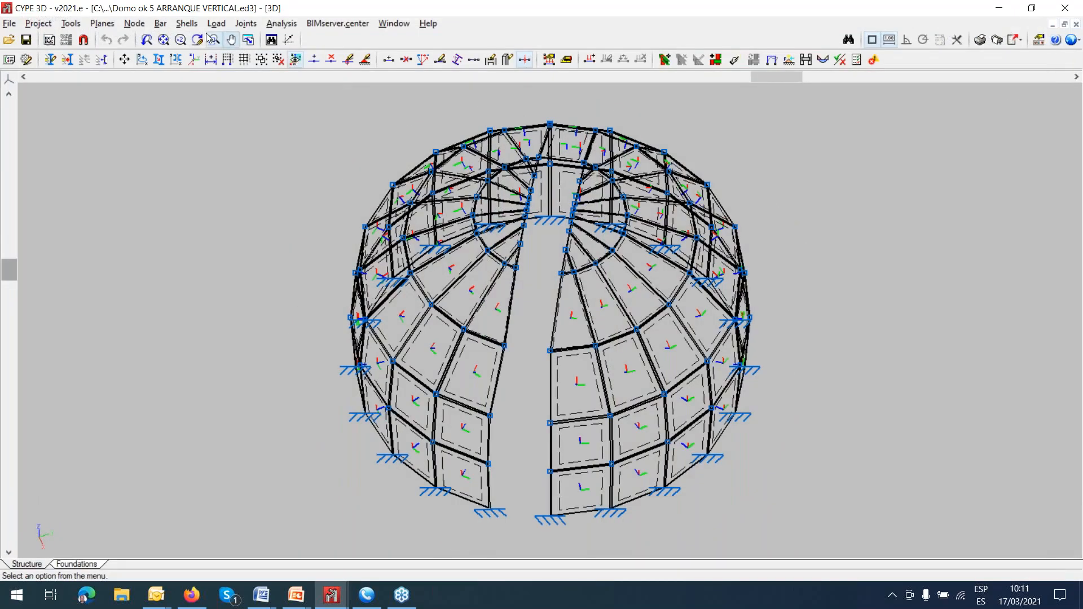
Show the section description of the dome's shells and examine the thickness setting of a panel beside the opening.
left_click(186, 23)
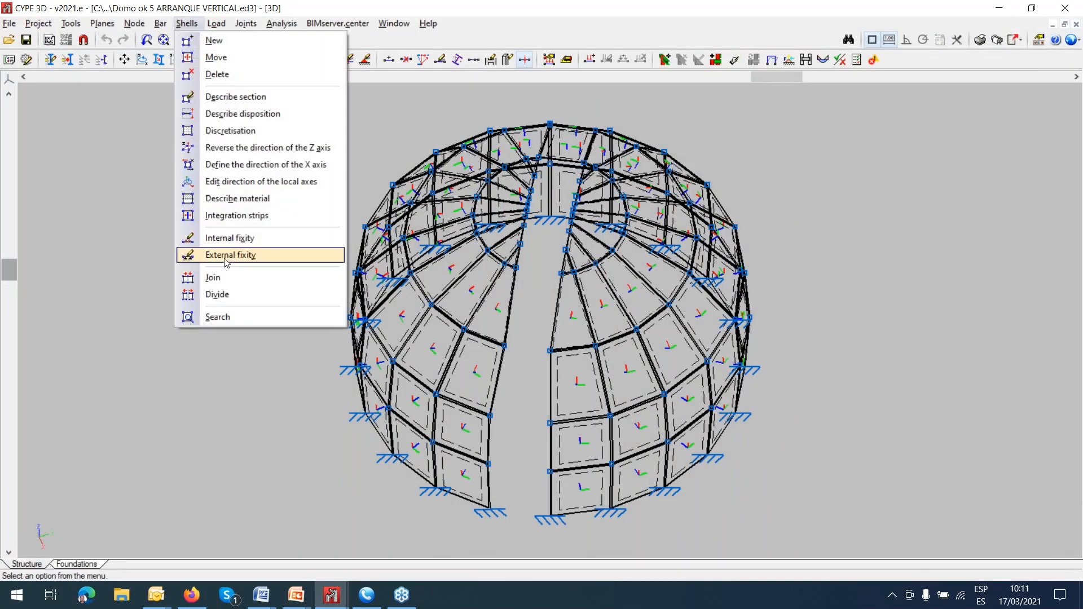
left_click(209, 97)
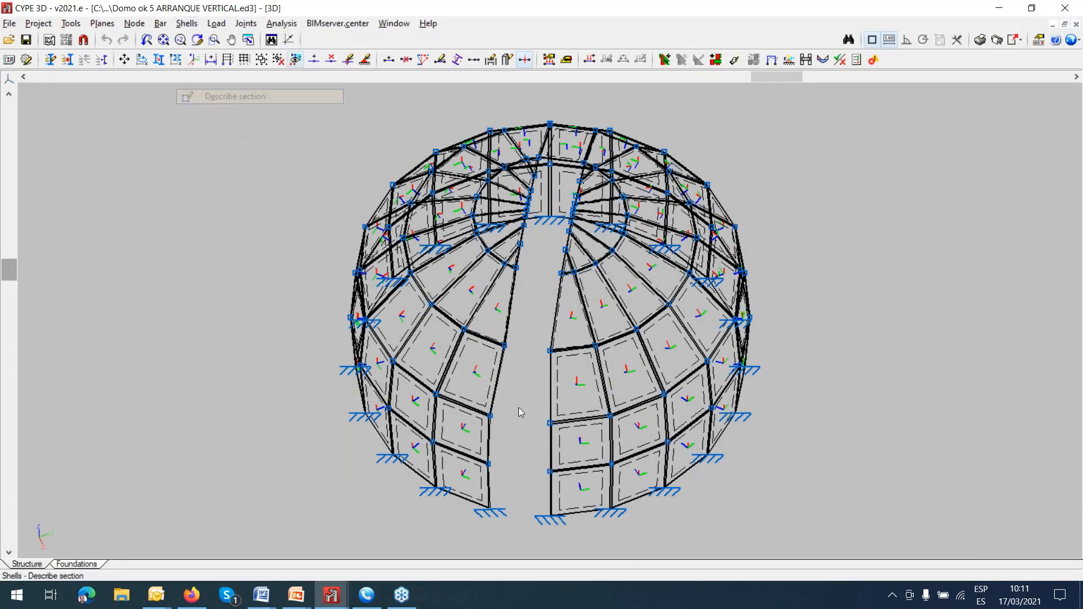
left_click(569, 396)
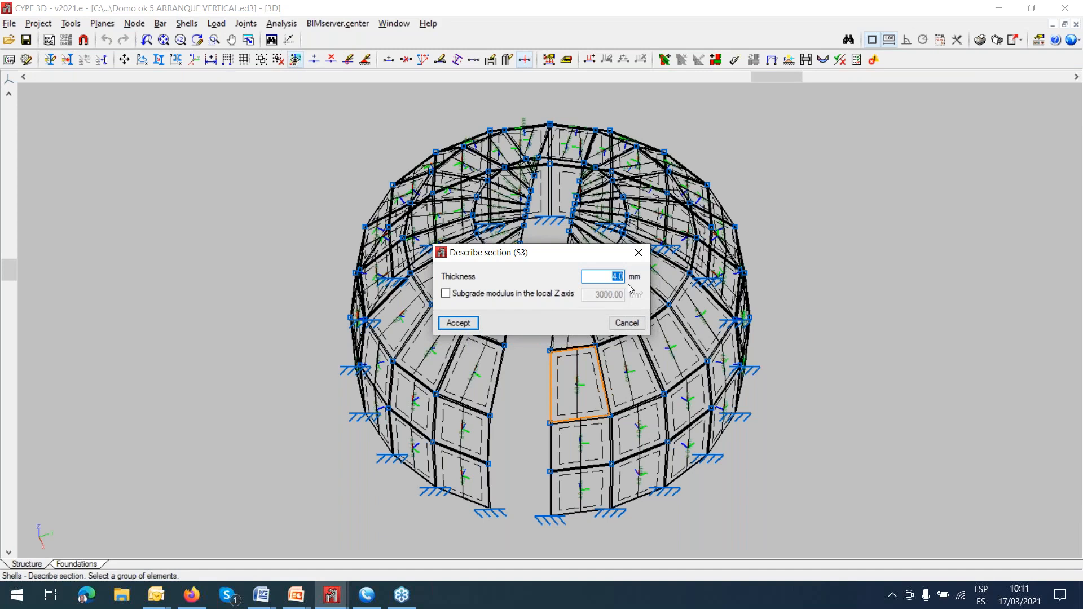
left_click(638, 252)
scroll(620, 316, "up", 5)
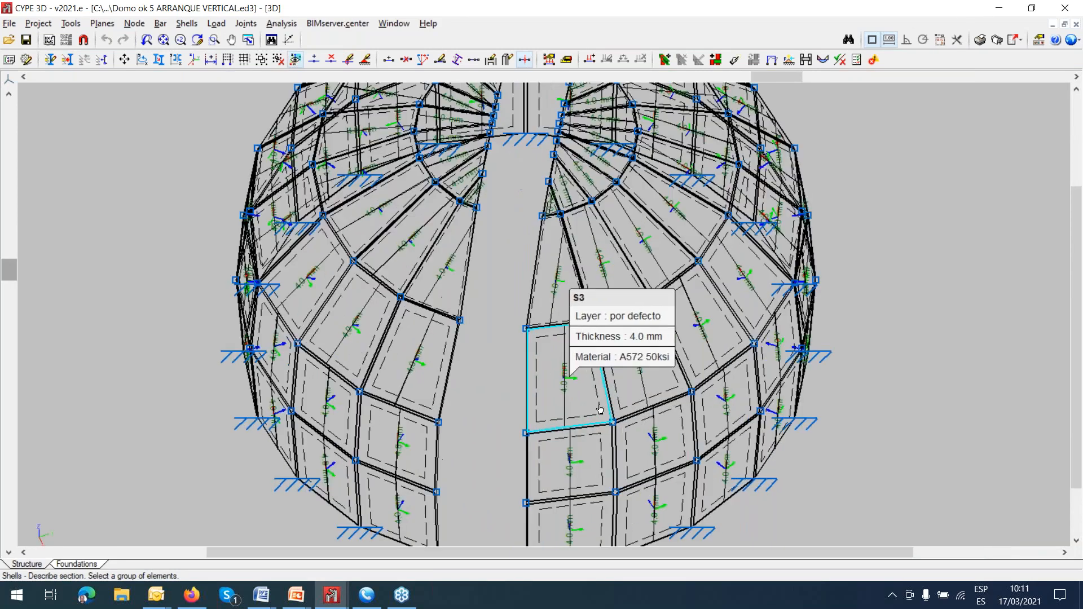
Review the rolled steel, cold formed steel, extruded aluminium and generic material options for a new shell without creating one.
left_click(189, 25)
left_click(214, 40)
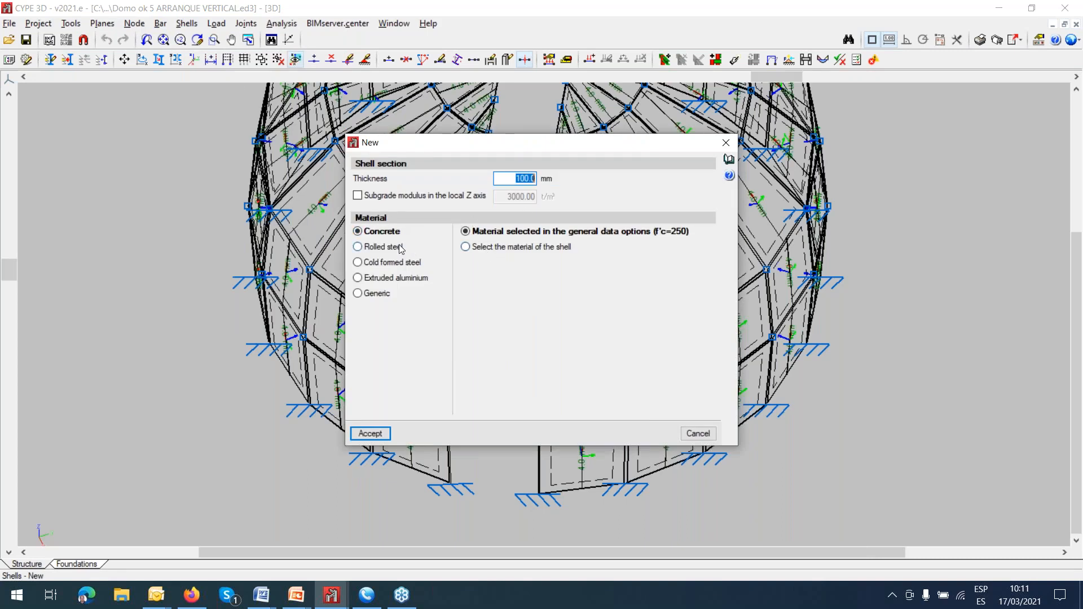
left_click(405, 247)
left_click(404, 266)
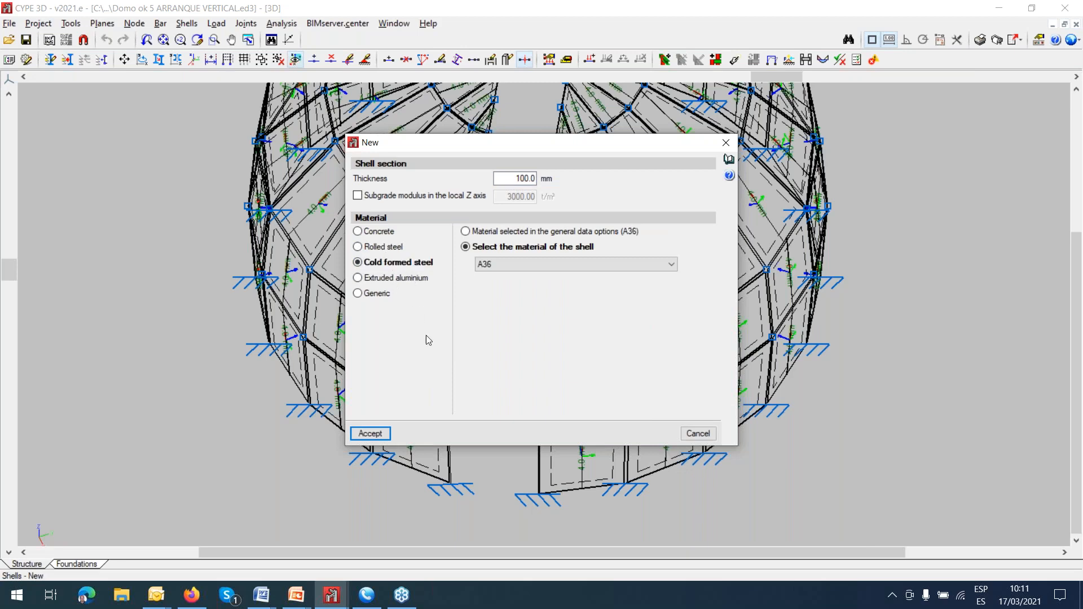
left_click(395, 279)
left_click(386, 297)
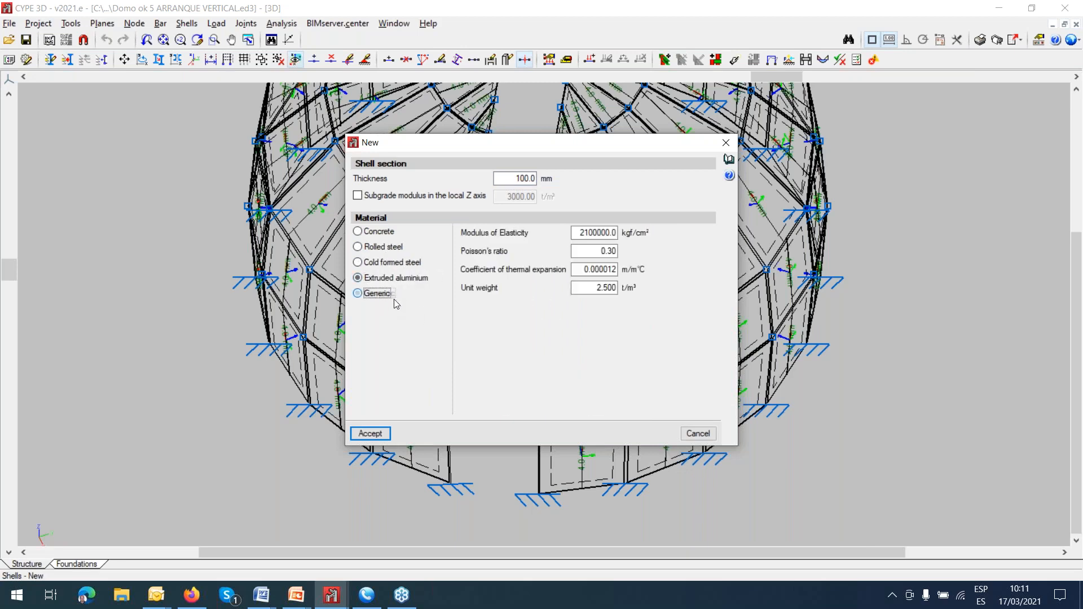
left_click(725, 145)
scroll(556, 338, "down", 2)
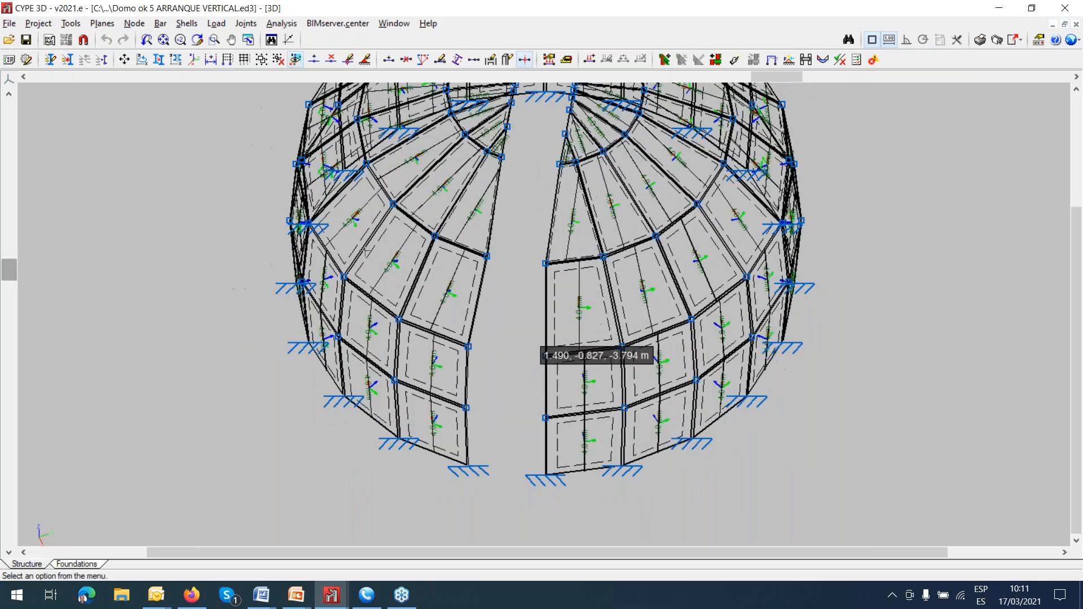
Minimise the three CYPE 3D windows with the dome, the warehouse and the metal tower to reach the desktop.
left_click(998, 11)
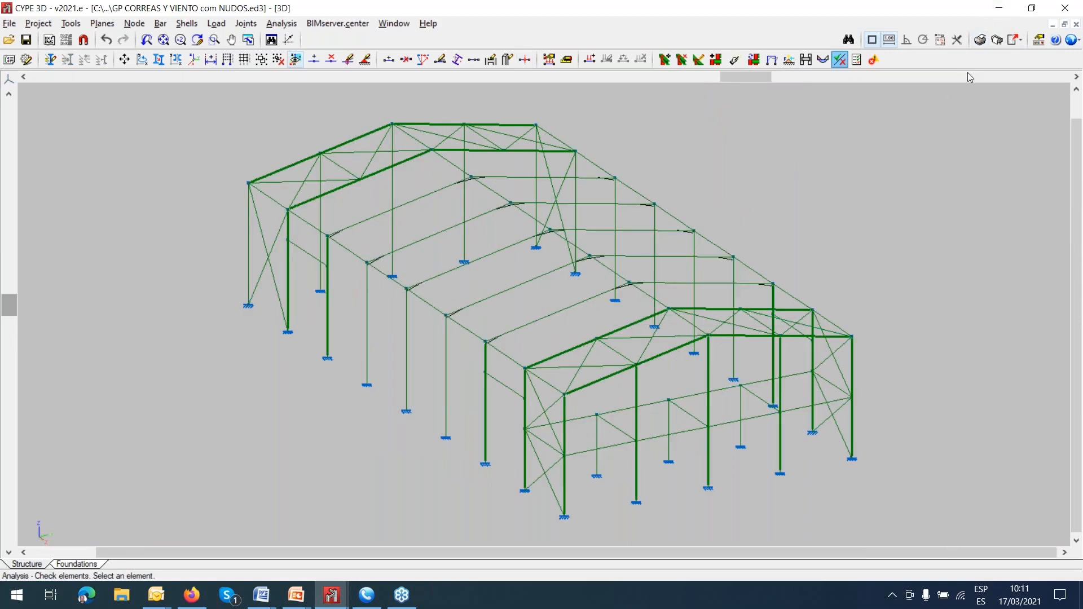
left_click(997, 10)
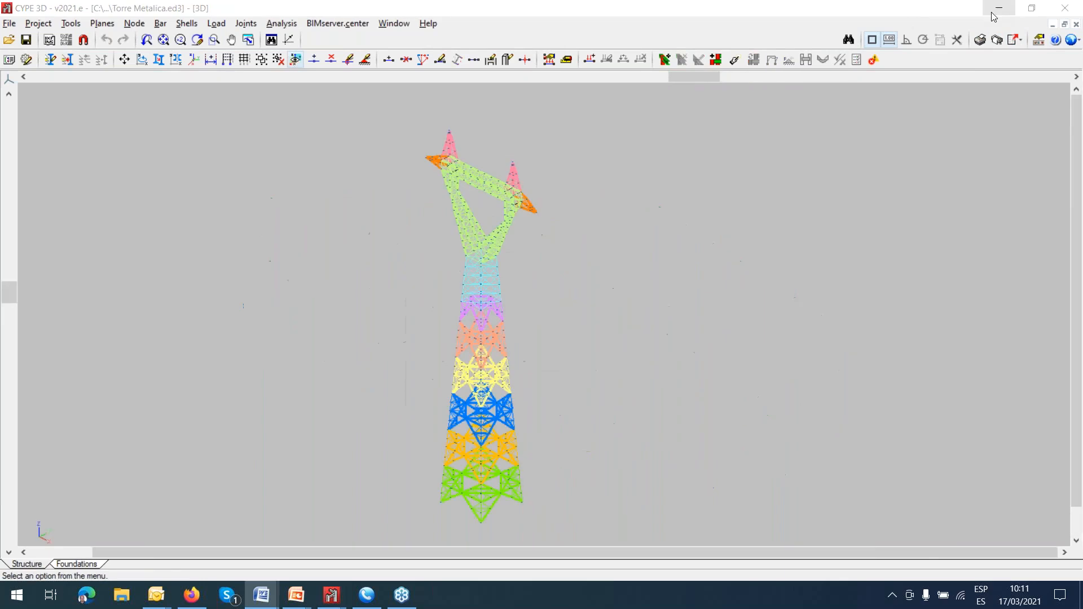
left_click(997, 9)
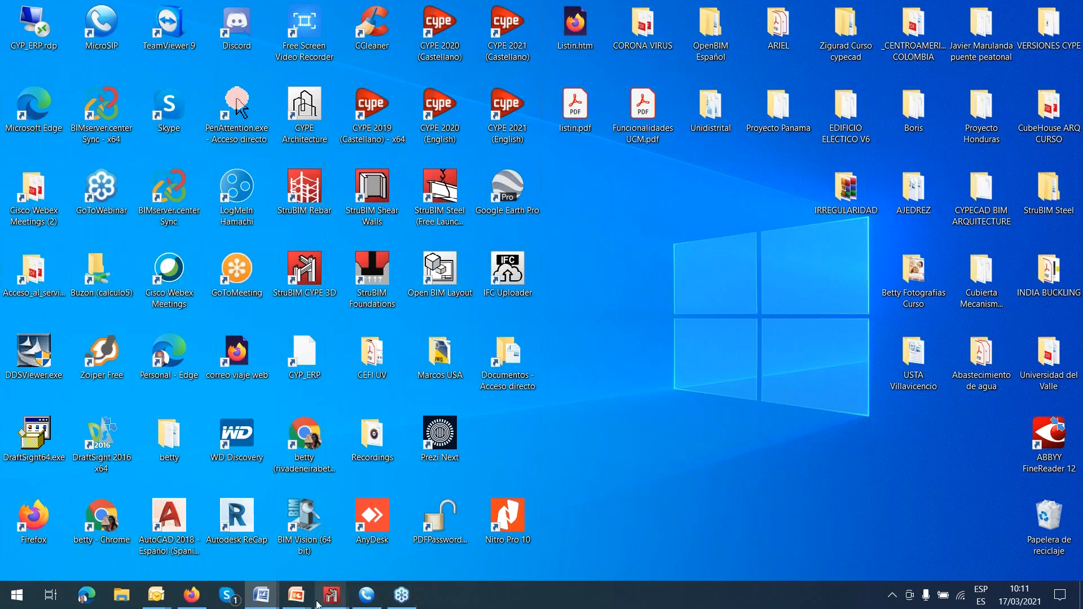
Close the metal tower project in CYPE 3D from the desktop, saving its changes.
left_click(328, 601)
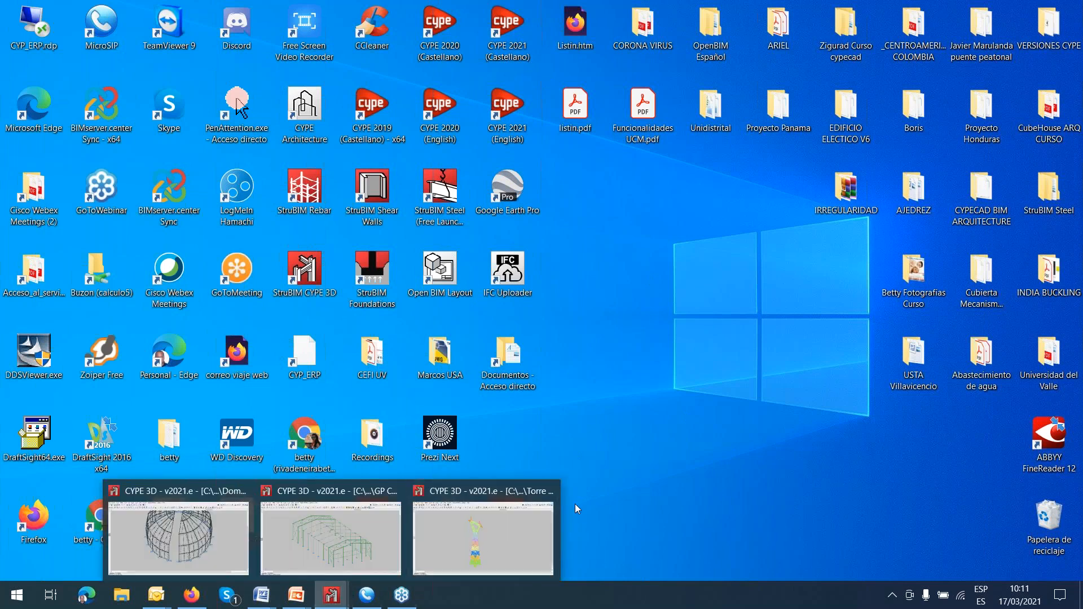
left_click(546, 492)
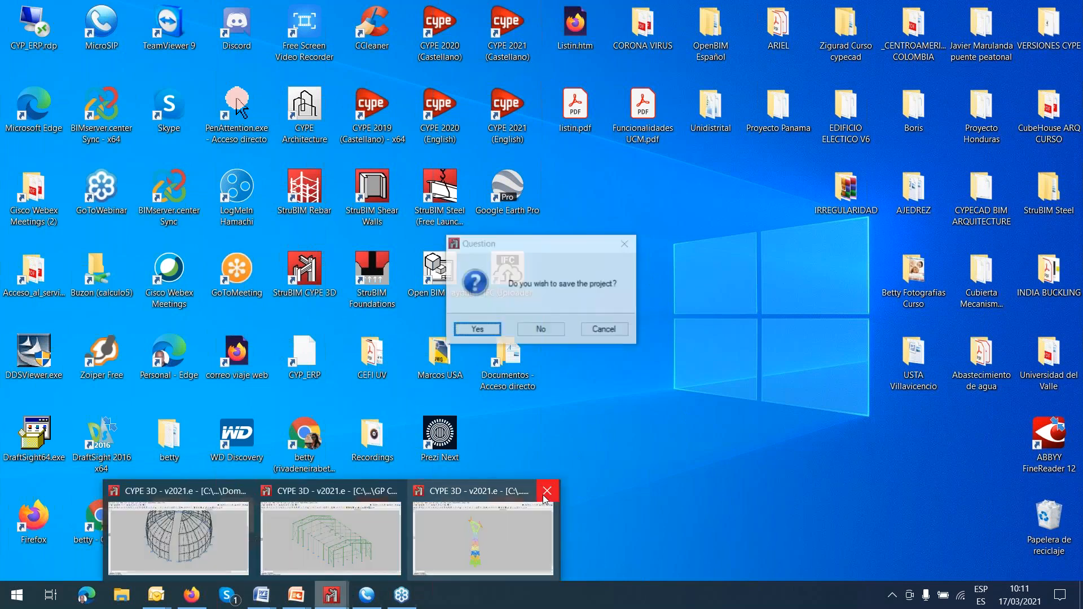
left_click(486, 334)
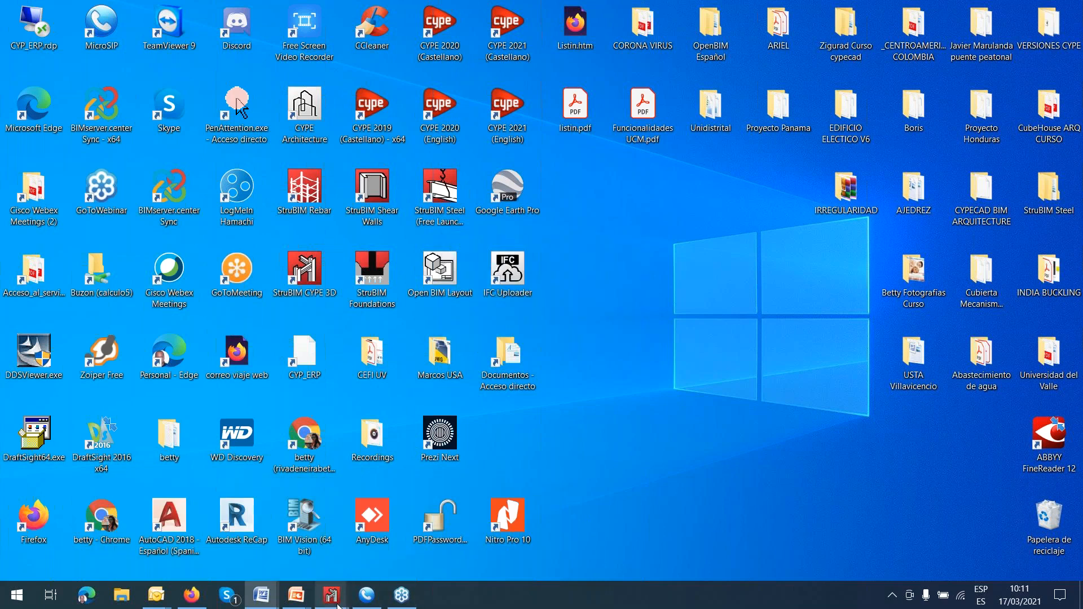
Close the remaining warehouse and dome projects in CYPE 3D, saving the dome project's changes.
mouse_move(337, 602)
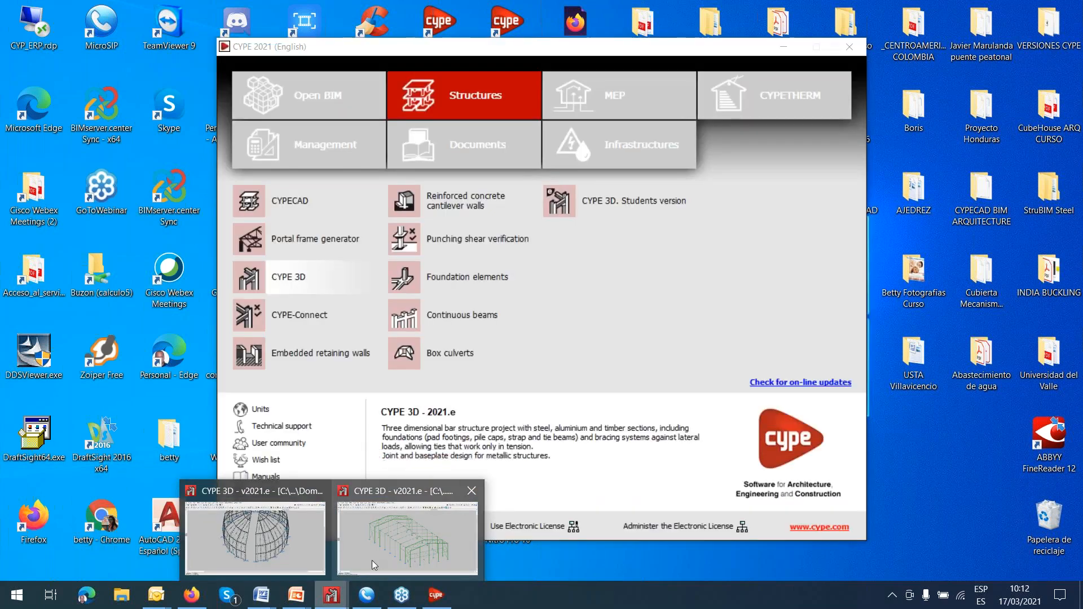
left_click(472, 493)
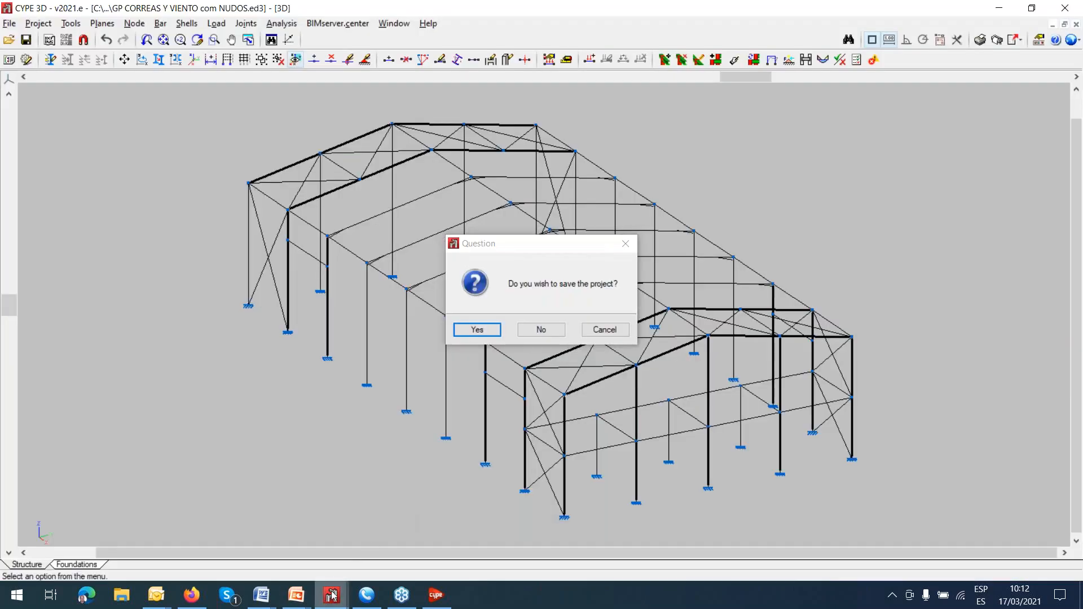
mouse_move(331, 595)
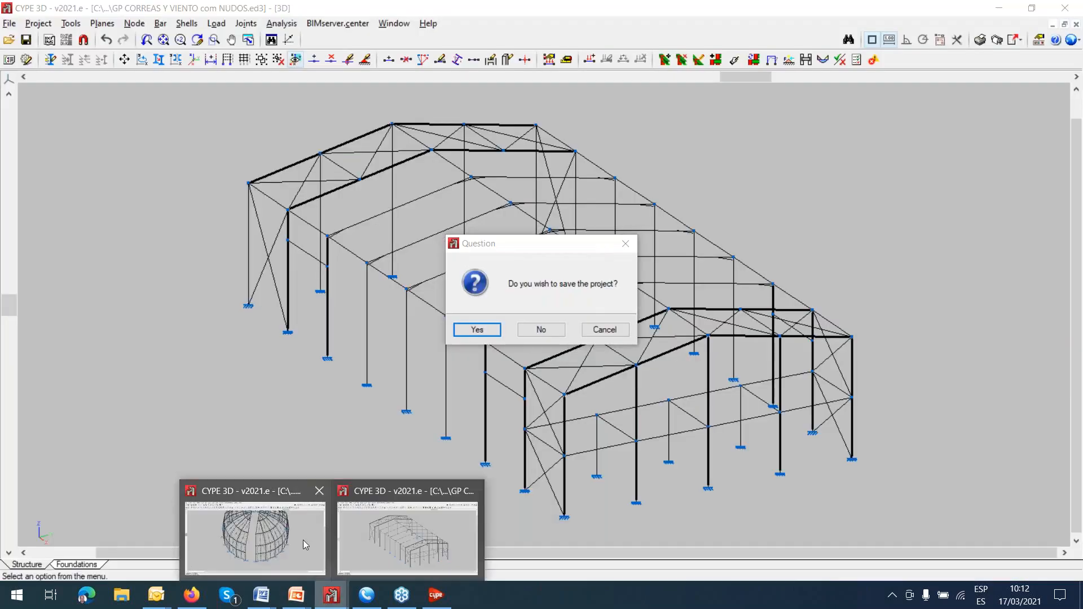
left_click(320, 490)
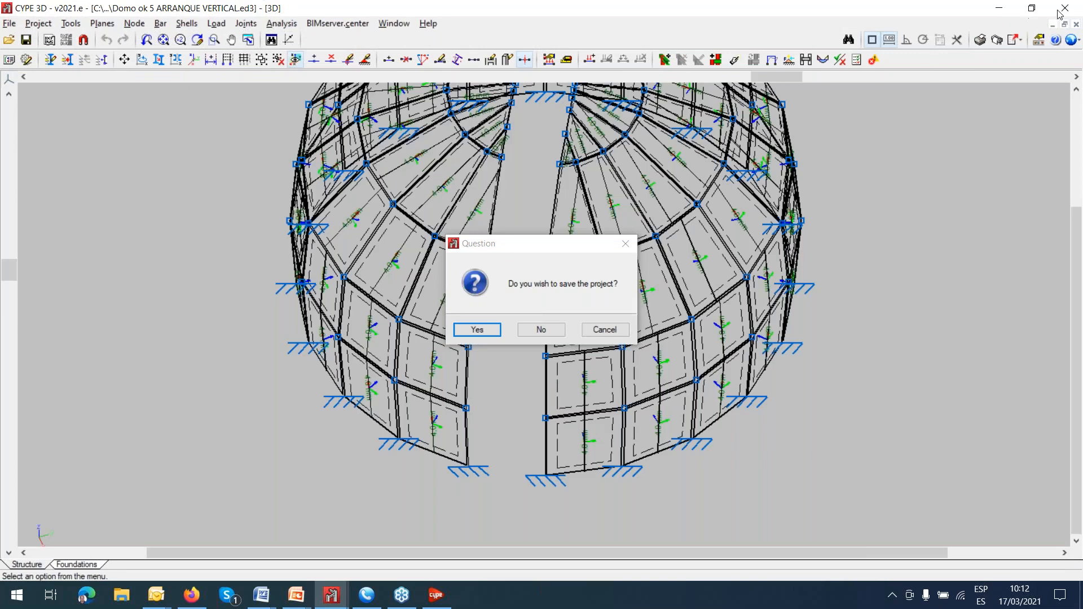
left_click(477, 329)
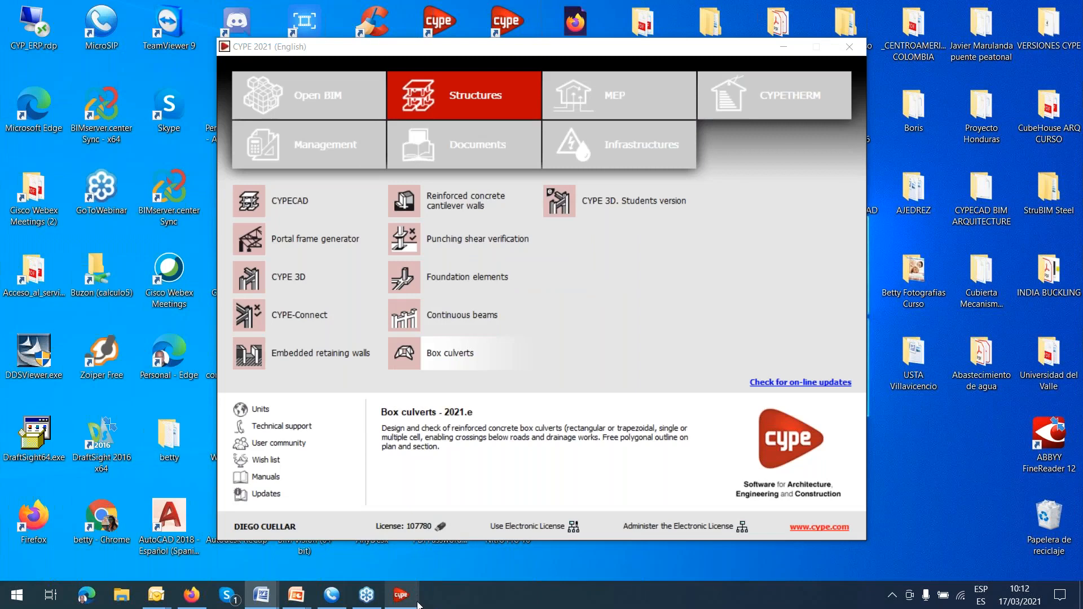
Switch to CYPECAD from the CYPE 2021 structures programs and open the recent project "CEFI UV P40X100 ok SIN.c3e".
mouse_move(415, 604)
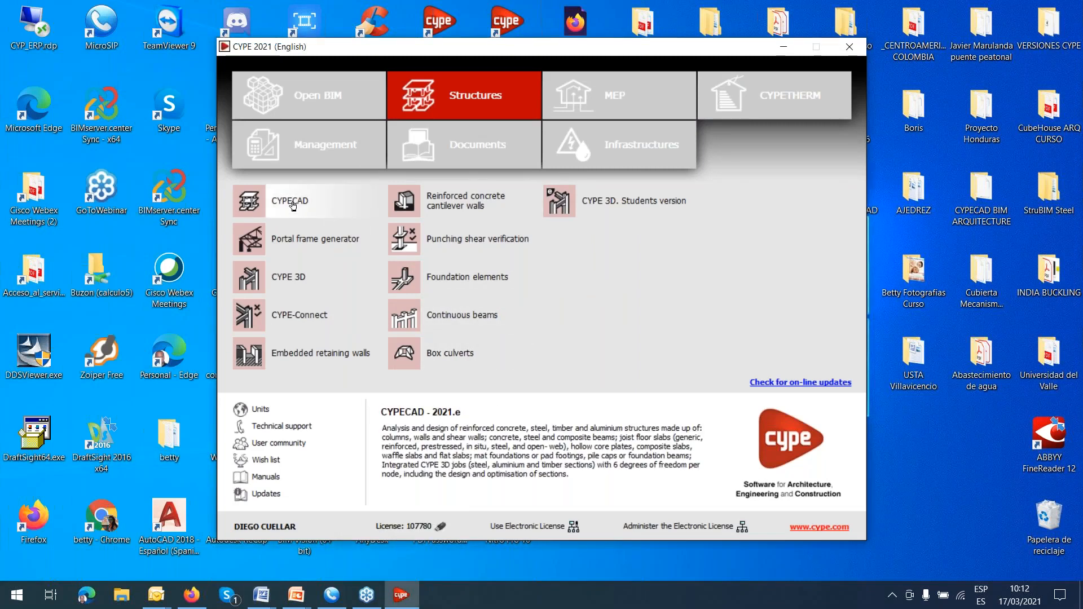
left_click(292, 202)
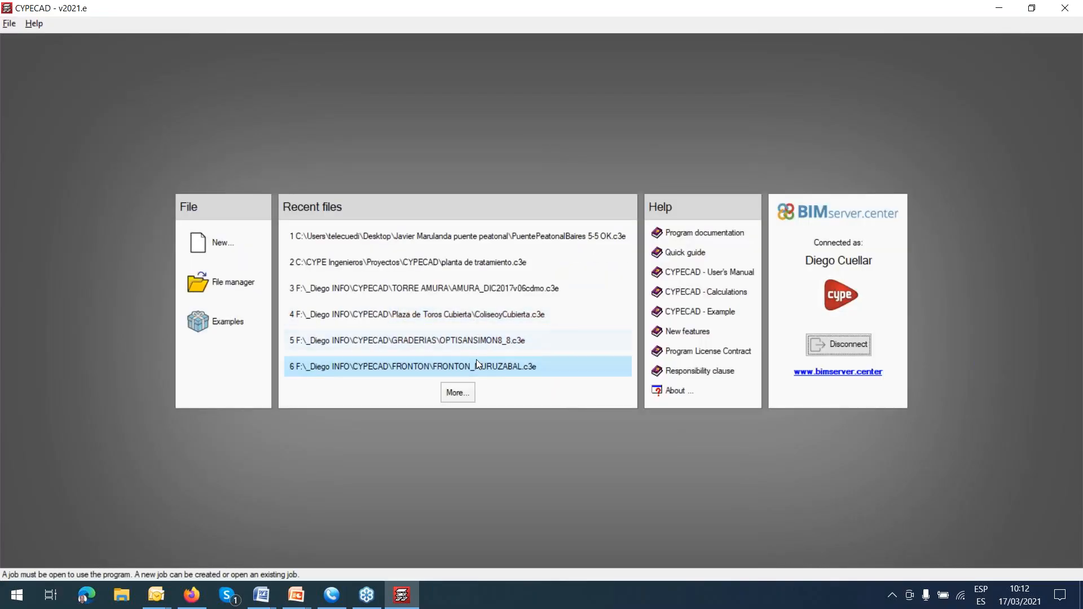
left_click(465, 393)
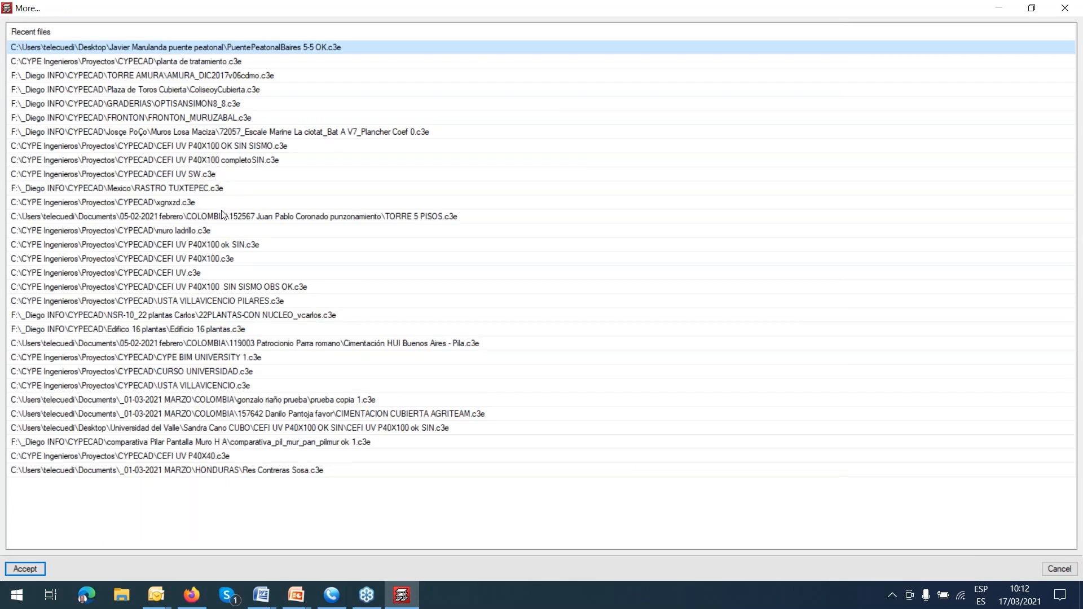
left_click(226, 244)
double_click(226, 245)
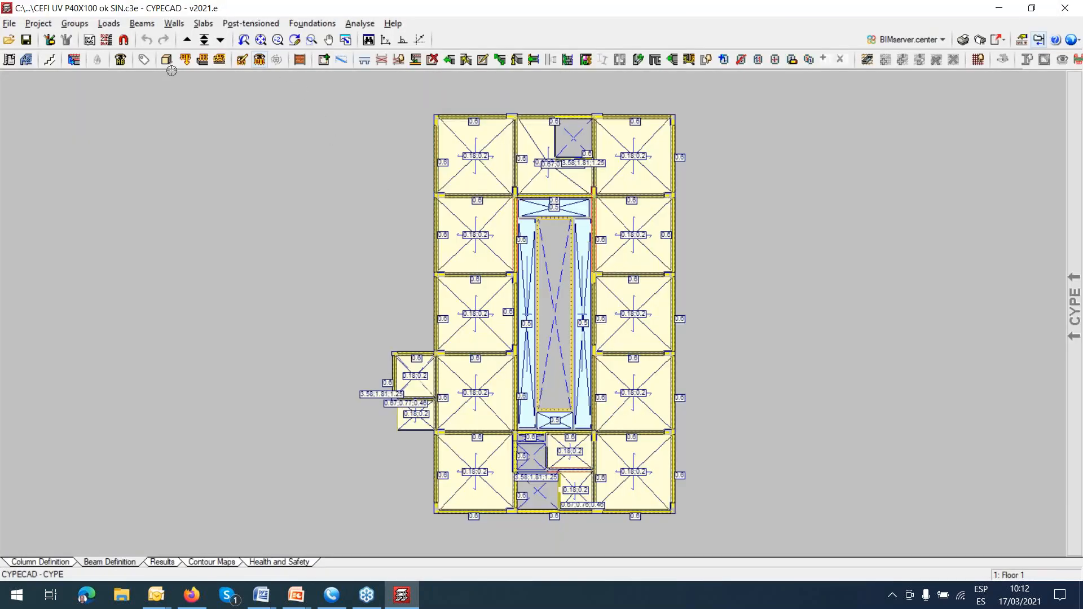
Examine the dome on the building's roof in the 3D view from several angles and distances, and close the view.
left_click(166, 59)
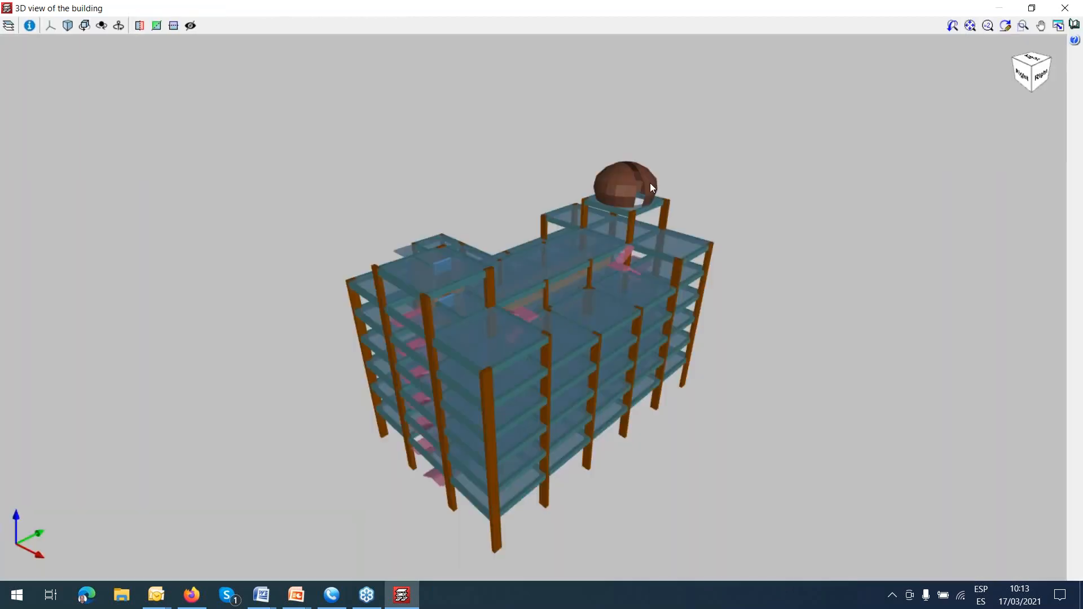
scroll(652, 189, "up", 3)
left_click_drag(632, 204, 666, 210)
scroll(721, 199, "up", 2)
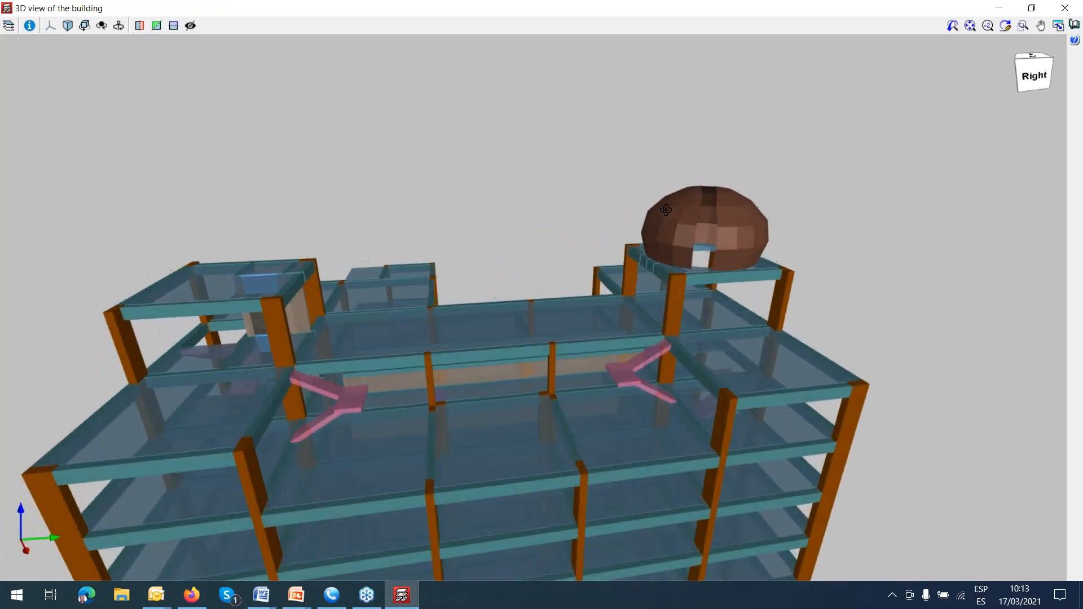
scroll(699, 221, "up", 2)
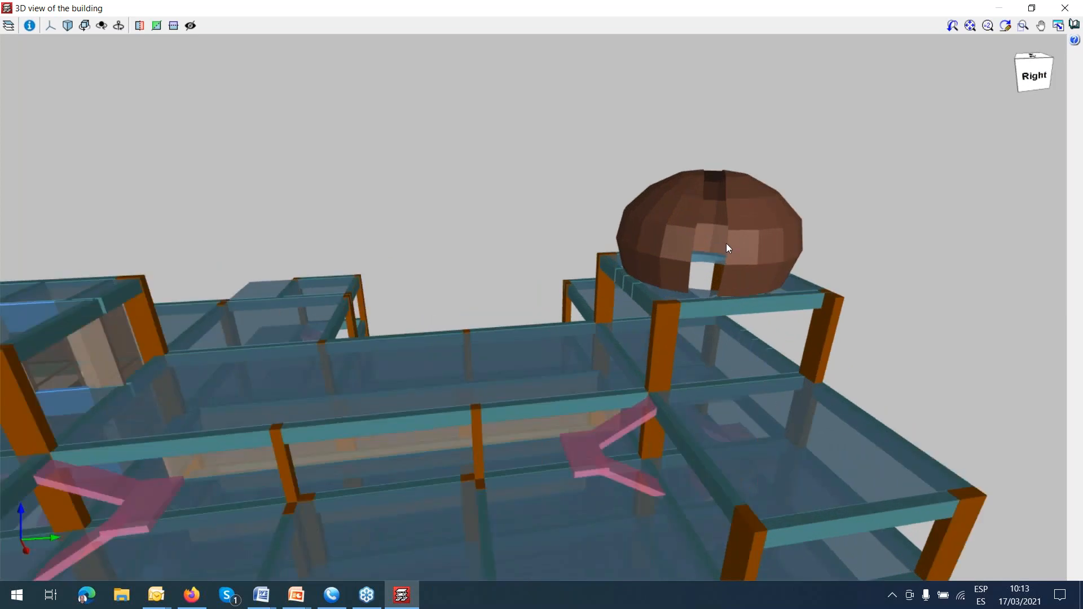
scroll(726, 245, "down", 2)
left_click_drag(761, 349, 762, 214)
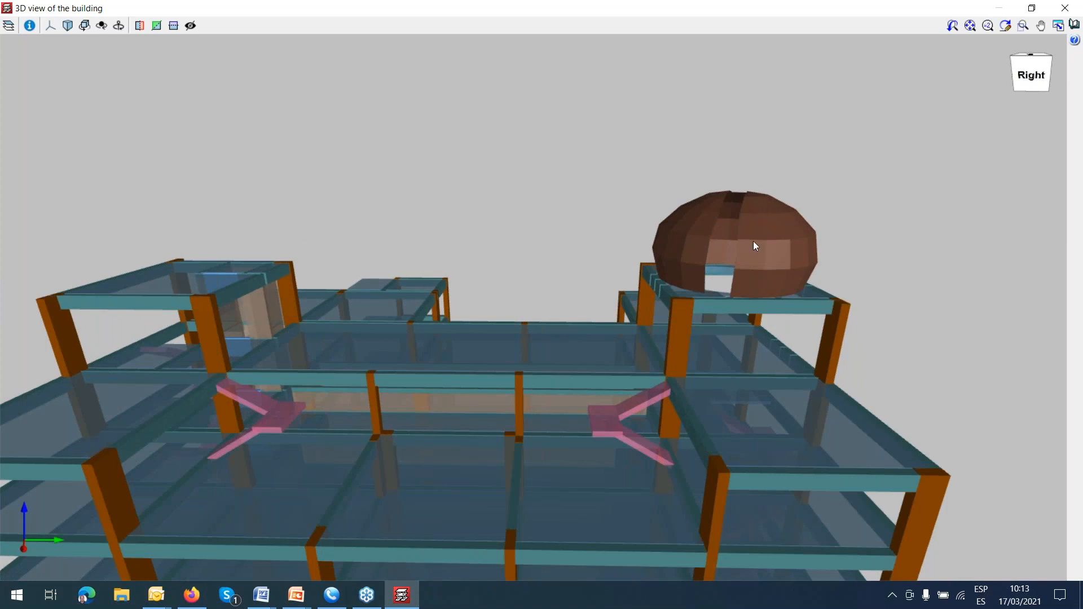
left_click(1064, 8)
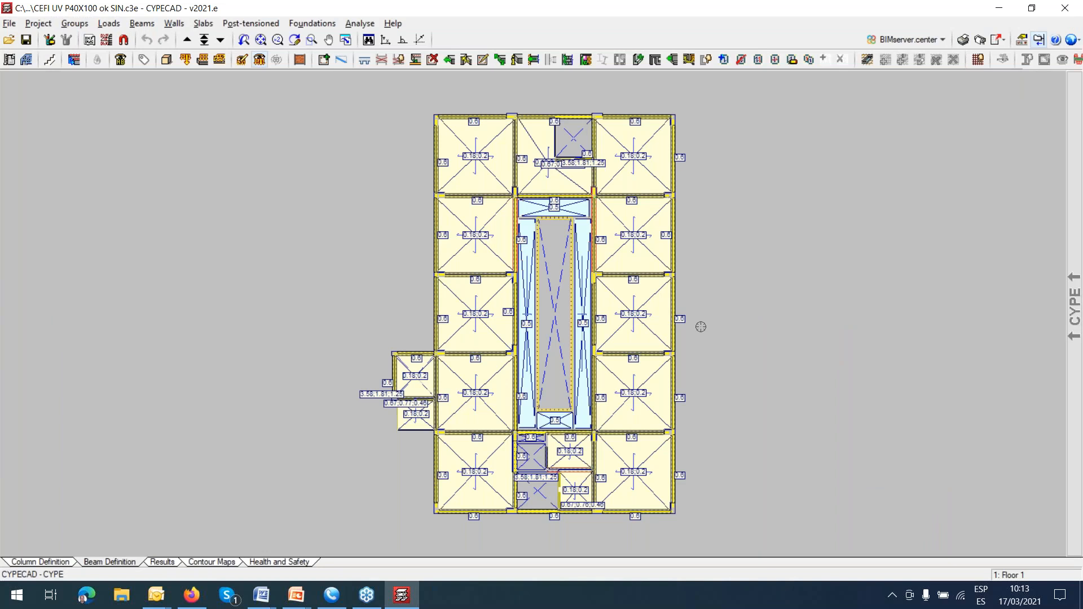
Show the whole building in the 3D view again and turn it to examine its frame, floors and rooftop dome.
mouse_move(1073, 154)
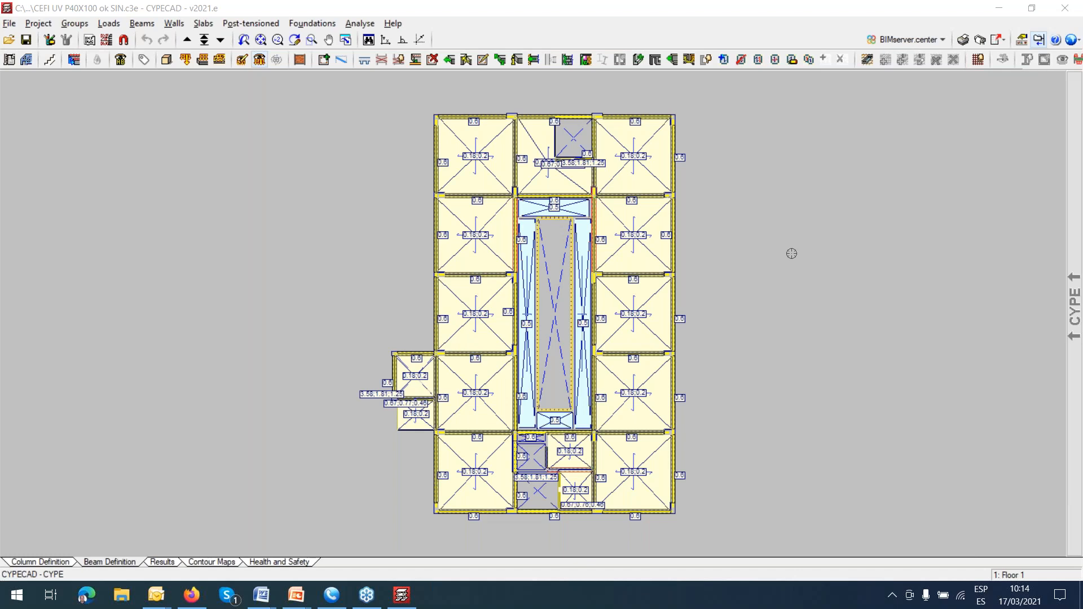
left_click(166, 59)
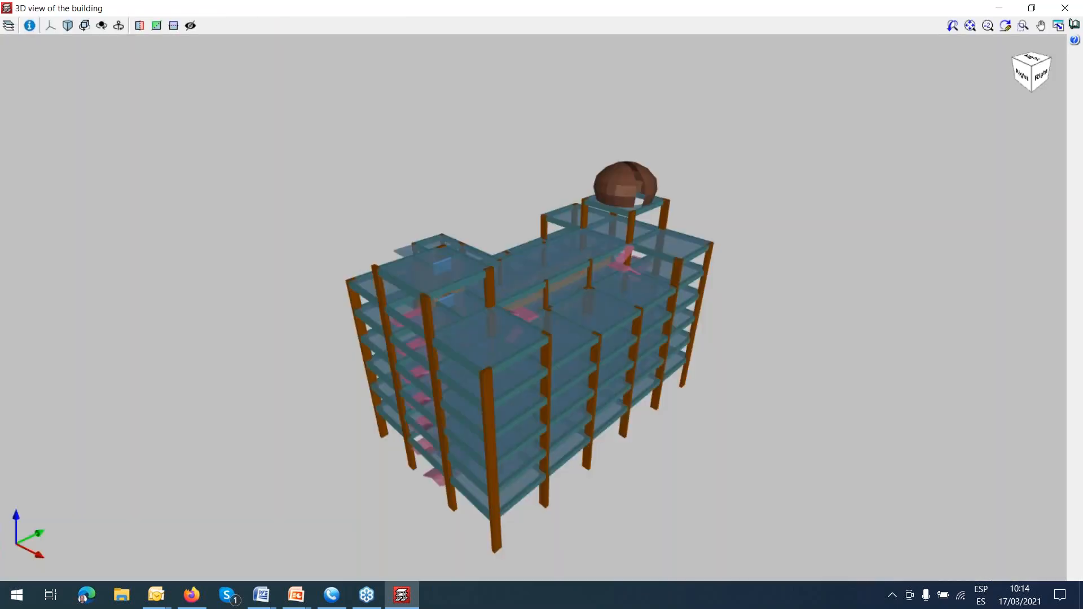
middle_click_drag(523, 332, 505, 321)
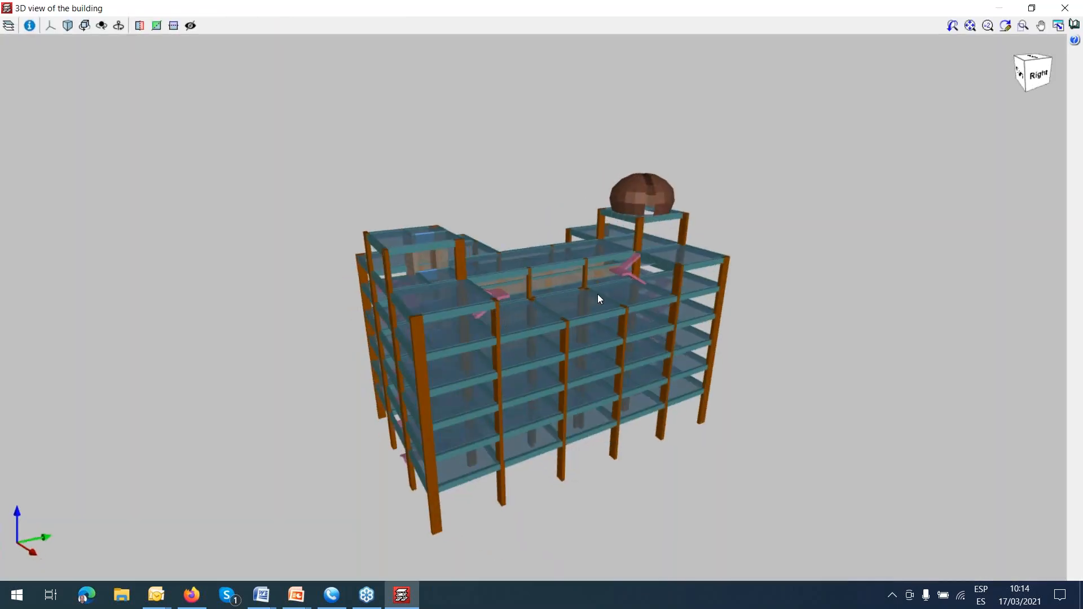